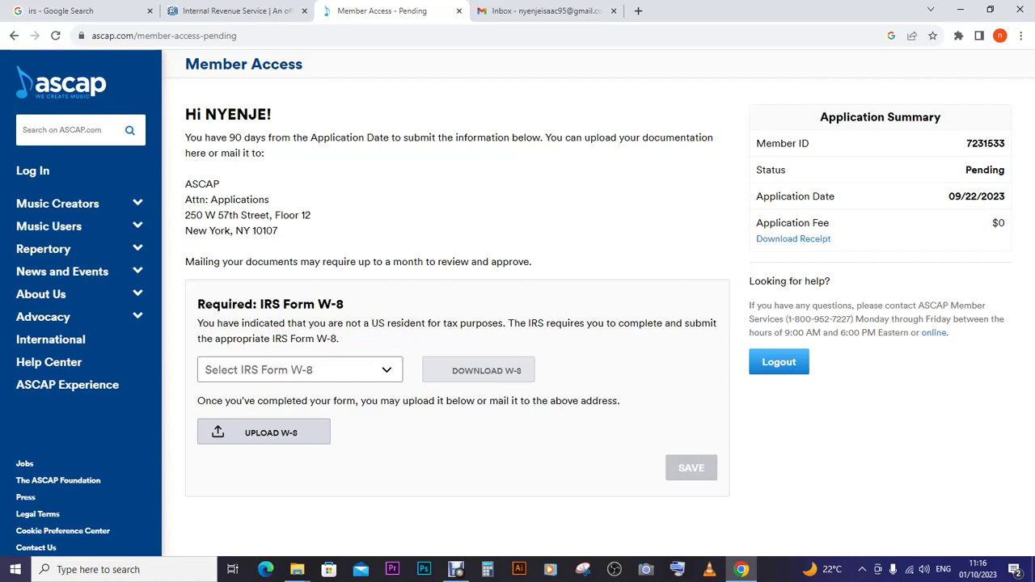
# - Select W-8BEN as the IRS form type and download its PDF
pyautogui.click(299, 370)
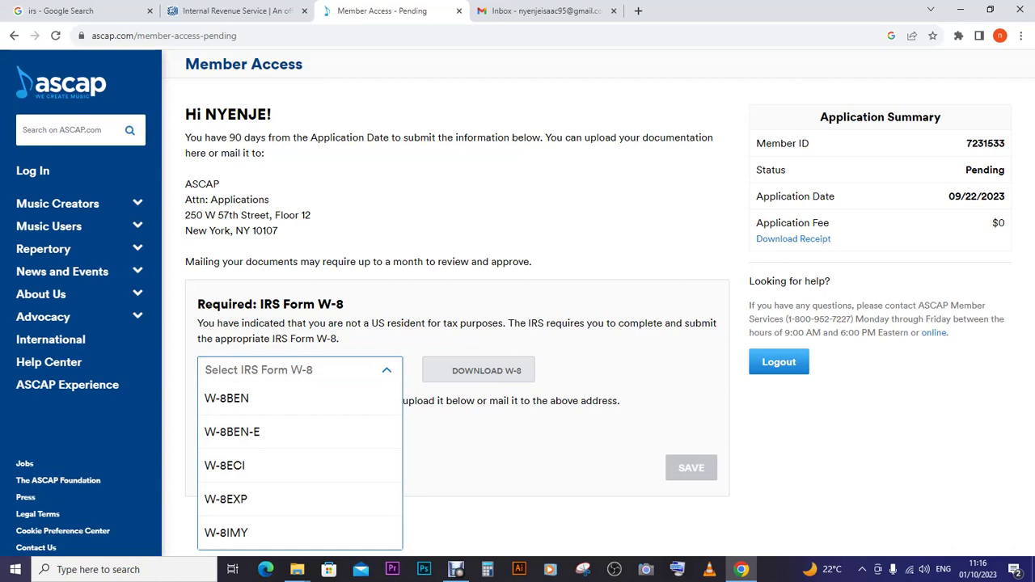
pyautogui.click(226, 398)
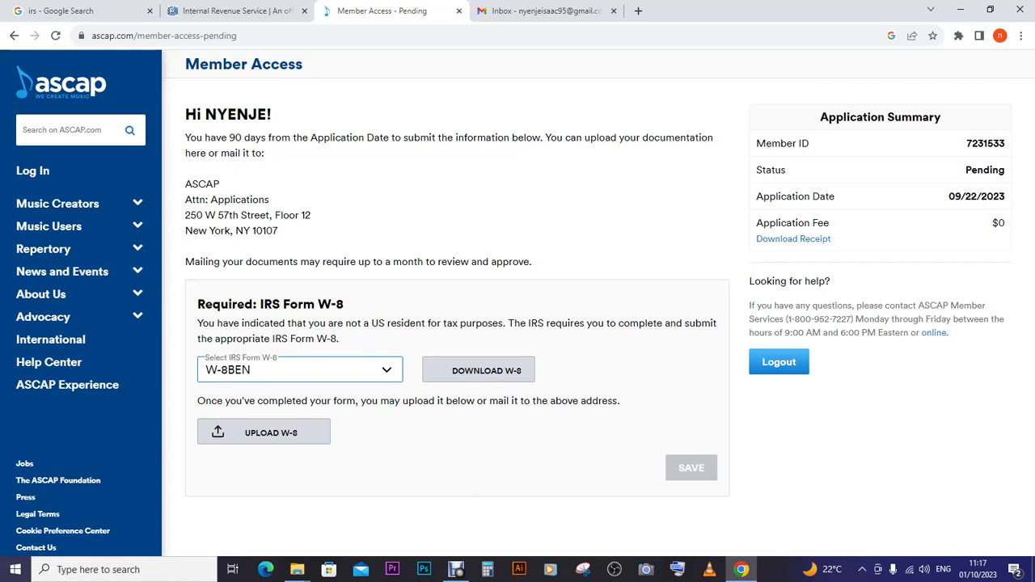
pyautogui.press('space')
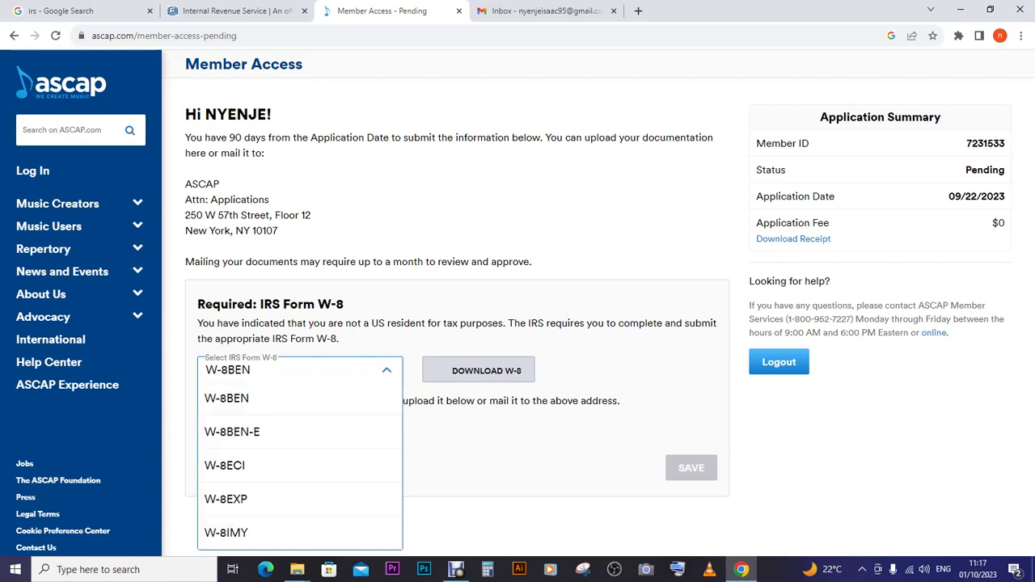
pyautogui.press('Down')
pyautogui.press('Down')
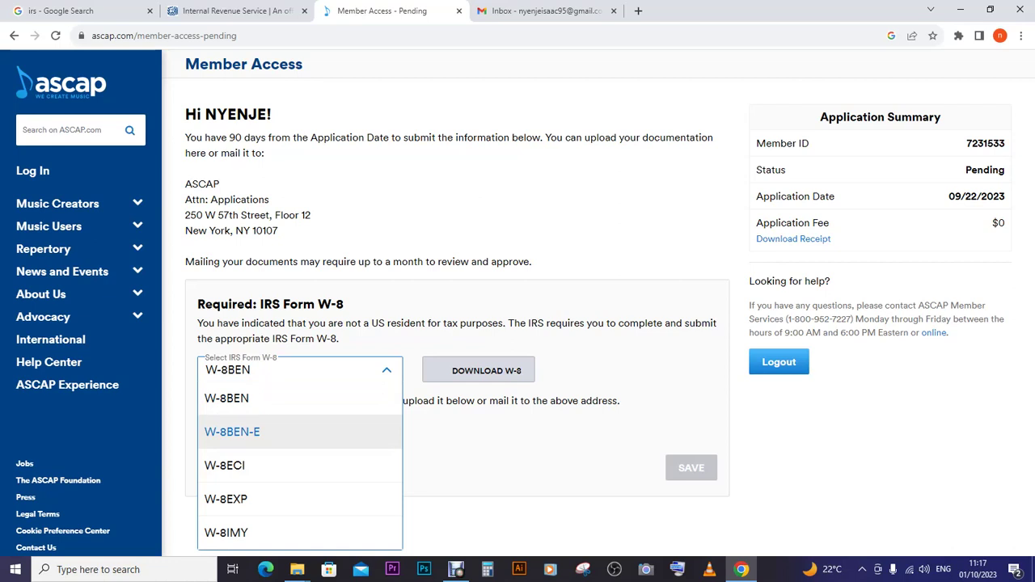
pyautogui.press('Down')
pyautogui.press('Down')
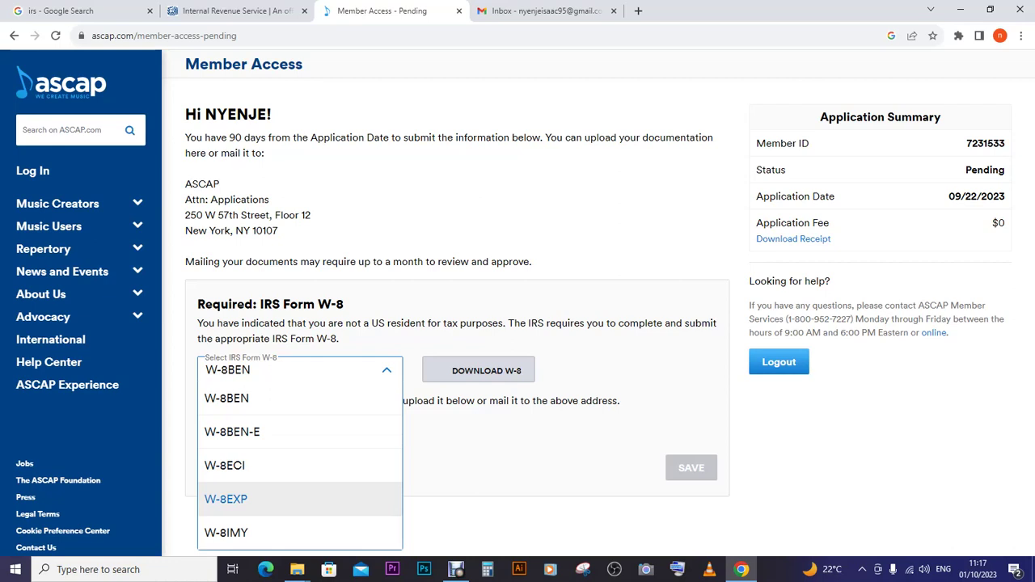
pyautogui.press('Up')
pyautogui.press('Up')
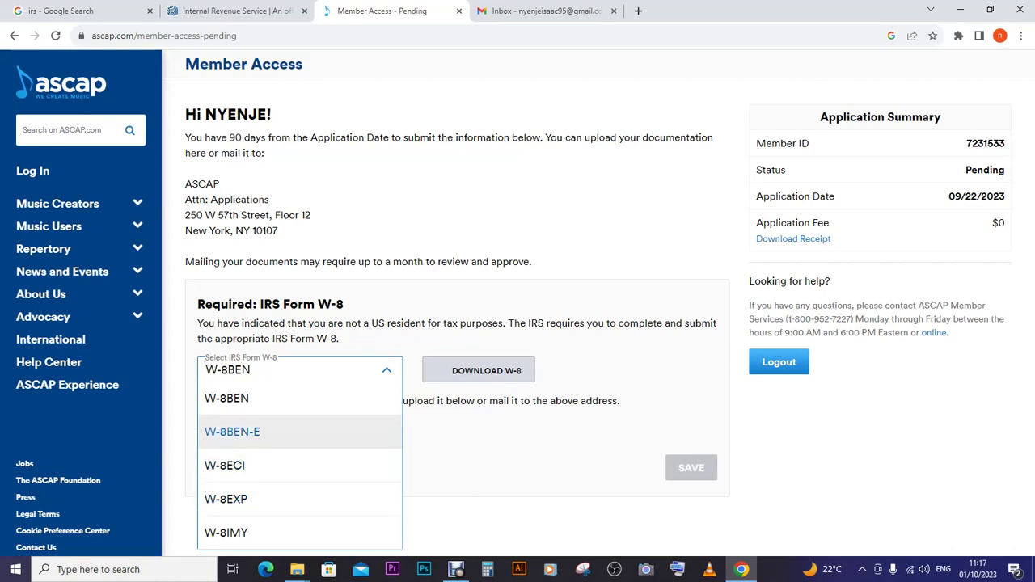
pyautogui.press('Up')
pyautogui.press('Return')
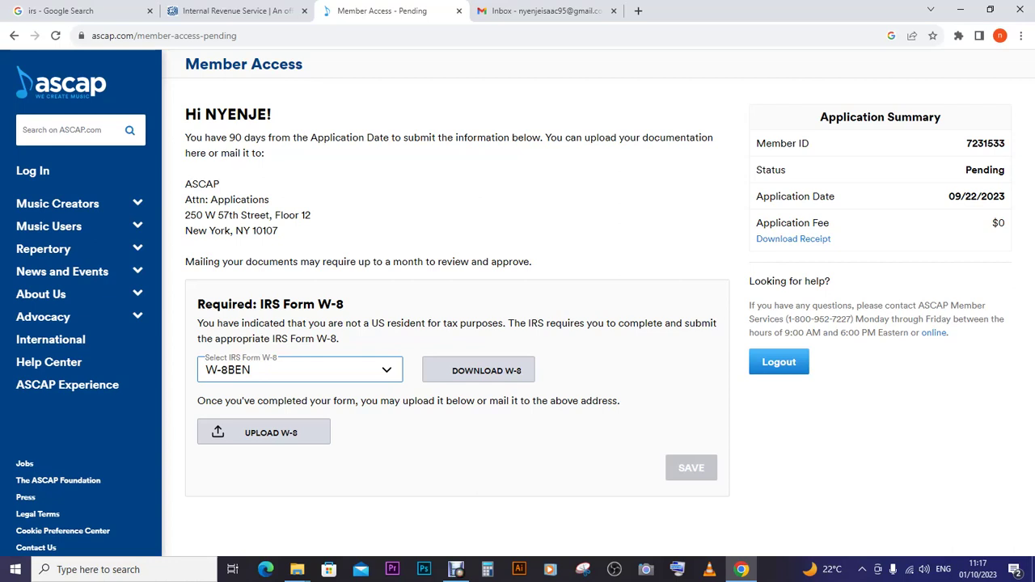
pyautogui.click(478, 370)
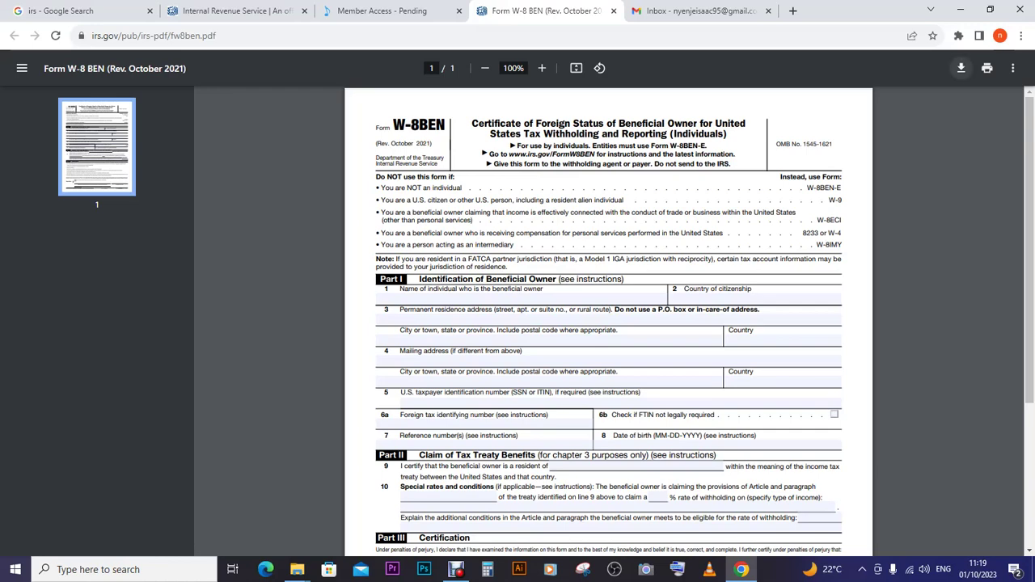
# - Save a copy of fw8ben.pdf from Chrome's PDF viewer
pyautogui.click(961, 68)
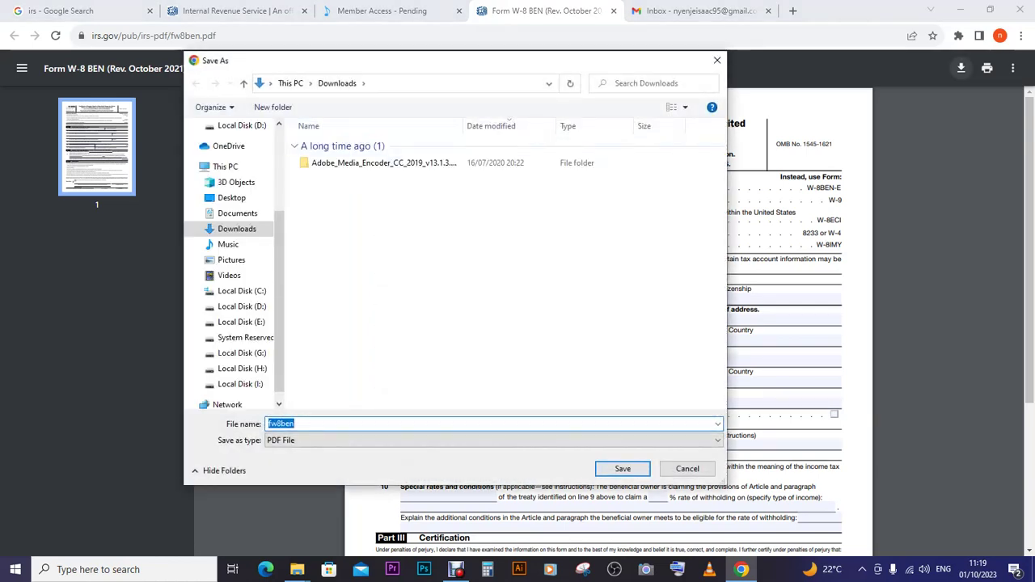
# - Save fw8ben to Downloads and open the downloaded PDF
pyautogui.press('Return')
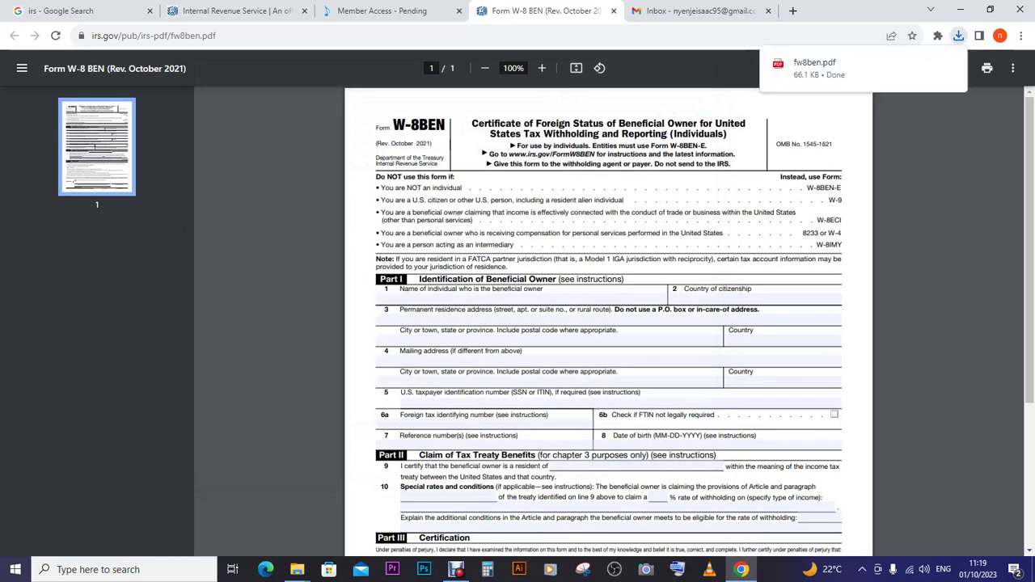
pyautogui.moveTo(949, 63)
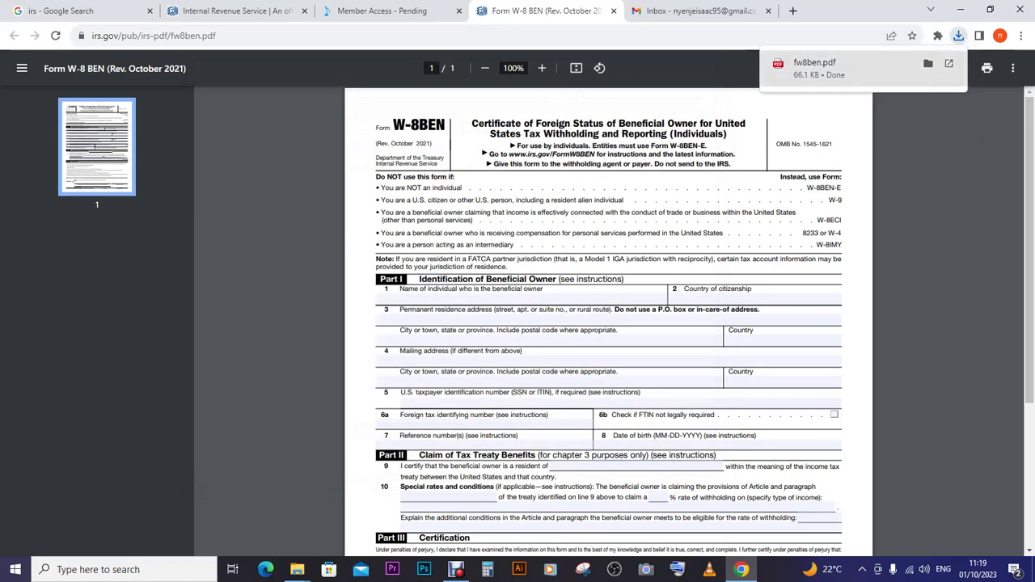
pyautogui.click(949, 63)
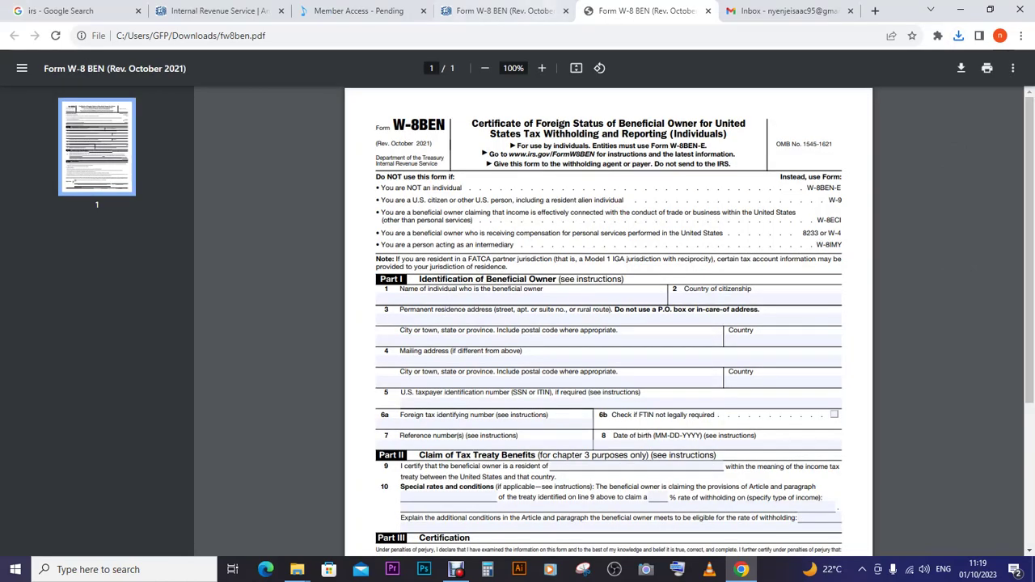
# - Return to the IRS.gov tab and check the recent downloads list
pyautogui.click(503, 11)
pyautogui.click(959, 35)
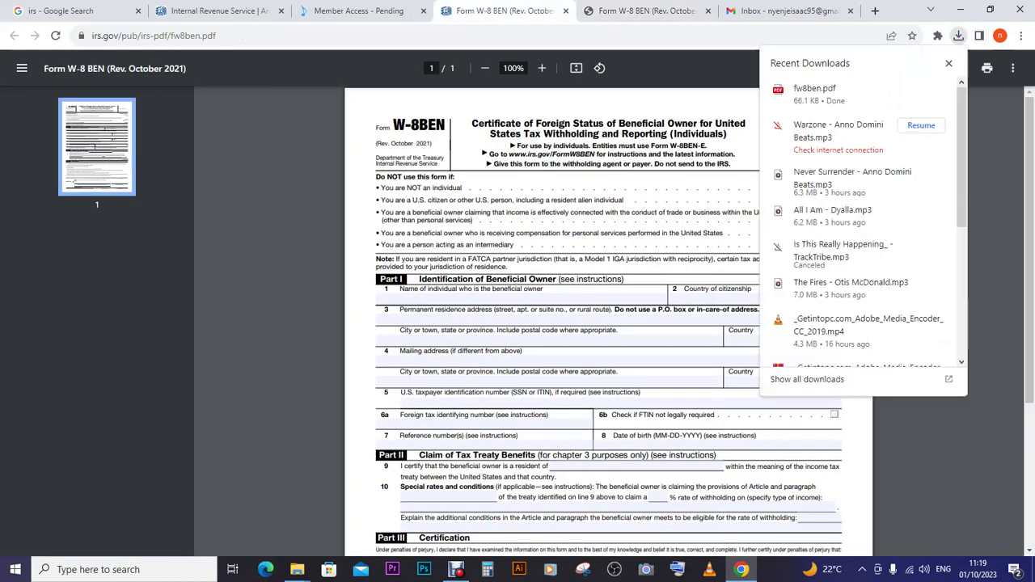
pyautogui.press('Escape')
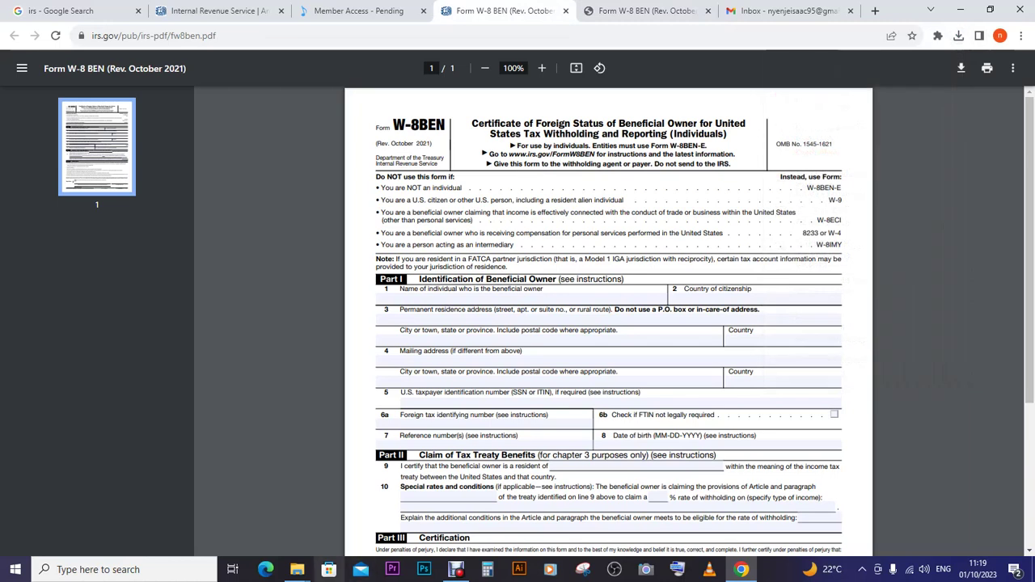
pyautogui.moveTo(297, 569)
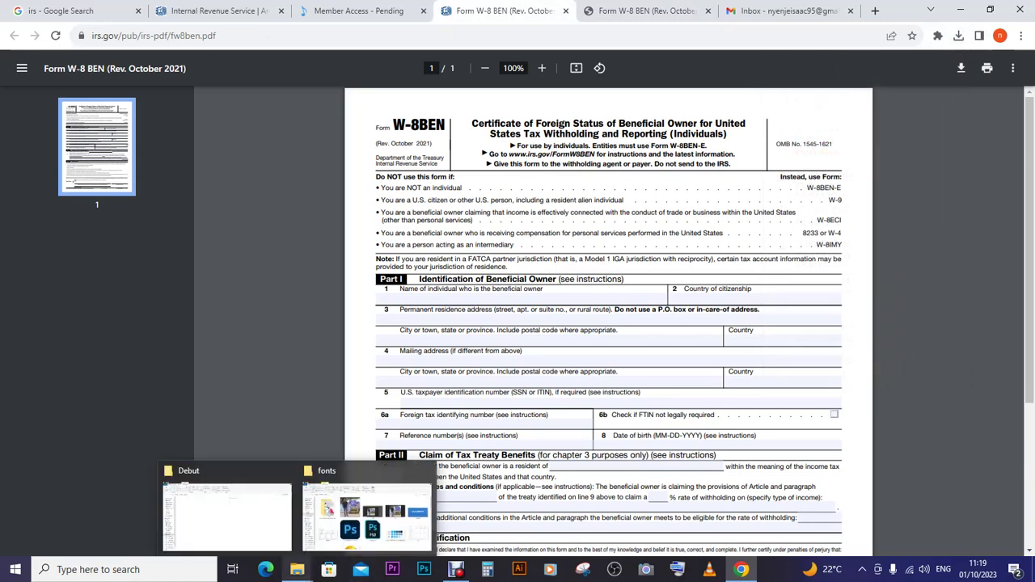
# - Open fw8ben from Downloads with Adobe Photoshop CC 2019, then disconnect from the wireless network
pyautogui.click(366, 514)
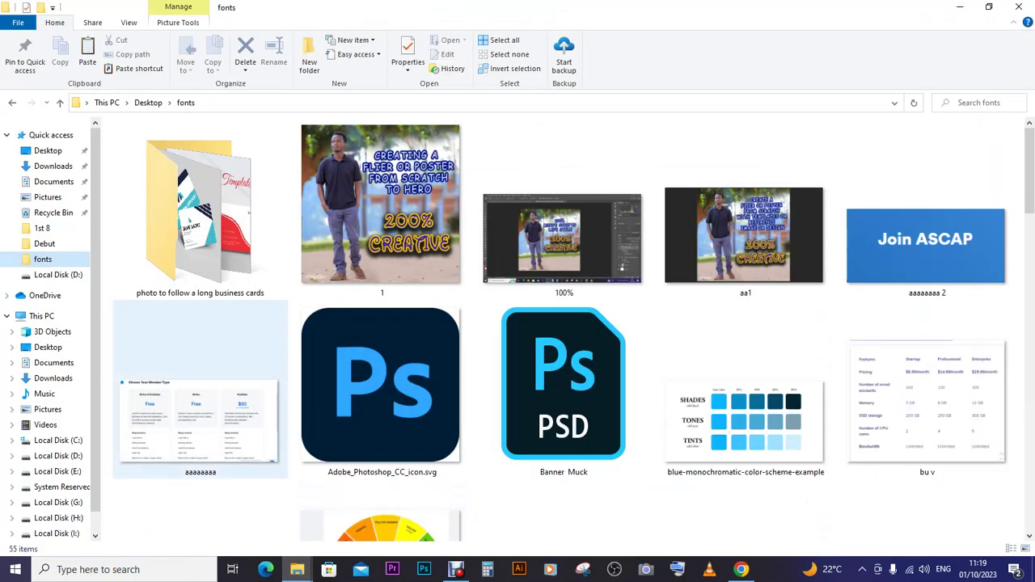
pyautogui.click(53, 377)
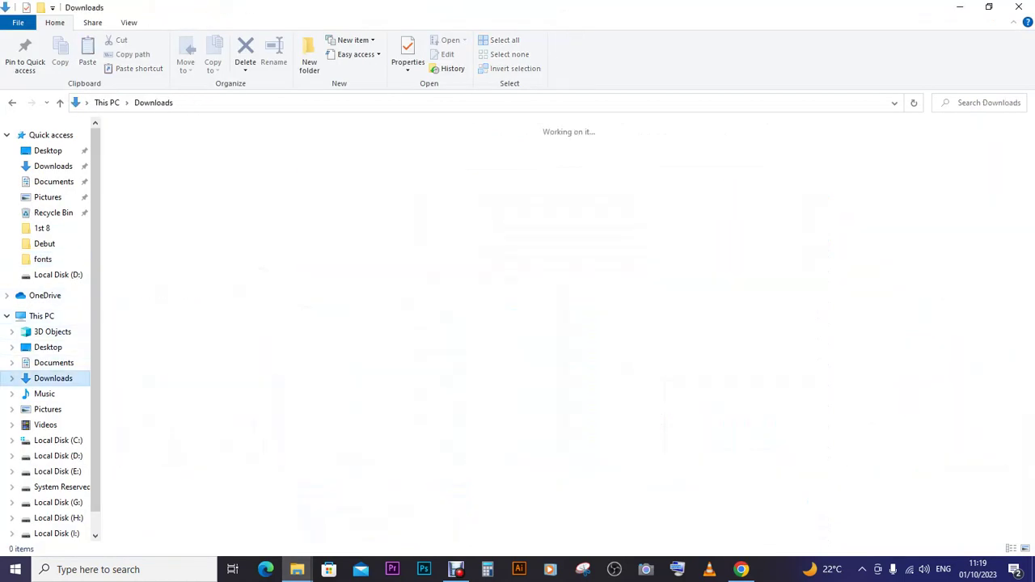
pyautogui.click(215, 244)
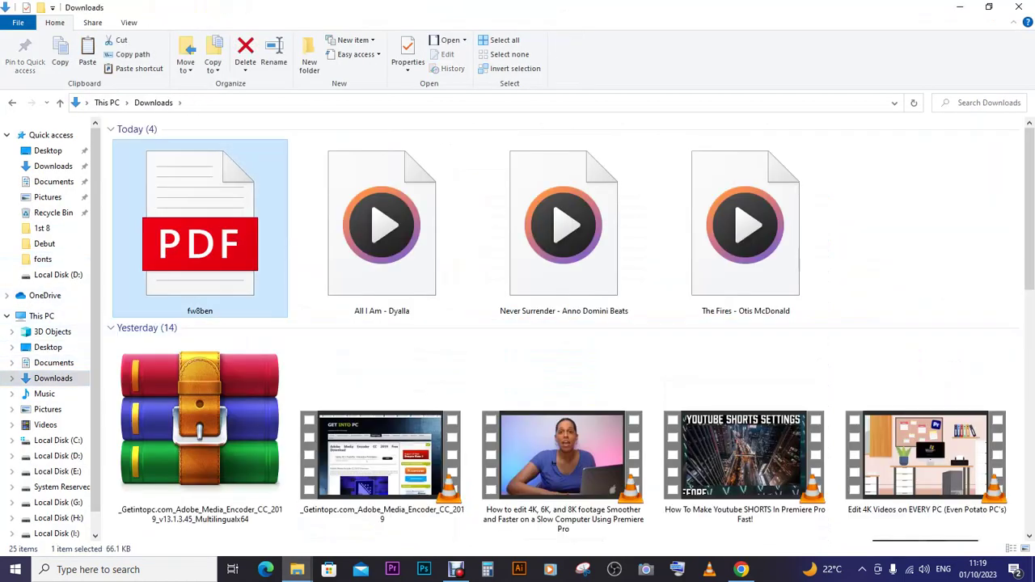
pyautogui.rightClick(215, 244)
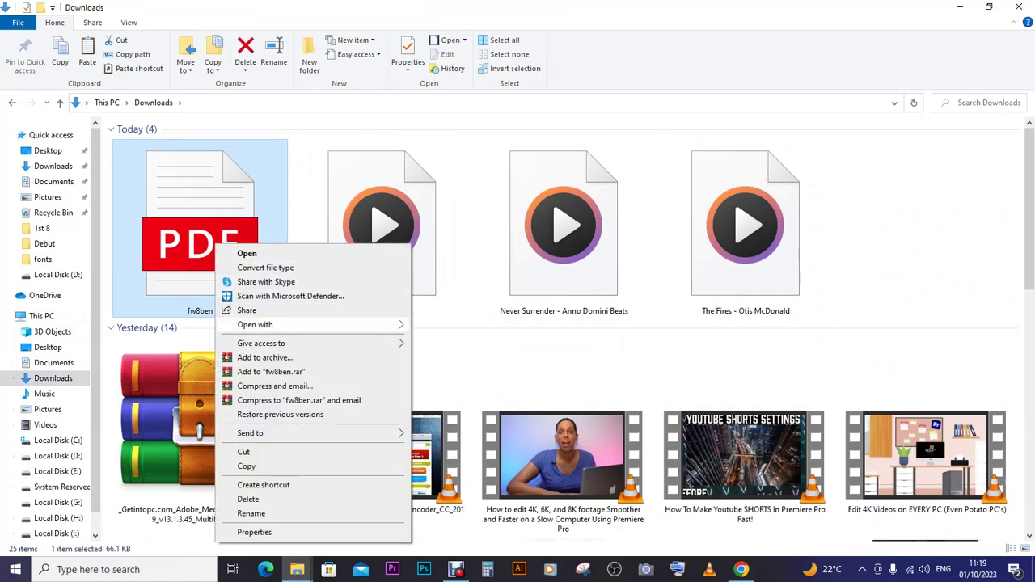
pyautogui.moveTo(308, 325)
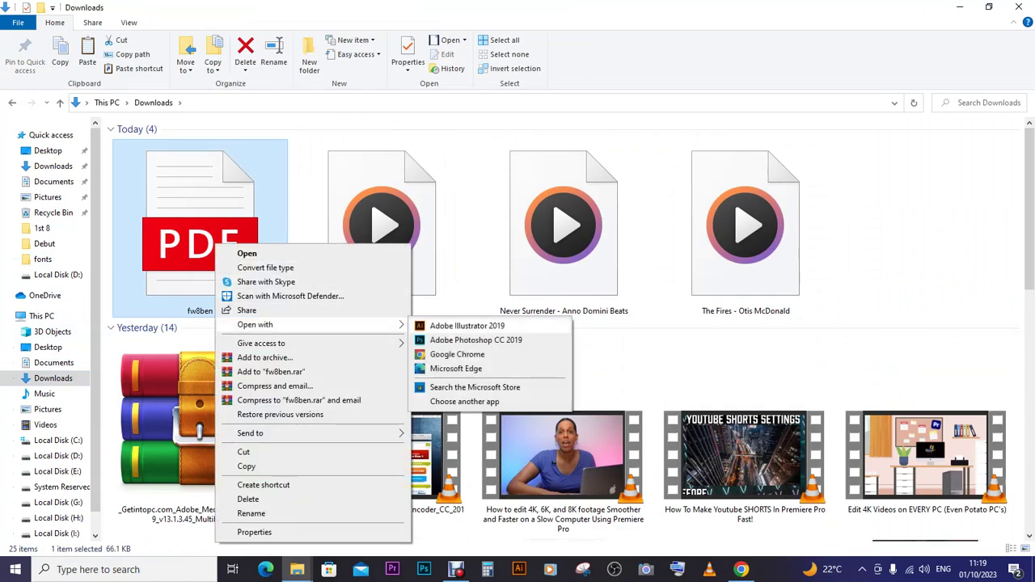
pyautogui.click(475, 340)
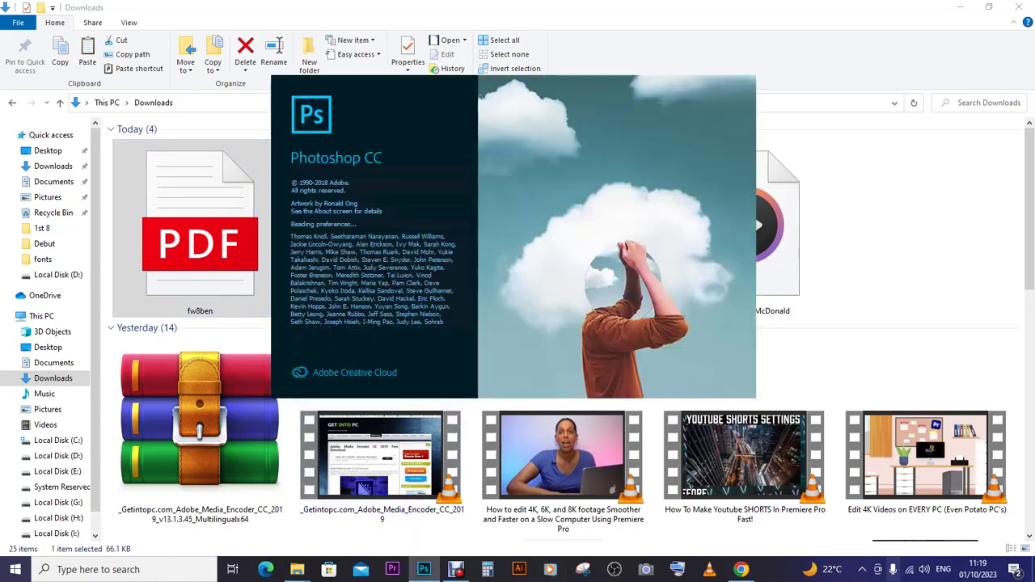
pyautogui.click(910, 569)
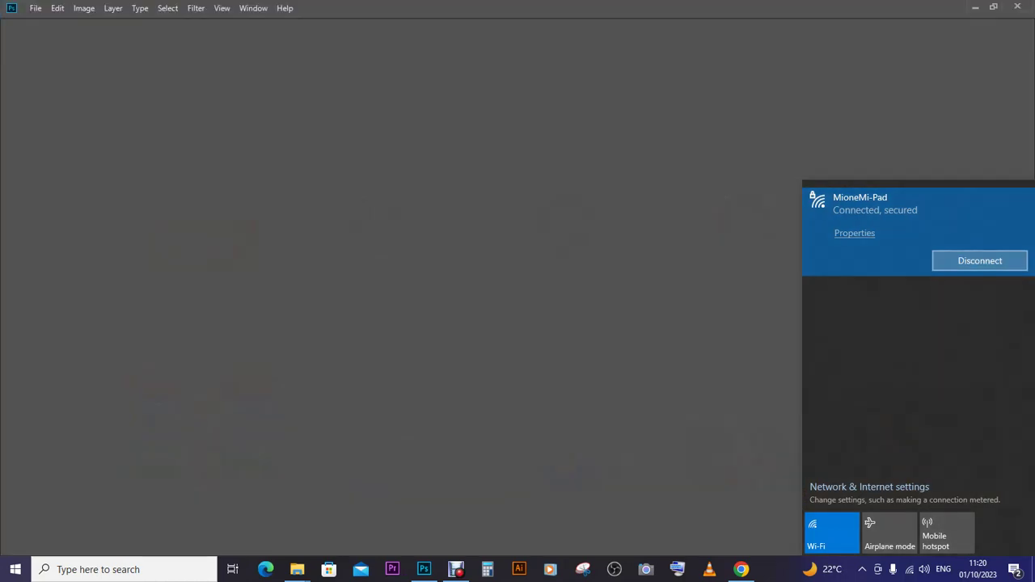
pyautogui.click(980, 261)
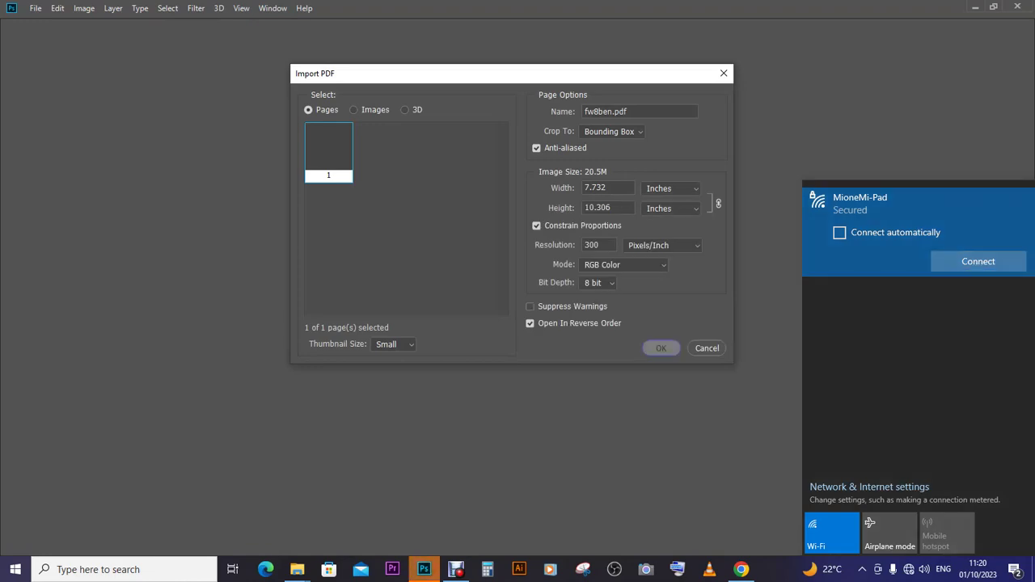
# - Import page 1 of fw8ben.pdf at 300 Pixels/Inch in RGB Color
pyautogui.click(661, 348)
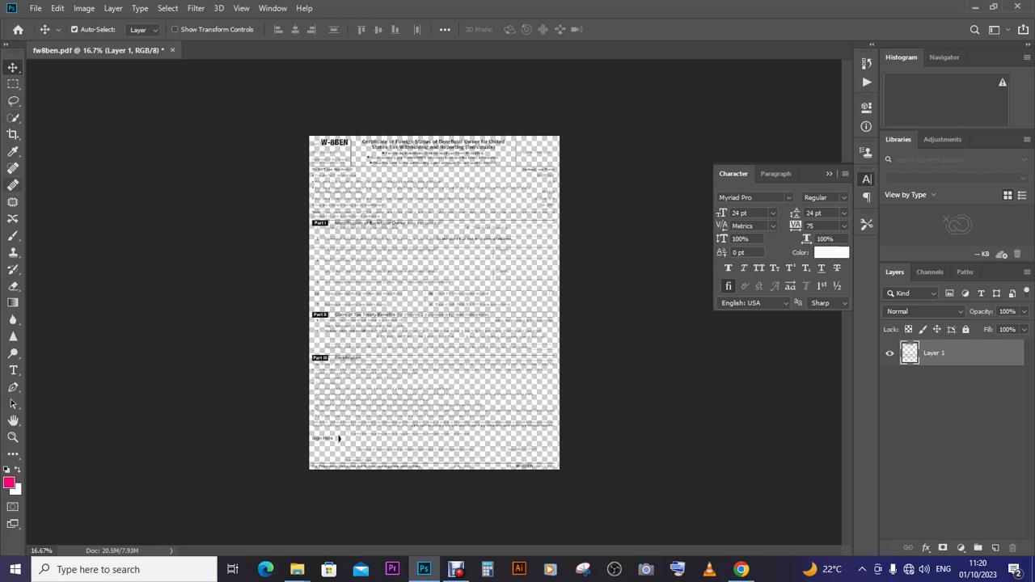
# - Draw a rectangle over the whole form page and fill it with white #ffffff
pyautogui.click(13, 454)
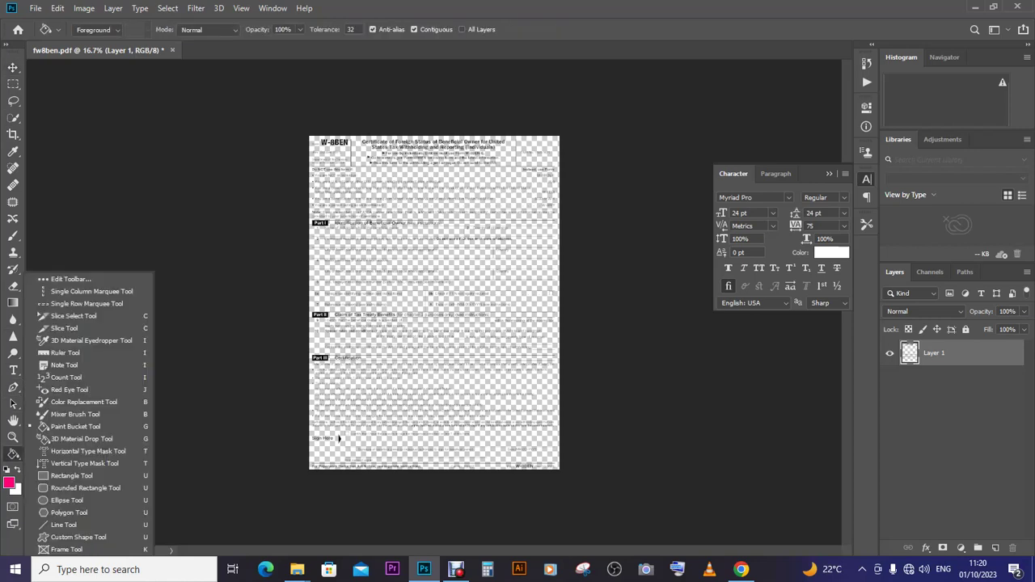
pyautogui.click(72, 475)
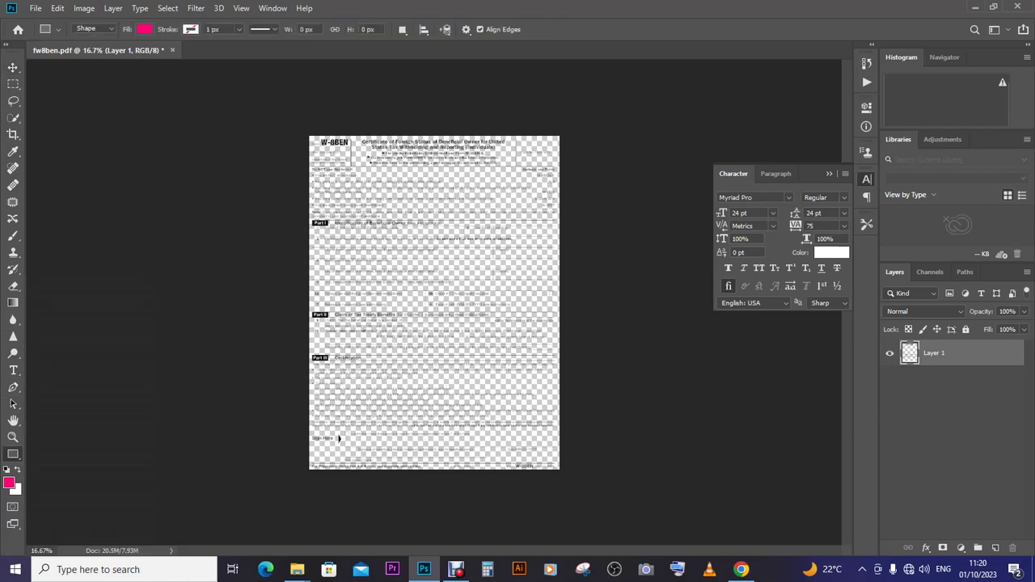
pyautogui.moveTo(308, 136); pyautogui.dragTo(560, 471)
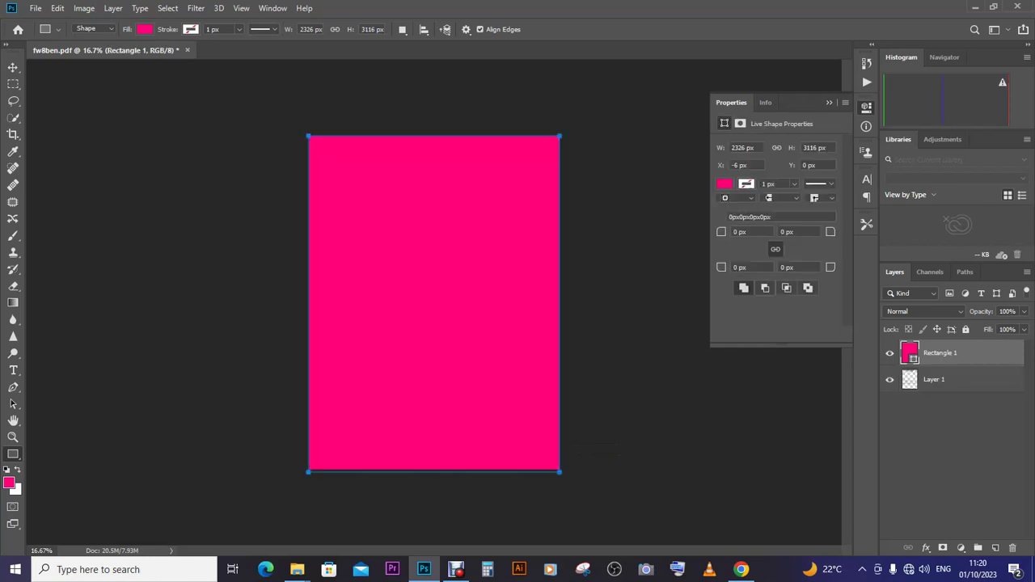
pyautogui.click(9, 483)
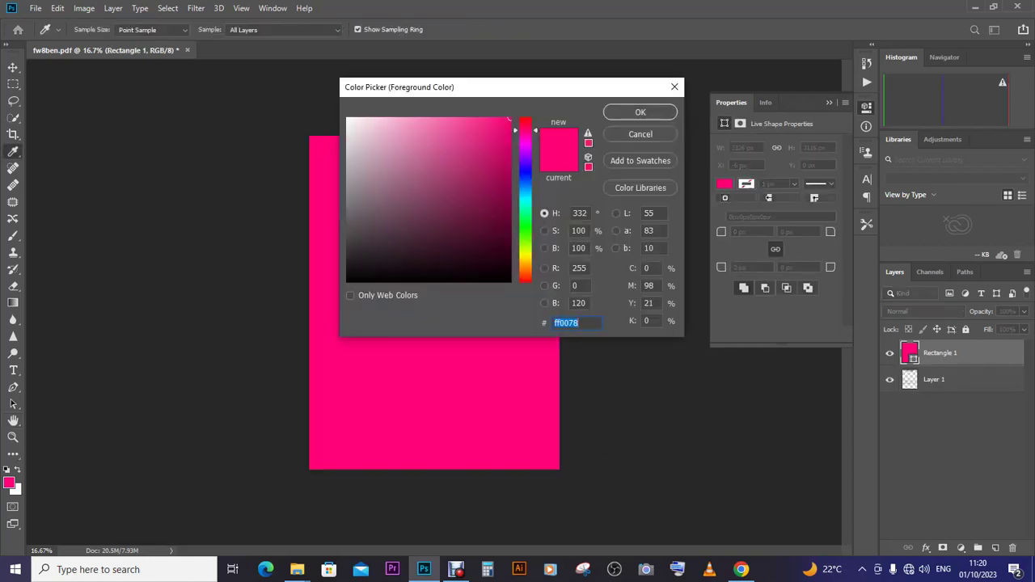
pyautogui.write('ffffff')
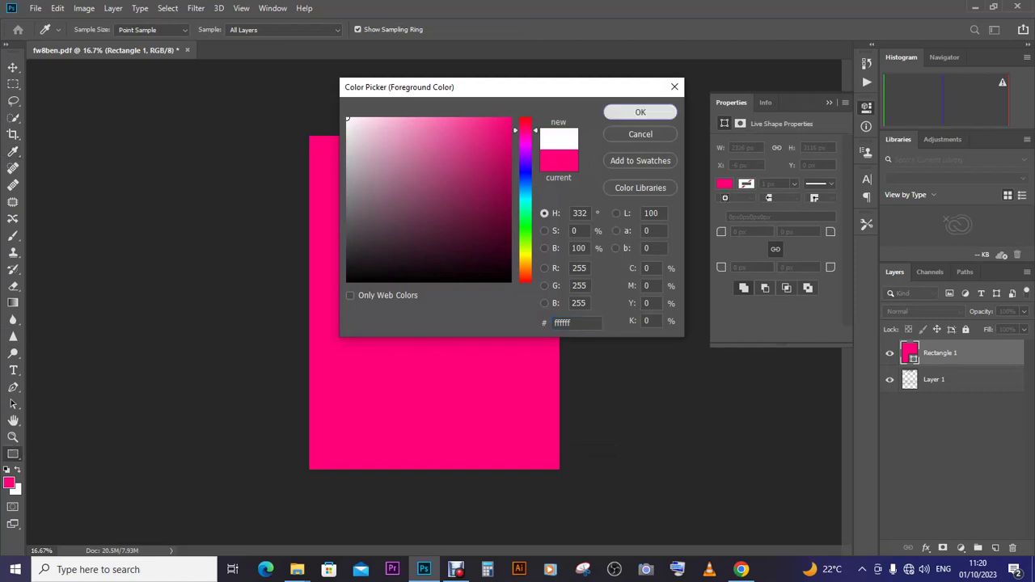
pyautogui.press('Return')
pyautogui.click(144, 29)
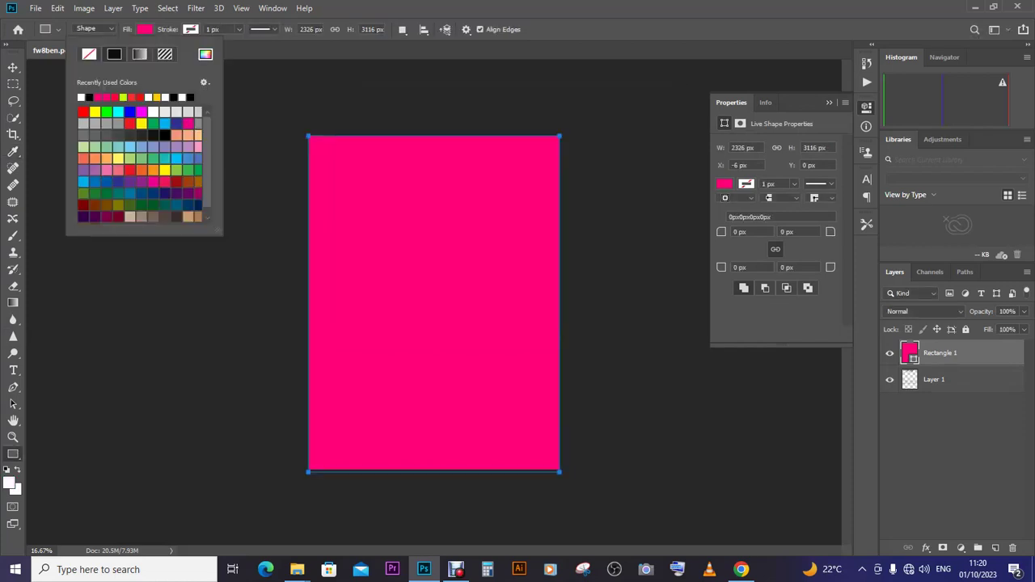
pyautogui.click(81, 97)
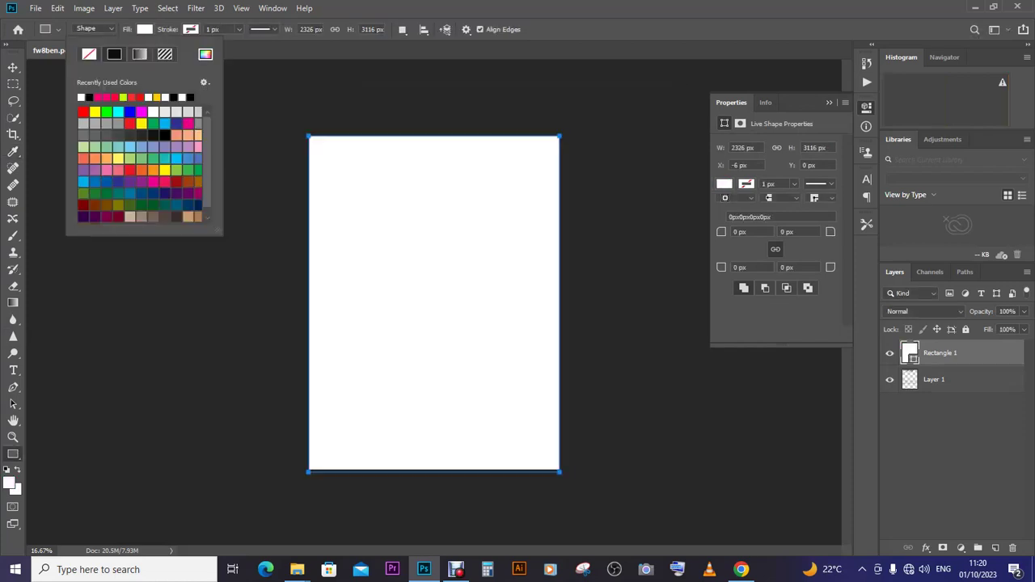
pyautogui.press('Escape')
# - Move Rectangle 1 beneath Layer 1, zoom to 33.3%, and collapse the Properties panel
pyautogui.press('v')
pyautogui.moveTo(939, 353); pyautogui.dragTo(939, 393)
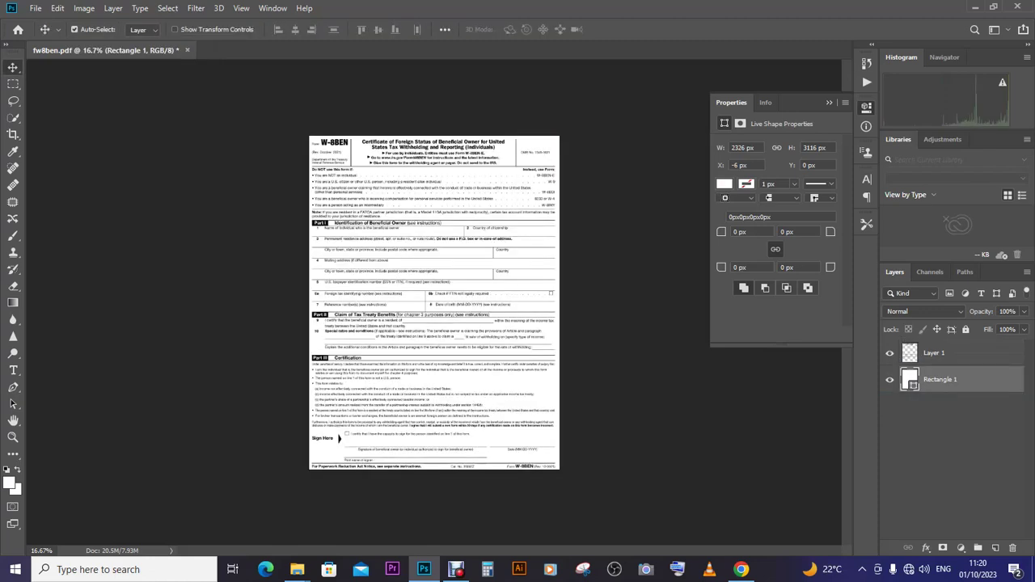
pyautogui.hotkey('ctrl', '+')
pyautogui.hotkey('ctrl', '+')
pyautogui.hotkey('ctrl', '+')
pyautogui.hotkey('ctrl', '+')
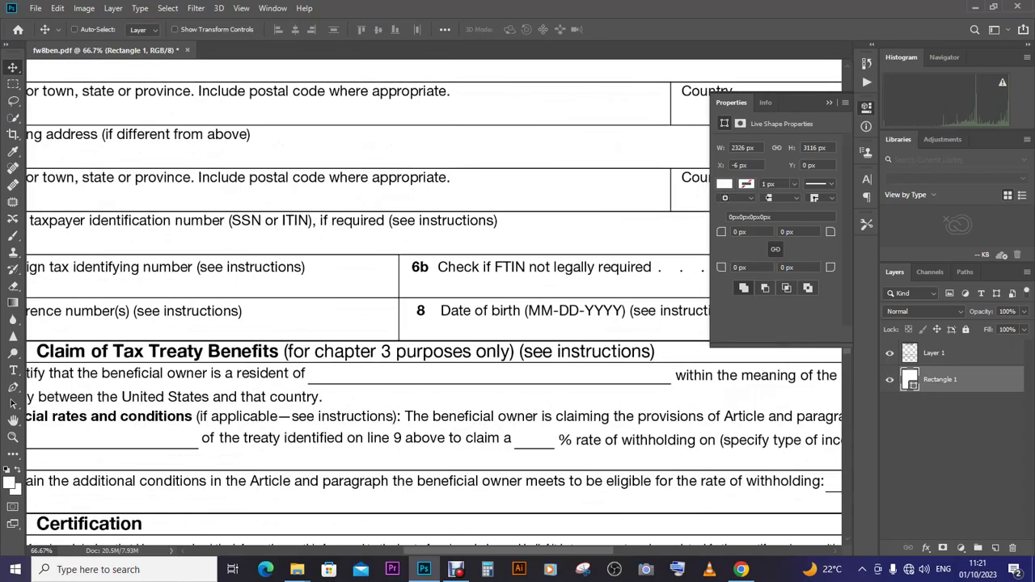
pyautogui.hotkey('ctrl', '-')
pyautogui.hotkey('ctrl', '-')
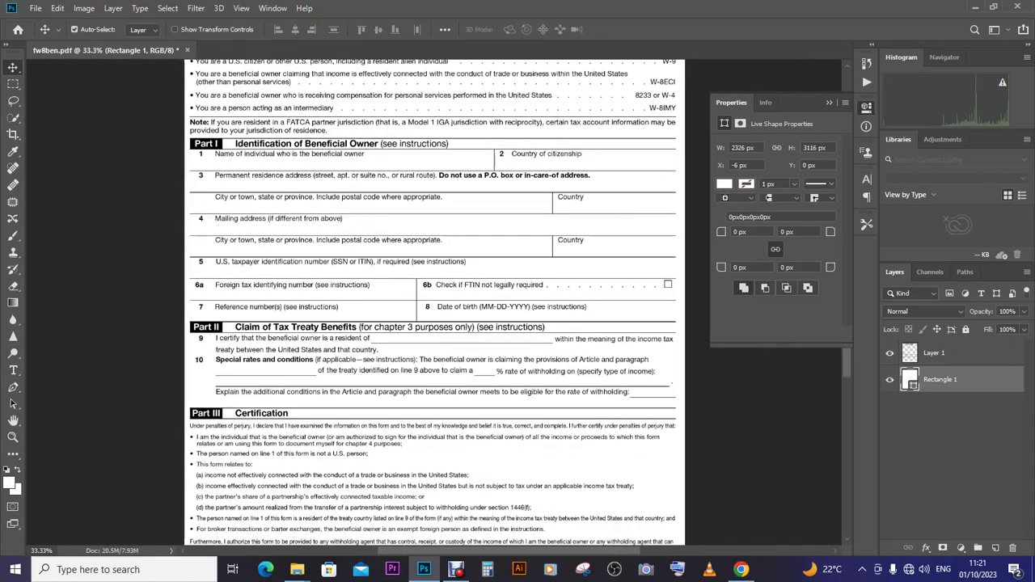
pyautogui.click(829, 102)
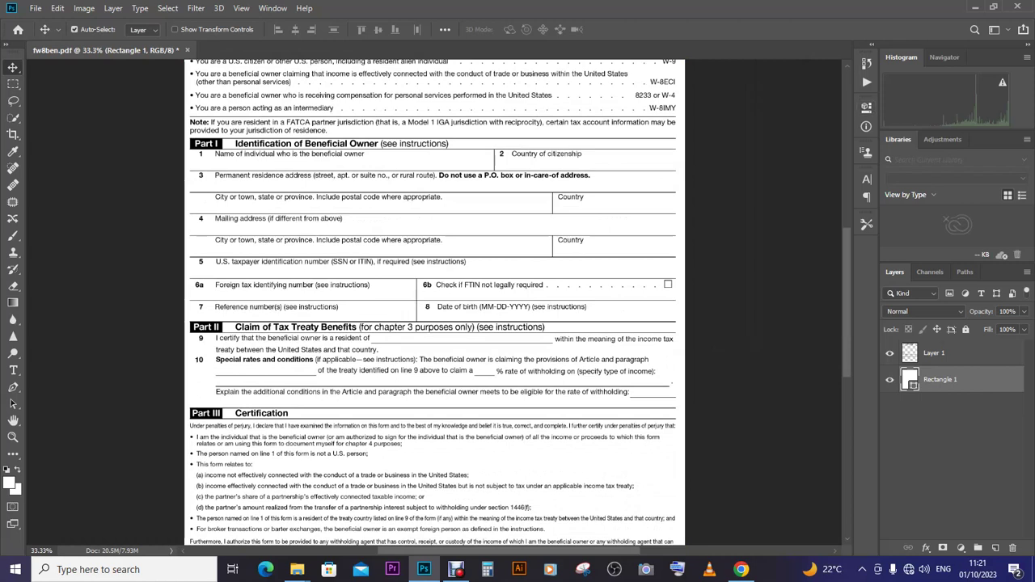
pyautogui.scroll(1, 433, 316)
pyautogui.scroll(1, 433, 301)
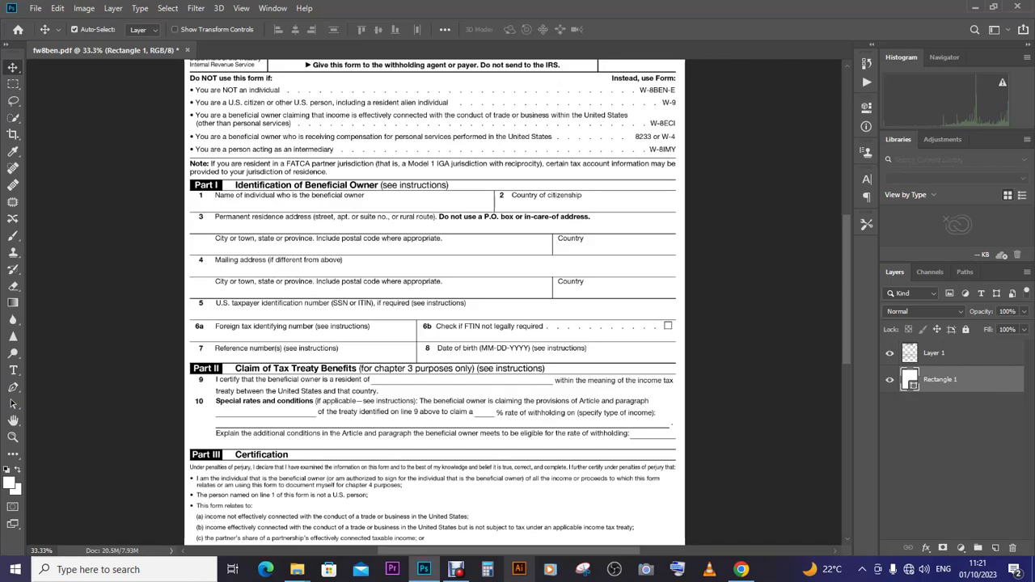
pyautogui.click(456, 570)
pyautogui.click(457, 570)
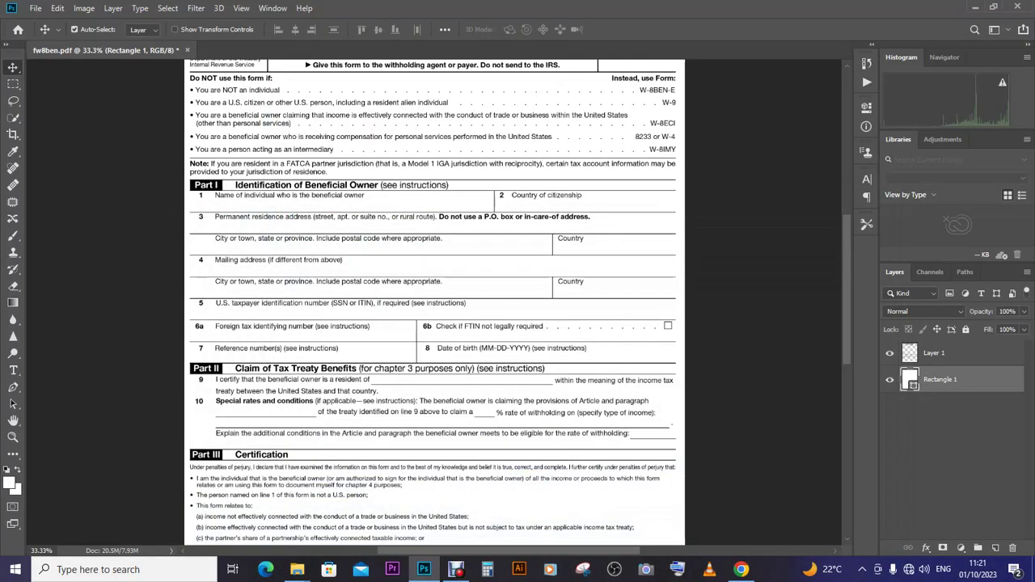
pyautogui.scroll(3, 437, 299)
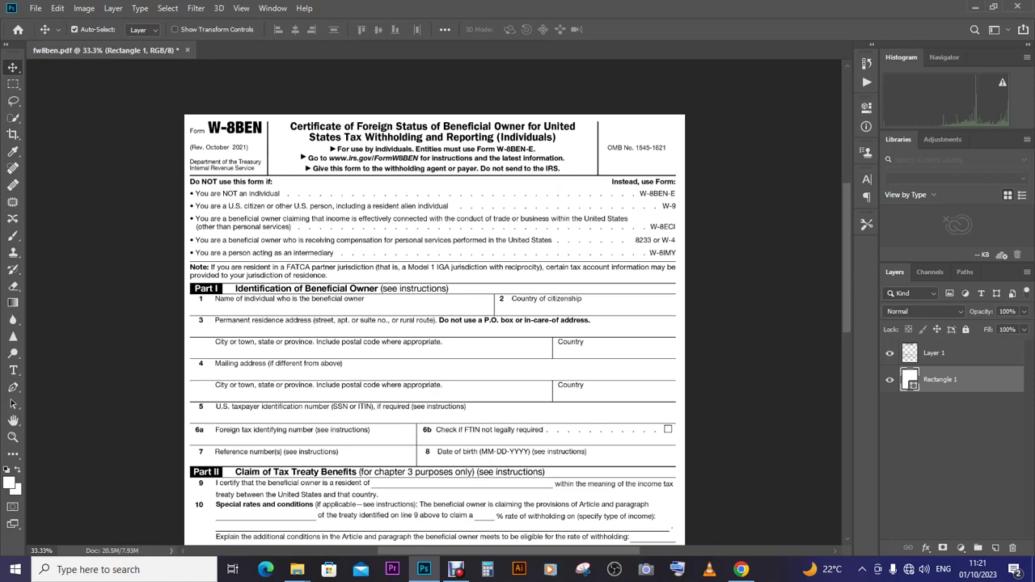
# - Type the beneficial owner's name as a text layer on line 1 of Part I
pyautogui.click(13, 370)
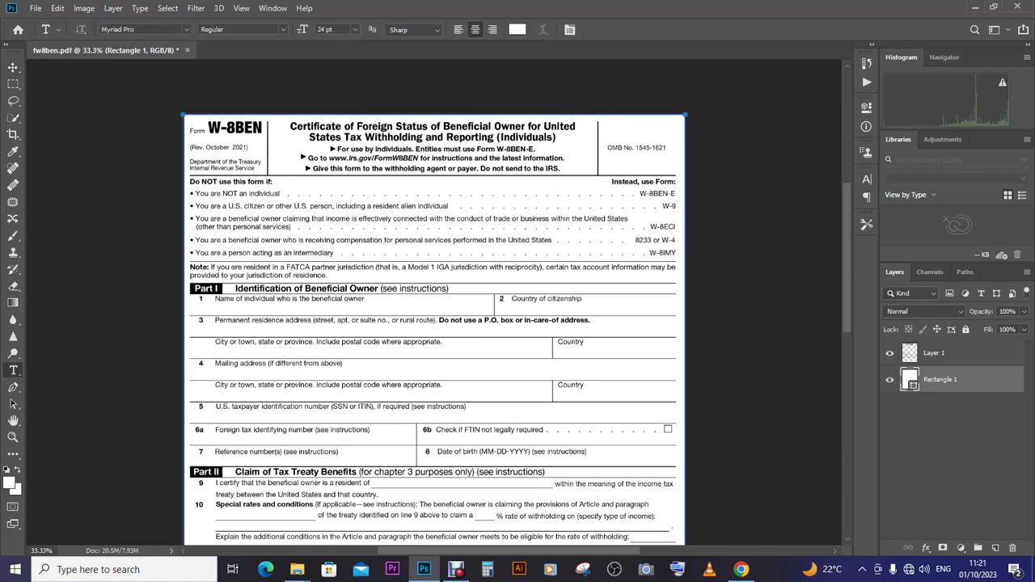
pyautogui.press('v')
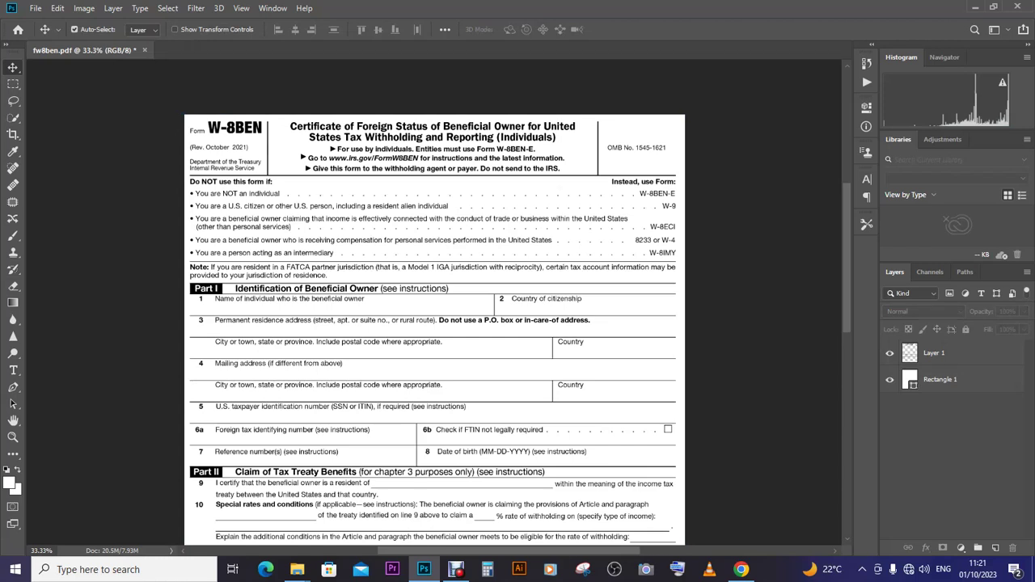
pyautogui.press('t')
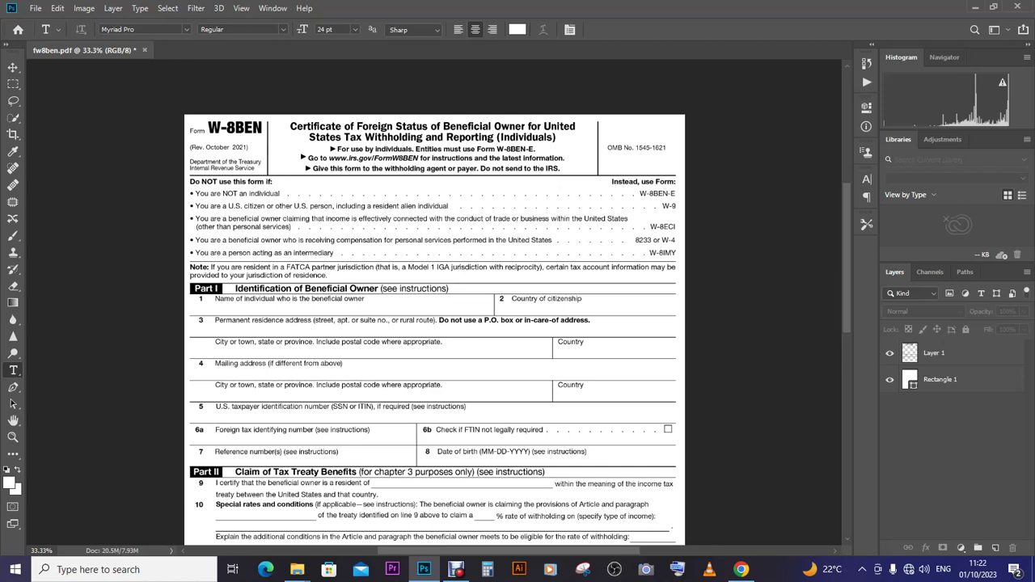
pyautogui.click(185, 312)
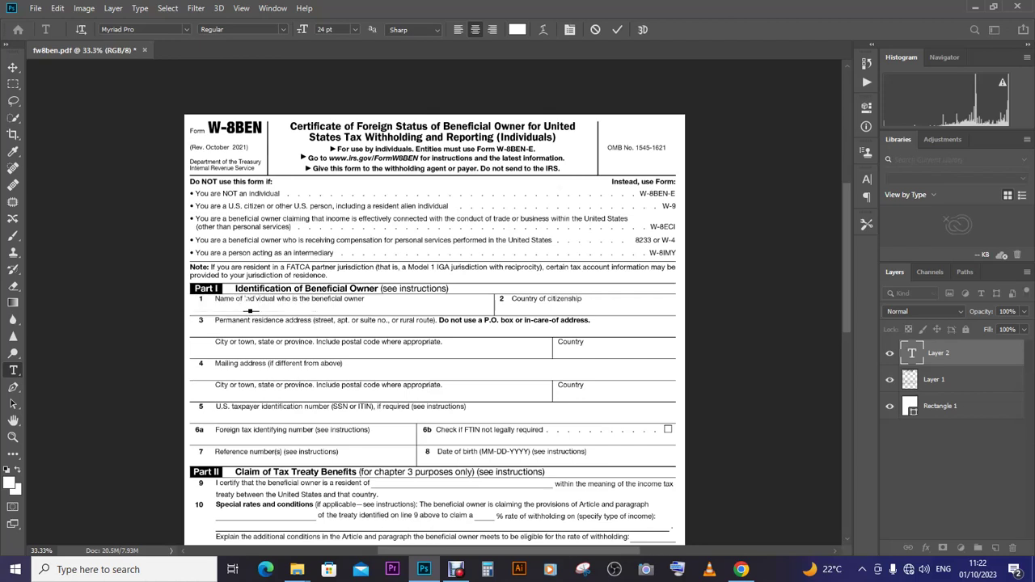
pyautogui.write('xxxxxxxxx')
pyautogui.click(13, 67)
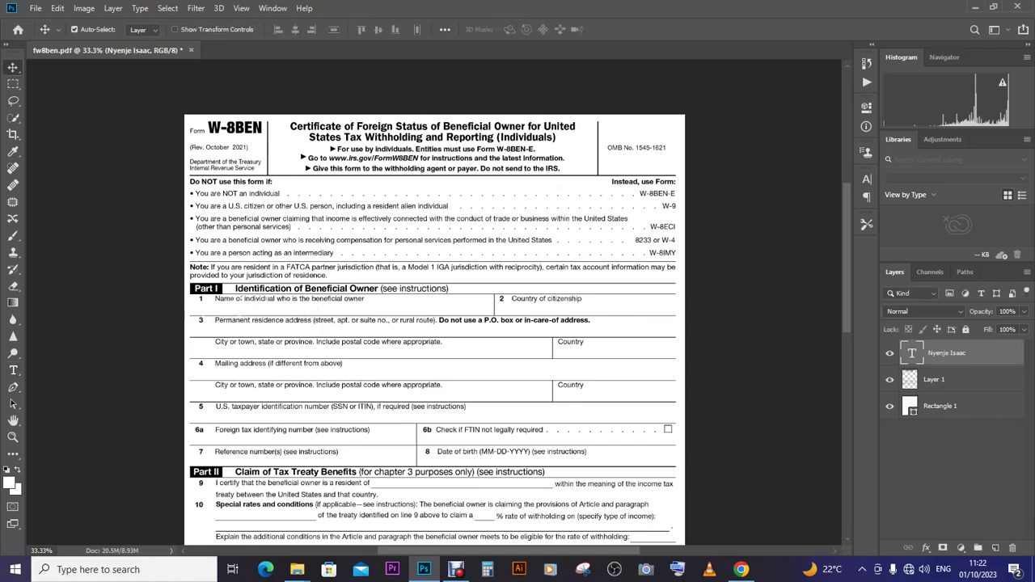
# - Change the name text color to near-black #0c0a0a
pyautogui.click(13, 370)
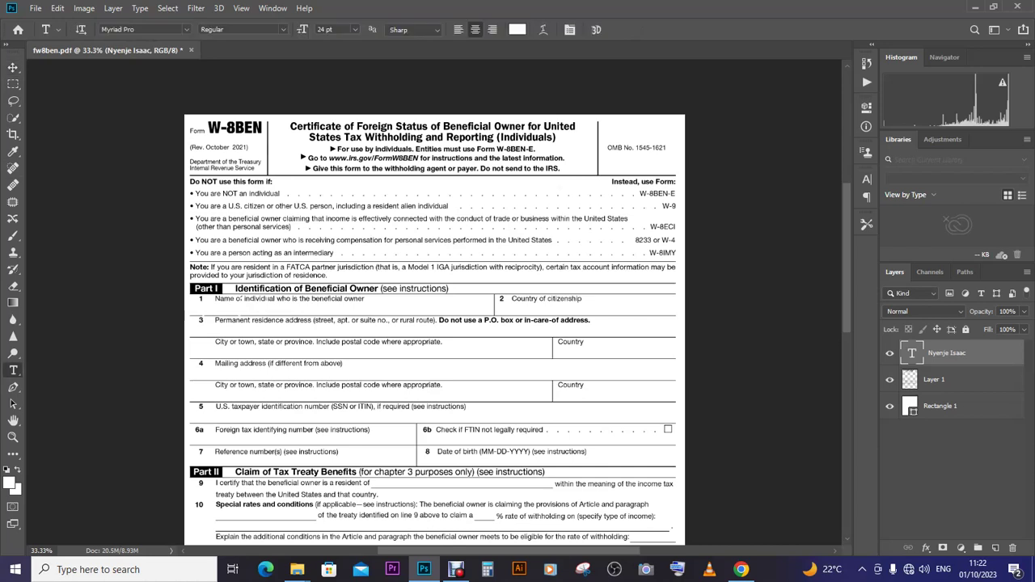
pyautogui.doubleClick(258, 301)
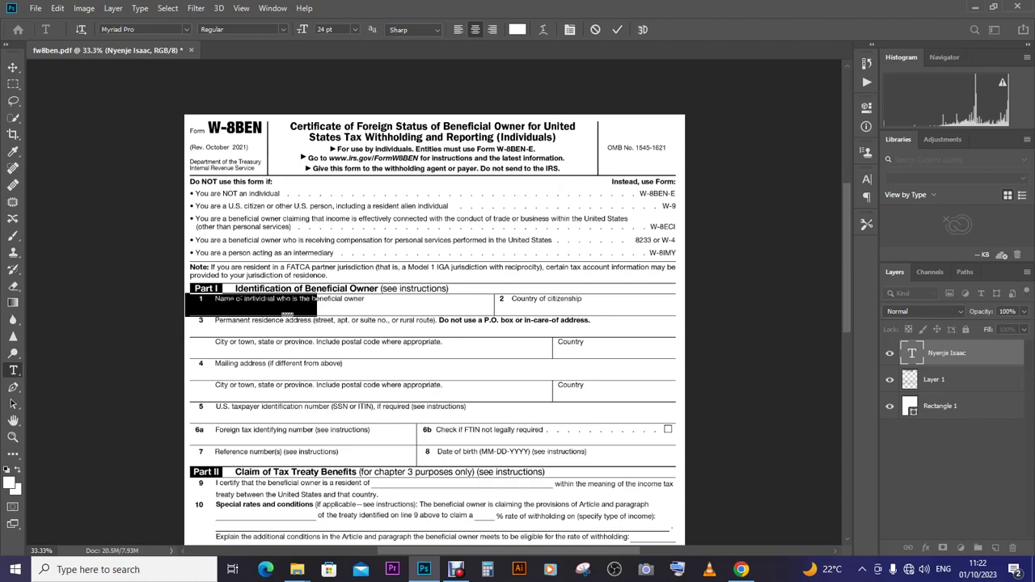
pyautogui.click(517, 29)
pyautogui.write('0c0a0a')
pyautogui.press('Return')
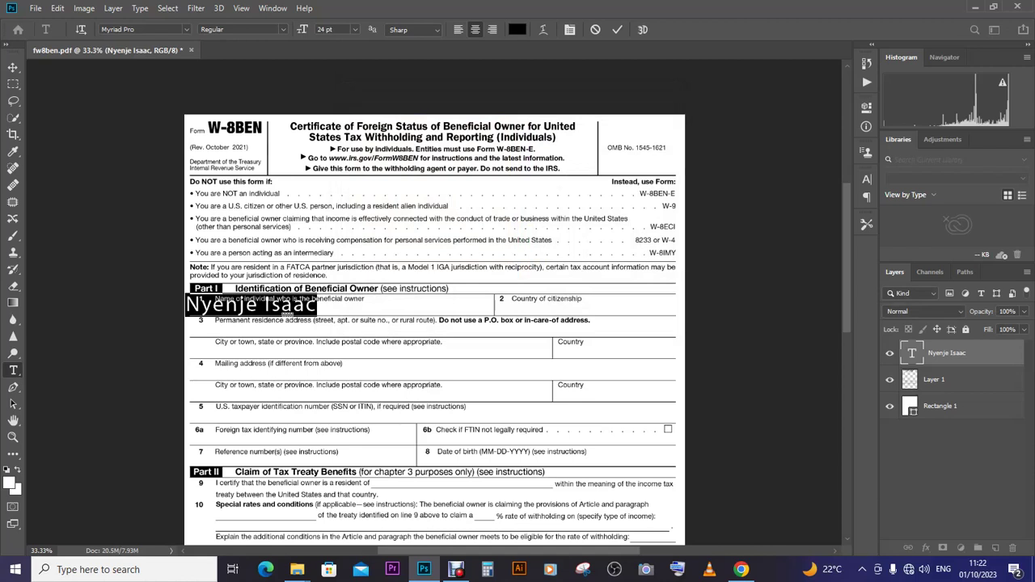
pyautogui.click(13, 67)
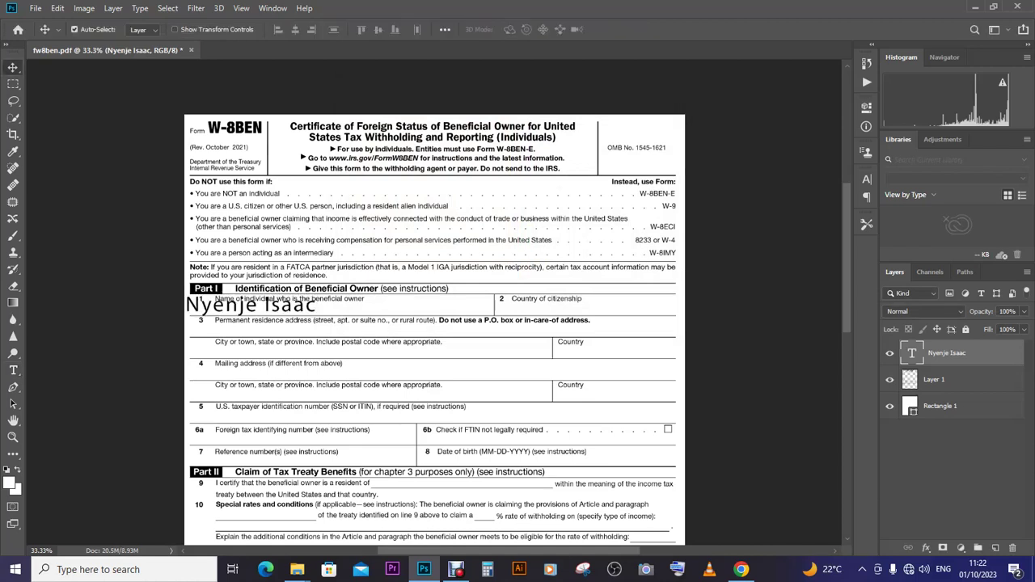
pyautogui.hotkey('ctrl', 't')
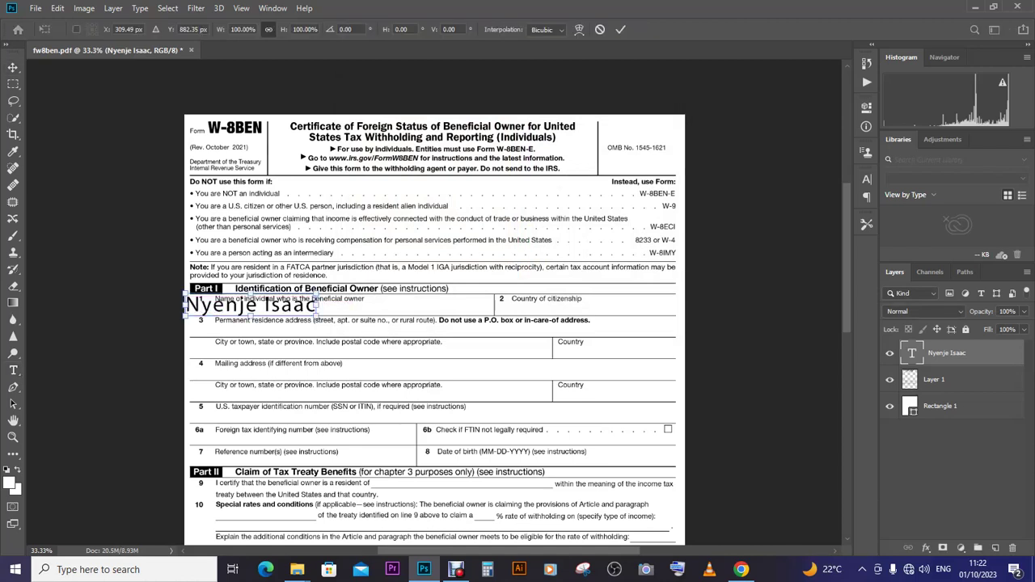
# - Scale the name to about 38% to fit line 1 and make it Bold
pyautogui.moveTo(317, 297); pyautogui.dragTo(272, 307)
pyautogui.click(13, 370)
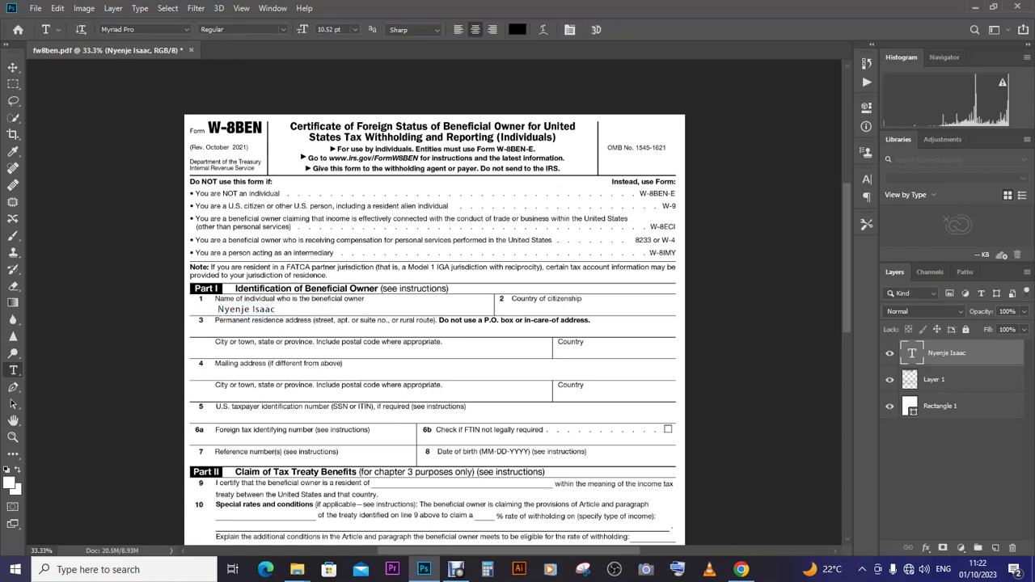
pyautogui.moveTo(217, 311); pyautogui.dragTo(277, 310)
pyautogui.click(242, 29)
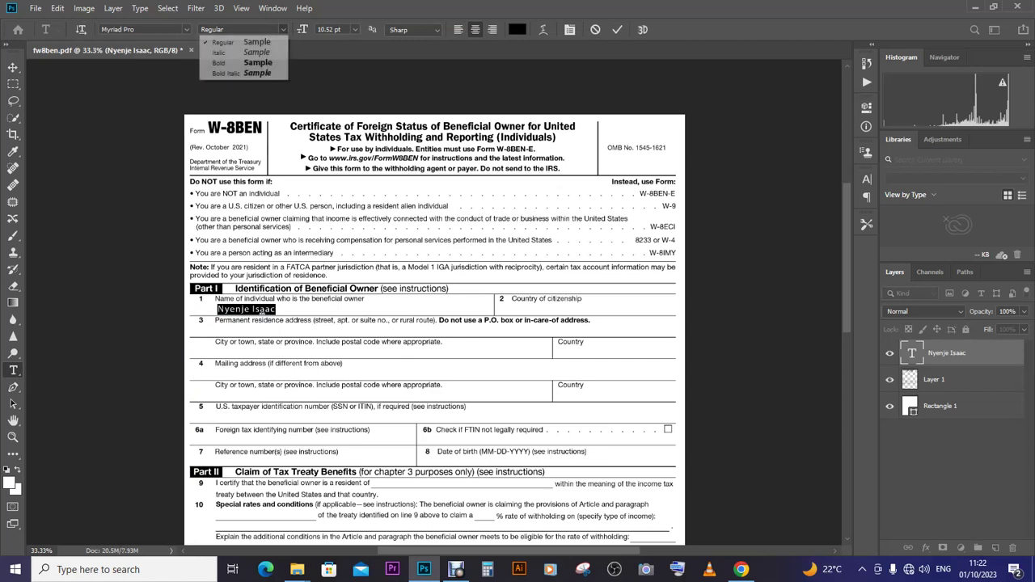
pyautogui.press('Return')
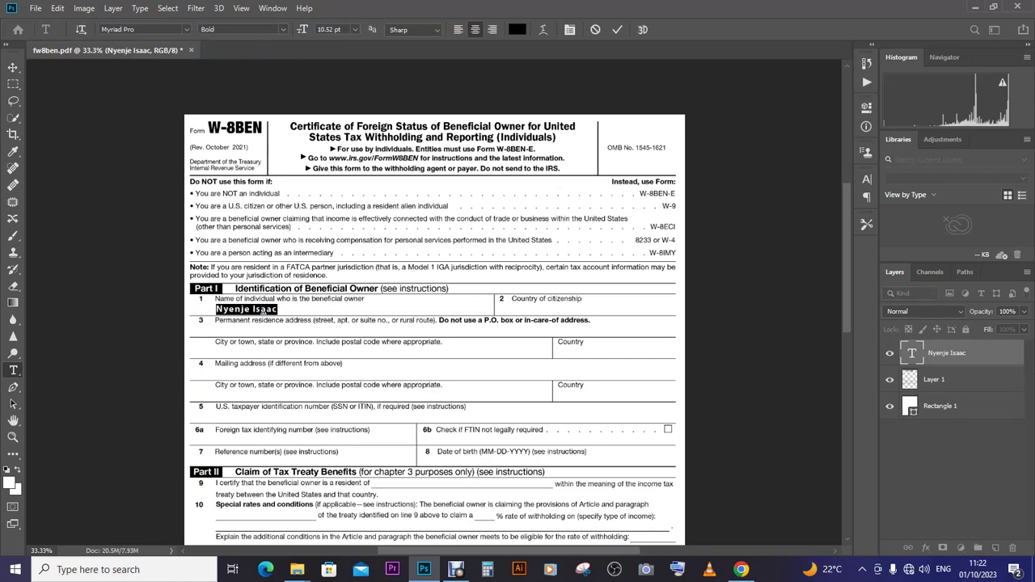
pyautogui.click(13, 67)
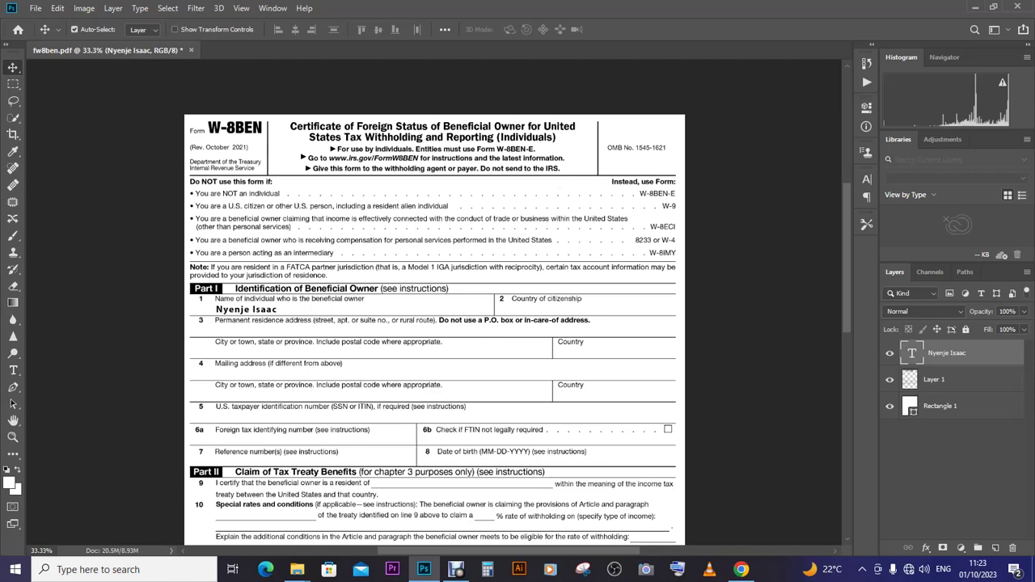
# - Duplicate the name layer, move it to Country of citizenship, and retype it as Uganda
pyautogui.moveTo(947, 353); pyautogui.dragTo(996, 547)
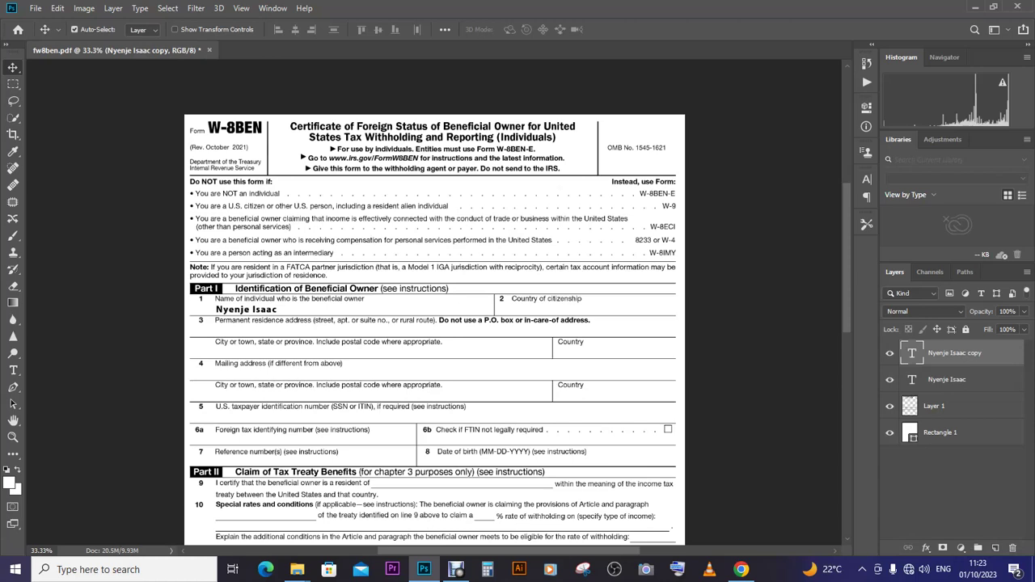
pyautogui.moveTo(273, 309); pyautogui.dragTo(576, 307)
pyautogui.click(13, 370)
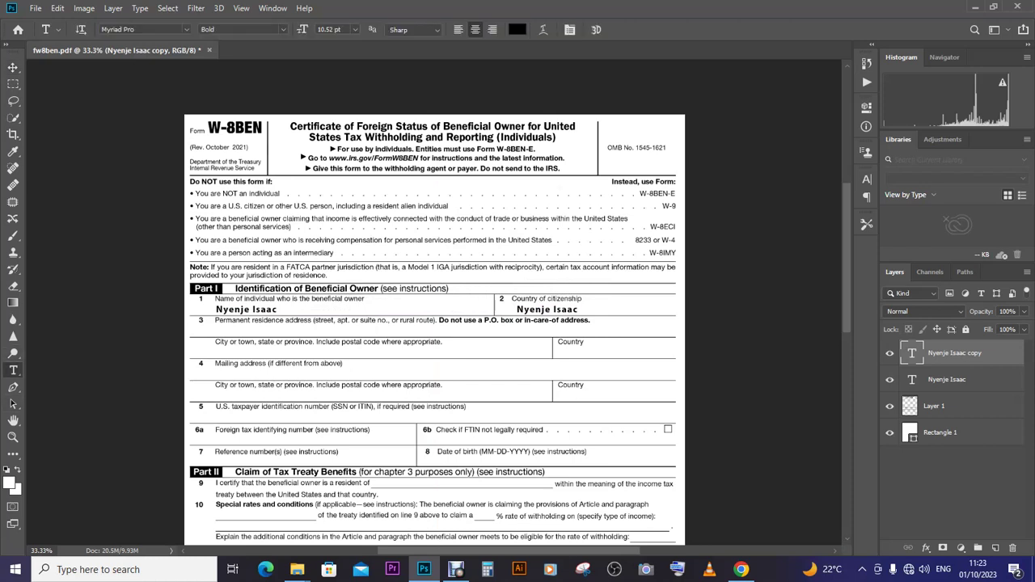
pyautogui.click(547, 309)
pyautogui.hotkey('ctrl', 'a')
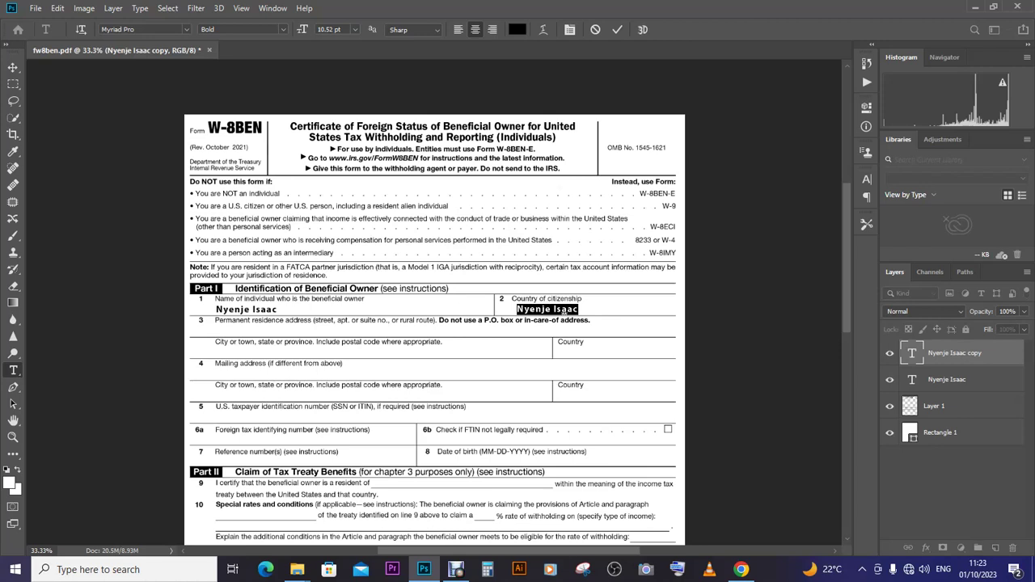
pyautogui.write('Uganda')
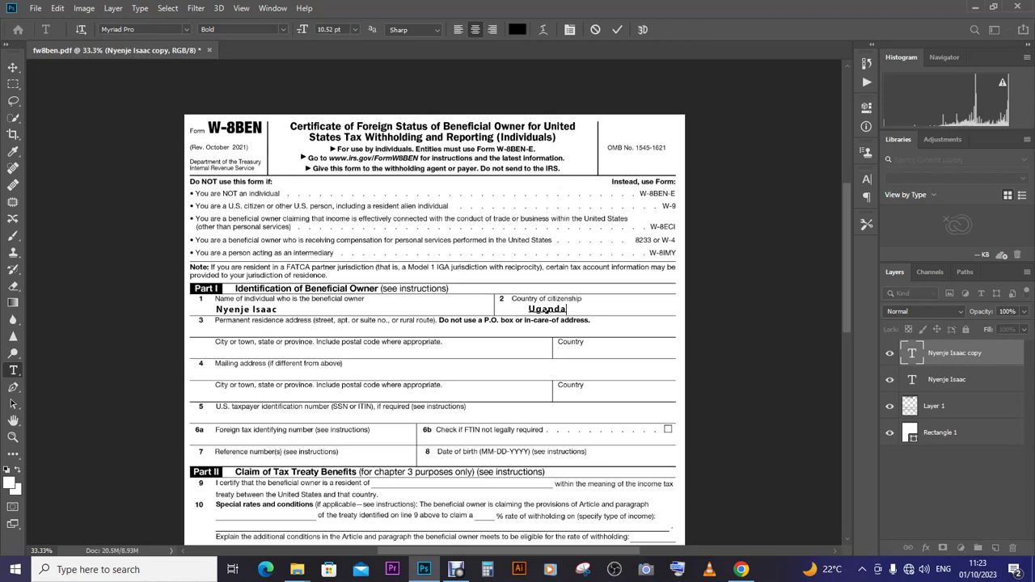
pyautogui.click(13, 67)
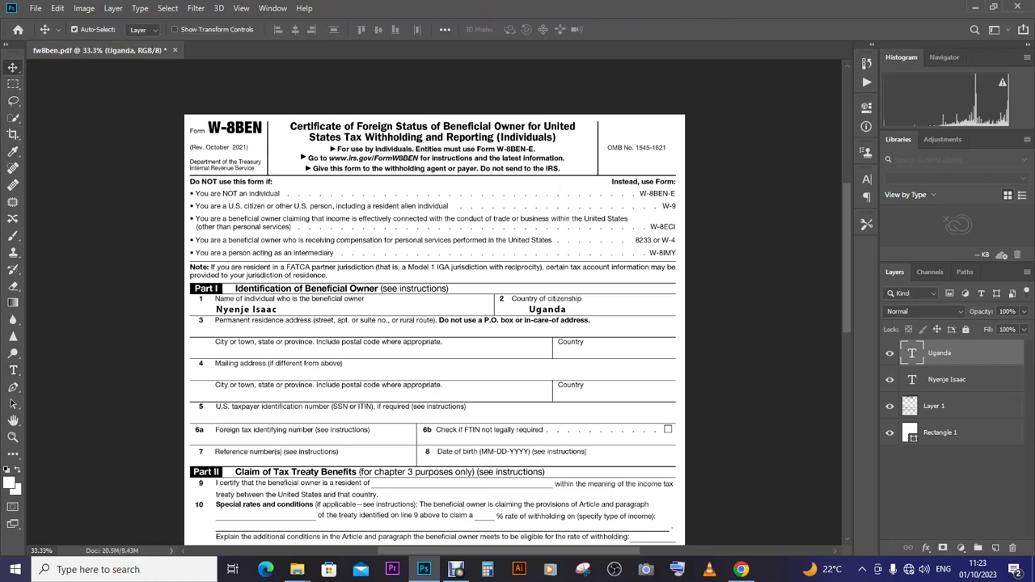
# - Nudge the Uganda text up and duplicate its layer as 'Uganda copy'
pyautogui.press('Up')
pyautogui.moveTo(938, 352); pyautogui.dragTo(996, 547)
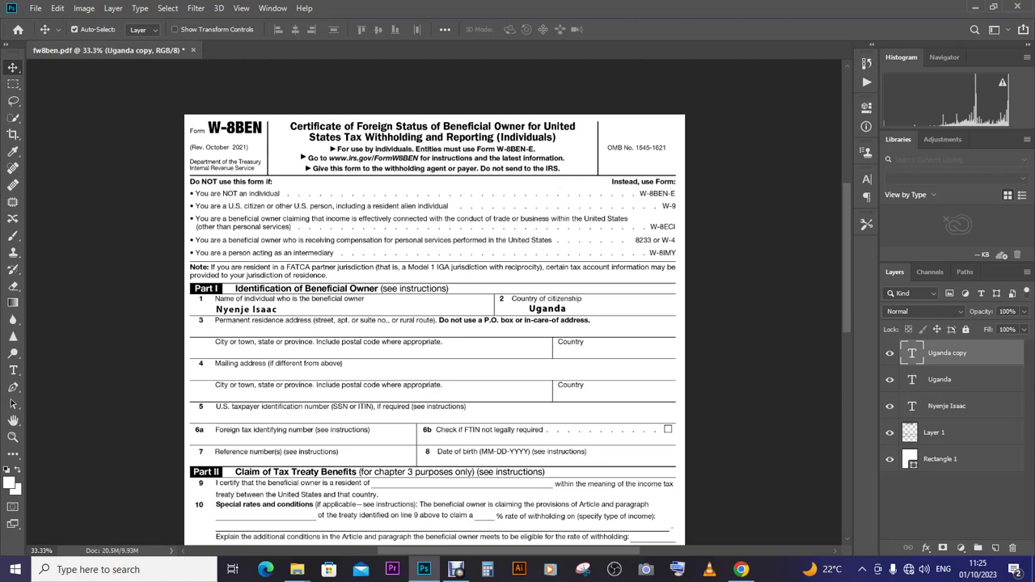
# - Move the Uganda text copy onto line 3 and retype it as Kayunga
pyautogui.moveTo(558, 309); pyautogui.dragTo(275, 332)
pyautogui.click(13, 369)
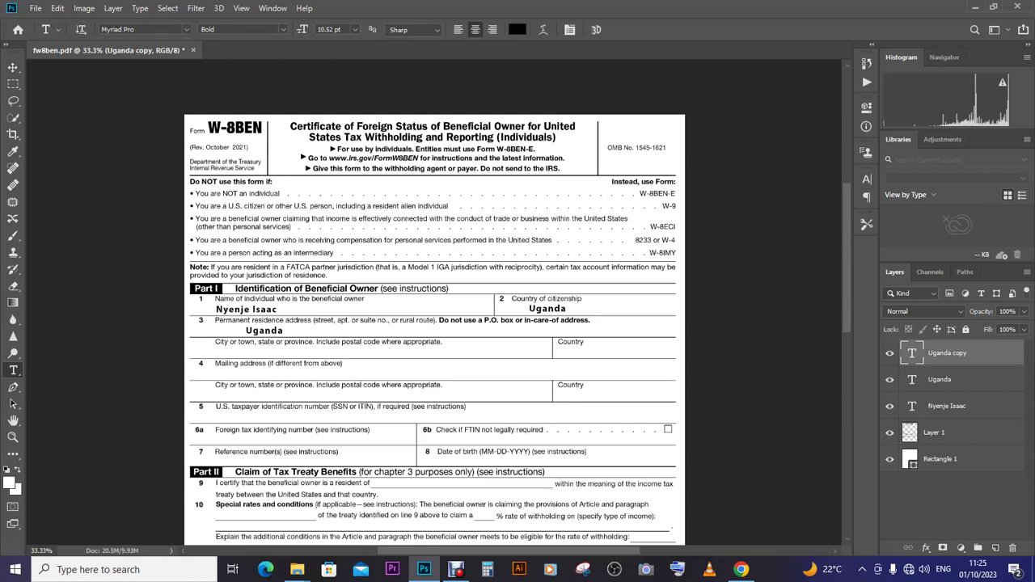
pyautogui.click(259, 331)
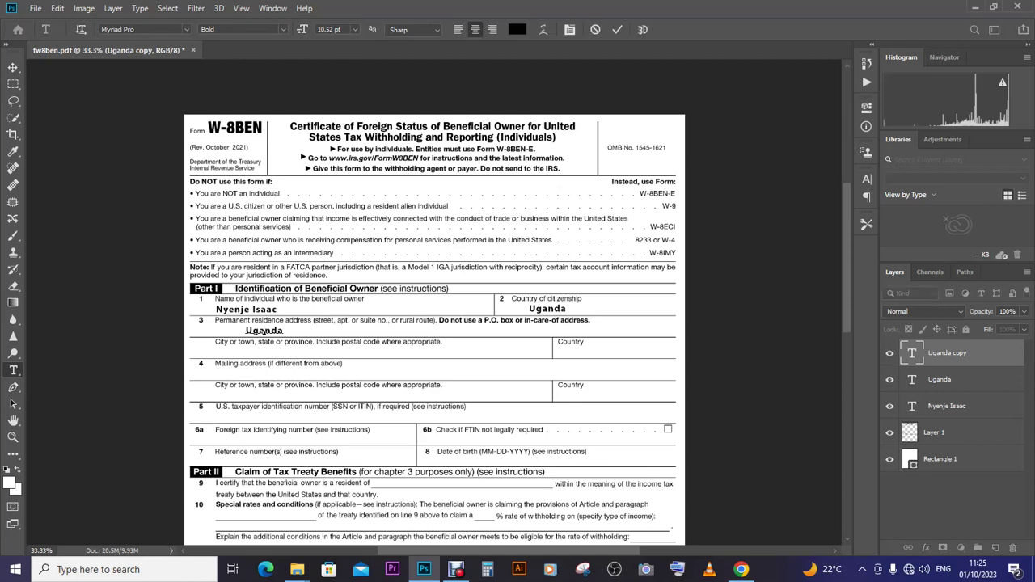
pyautogui.doubleClick(259, 332)
pyautogui.press('BackSpace')
pyautogui.write('Kayunga')
pyautogui.click(13, 68)
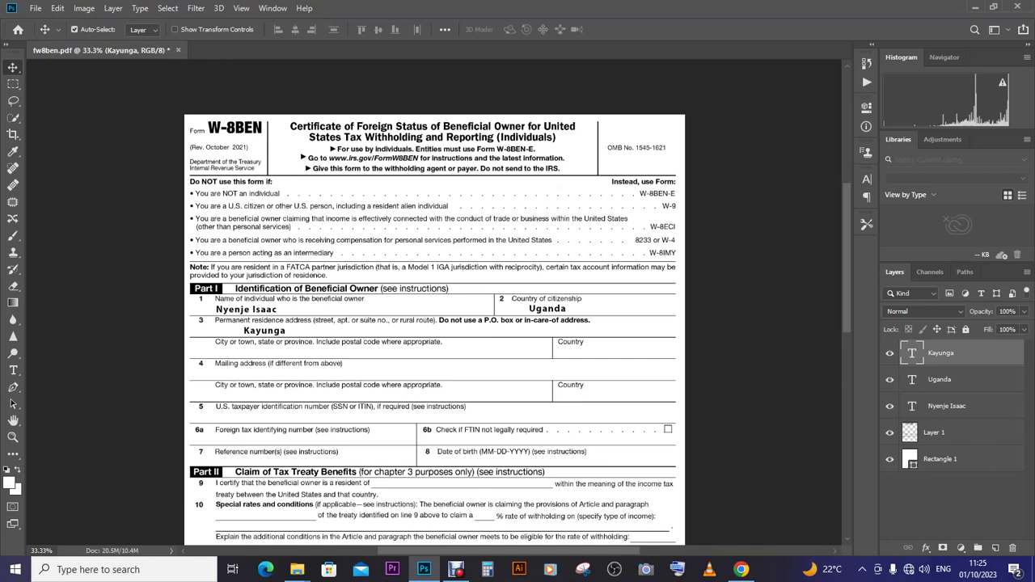
# - Reopen the Kayunga text on line 3 and commit it unchanged
pyautogui.press('t')
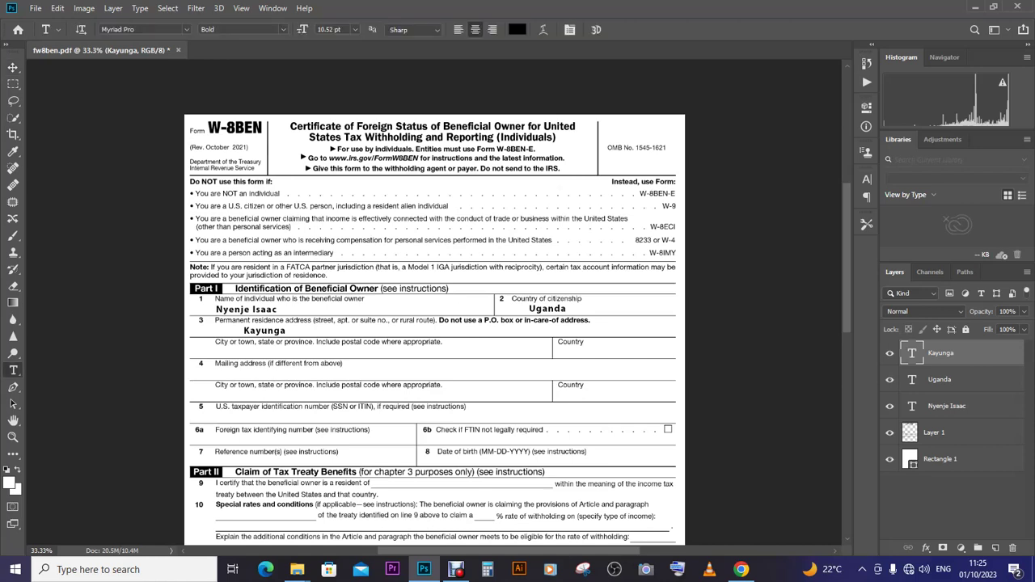
pyautogui.click(285, 331)
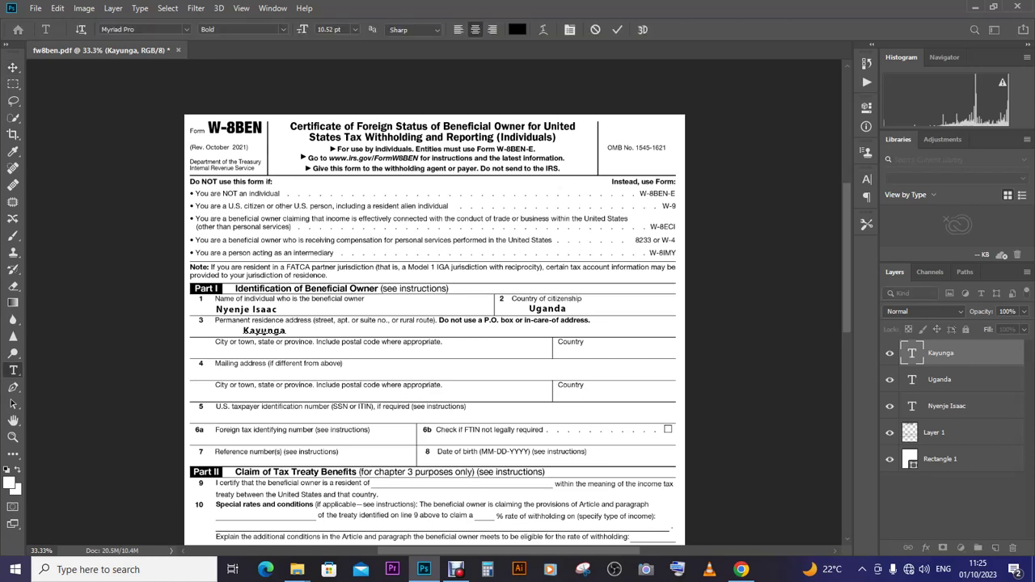
pyautogui.doubleClick(274, 332)
pyautogui.click(13, 67)
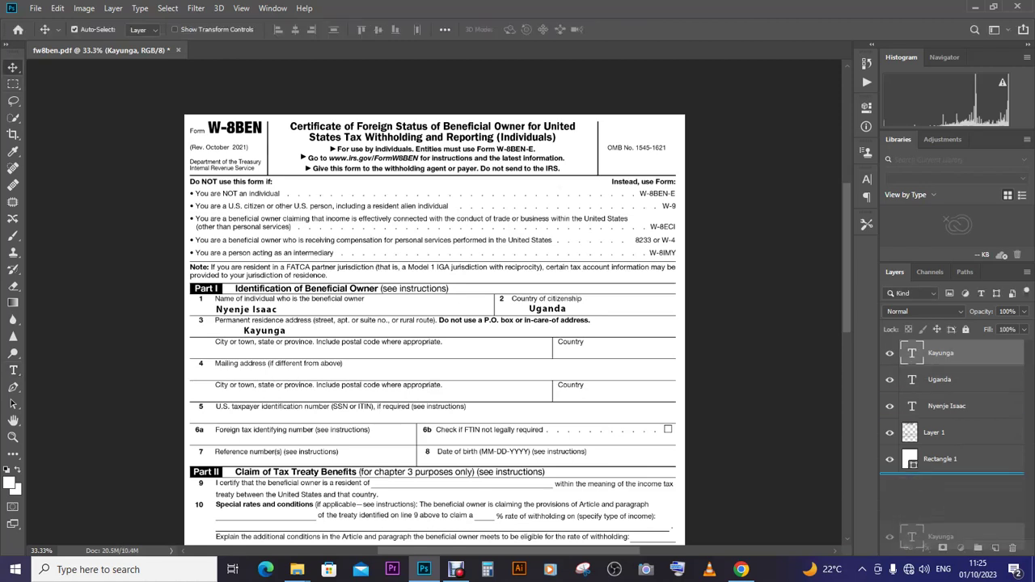
# - Duplicate Kayunga onto the city line as Kampala, then drag a Kampala copy into the Country box
pyautogui.hotkey('ctrl', 'j')
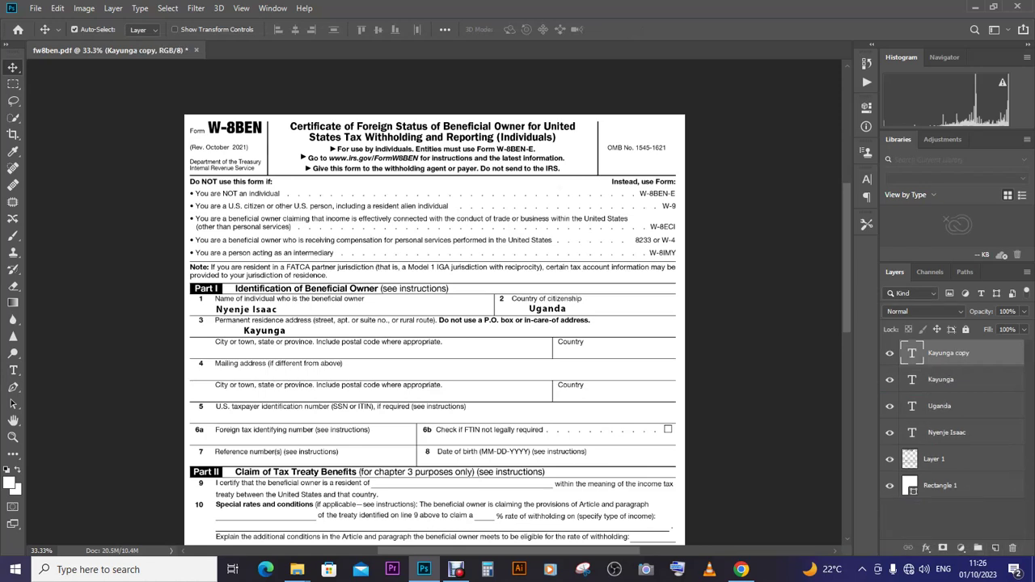
pyautogui.moveTo(266, 331); pyautogui.dragTo(280, 352)
pyautogui.click(13, 370)
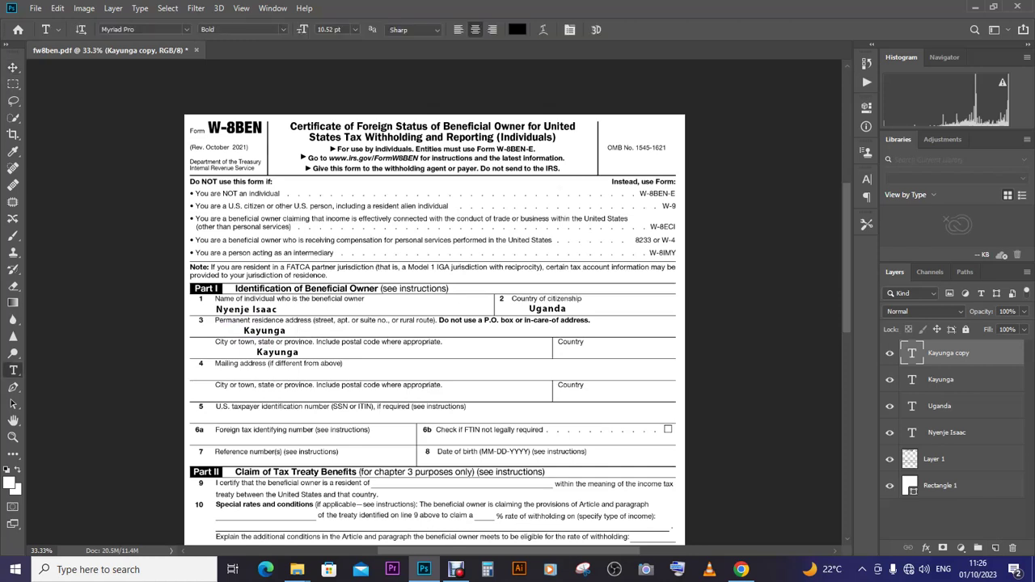
pyautogui.doubleClick(257, 353)
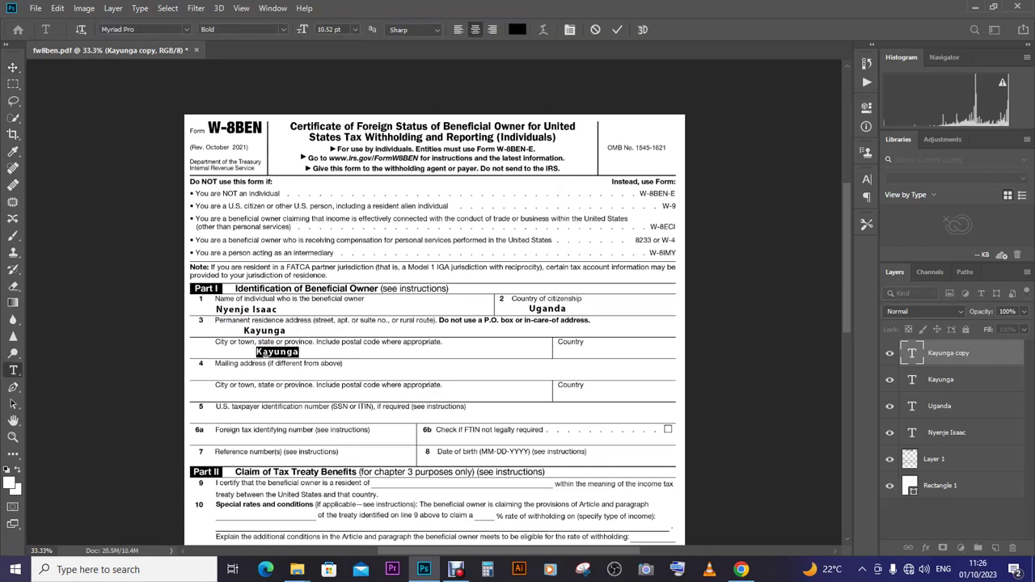
pyautogui.write('Kampla')
pyautogui.press('BackSpace')
pyautogui.press('BackSpace')
pyautogui.press('BackSpace')
pyautogui.write('pala')
pyautogui.click(13, 67)
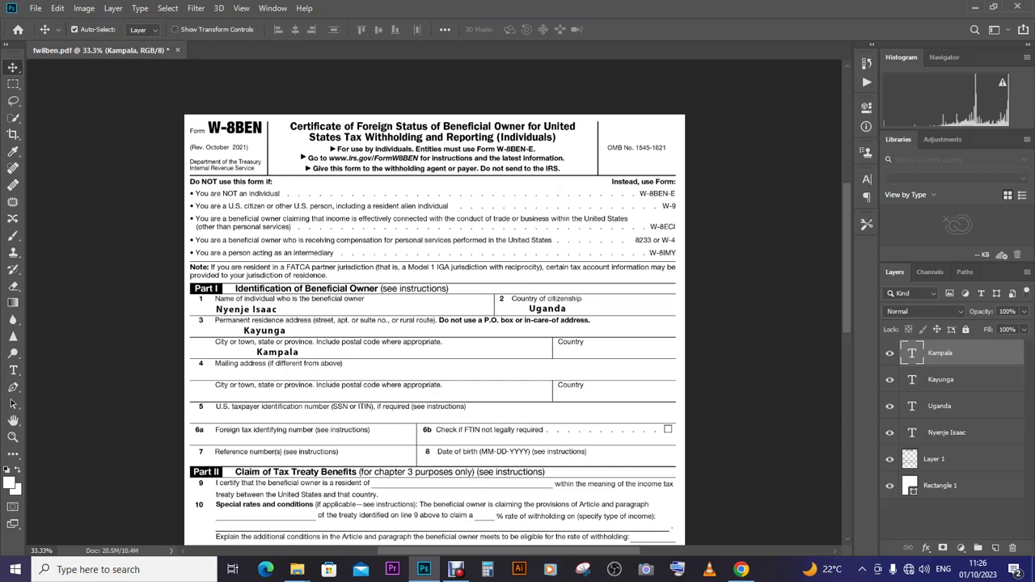
pyautogui.moveTo(940, 352); pyautogui.dragTo(996, 547)
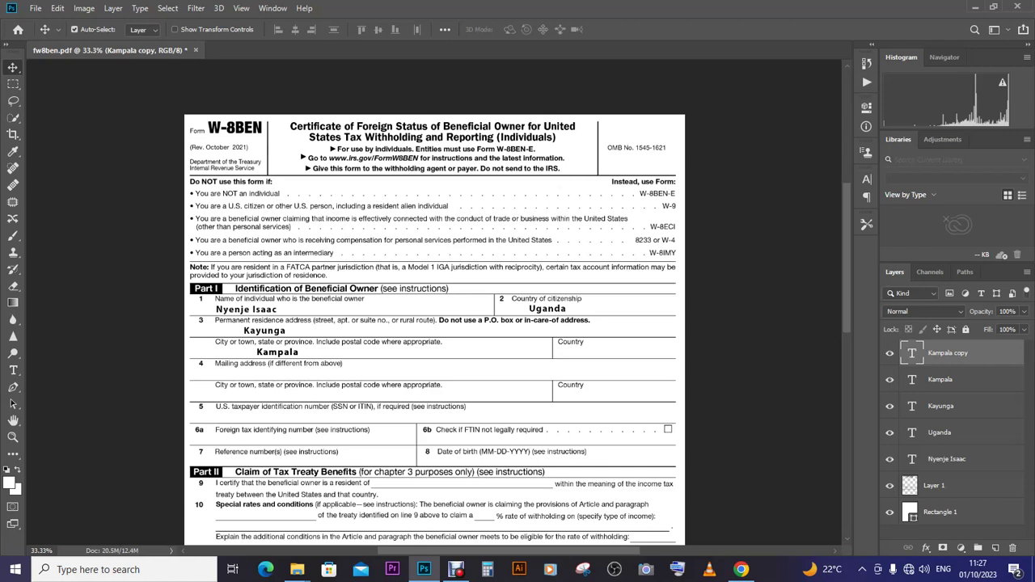
pyautogui.moveTo(308, 330); pyautogui.dragTo(617, 330)
# - Replace the Kampala copy in line 3's Country box with Uganda
pyautogui.press('t')
pyautogui.click(577, 353)
pyautogui.doubleClick(589, 353)
pyautogui.click(589, 352)
pyautogui.doubleClick(589, 352)
pyautogui.write('Uganda')
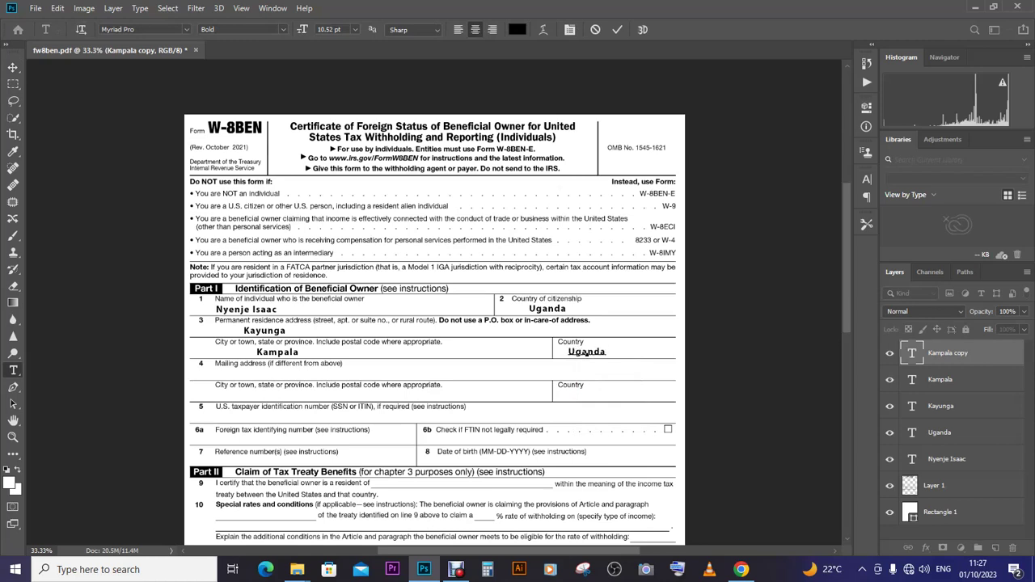
pyautogui.hotkey('ctrl', 'Return')
pyautogui.press('v')
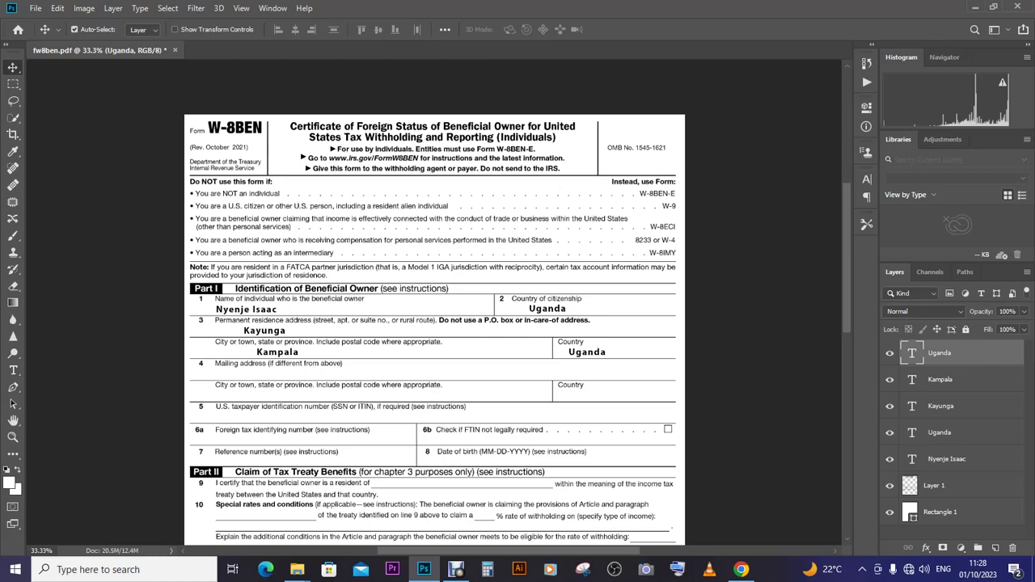
# - Duplicate the Kampala layer onto line 6a and replace its text with the owner's foreign tax ID
pyautogui.scroll(-5, 437, 323)
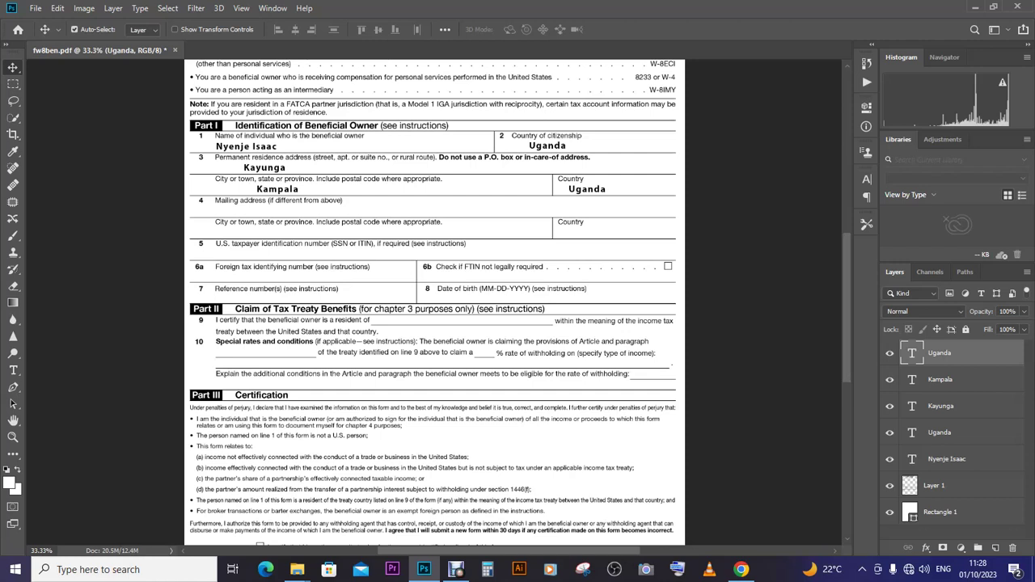
pyautogui.moveTo(939, 353); pyautogui.dragTo(938, 541)
pyautogui.click(940, 379)
pyautogui.hotkey('ctrl', 'j')
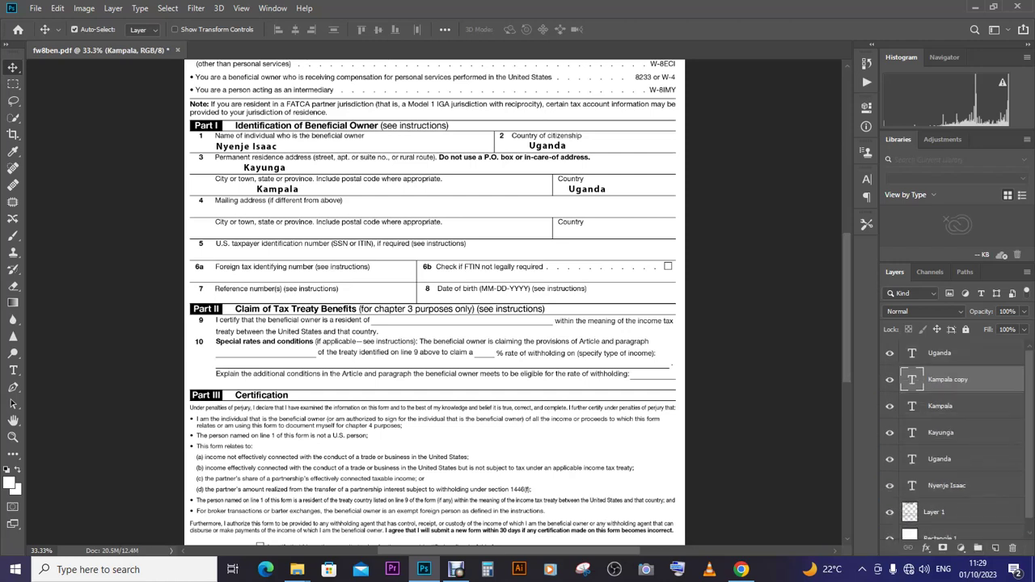
pyautogui.moveTo(280, 191); pyautogui.dragTo(277, 279)
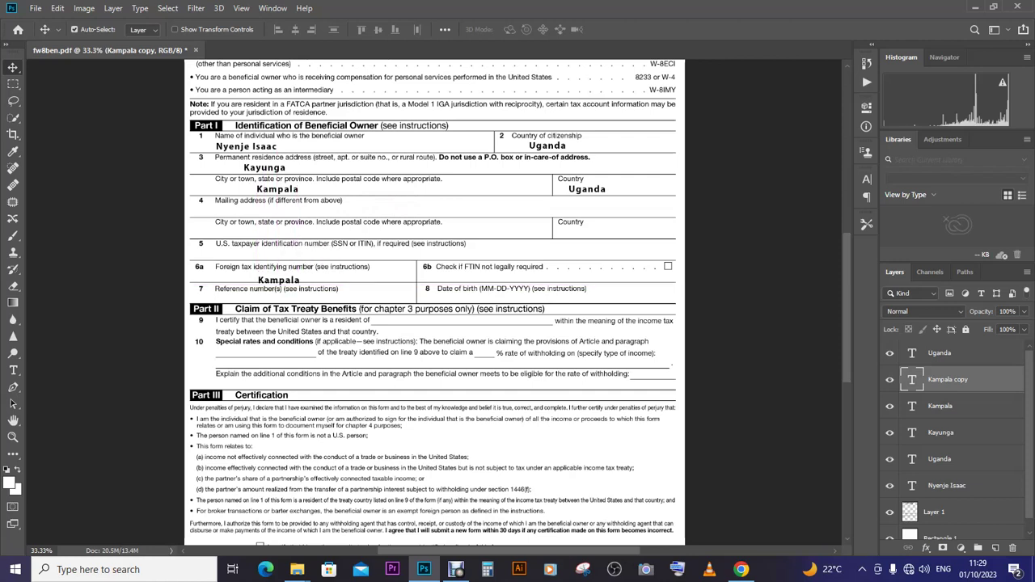
pyautogui.press('Up')
pyautogui.press('Up')
pyautogui.press('Up')
pyautogui.press('Up')
pyautogui.press('Up')
pyautogui.press('Up')
pyautogui.press('t')
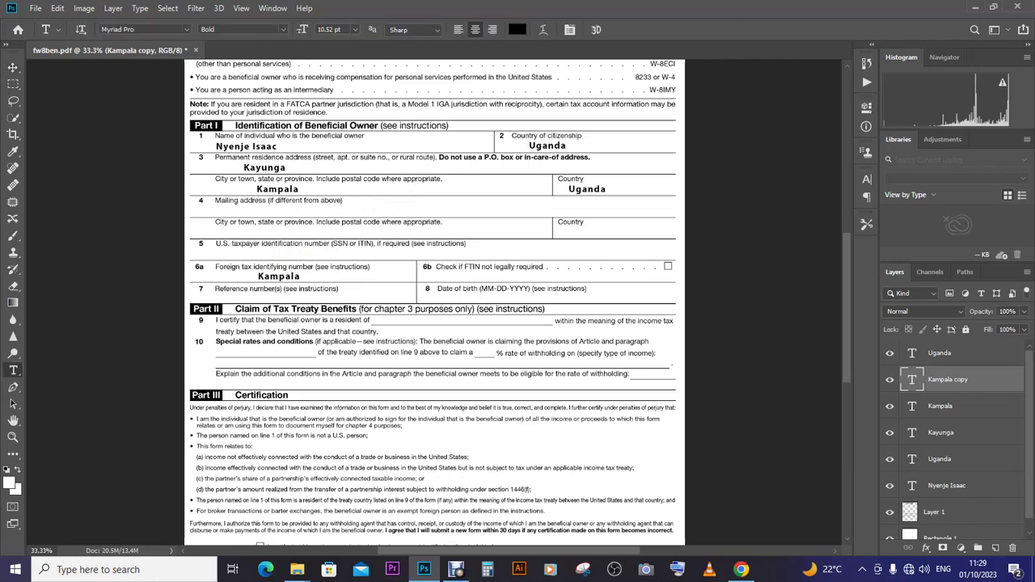
pyautogui.click(289, 276)
pyautogui.hotkey('ctrl', 'a')
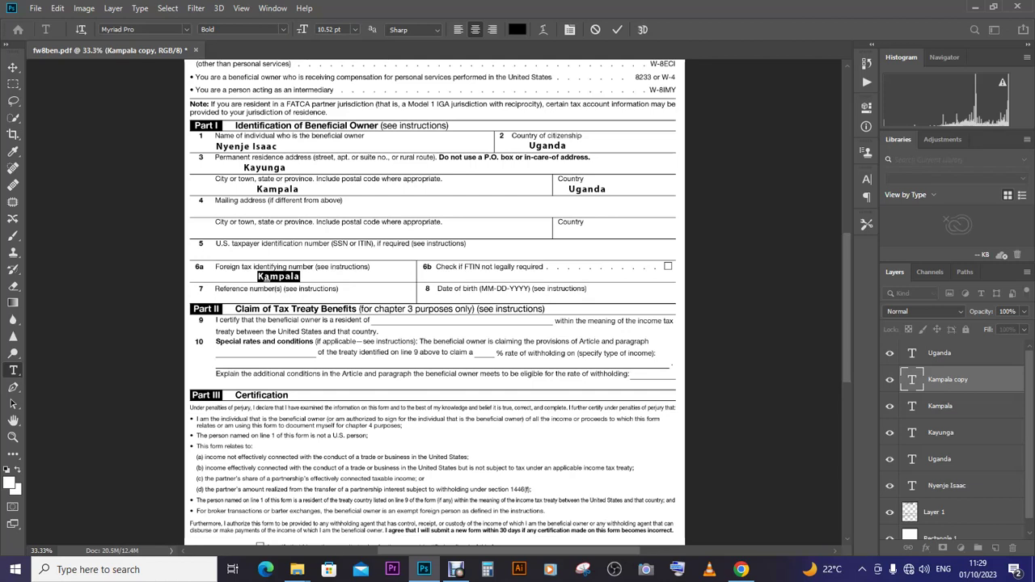
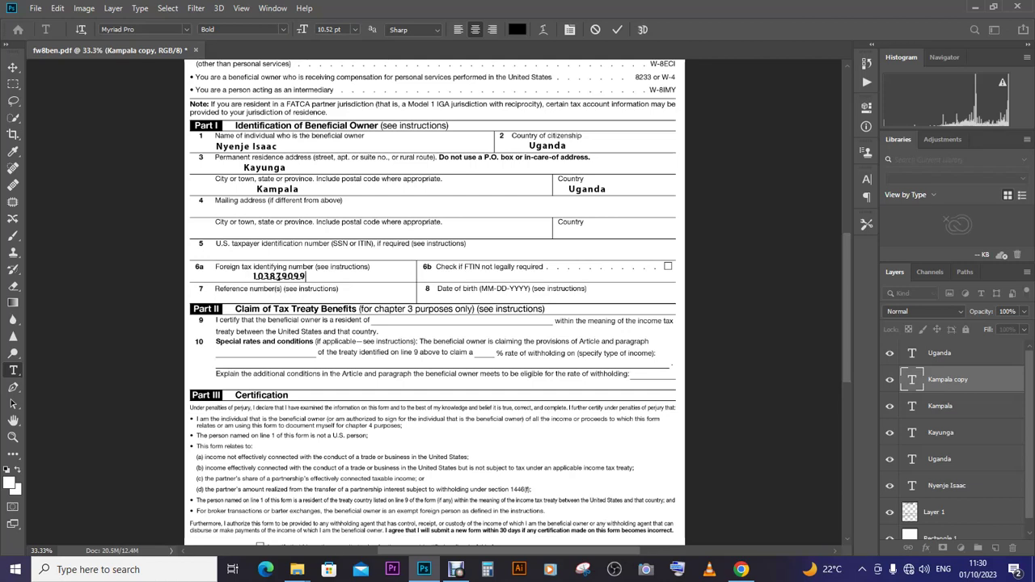
pyautogui.click(13, 67)
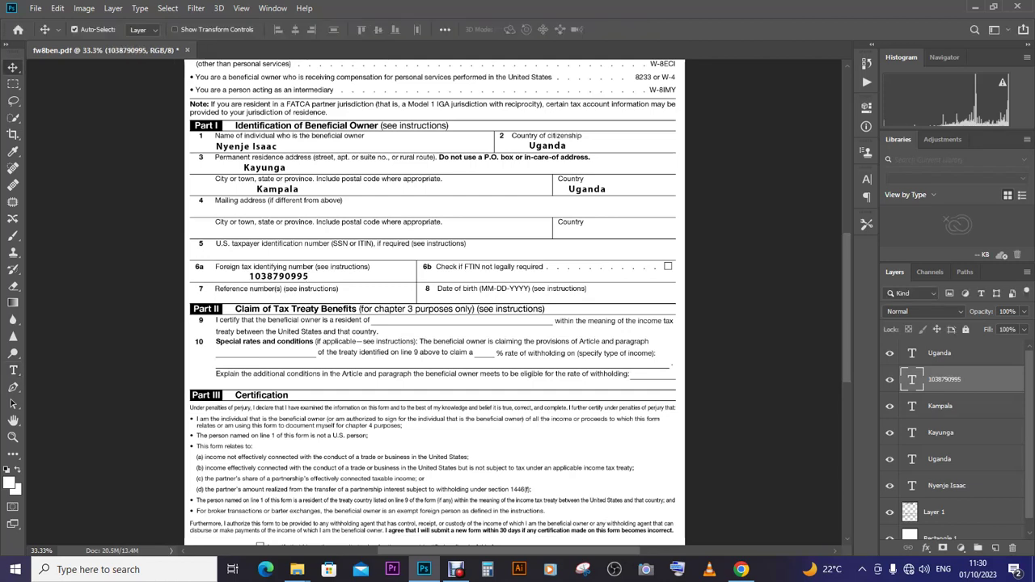
# - Copy the tax ID layer onto line 8 and replace it with the owner's date of birth
pyautogui.press('Down')
pyautogui.press('Down')
pyautogui.press('Down')
pyautogui.press('Down')
pyautogui.press('Down')
pyautogui.press('Down')
pyautogui.moveTo(943, 379); pyautogui.dragTo(996, 547)
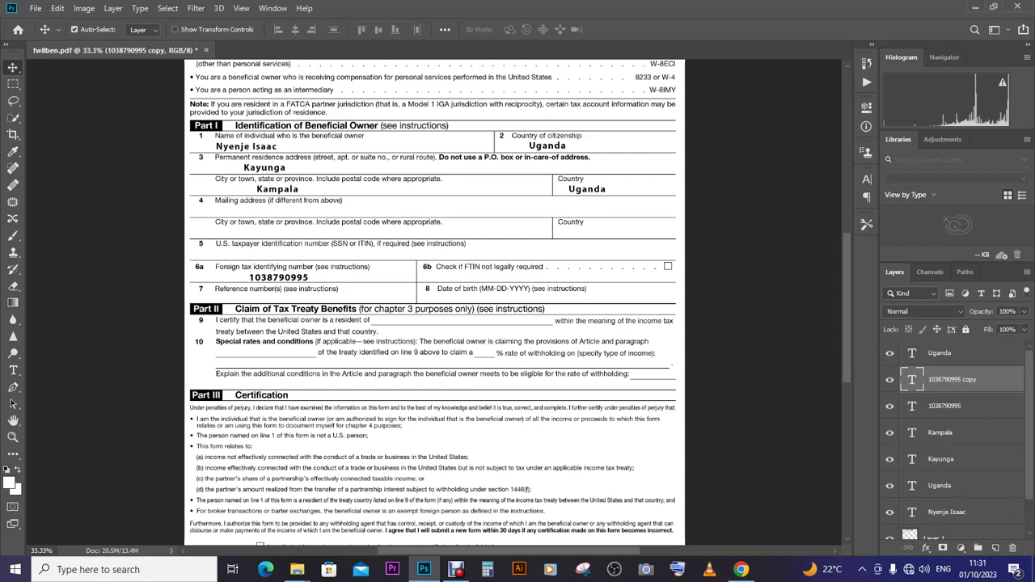
pyautogui.moveTo(305, 277); pyautogui.dragTo(622, 299)
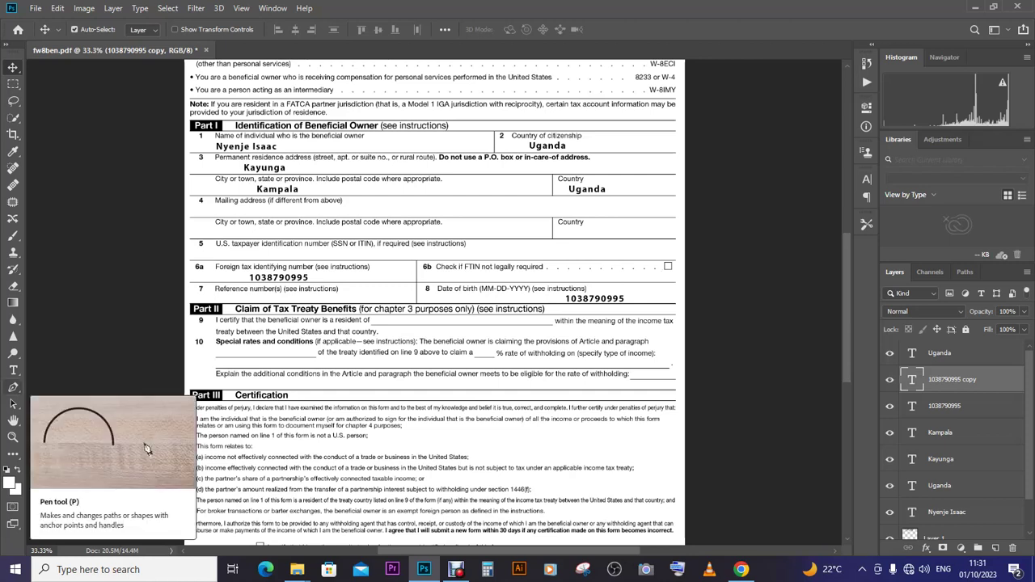
pyautogui.press('t')
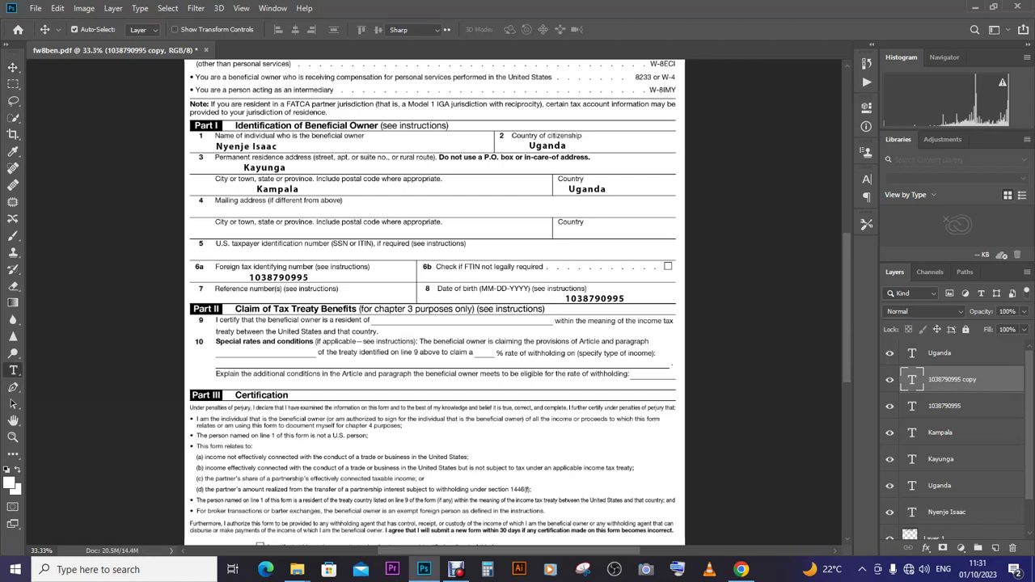
pyautogui.moveTo(625, 298); pyautogui.dragTo(566, 299)
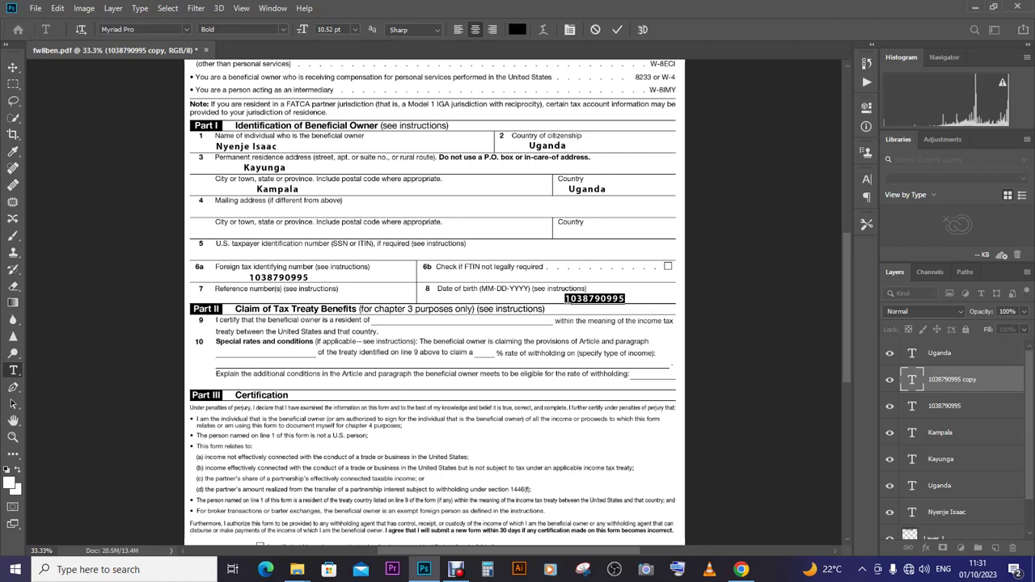
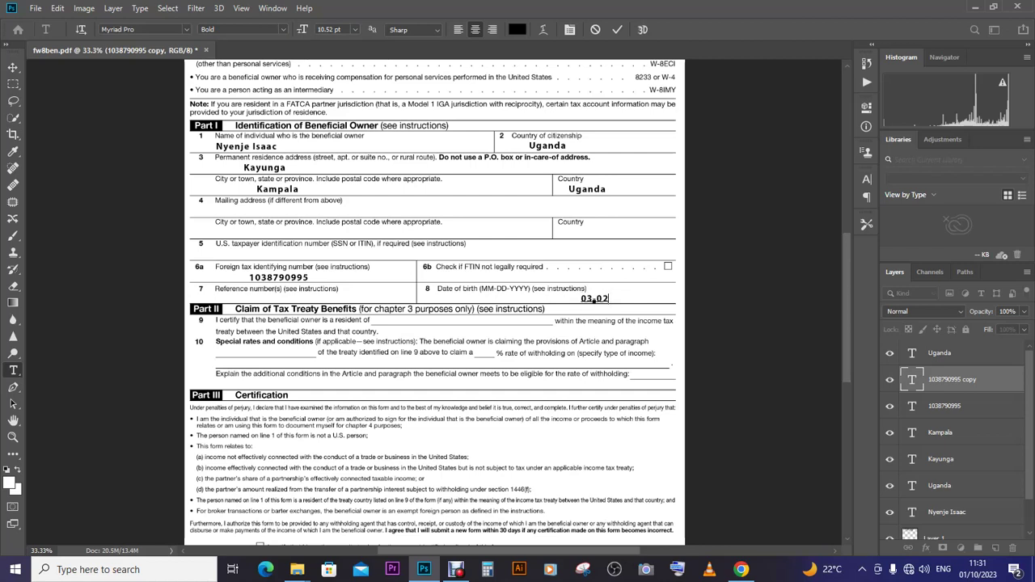
pyautogui.click(13, 67)
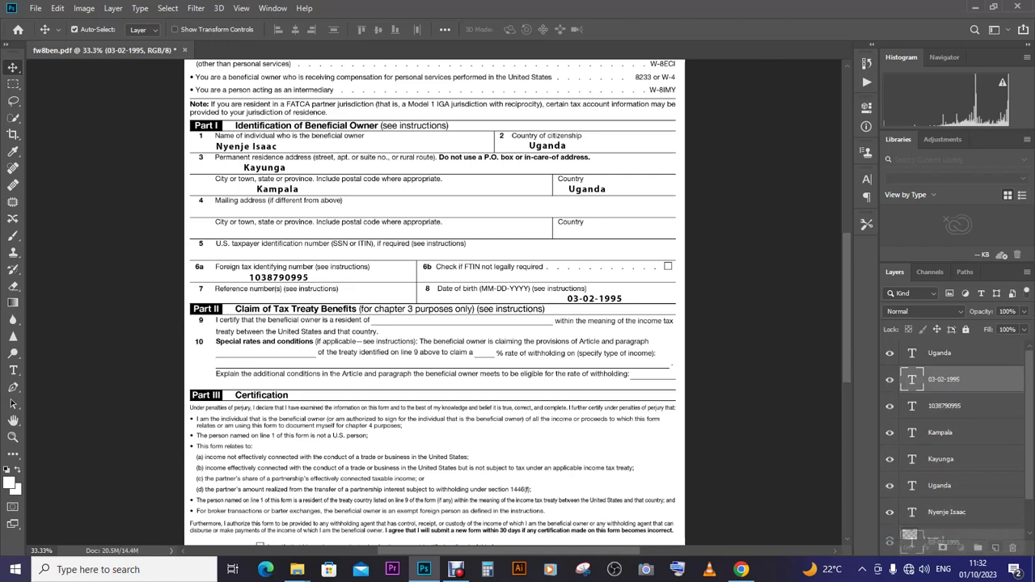
# - Copy the date layer down to line 9 and retype its text as Uganda
pyautogui.hotkey('ctrl', 'j')
pyautogui.moveTo(613, 269); pyautogui.dragTo(471, 292)
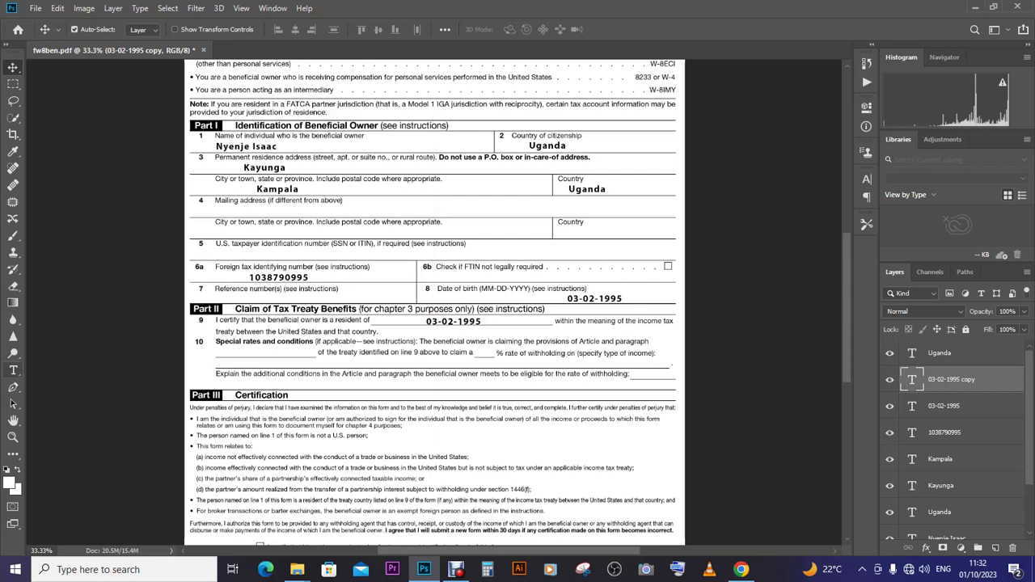
pyautogui.press('t')
pyautogui.click(479, 321)
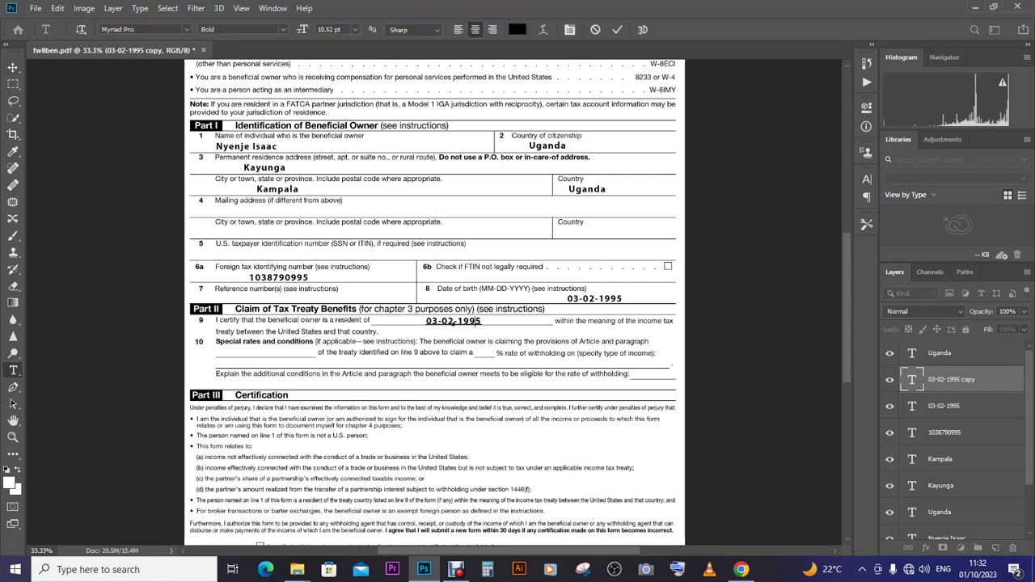
pyautogui.hotkey('ctrl', 'a')
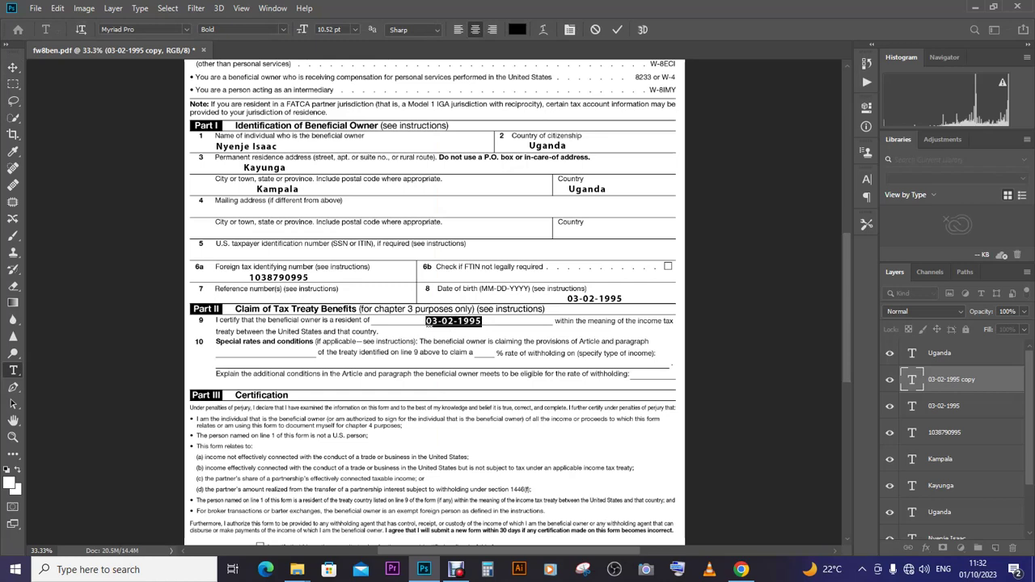
pyautogui.write('Ug')
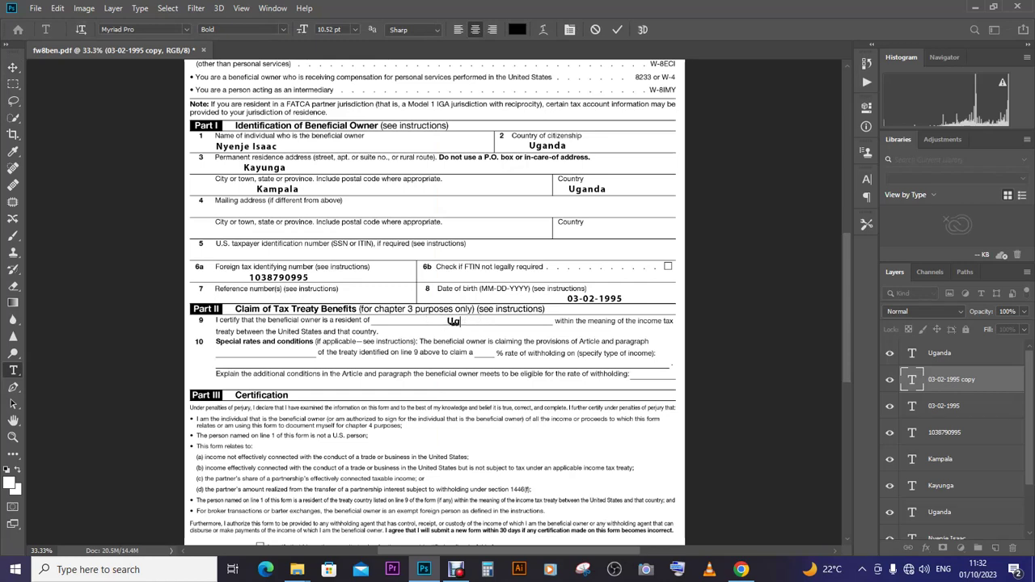
pyautogui.write('anda')
pyautogui.click(13, 67)
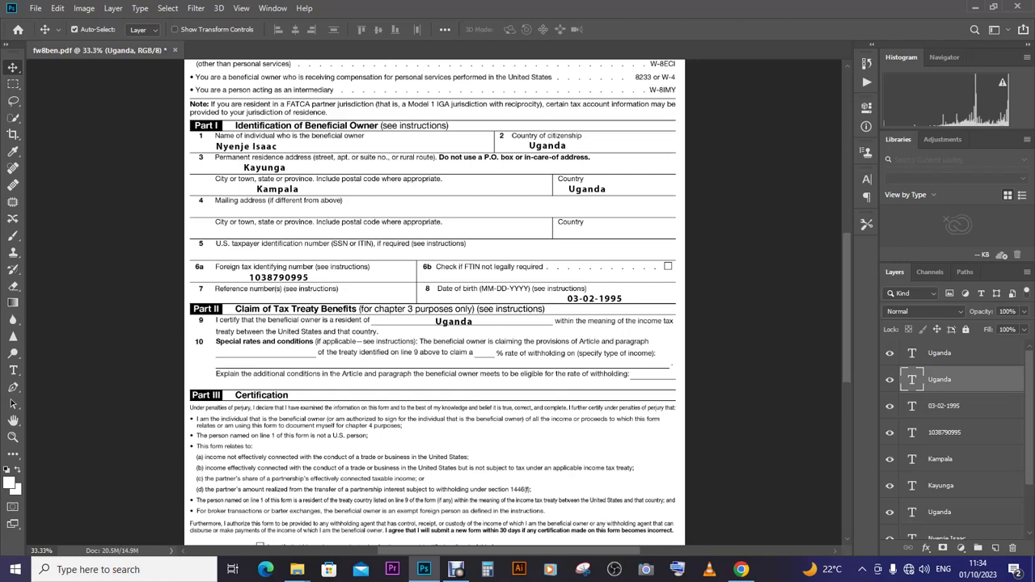
pyautogui.click(456, 569)
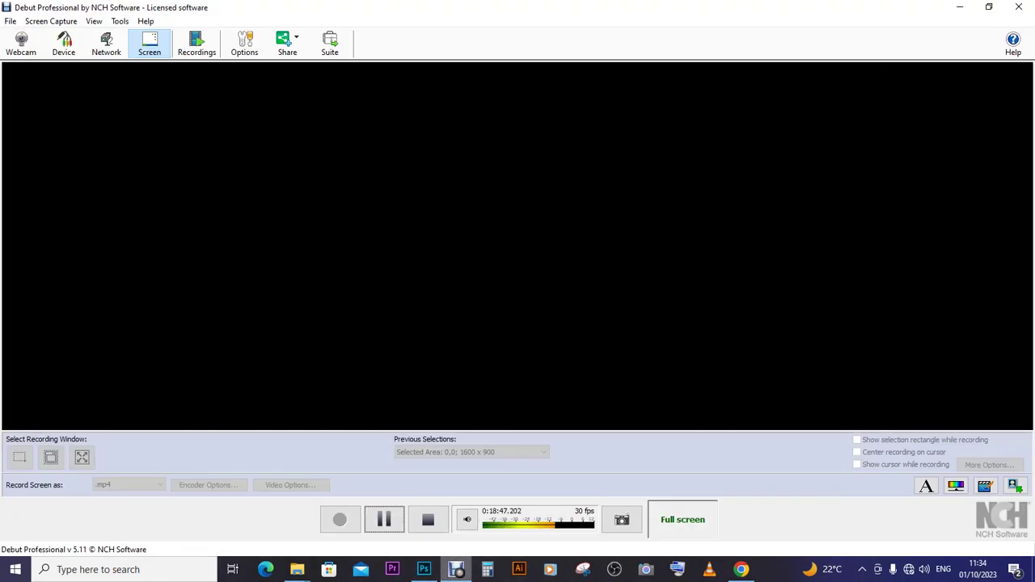
pyautogui.click(384, 519)
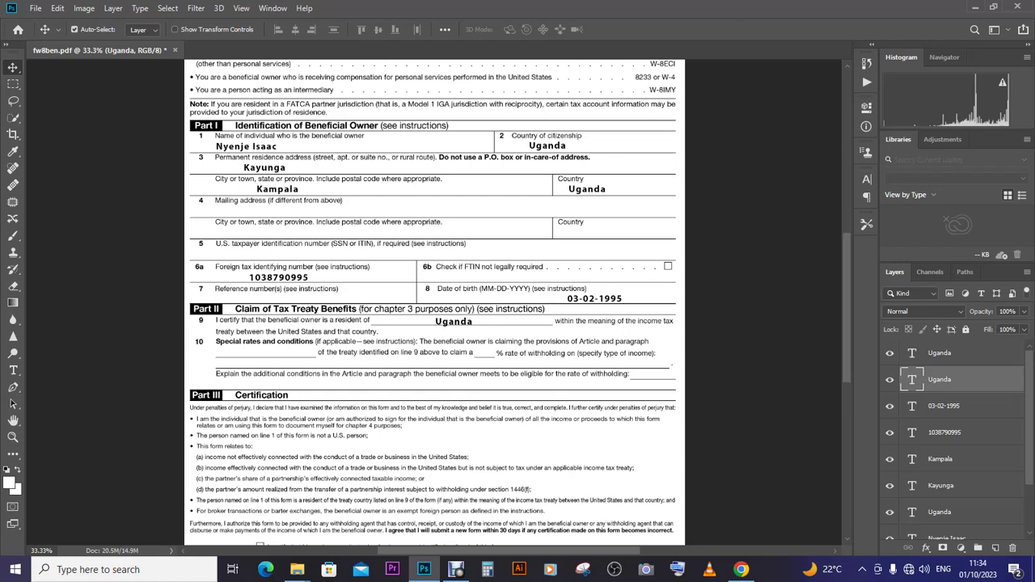
# - Save as a Photoshop PDF titled 'W8 ben form for' plus the owner's name, accepting all prompts
pyautogui.press('ctrl')
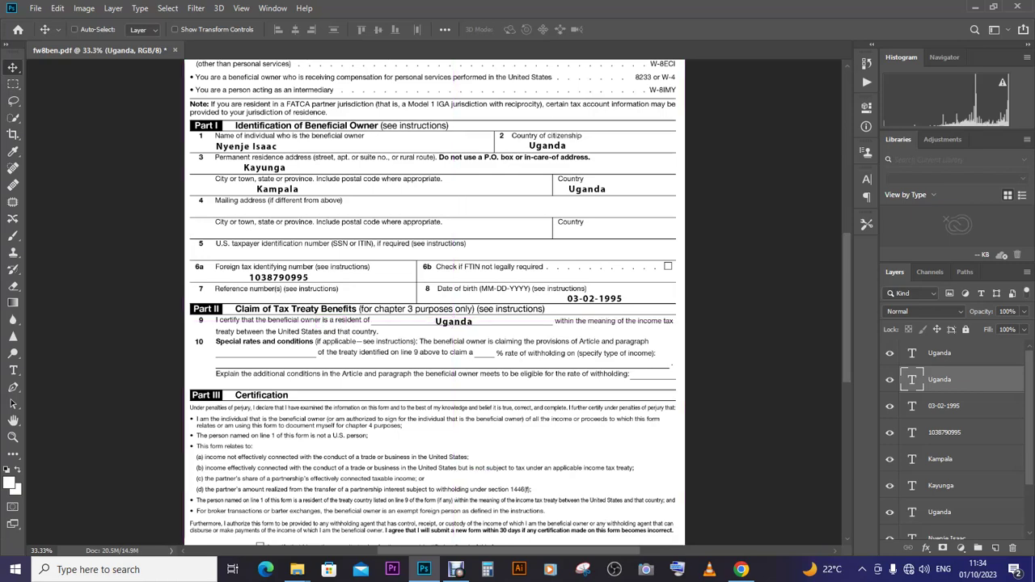
pyautogui.hotkey('ctrl', 's')
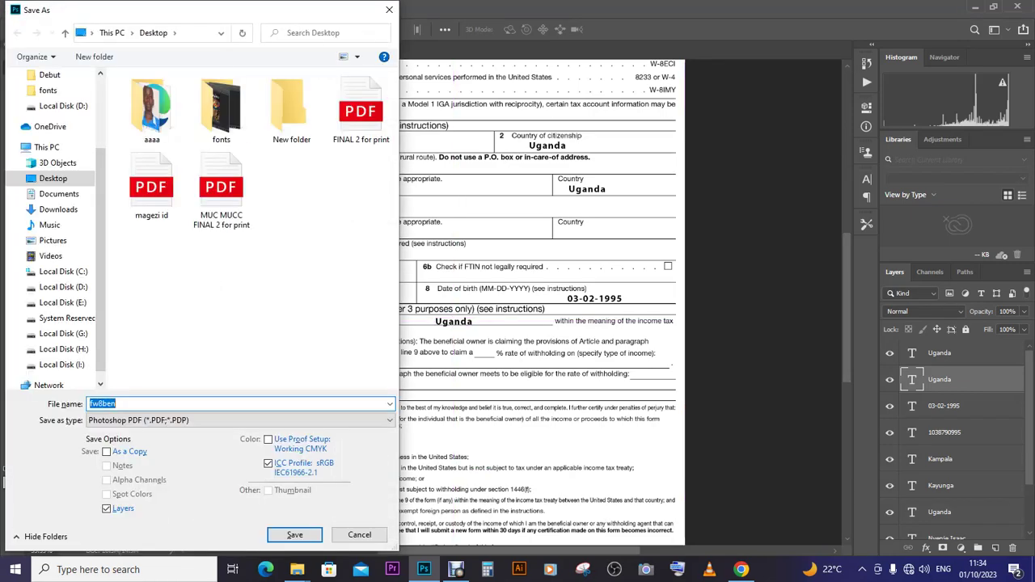
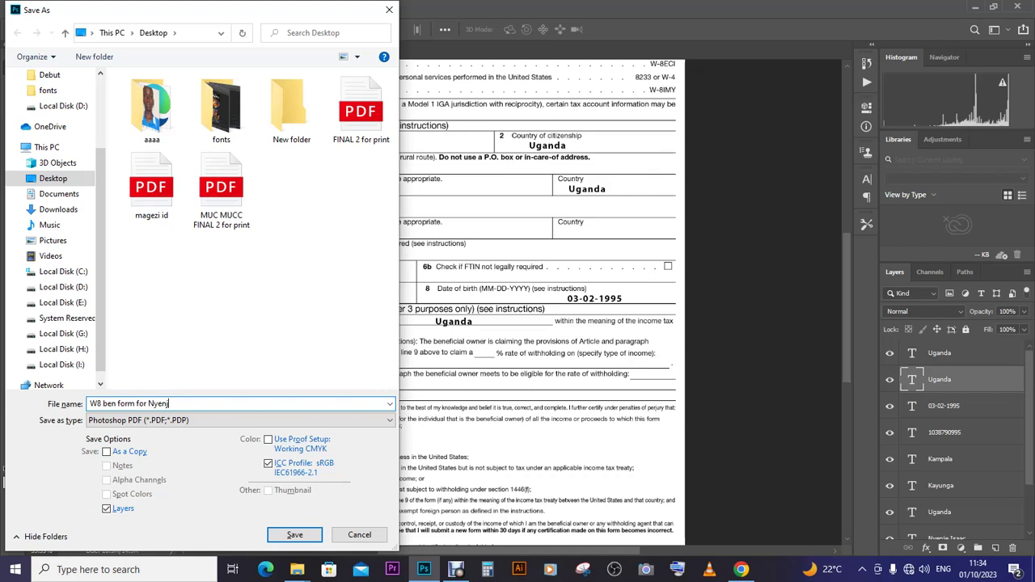
pyautogui.click(295, 535)
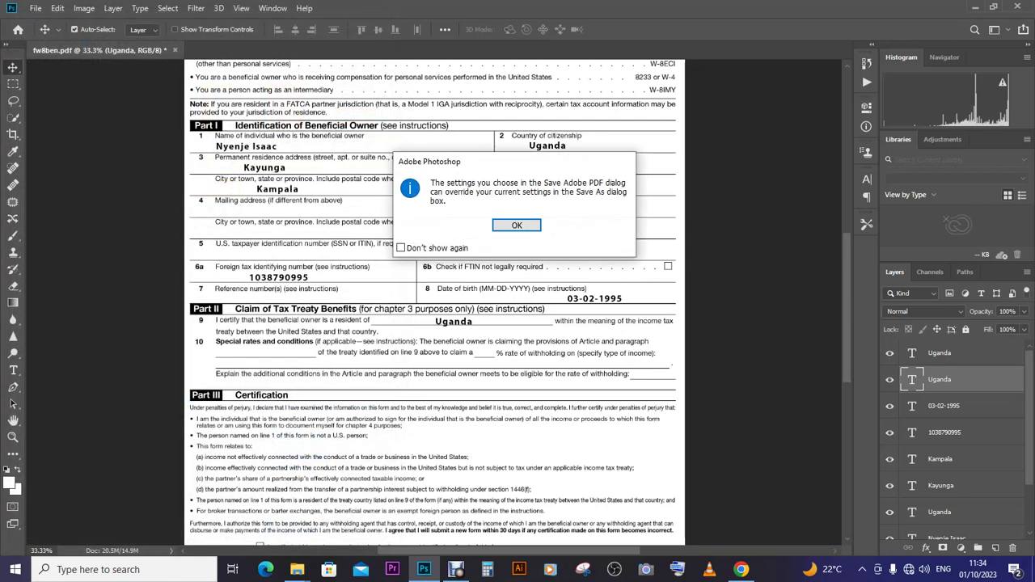
pyautogui.press('Return')
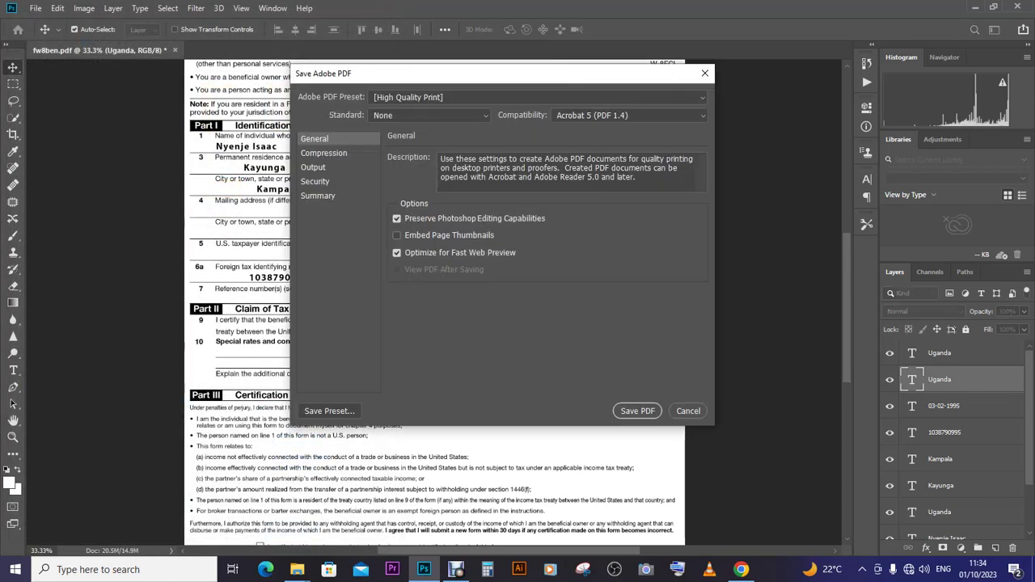
pyautogui.press('Return')
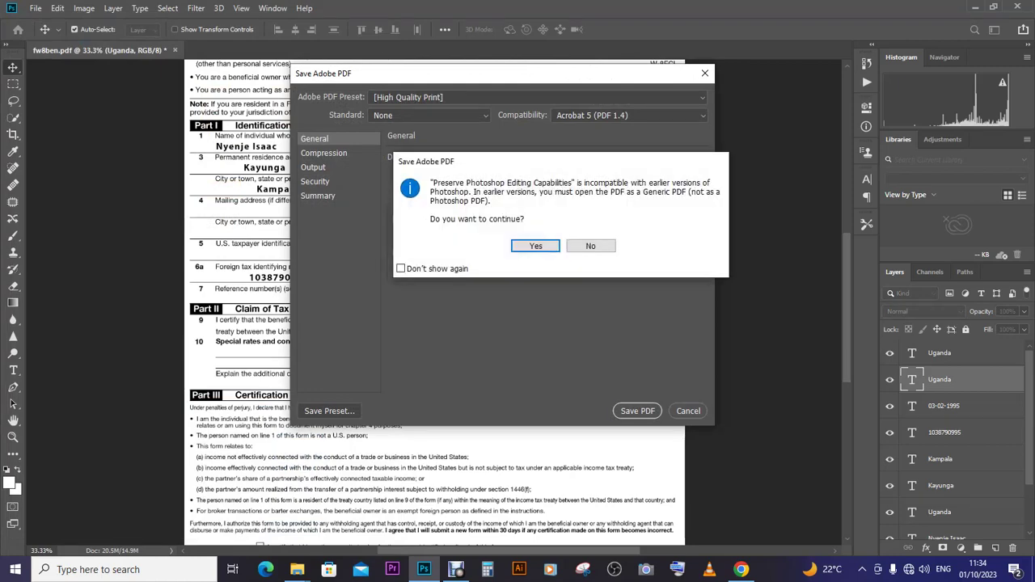
pyautogui.press('Return')
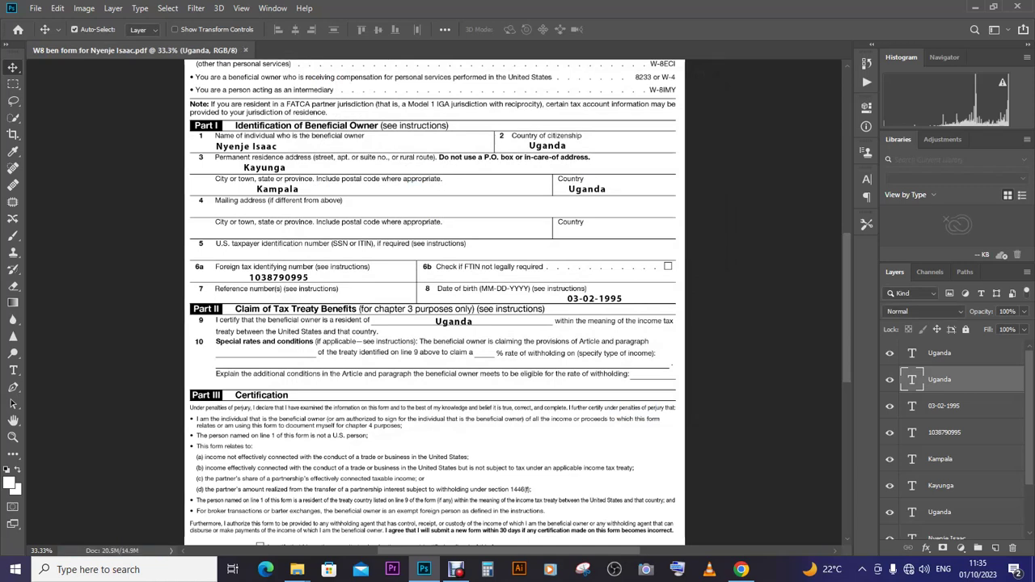
# - Connect to the MioneMi-Pad Wi-Fi network, then switch to Chrome
pyautogui.moveTo(741, 570)
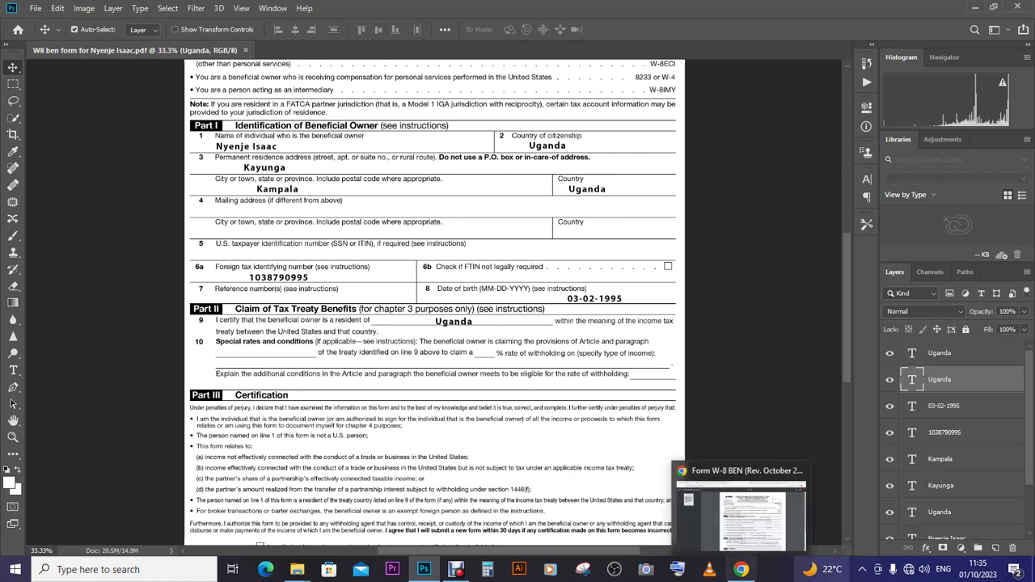
pyautogui.click(909, 569)
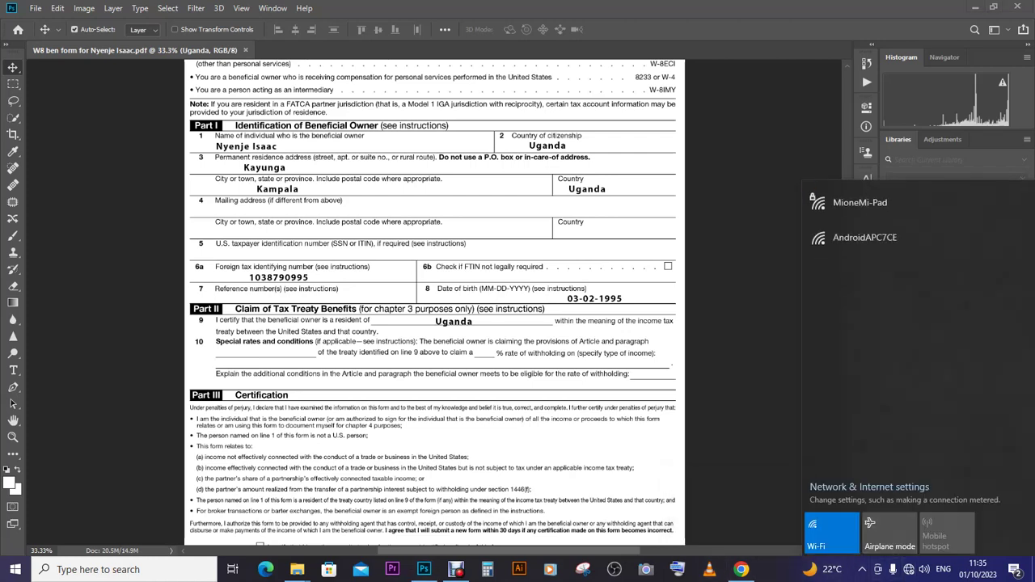
pyautogui.click(860, 202)
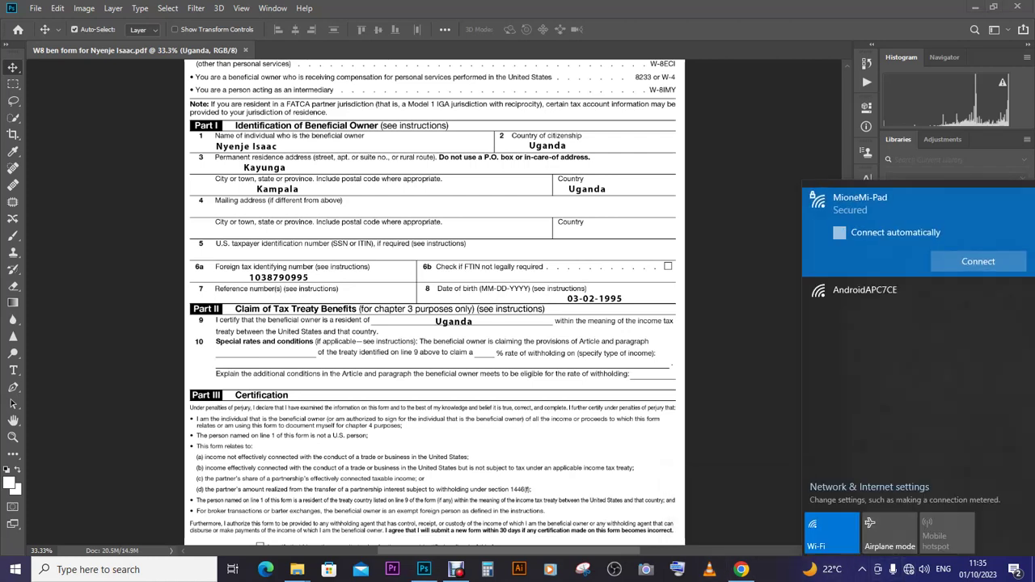
pyautogui.click(978, 261)
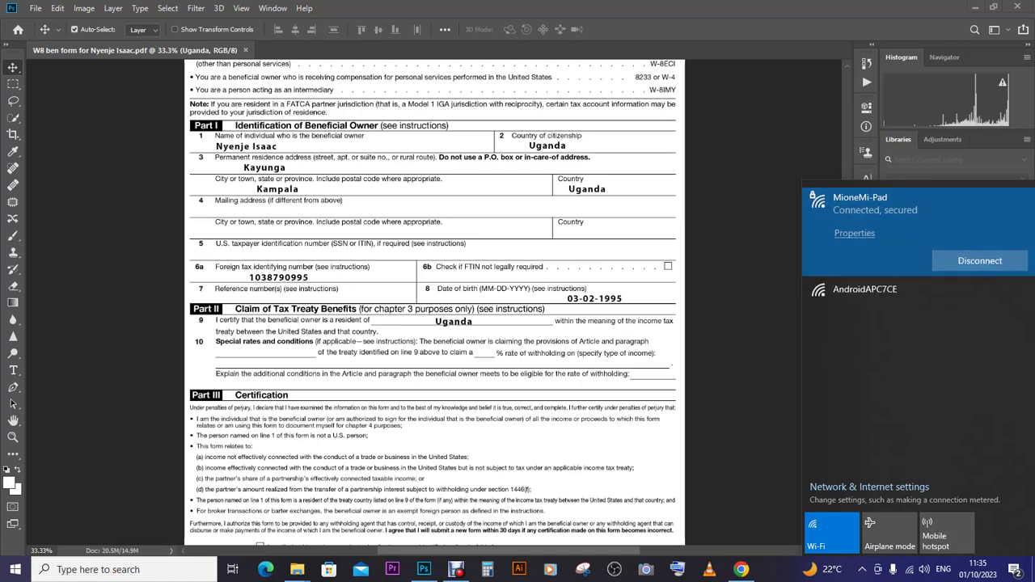
pyautogui.click(741, 570)
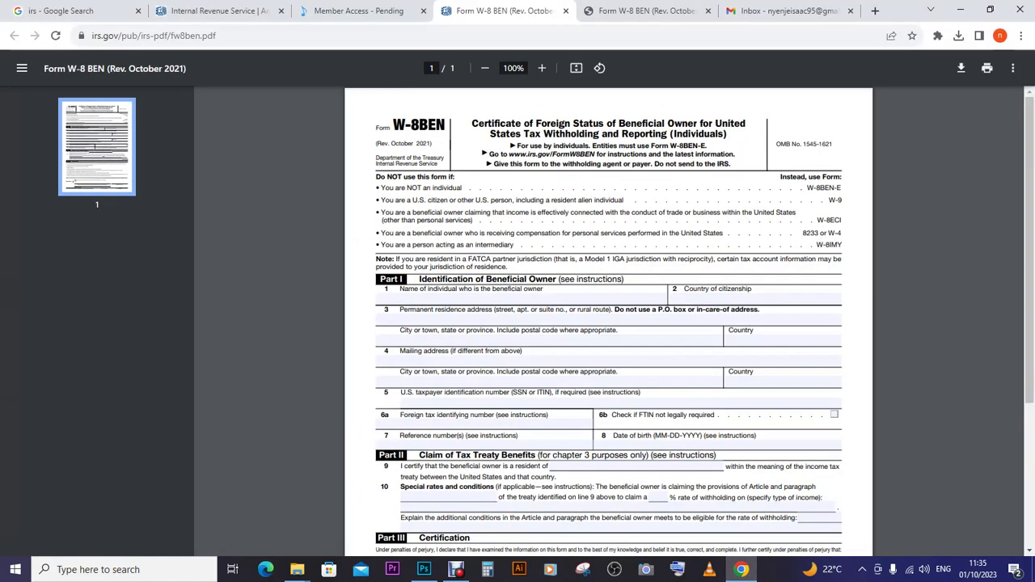
# - Close the irs.gov W-8BEN tab and go back to the 'irs' Google results
pyautogui.click(565, 11)
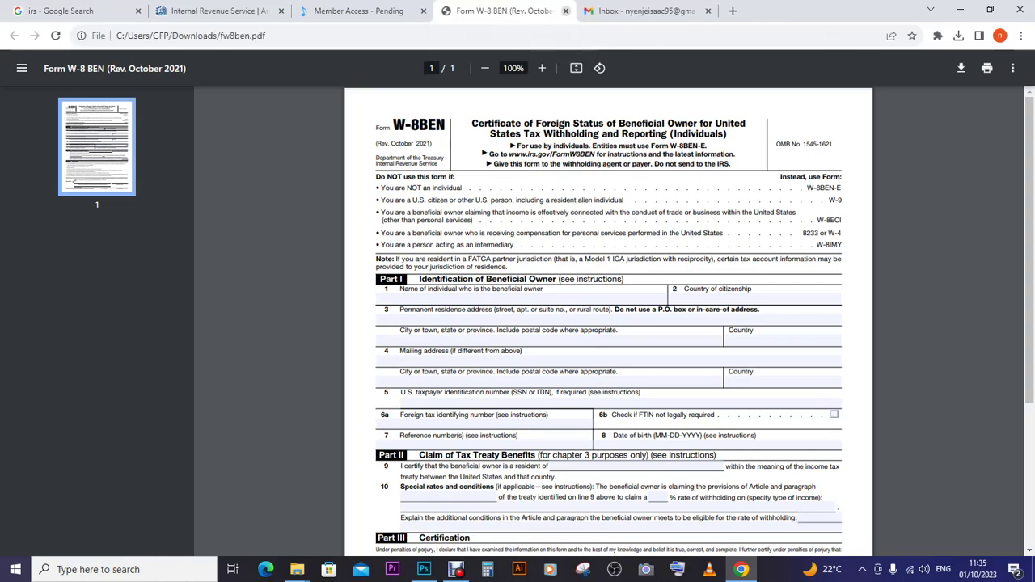
pyautogui.click(77, 11)
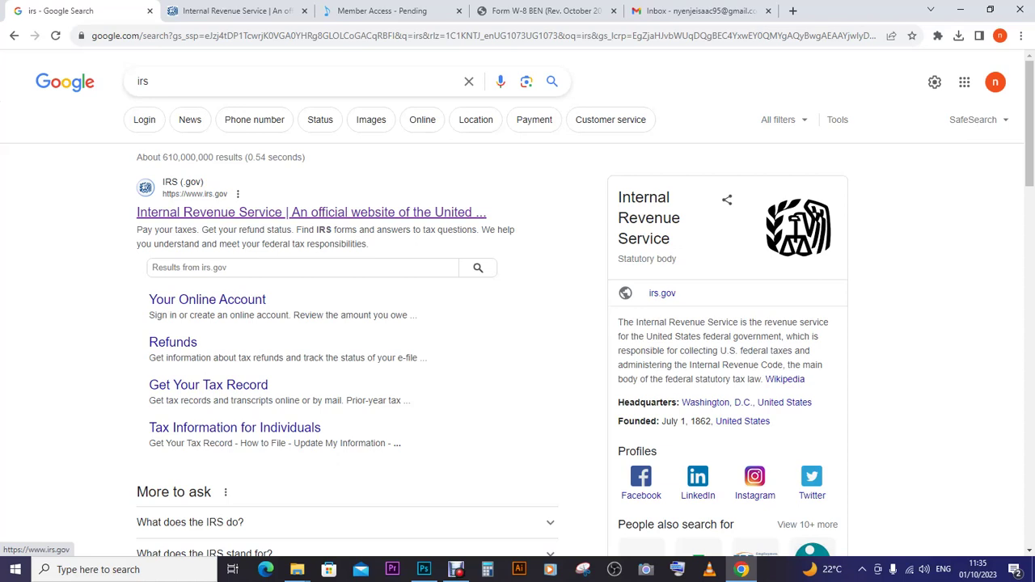
# - Open the 'Internal Revenue Service | An official website' search result
pyautogui.click(312, 212)
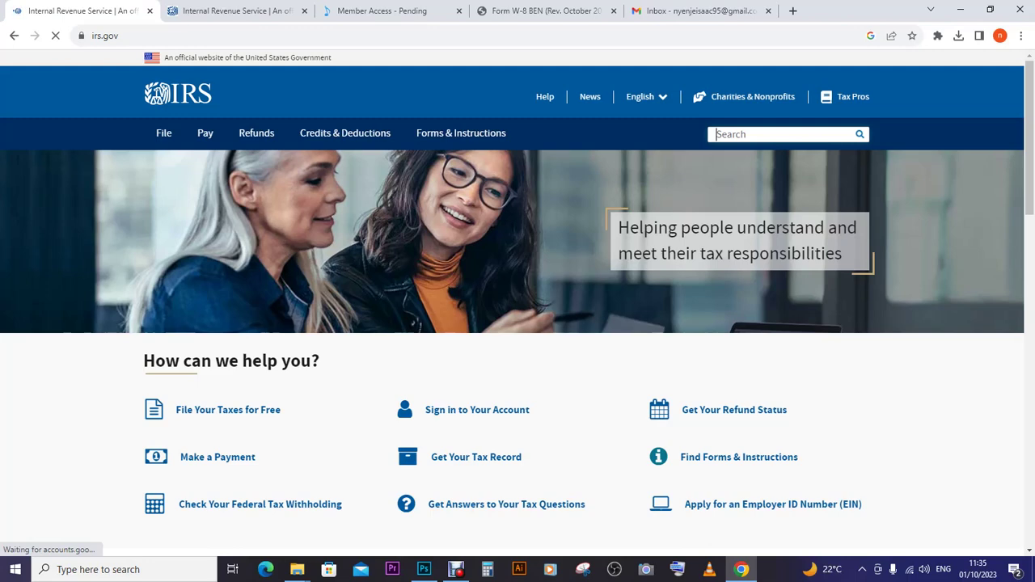
# - Search IRS.gov for 'Pakistan tax treaty table', fixing the mistyped 'Pasta' first
pyautogui.write('Pasta')
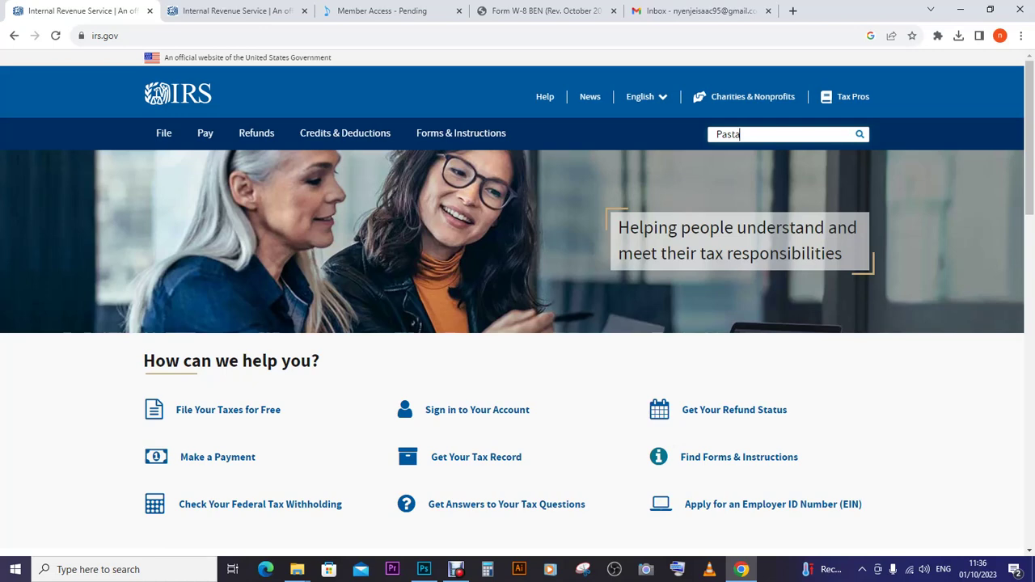
pyautogui.press('BackSpace')
pyautogui.press('BackSpace')
pyautogui.press('BackSpace')
pyautogui.write('kistan tax treaty table')
pyautogui.press('Return')
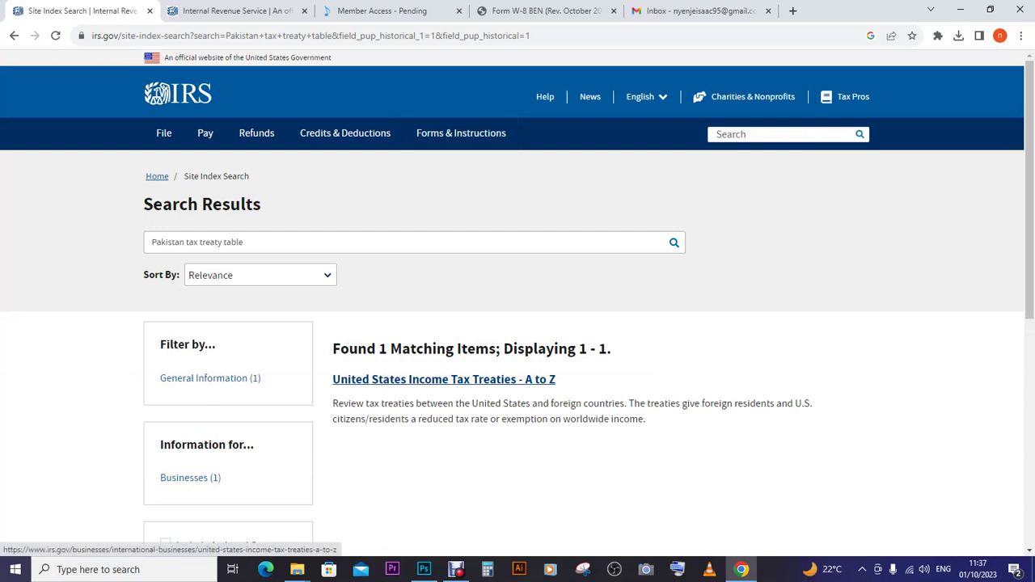
# - Open the United States Income Tax Treaties - A to Z result from the search list
pyautogui.scroll(-4, 518, 324)
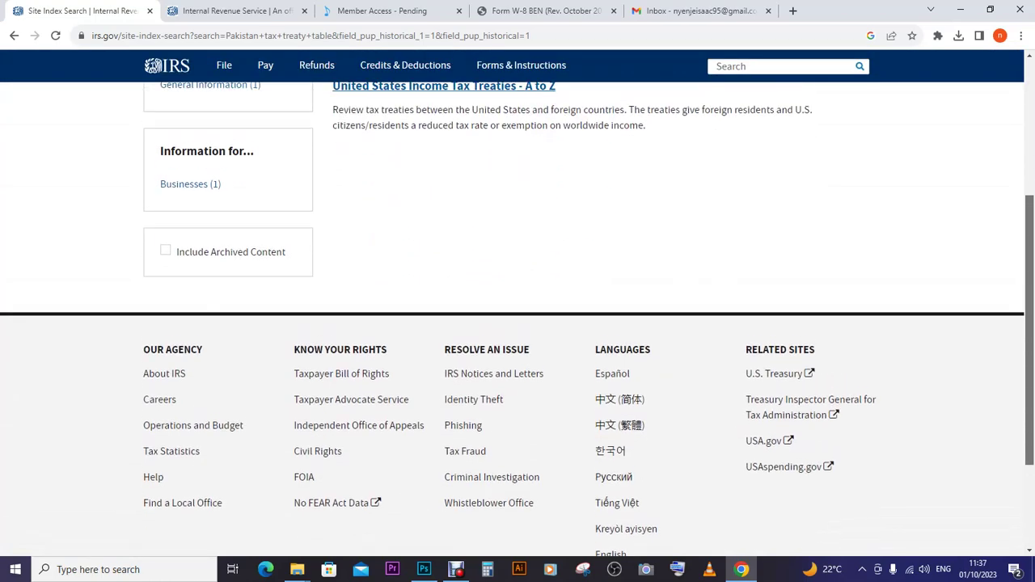
pyautogui.scroll(2, 518, 323)
pyautogui.scroll(1, 388, 235)
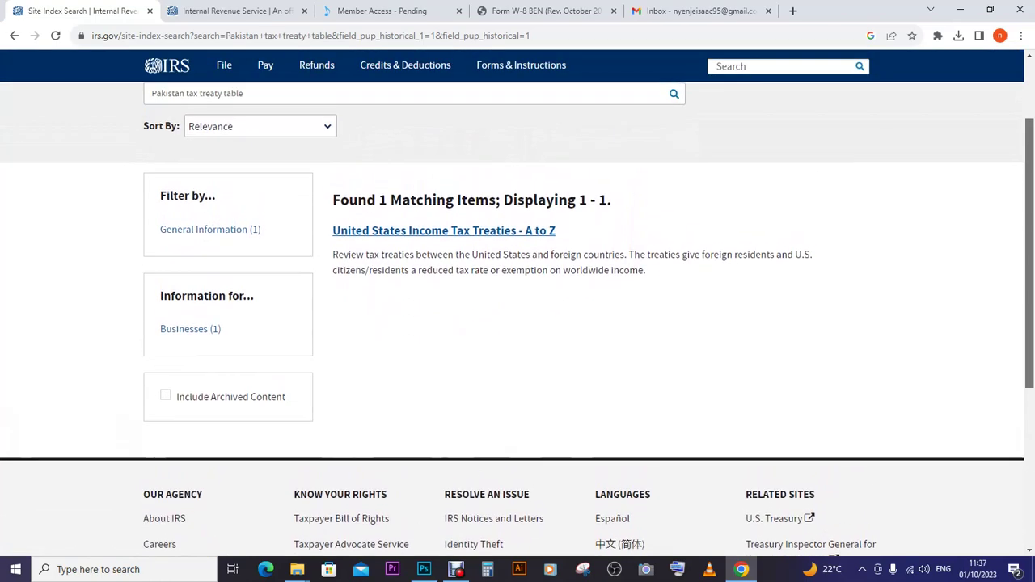
pyautogui.click(388, 232)
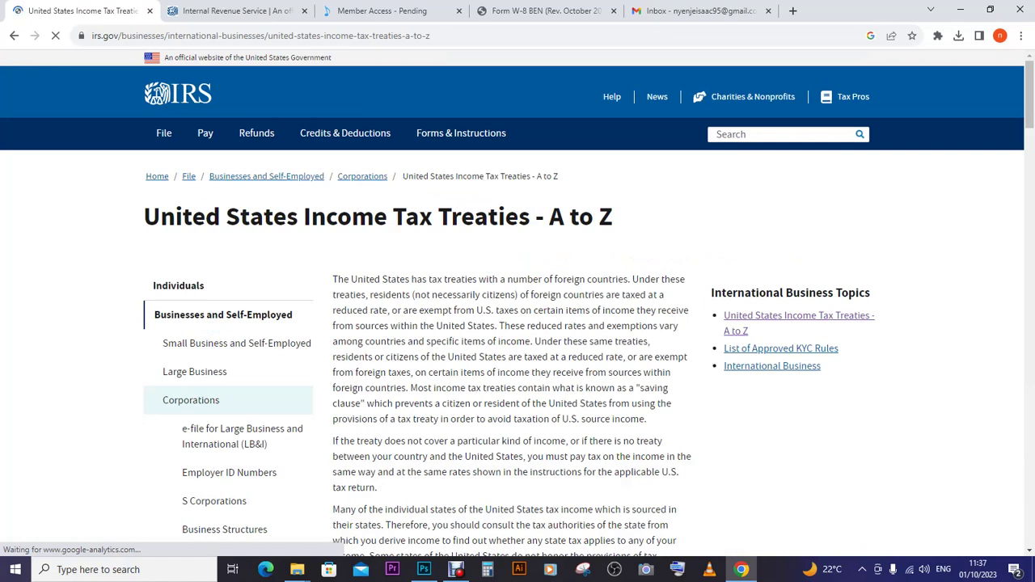
# - Go down the A-to-Z treaty list to the P section and open the Pakistan tax treaty documents page
pyautogui.scroll(-3, 517, 302)
pyautogui.scroll(-6, 518, 324)
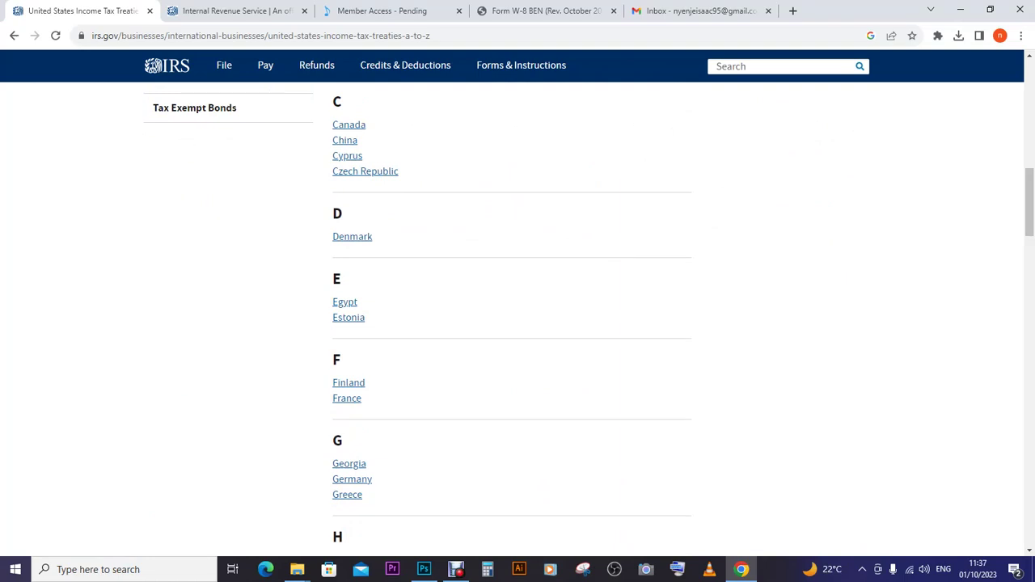
pyautogui.scroll(5, 517, 324)
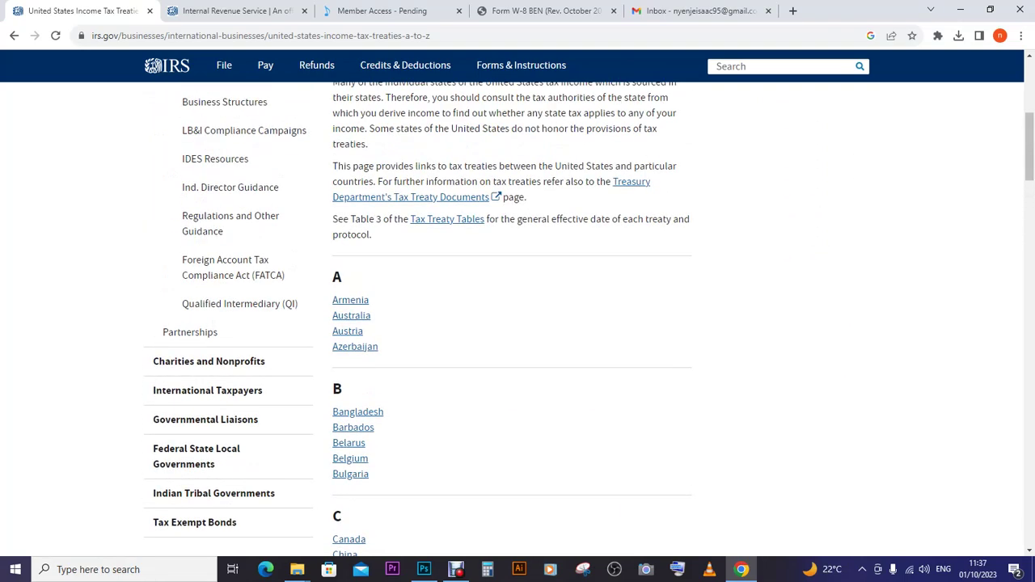
pyautogui.scroll(1, 518, 324)
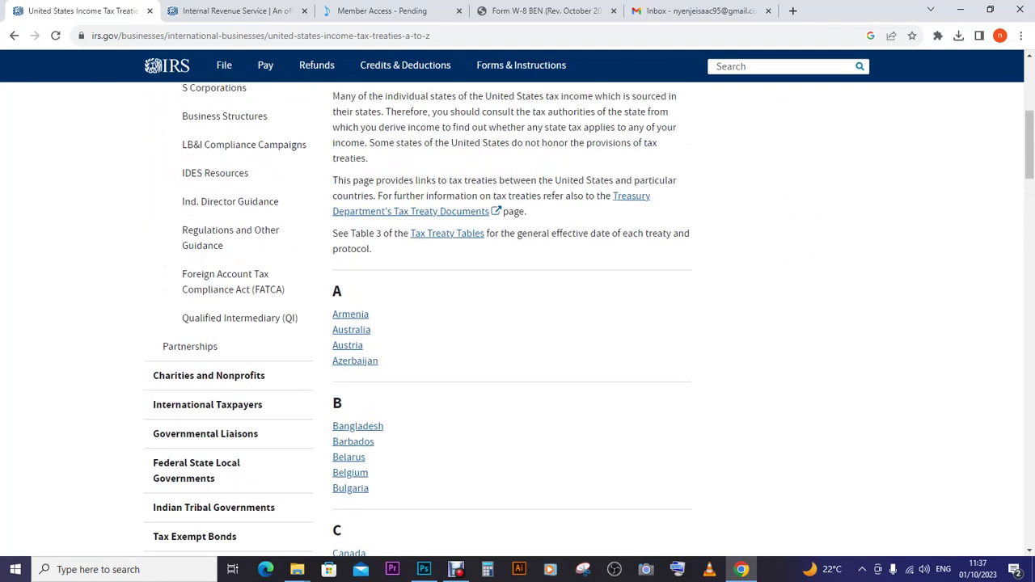
pyautogui.scroll(-2, 518, 324)
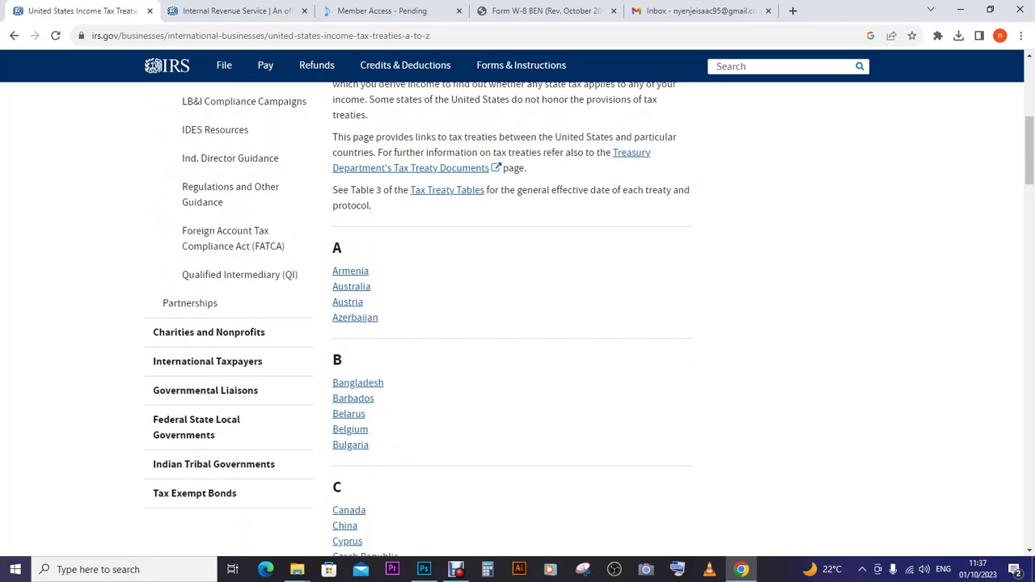
pyautogui.scroll(-1, 517, 323)
pyautogui.scroll(-3, 518, 324)
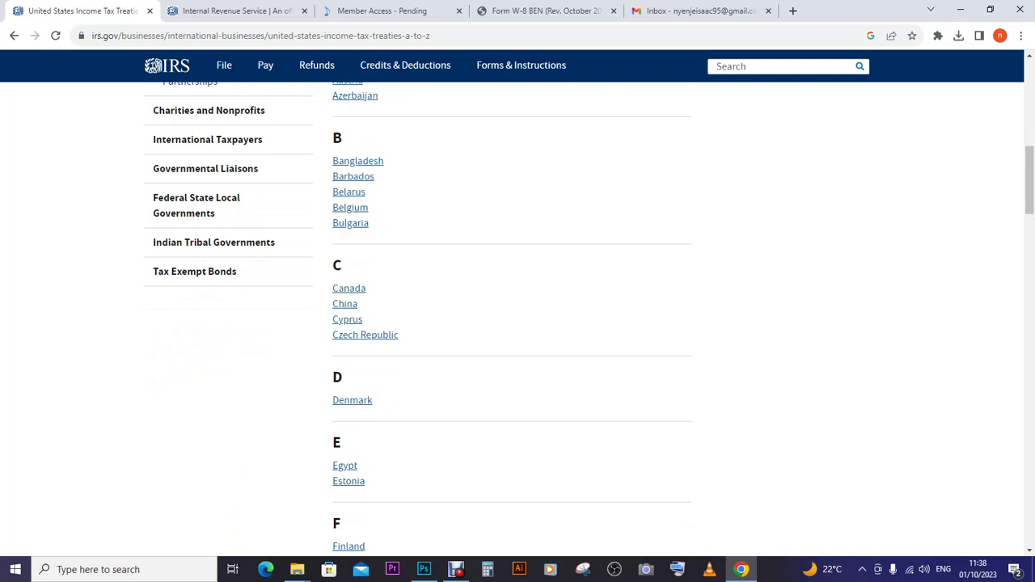
pyautogui.scroll(-2, 518, 324)
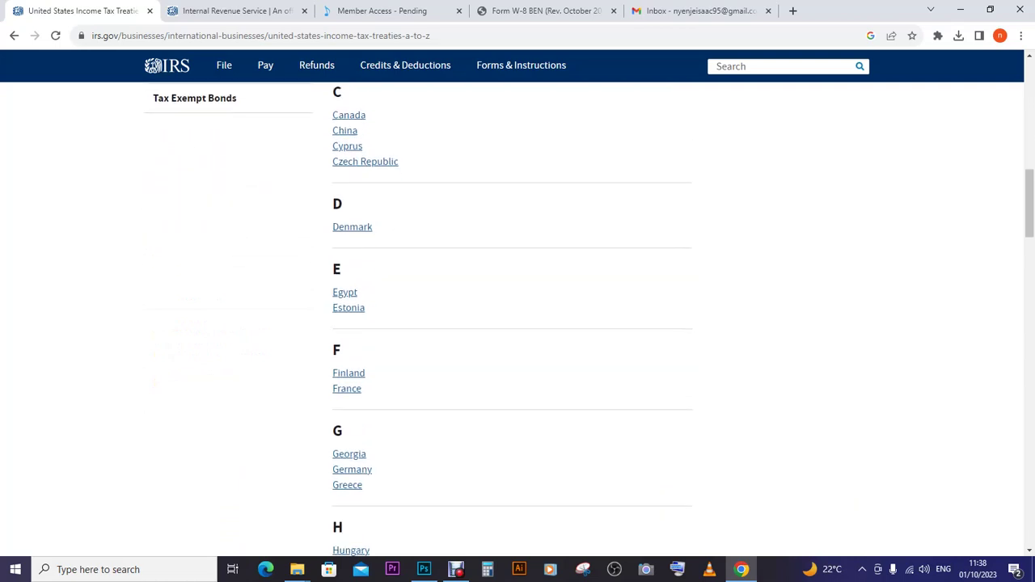
pyautogui.scroll(-2, 518, 323)
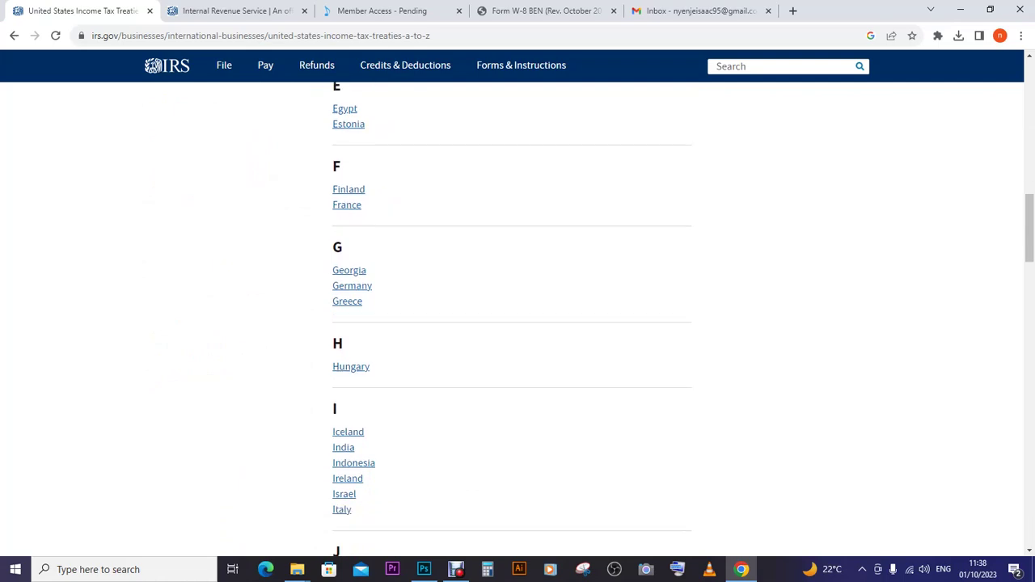
pyautogui.scroll(-2, 325, 525)
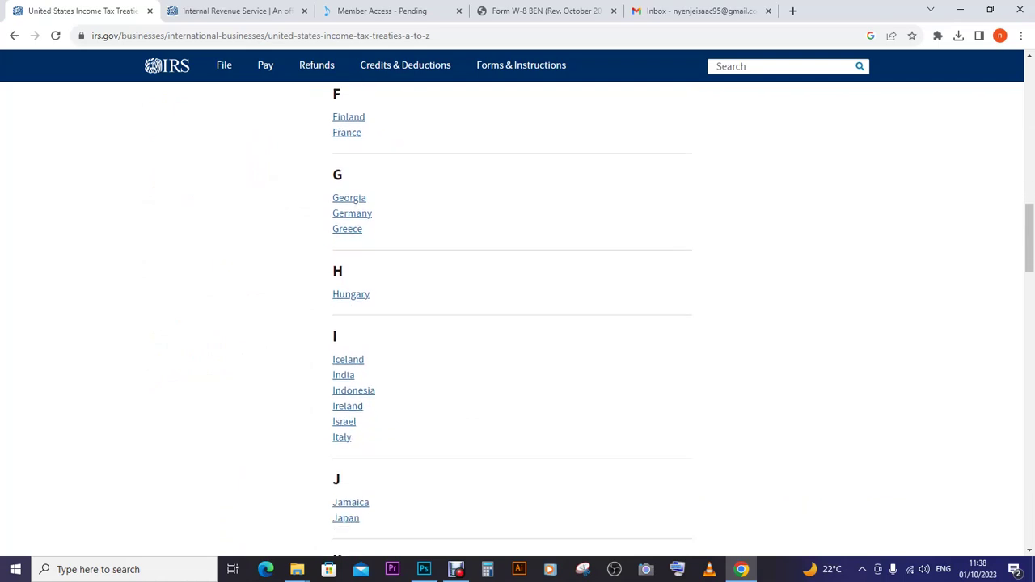
pyautogui.scroll(-3, 513, 318)
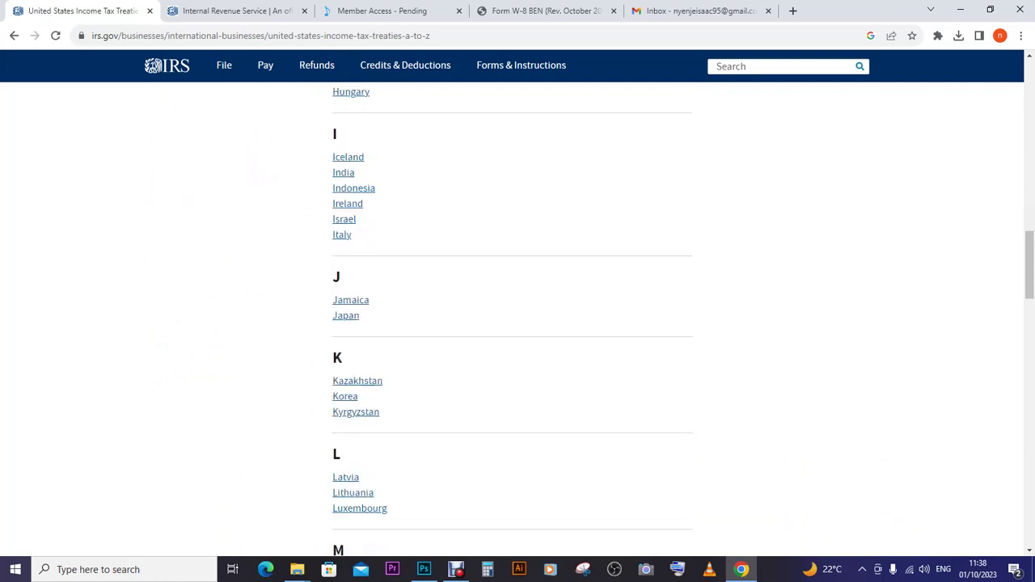
pyautogui.scroll(-3, 512, 322)
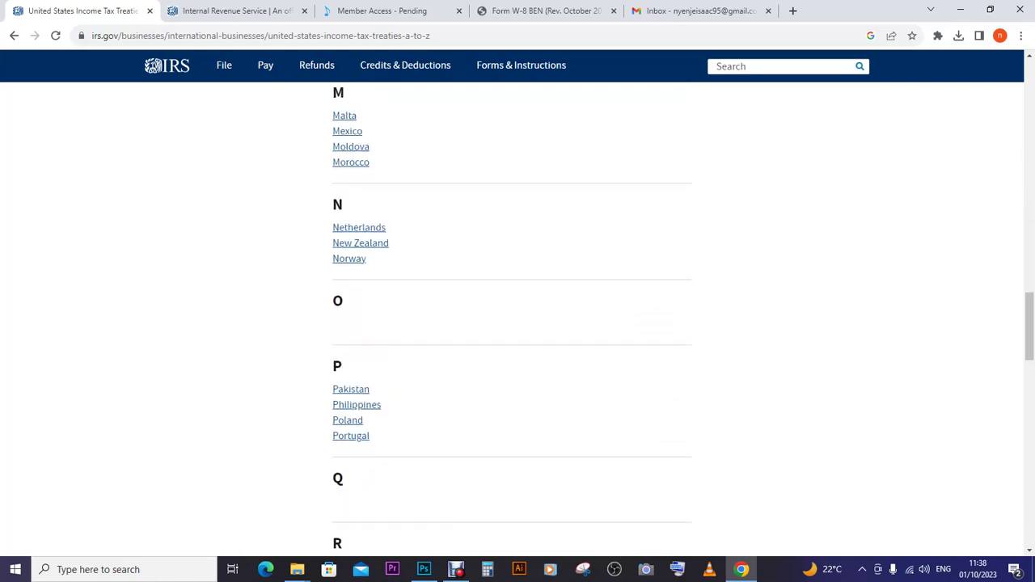
pyautogui.click(351, 389)
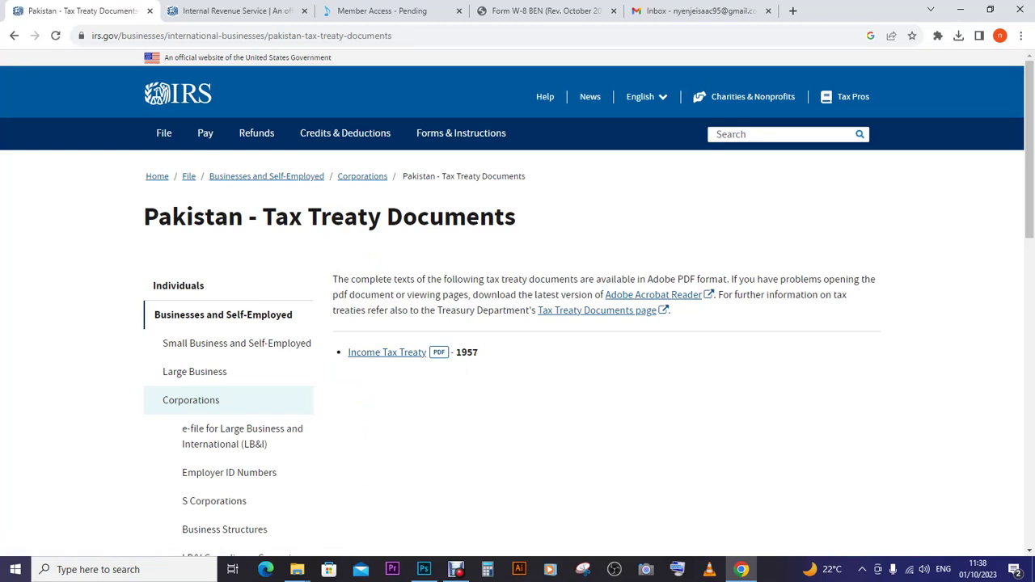
# - Open the 1957 Pakistan Income Tax Treaty PDF and scroll to Article VIII (Royalties) on page 9
pyautogui.click(388, 353)
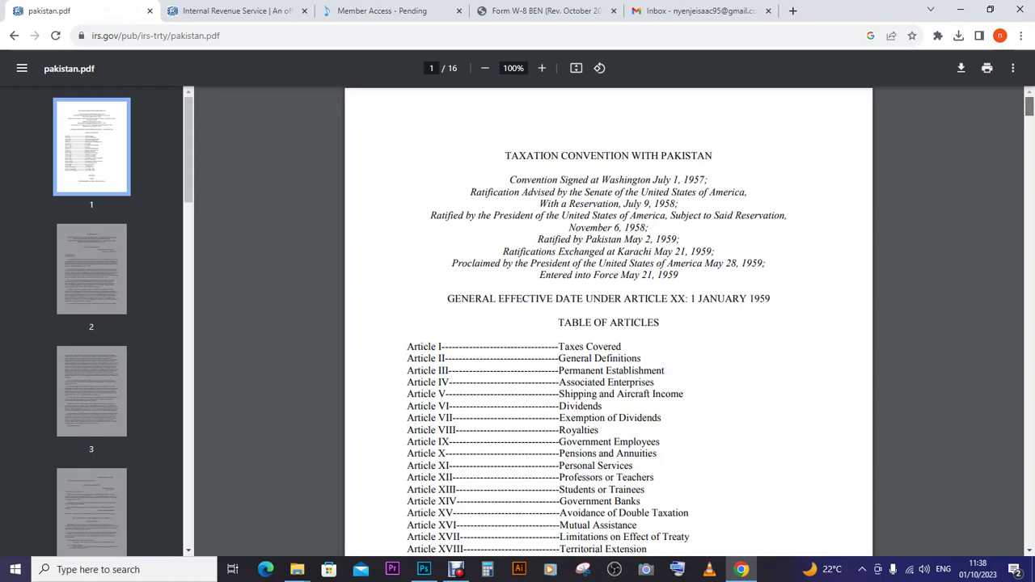
pyautogui.scroll(-3, 608, 324)
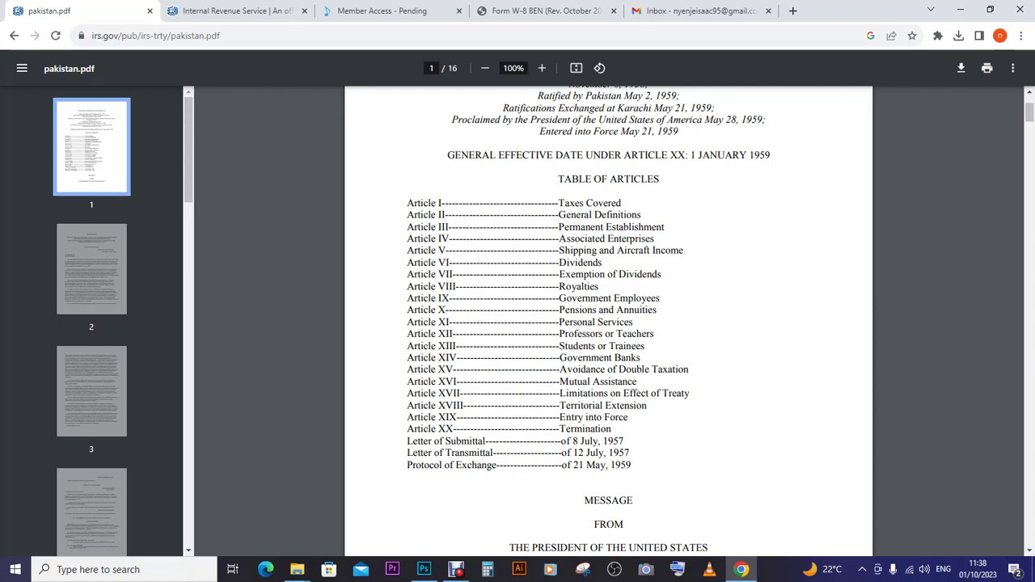
pyautogui.scroll(-20, 608, 323)
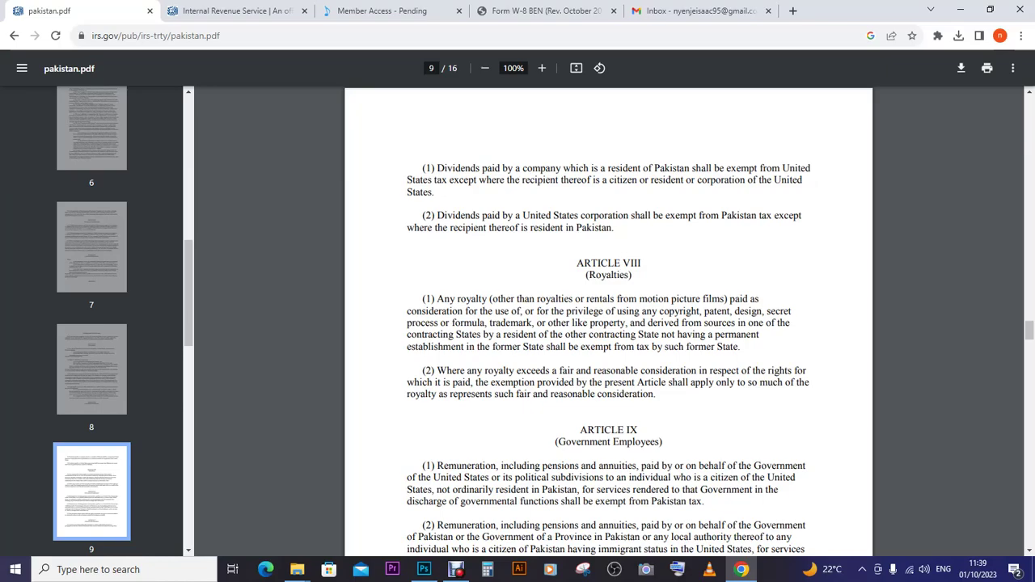
pyautogui.scroll(-8, 1029, 330)
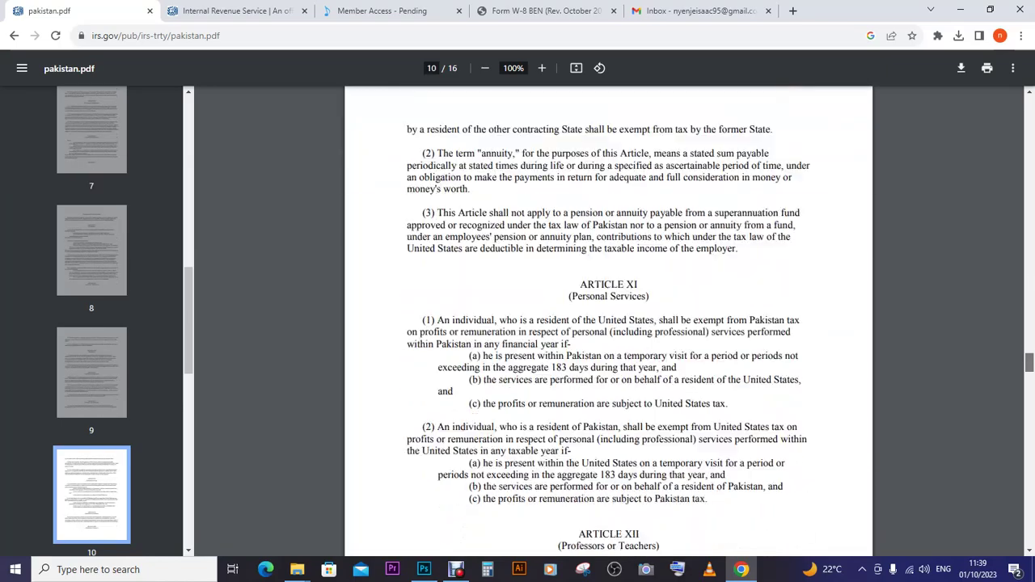
pyautogui.scroll(-20, 608, 323)
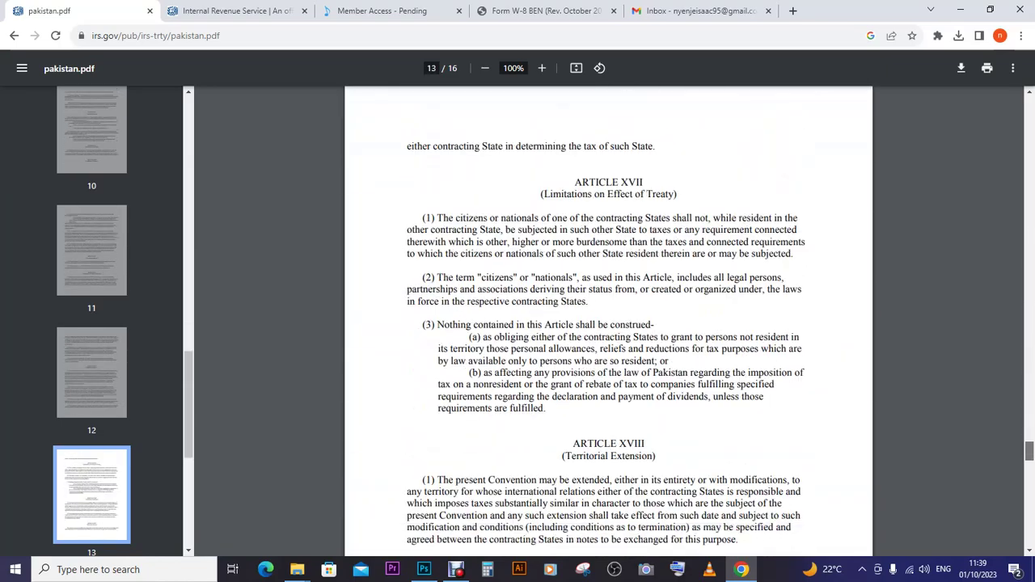
pyautogui.scroll(-20, 608, 324)
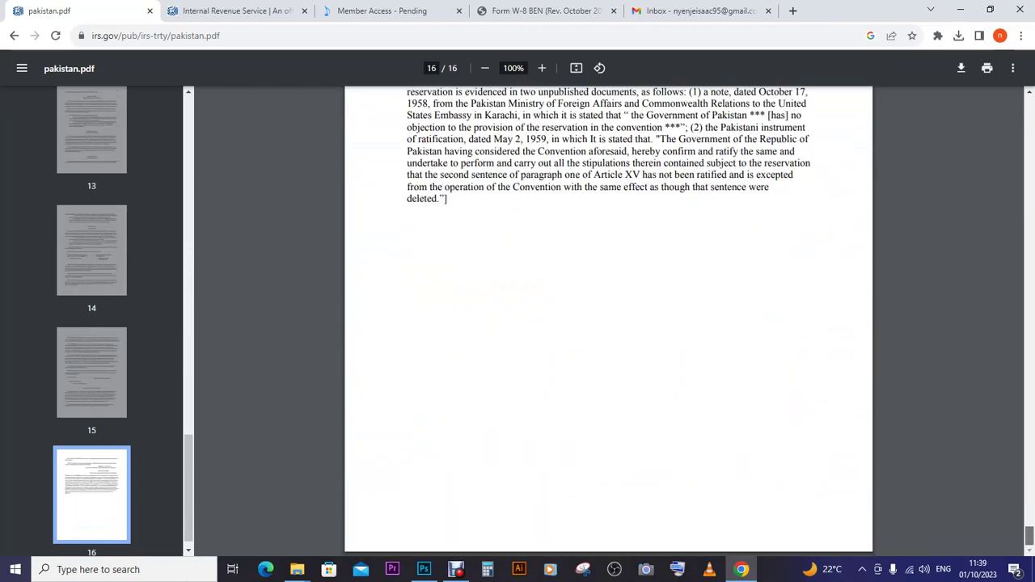
pyautogui.scroll(8, 609, 324)
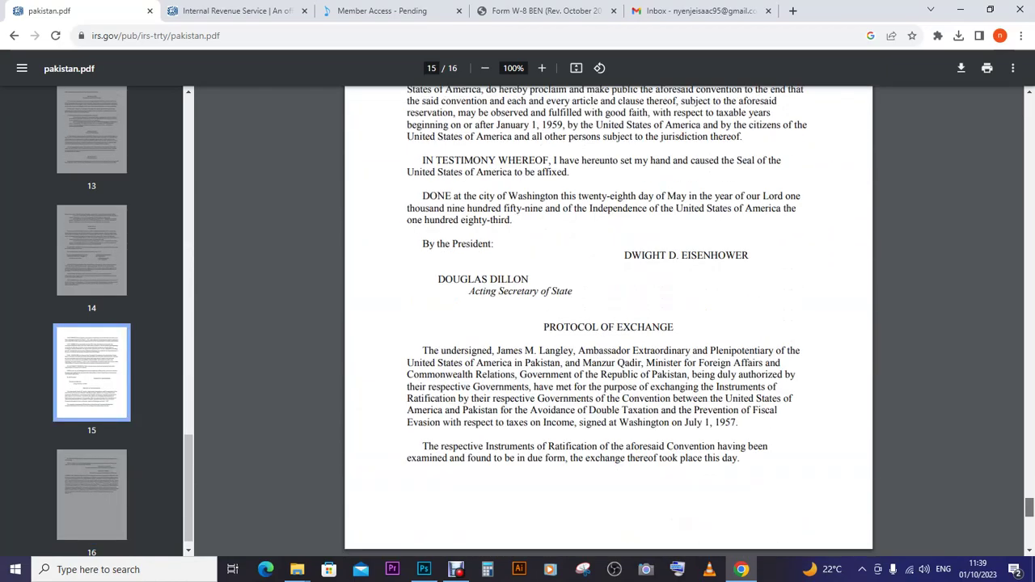
pyautogui.scroll(1, 608, 324)
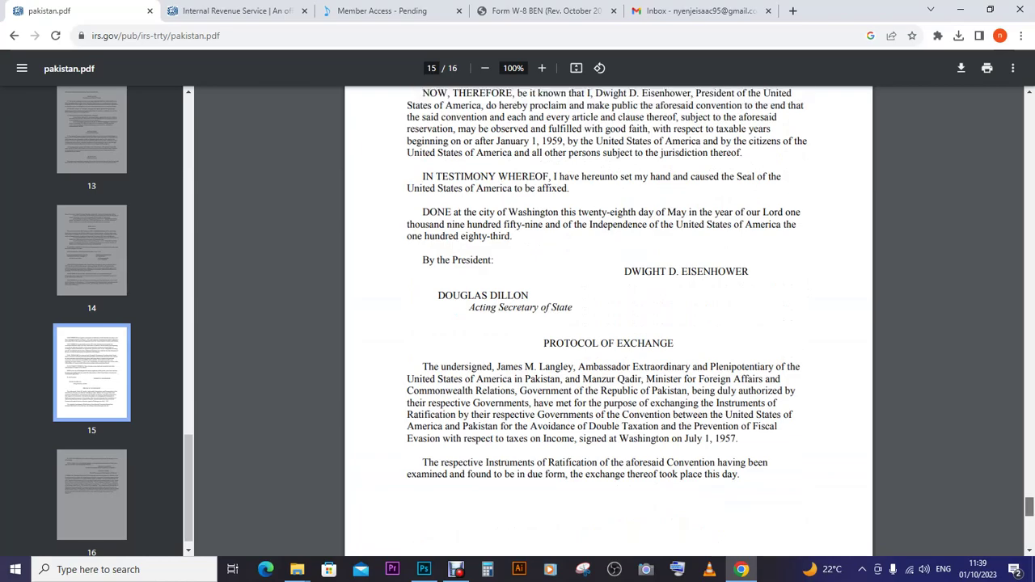
pyautogui.scroll(15, 608, 323)
pyautogui.scroll(5, 608, 324)
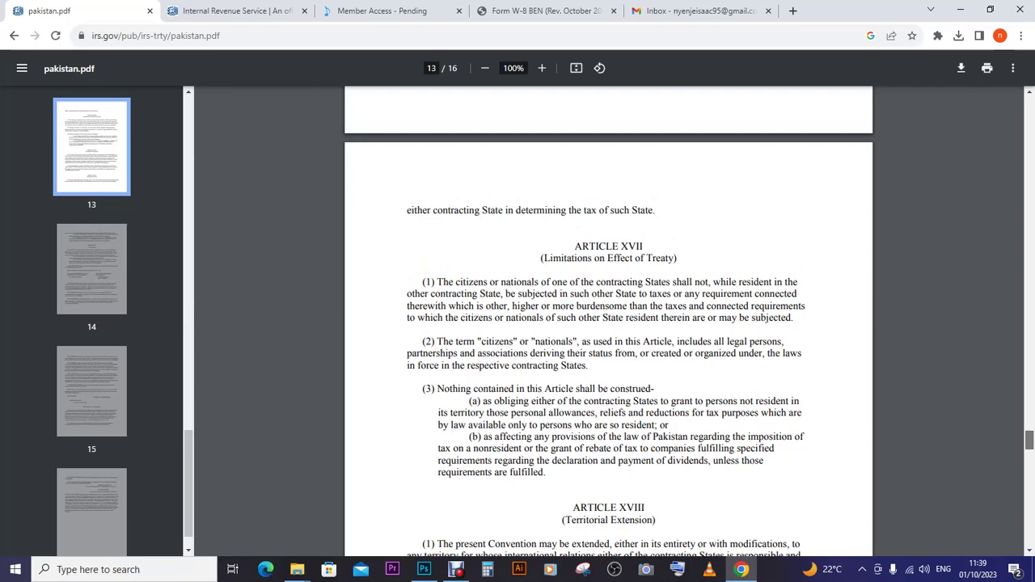
pyautogui.scroll(1, 608, 323)
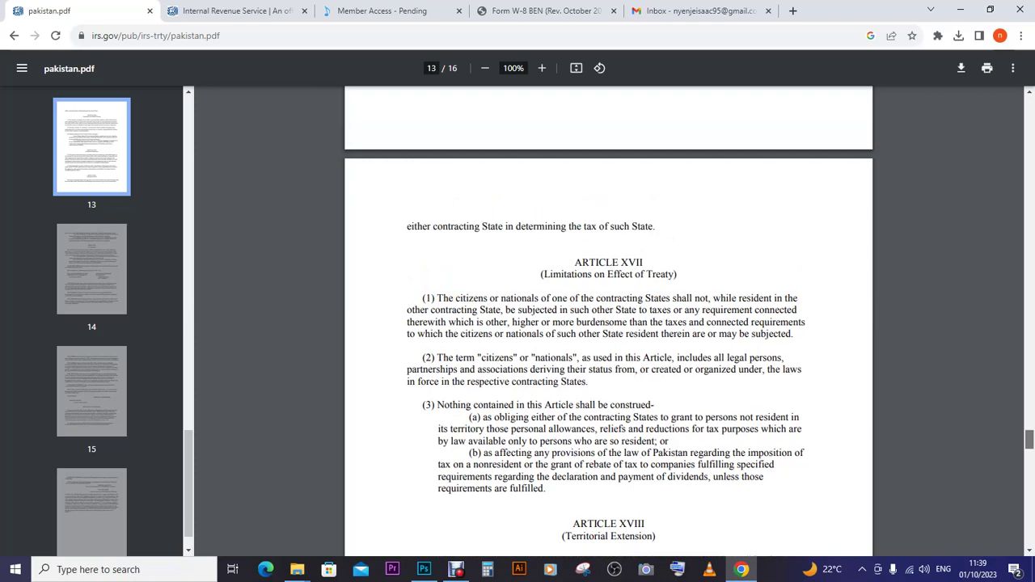
pyautogui.scroll(20, 609, 324)
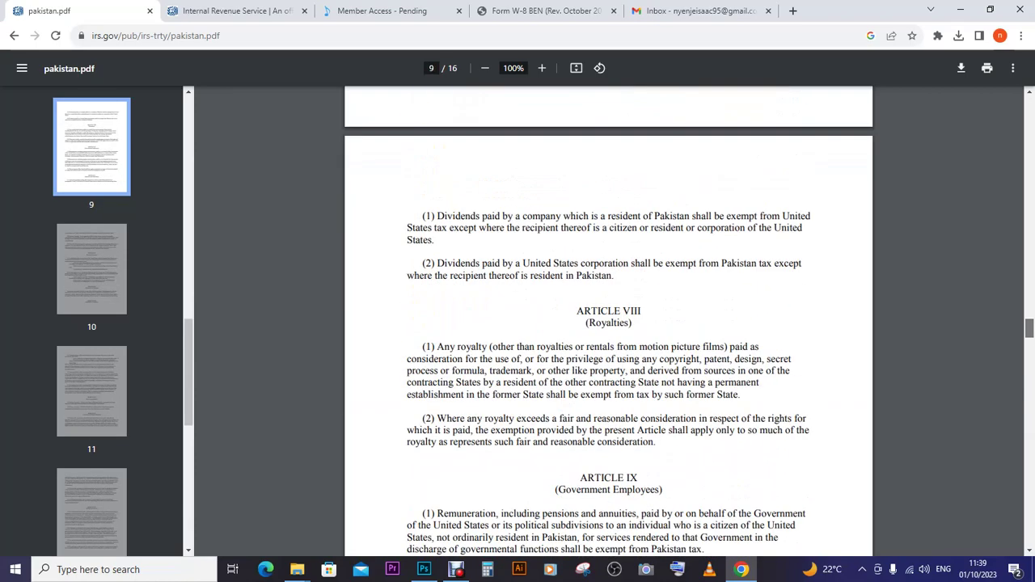
pyautogui.scroll(10, 608, 323)
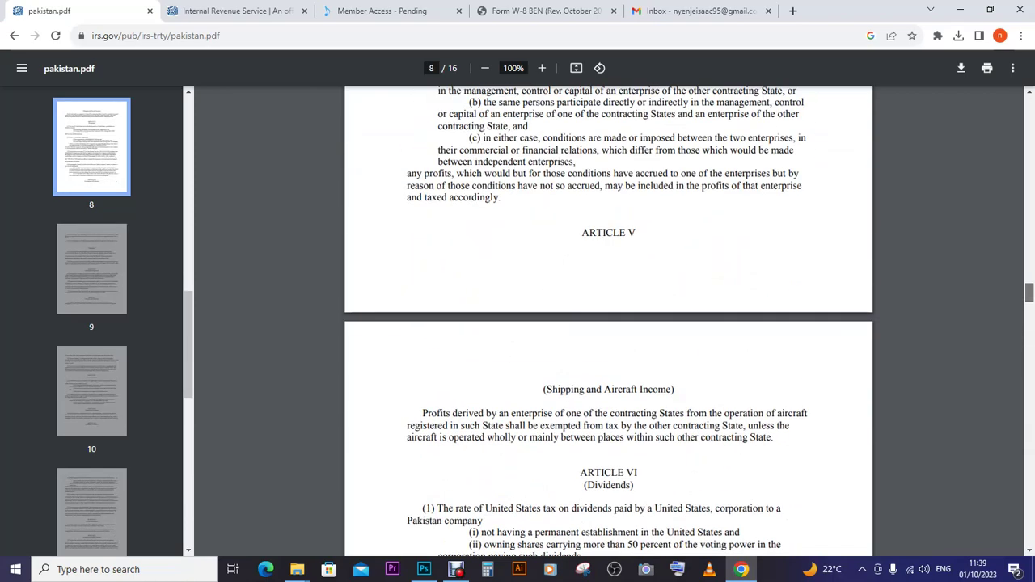
pyautogui.scroll(-4, 608, 324)
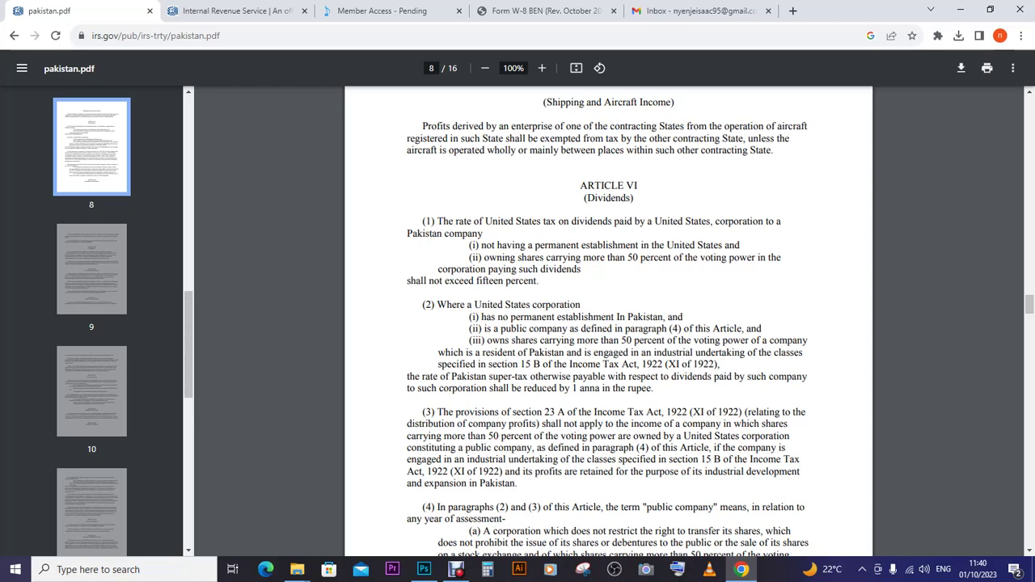
pyautogui.scroll(-2, 609, 324)
pyautogui.scroll(-3, 608, 324)
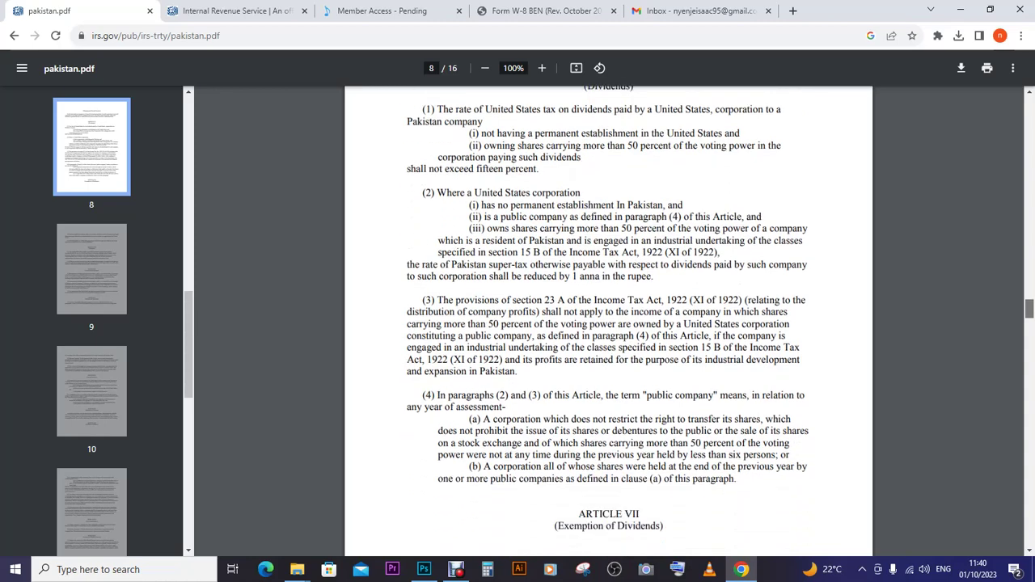
pyautogui.scroll(-5, 608, 324)
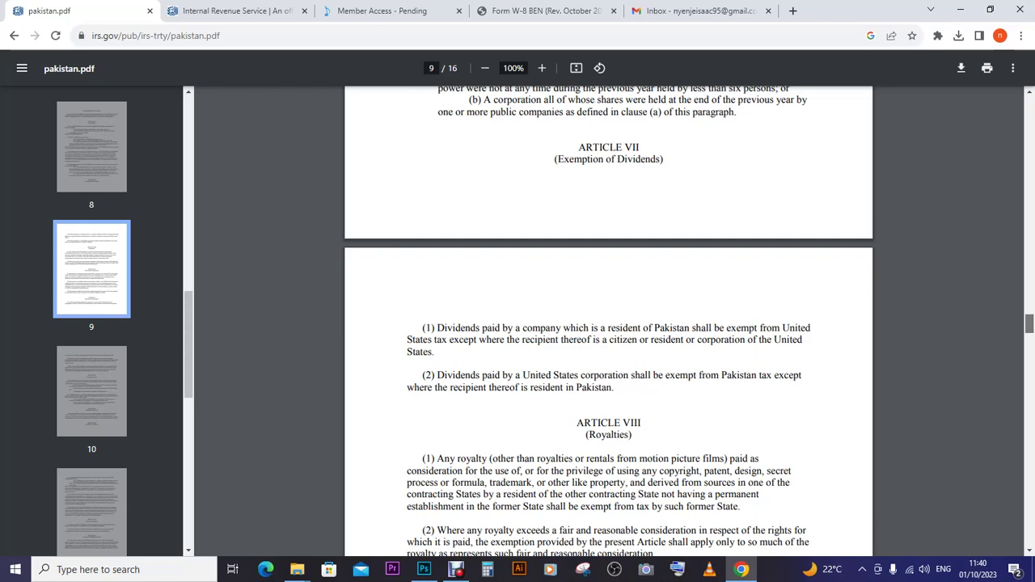
pyautogui.scroll(-3, 608, 324)
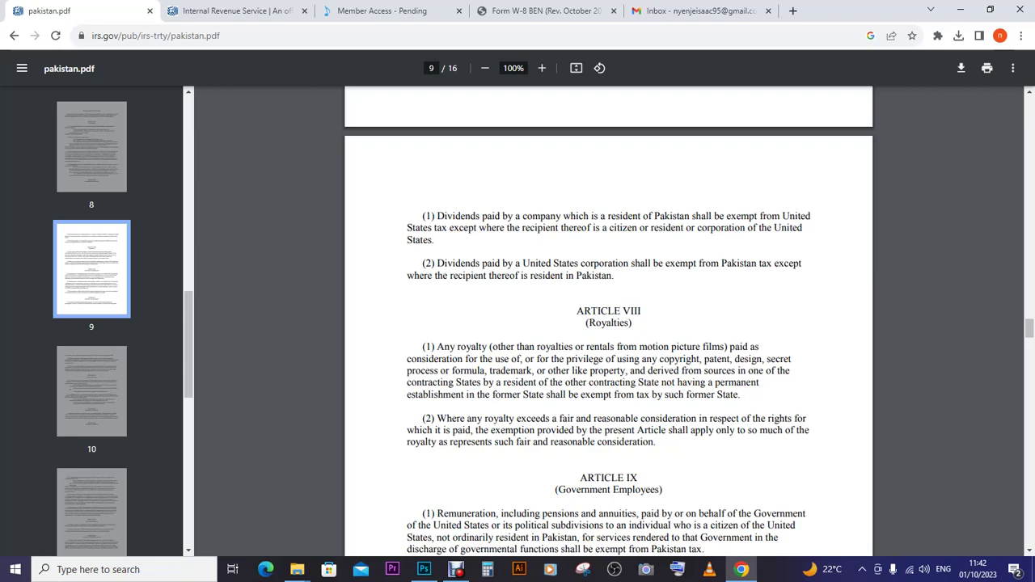
# - Return pakistan.pdf to page 1, then switch to the IRS home page tab
pyautogui.moveTo(1030, 328); pyautogui.dragTo(1030, 108)
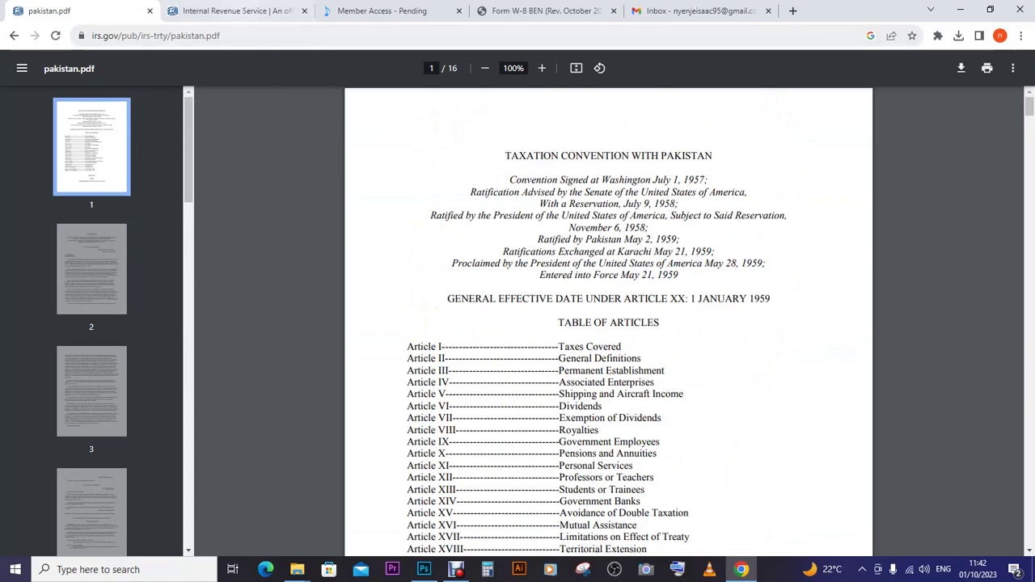
pyautogui.click(235, 10)
pyautogui.moveTo(461, 133)
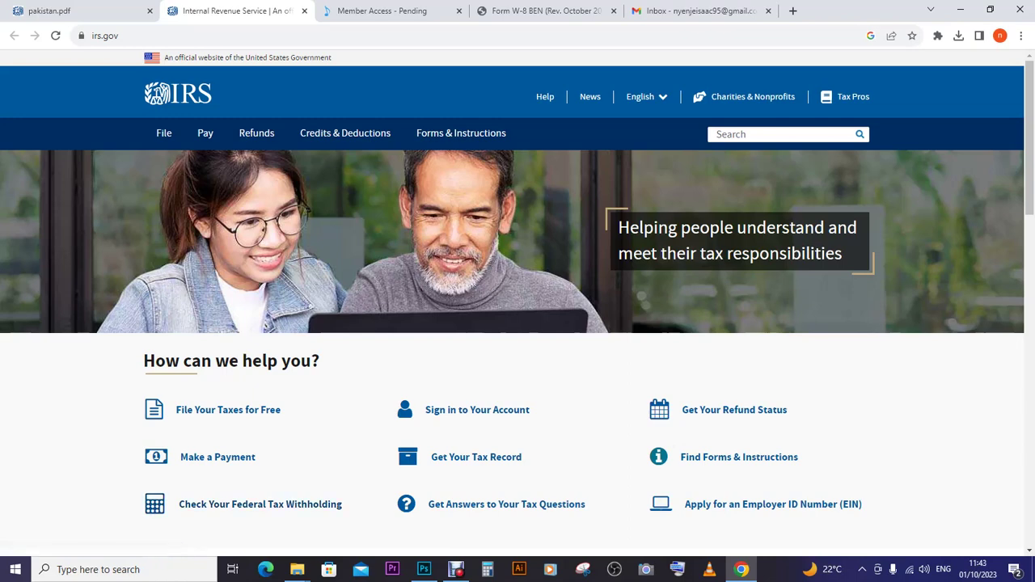
# - Search the IRS site for 'tax treaty'
pyautogui.click(717, 135)
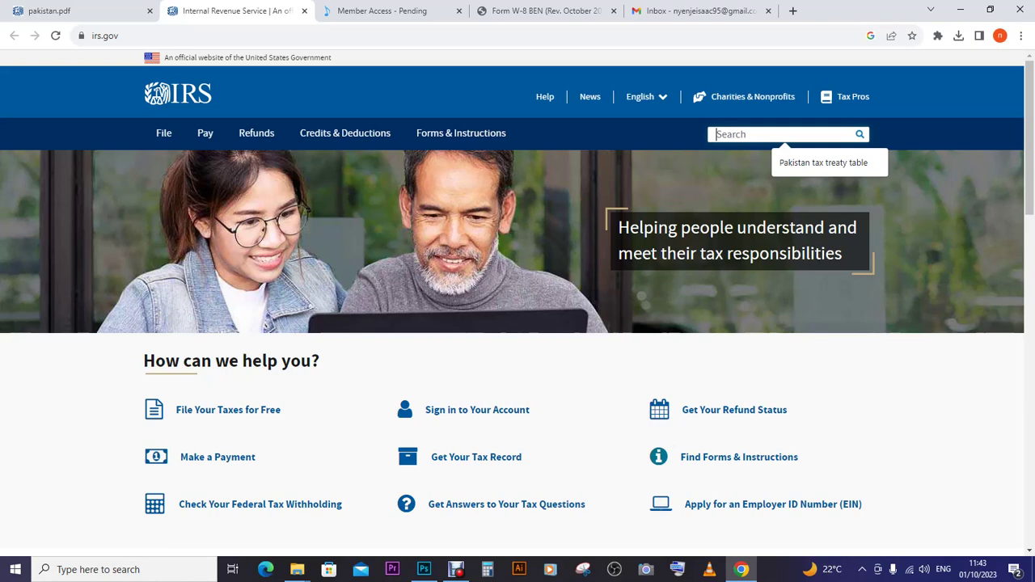
pyautogui.write('ta')
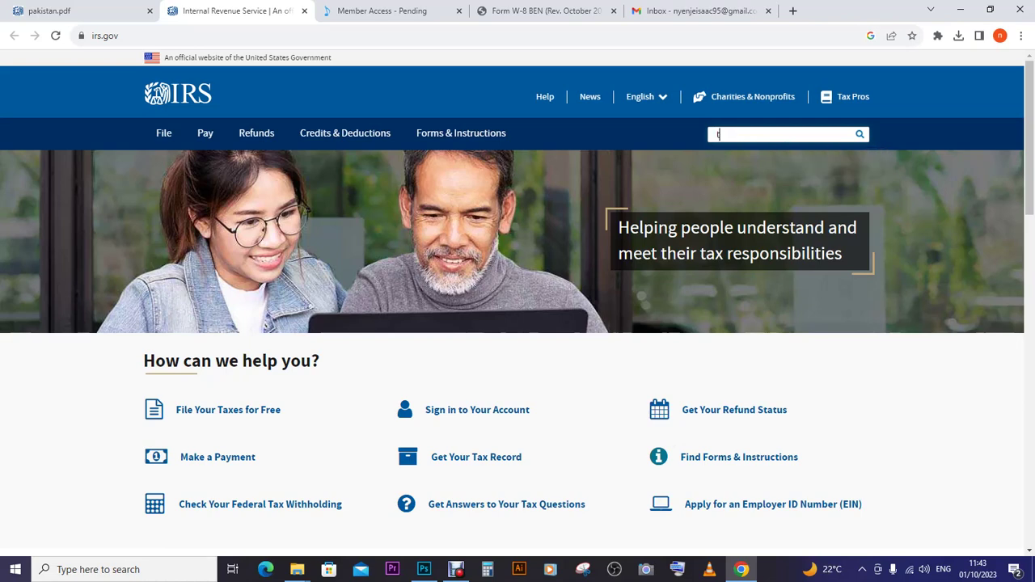
pyautogui.write('x treaty')
pyautogui.press('Return')
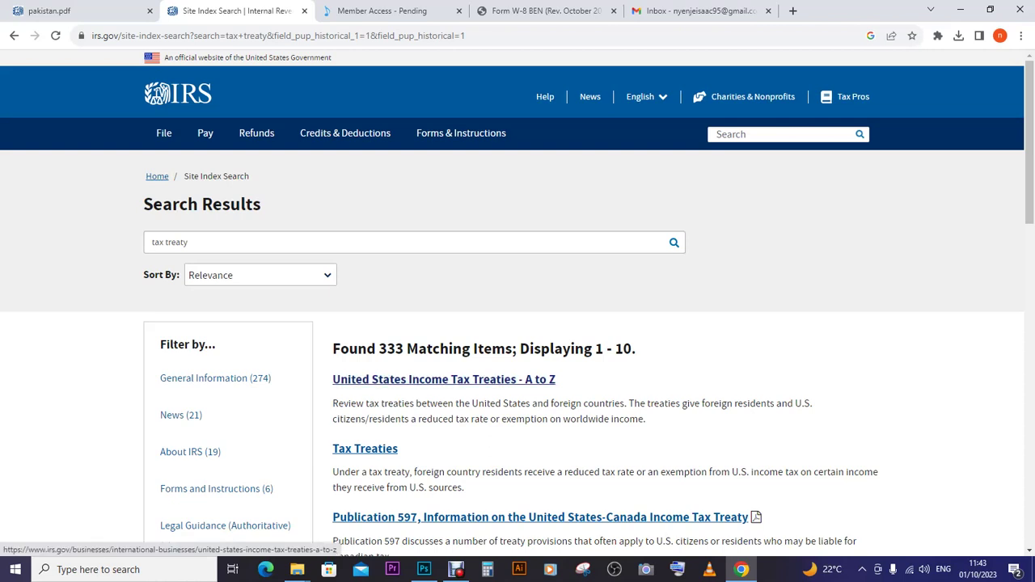
# - Open the Income Tax Treaties A to Z and Tax Treaties results in new tabs
pyautogui.rightClick(462, 380)
pyautogui.click(486, 390)
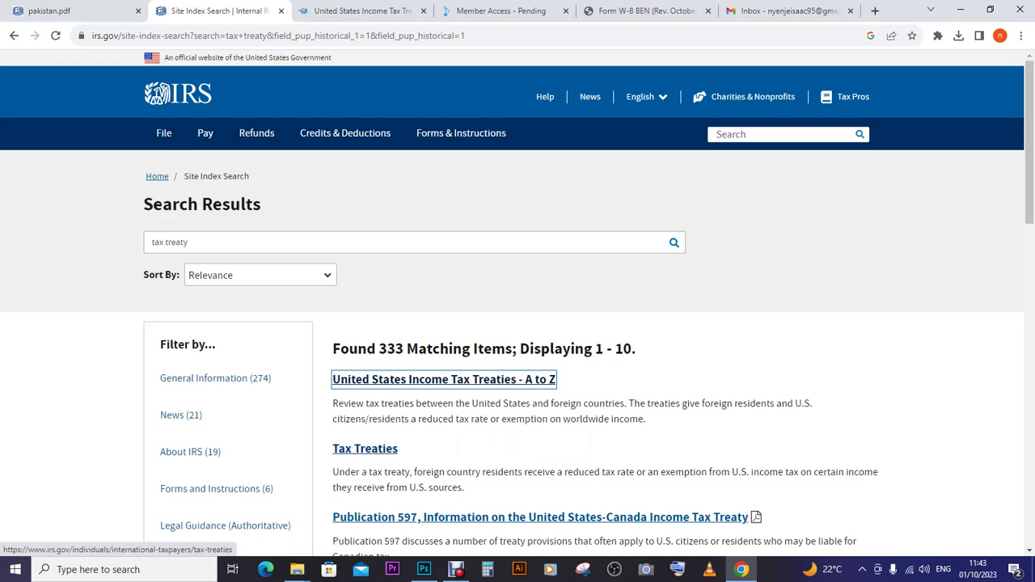
pyautogui.rightClick(338, 451)
pyautogui.click(372, 462)
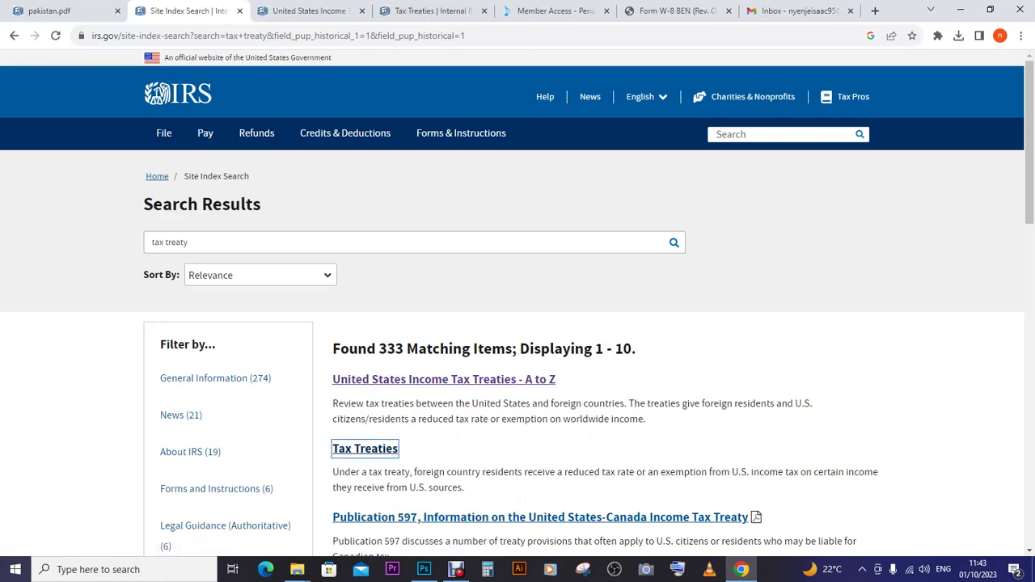
pyautogui.scroll(-3, 518, 303)
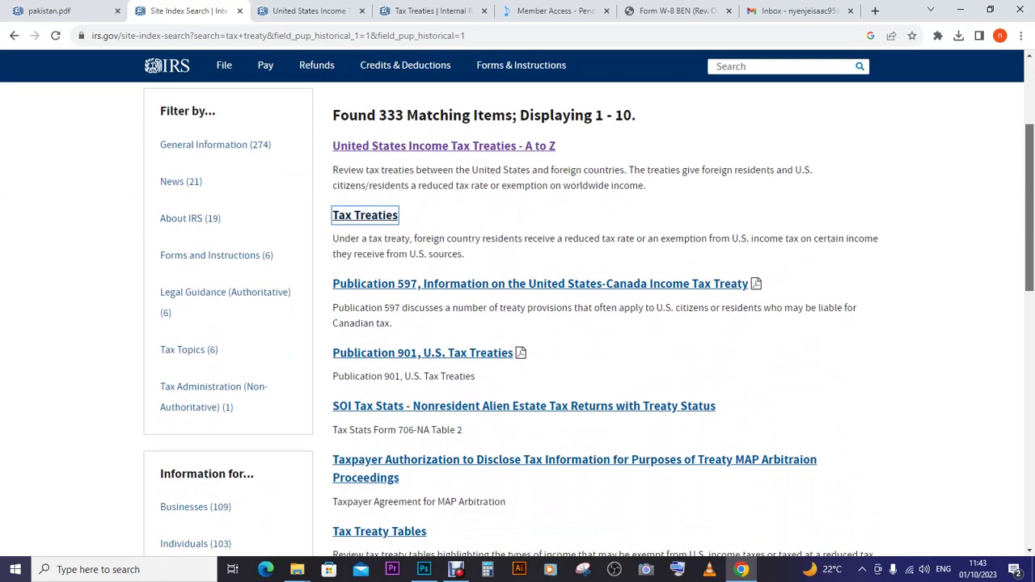
pyautogui.scroll(-3, 517, 323)
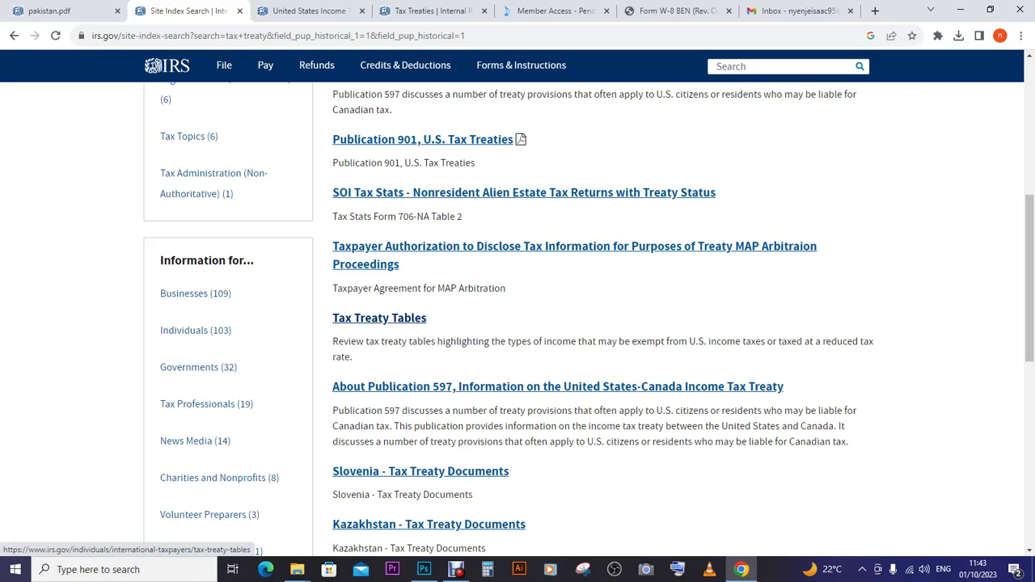
# - Open Tax Treaty Tables and send its Table 1 tax-rates PDF to a new tab
pyautogui.click(380, 318)
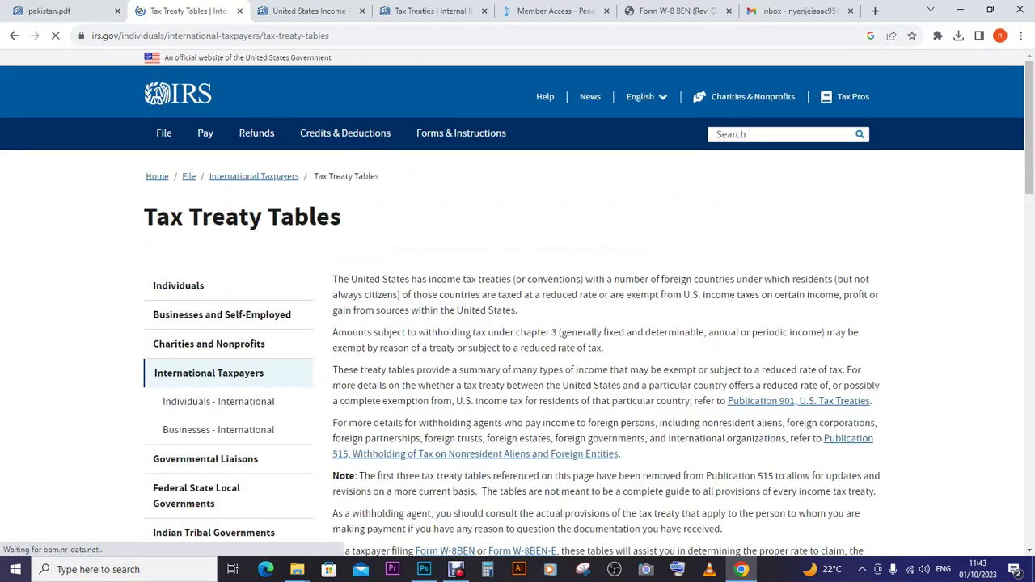
pyautogui.scroll(-10, 518, 323)
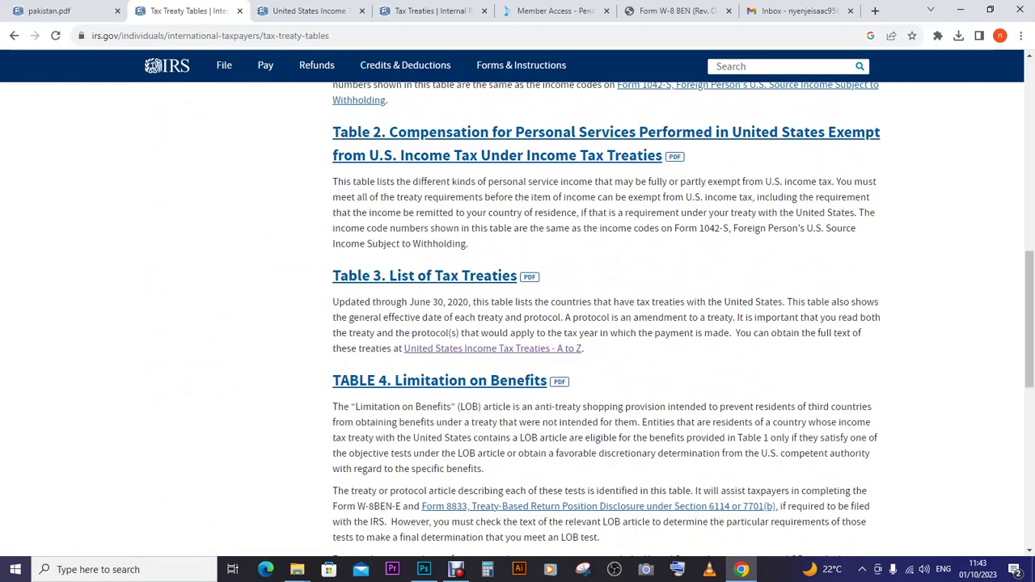
pyautogui.scroll(-4, 518, 323)
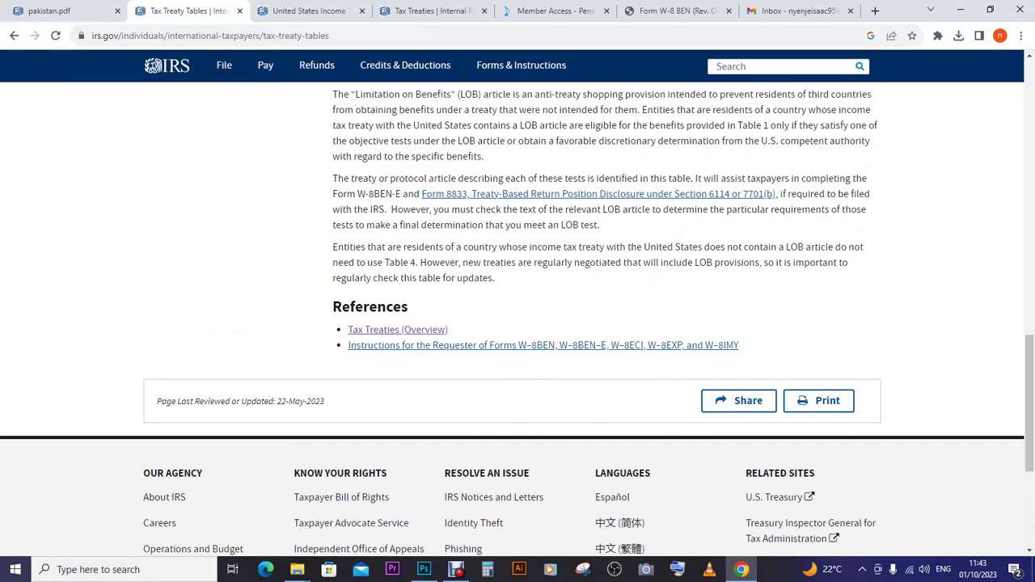
pyautogui.scroll(4, 517, 323)
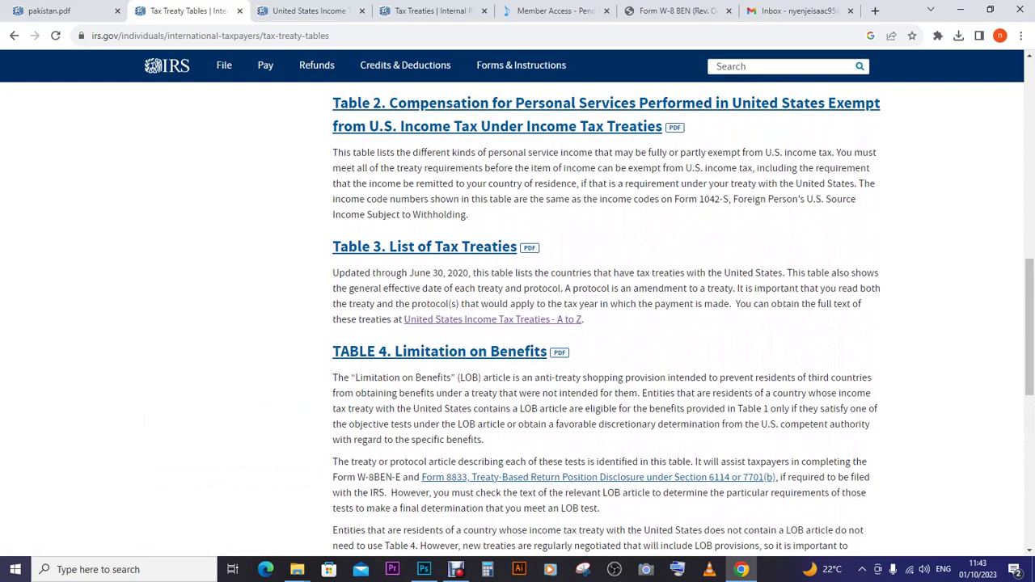
pyautogui.scroll(3, 603, 330)
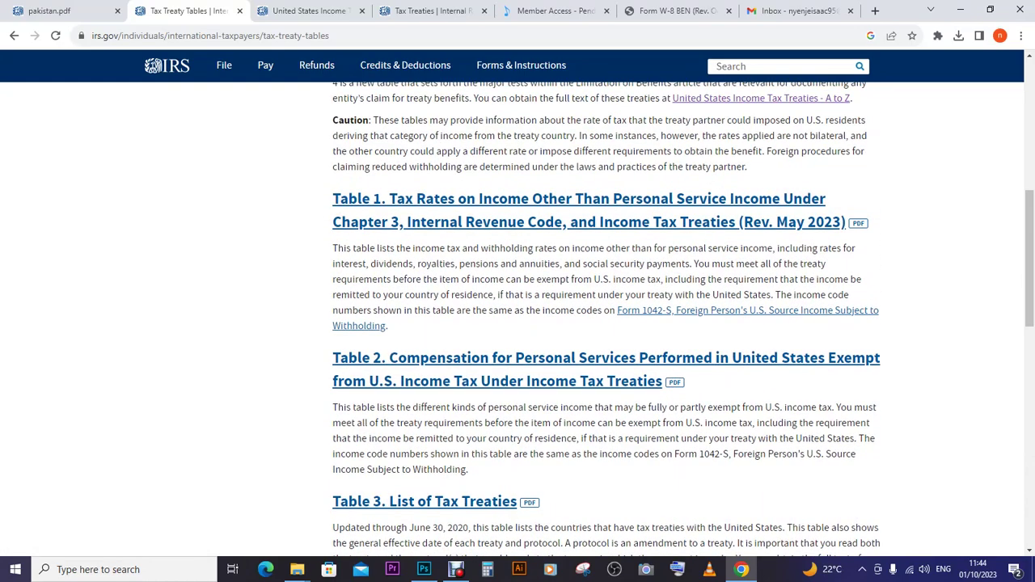
pyautogui.rightClick(578, 201)
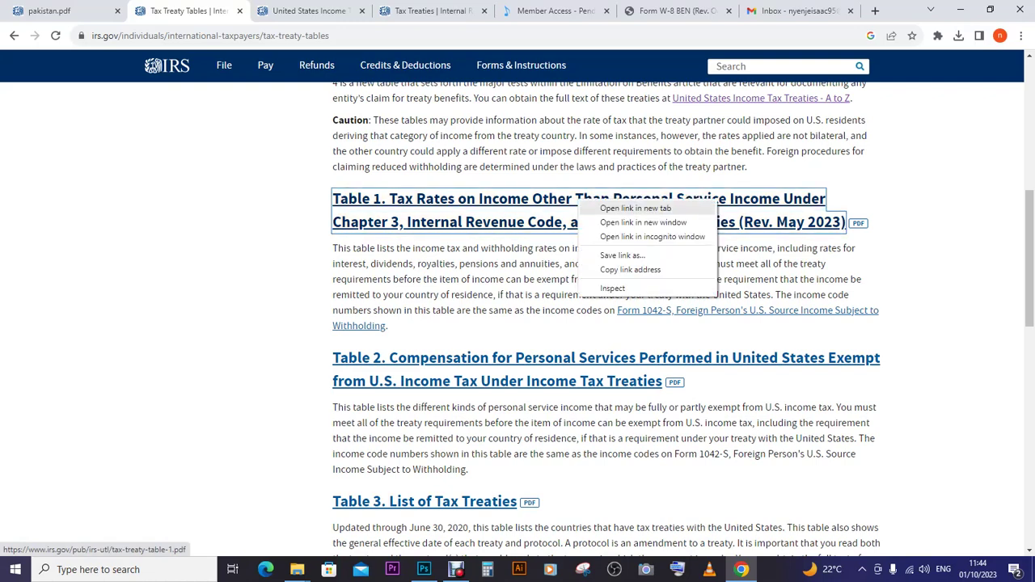
pyautogui.click(636, 208)
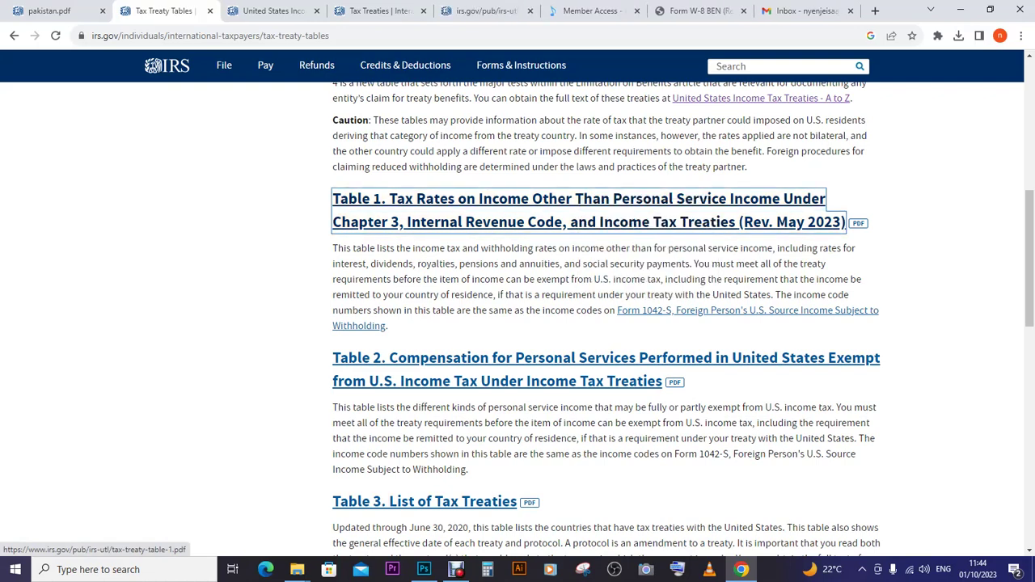
# - Switch to tax-treaty-table-1.pdf and scroll to page 4's Social Security and Royalties table
pyautogui.click(481, 11)
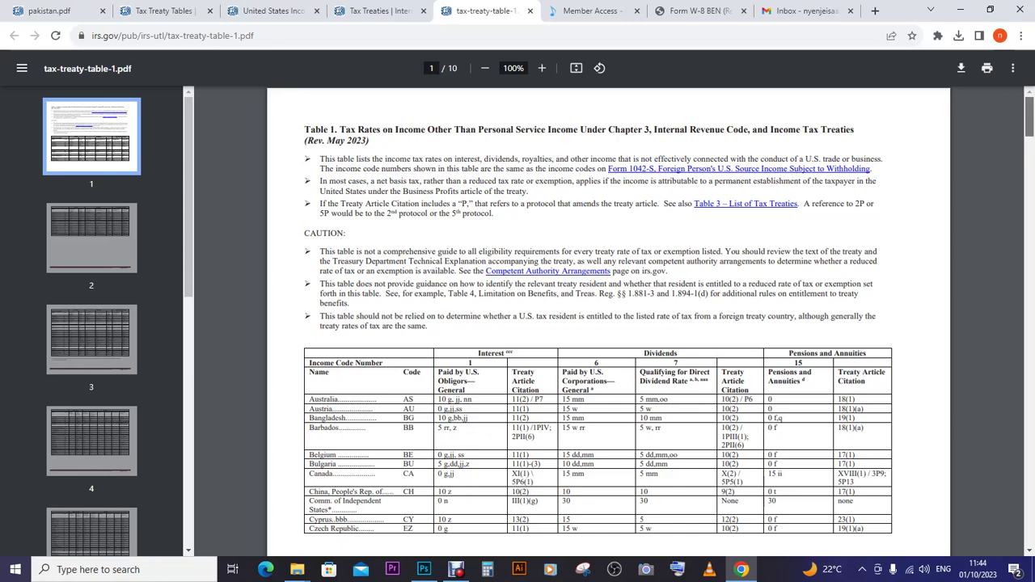
pyautogui.scroll(-5, 608, 324)
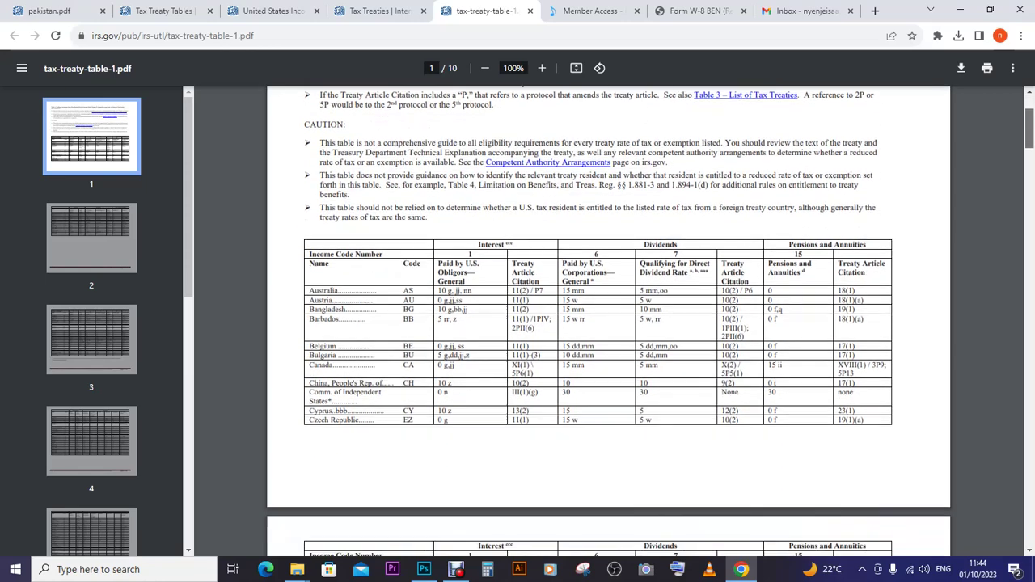
pyautogui.scroll(-4, 608, 323)
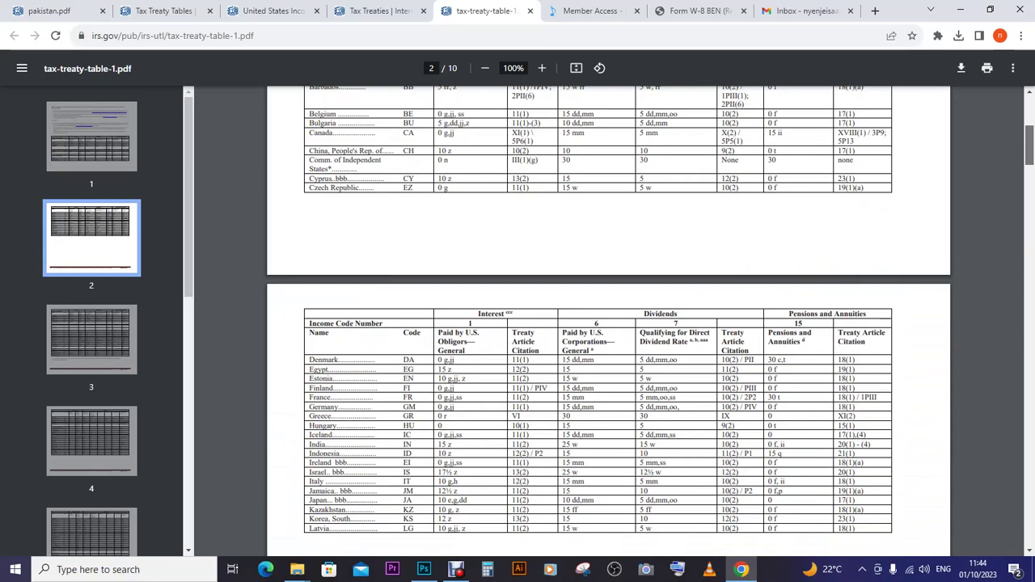
pyautogui.scroll(-5, 608, 323)
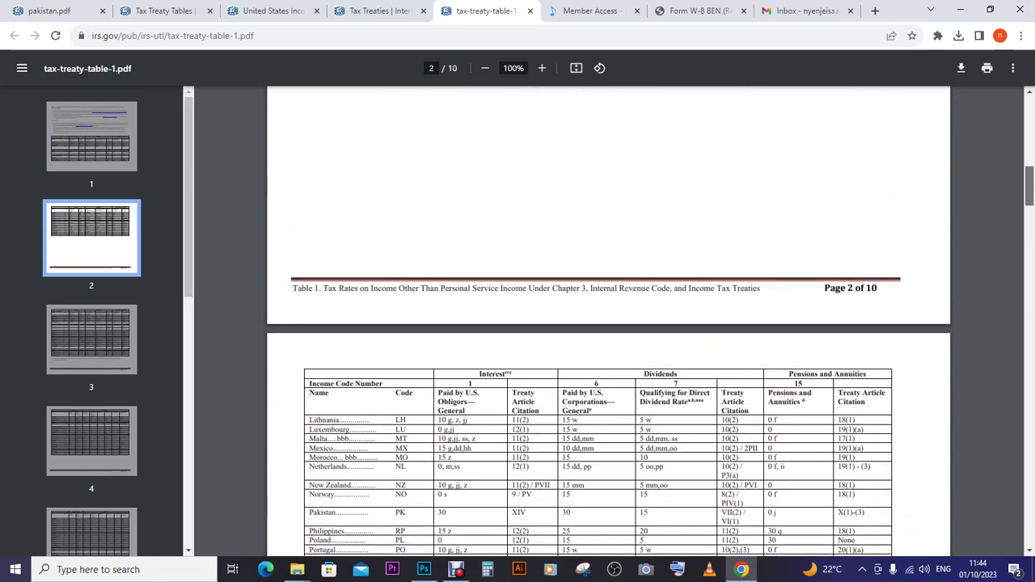
pyautogui.scroll(-15, 608, 324)
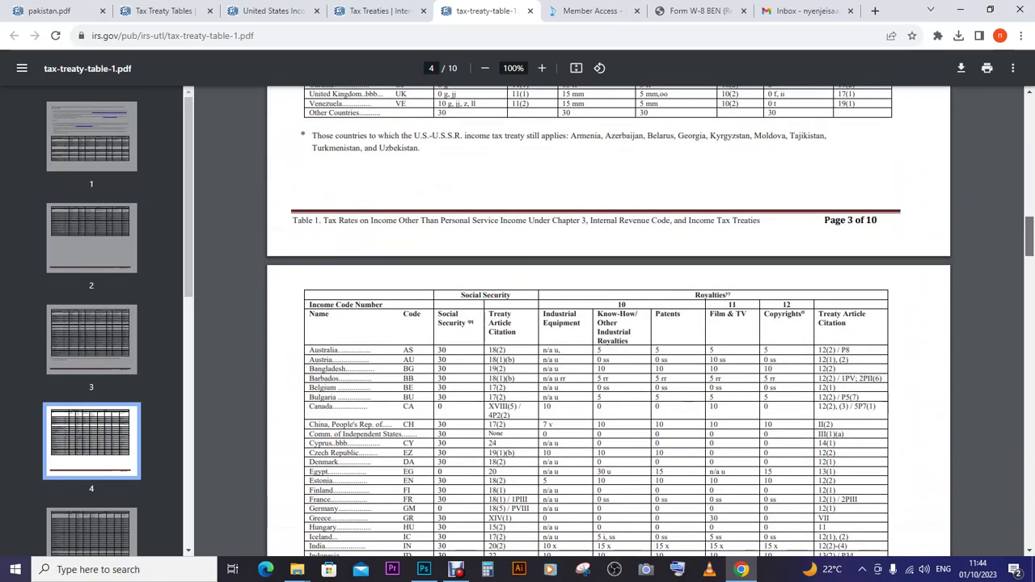
pyautogui.scroll(-3, 608, 324)
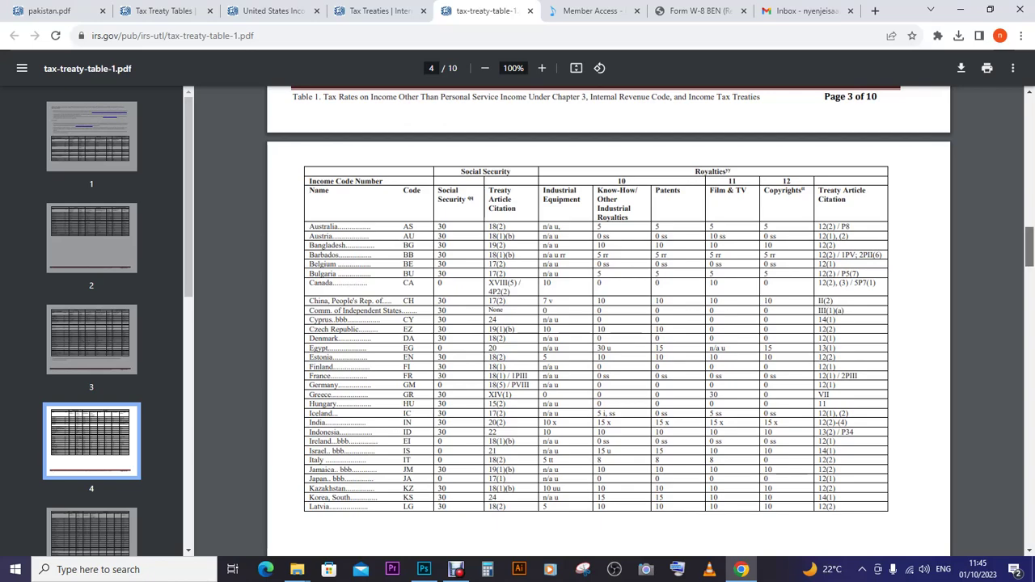
# - Scroll to Pakistan's royalty rates on page 5, then back to page 2's interest and dividends table
pyautogui.scroll(-1, 608, 317)
pyautogui.scroll(-3, 608, 317)
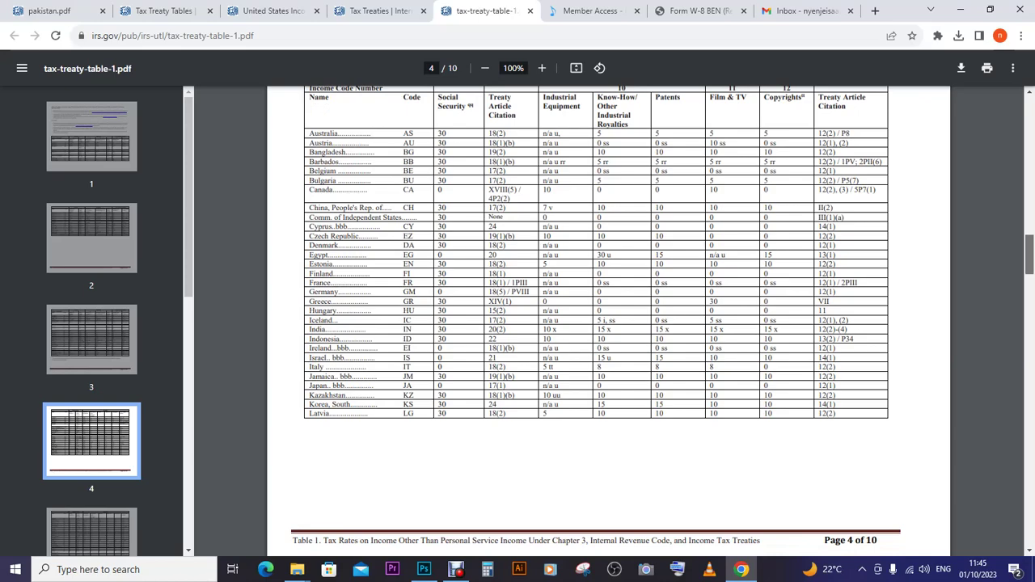
pyautogui.scroll(-3, 608, 318)
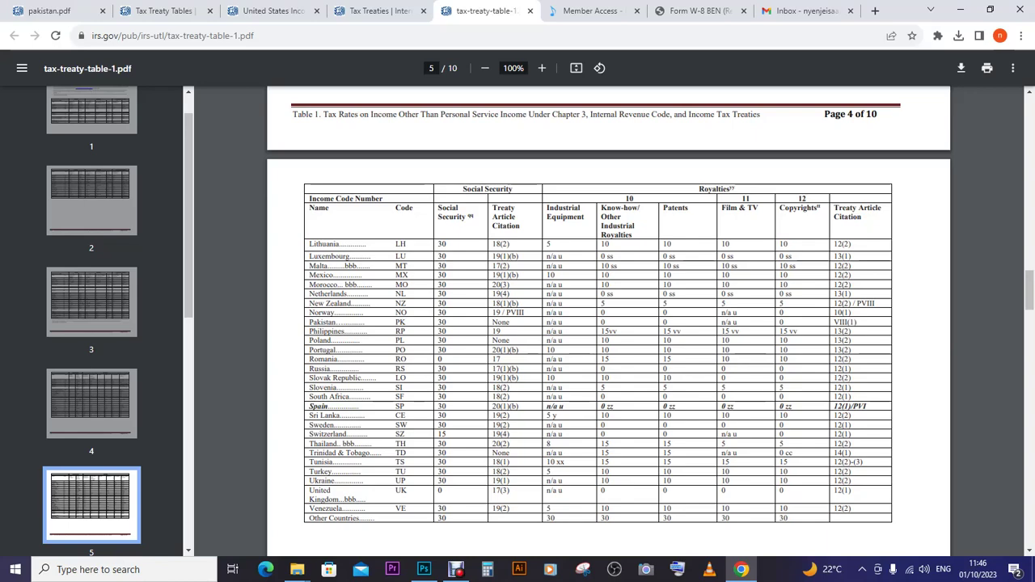
pyautogui.scroll(-1, 608, 324)
pyautogui.scroll(-2, 609, 324)
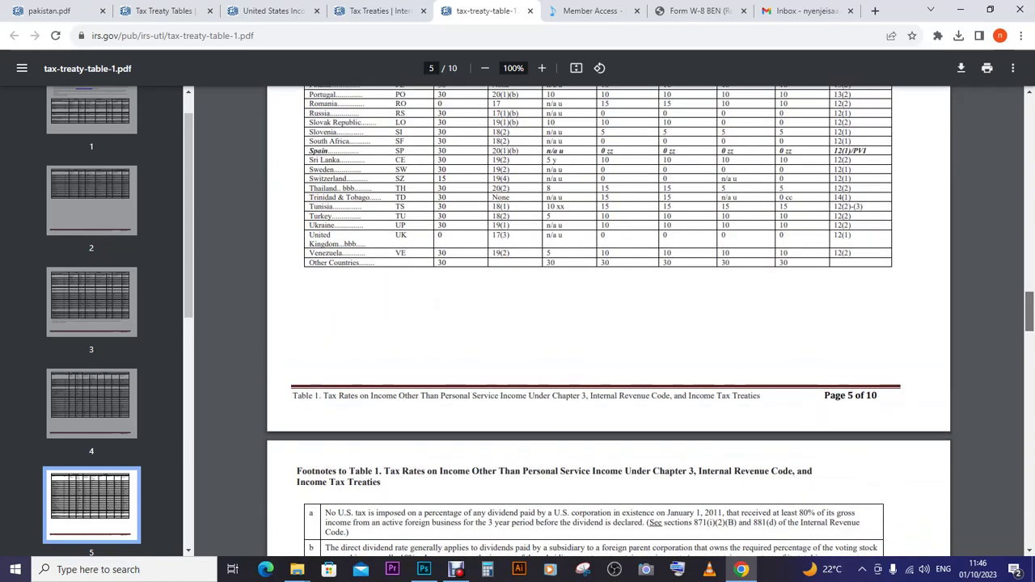
pyautogui.scroll(1, 608, 324)
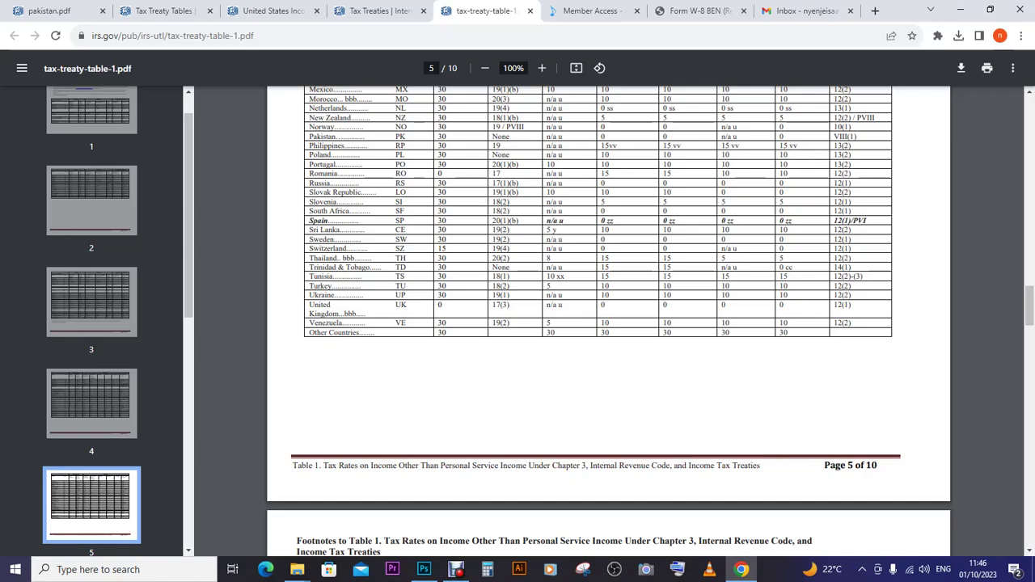
pyautogui.scroll(1, 1030, 304)
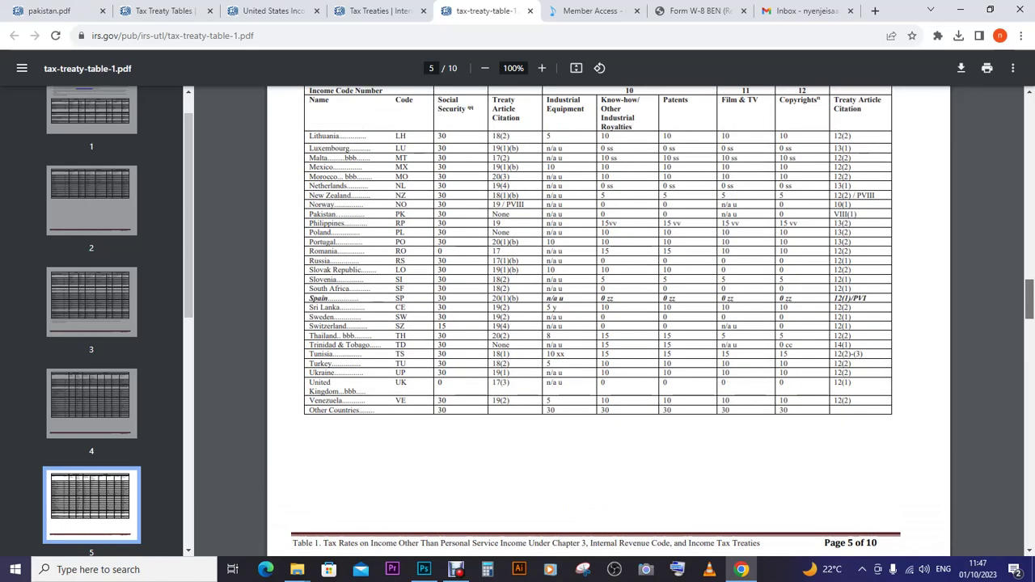
pyautogui.scroll(10, 1030, 303)
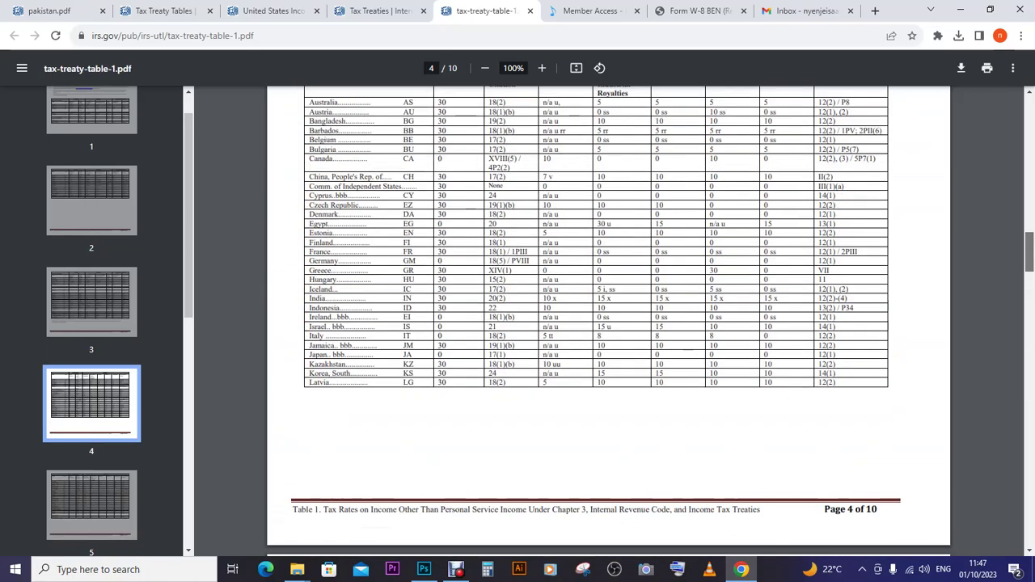
pyautogui.scroll(13, 1029, 303)
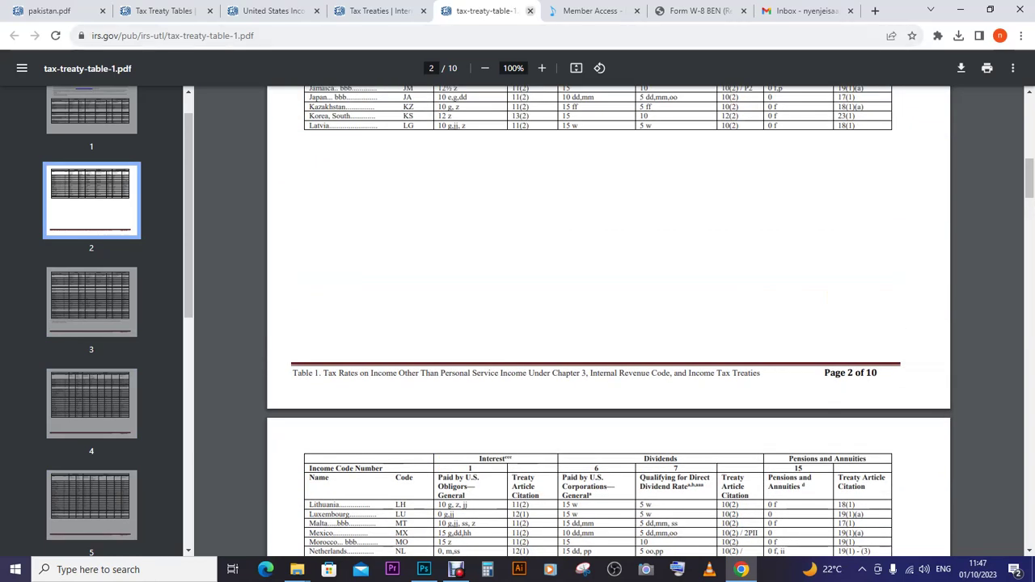
# - Close the treaty table PDF and search the IRS site for 'uganda tax treaty'
pyautogui.click(530, 10)
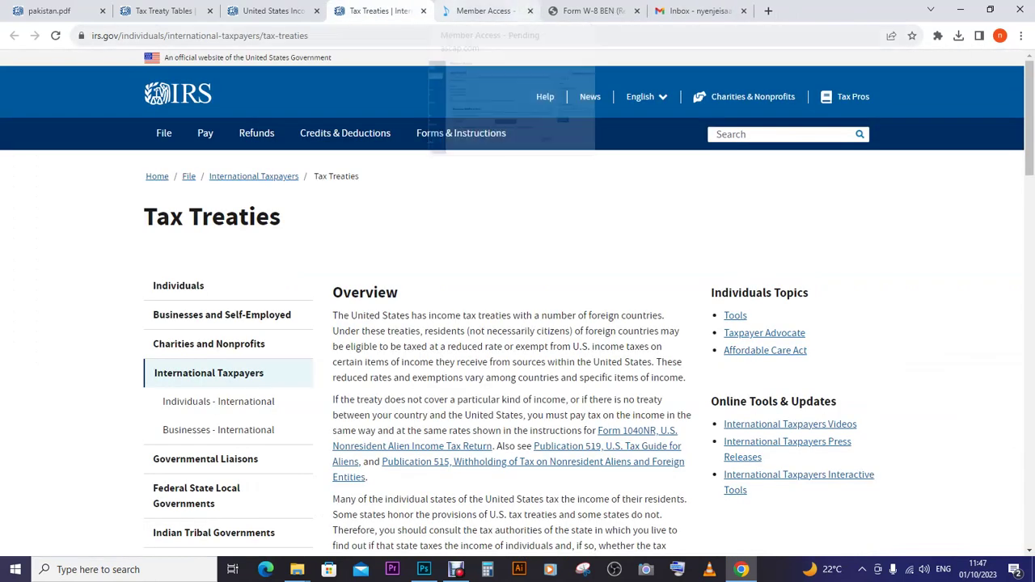
pyautogui.hotkey('ctrl', 'shift', 'Tab')
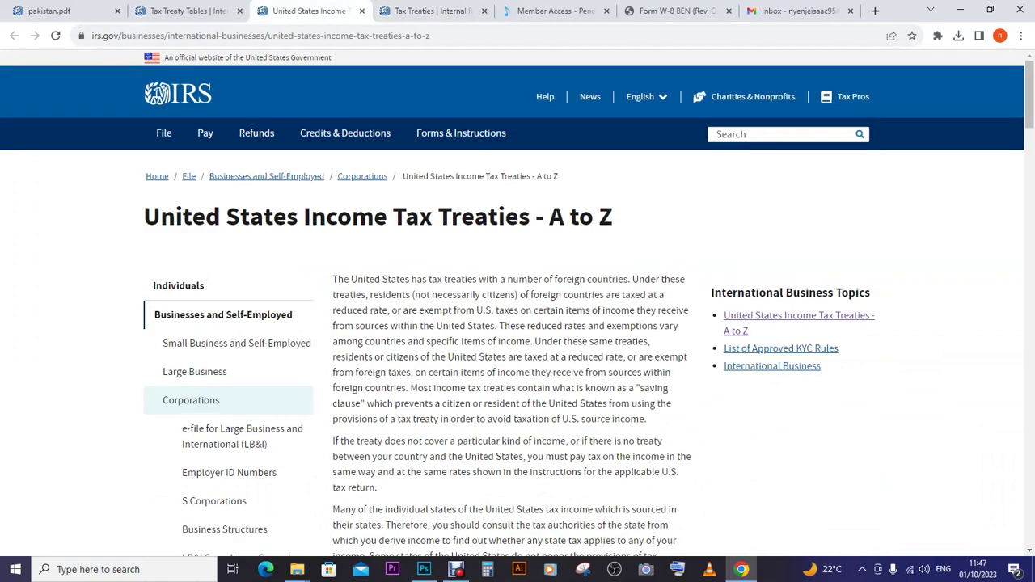
pyautogui.click(780, 134)
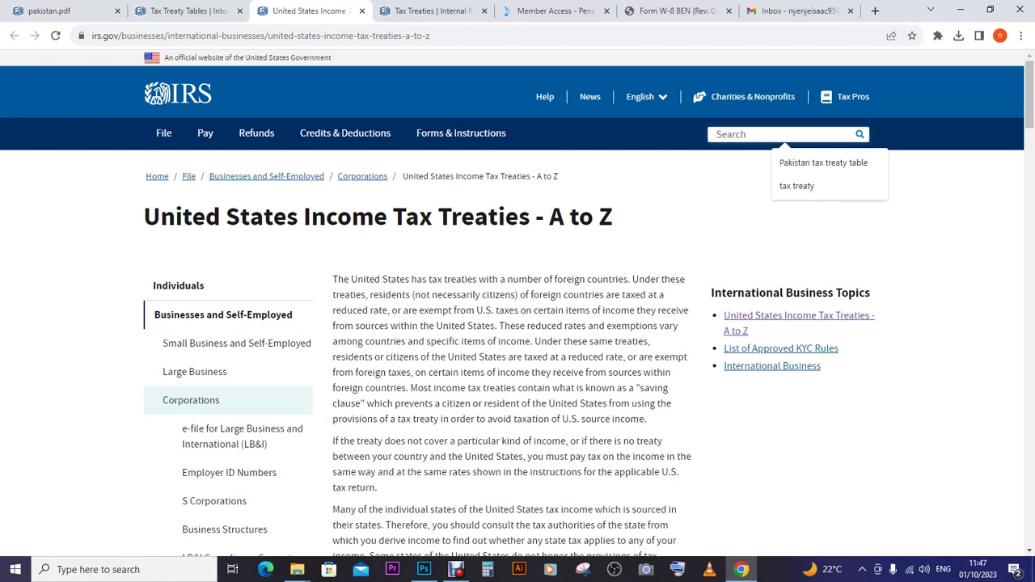
pyautogui.write('u')
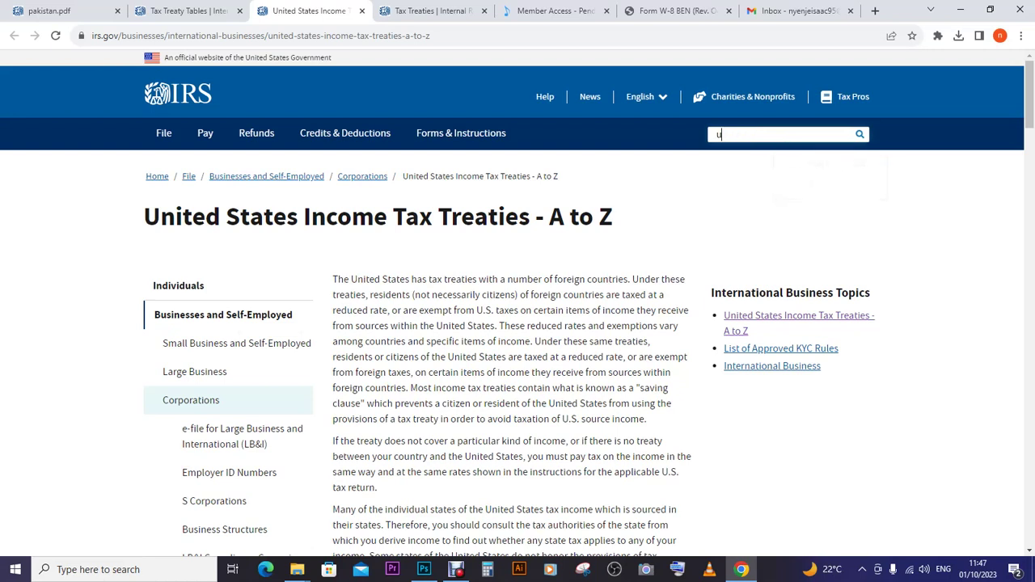
pyautogui.write('ganda tax treaty')
pyautogui.press('Return')
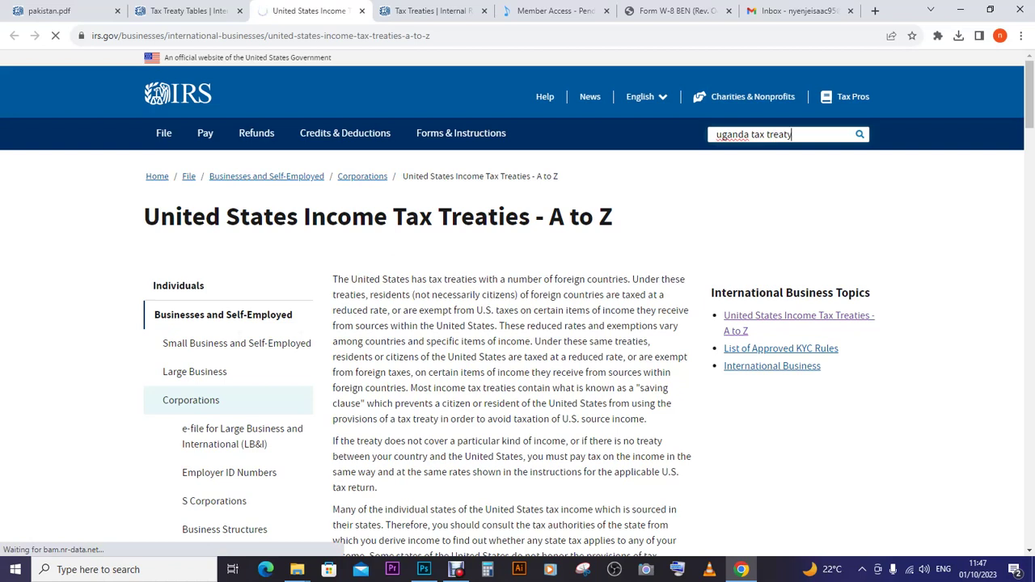
pyautogui.press('Return')
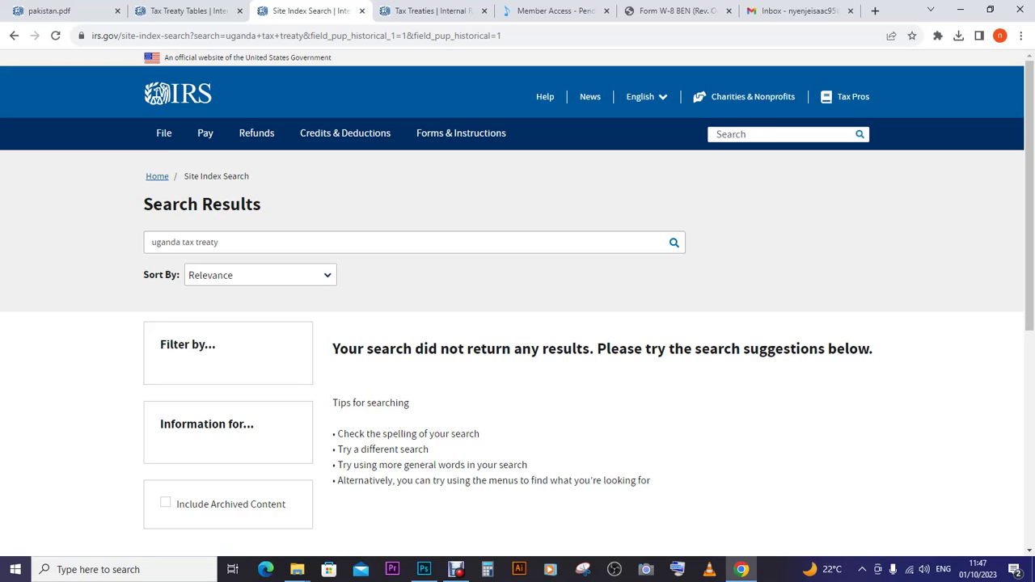
pyautogui.scroll(-4, 518, 302)
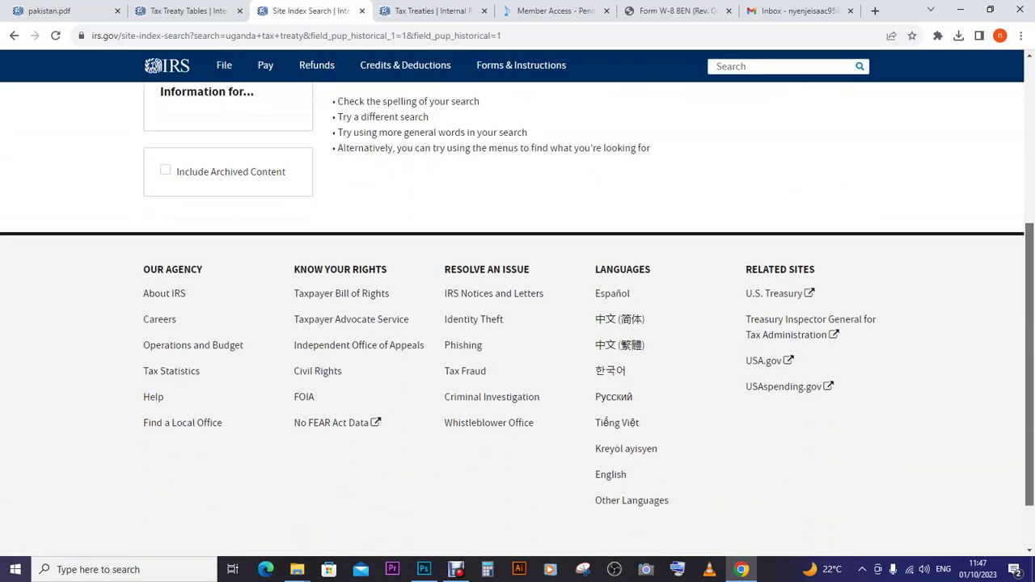
pyautogui.scroll(4, 518, 303)
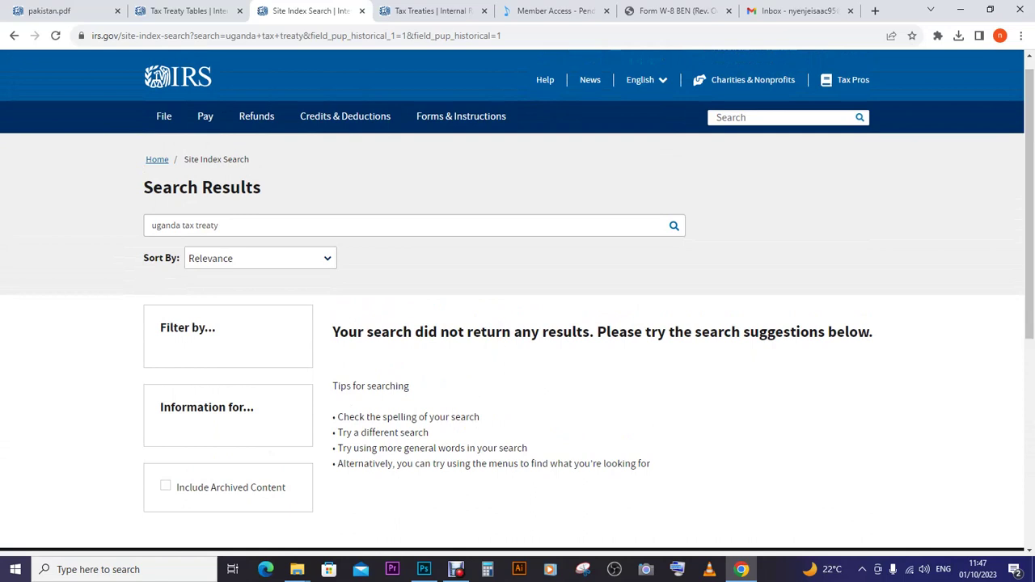
# - Search again for 'Uganda Tax treaty document', find no results, and return to the ASCAP page
pyautogui.click(219, 226)
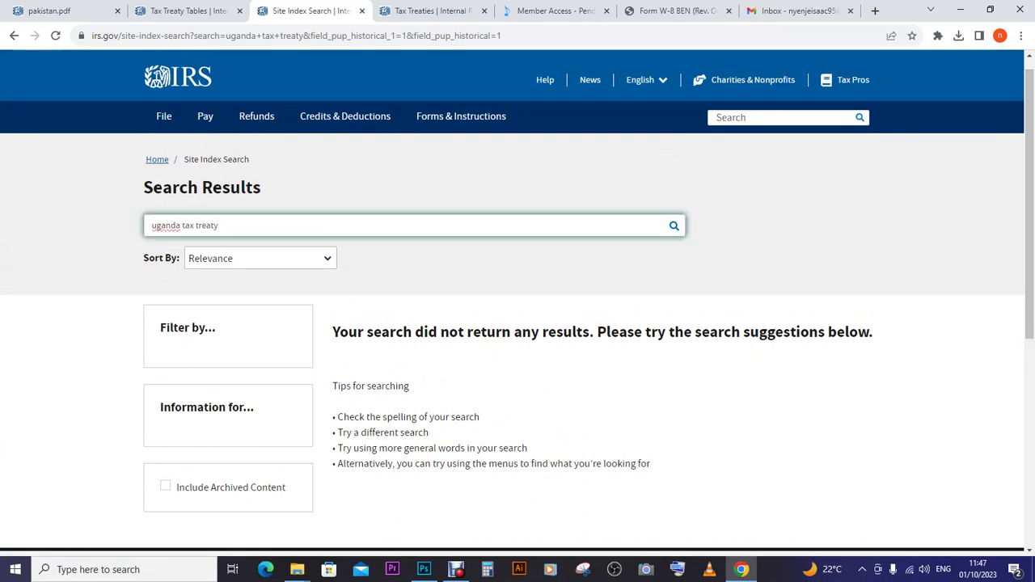
pyautogui.press('BackSpace')
pyautogui.press('BackSpace')
pyautogui.press('BackSpace')
pyautogui.press('BackSpace')
pyautogui.press('BackSpace')
pyautogui.press('BackSpace')
pyautogui.press('BackSpace')
pyautogui.press('BackSpace')
pyautogui.press('BackSpace')
pyautogui.press('BackSpace')
pyautogui.press('BackSpace')
pyautogui.press('BackSpace')
pyautogui.press('BackSpace')
pyautogui.press('BackSpace')
pyautogui.press('BackSpace')
pyautogui.press('BackSpace')
pyautogui.press('BackSpace')
pyautogui.write('Ugan')
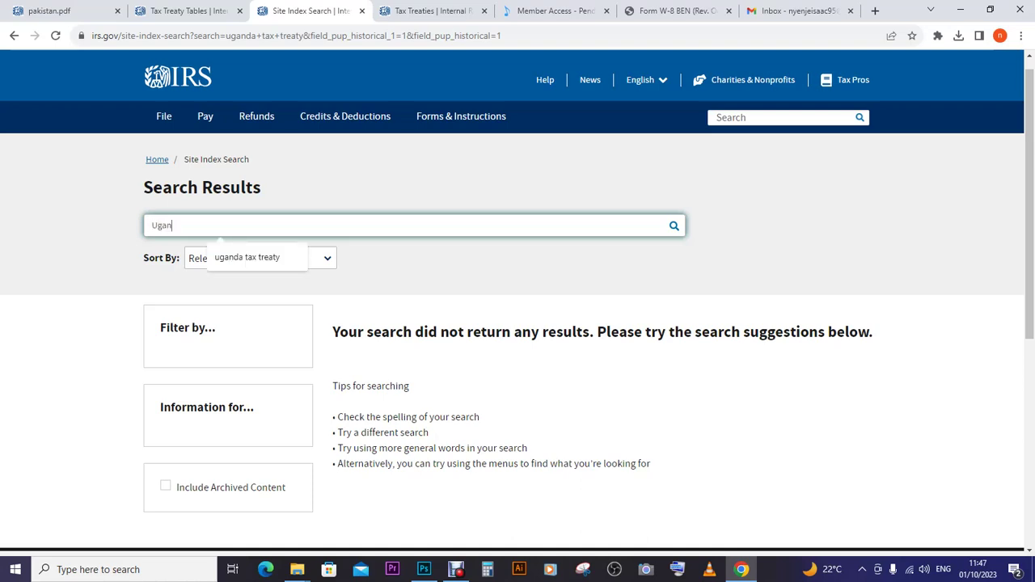
pyautogui.write('da Taxtreaty')
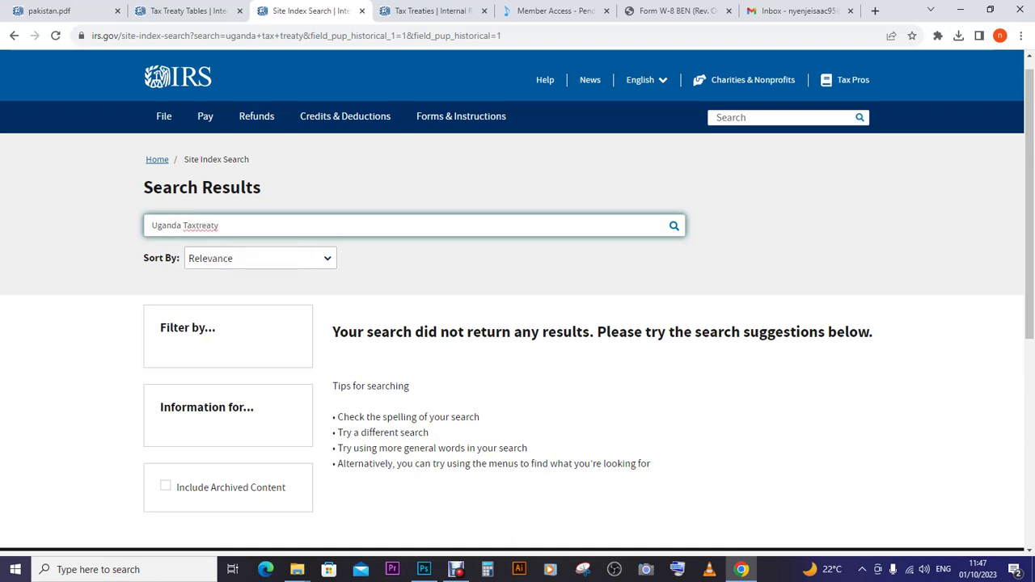
pyautogui.rightClick(206, 228)
pyautogui.click(226, 235)
pyautogui.write('document')
pyautogui.press('Return')
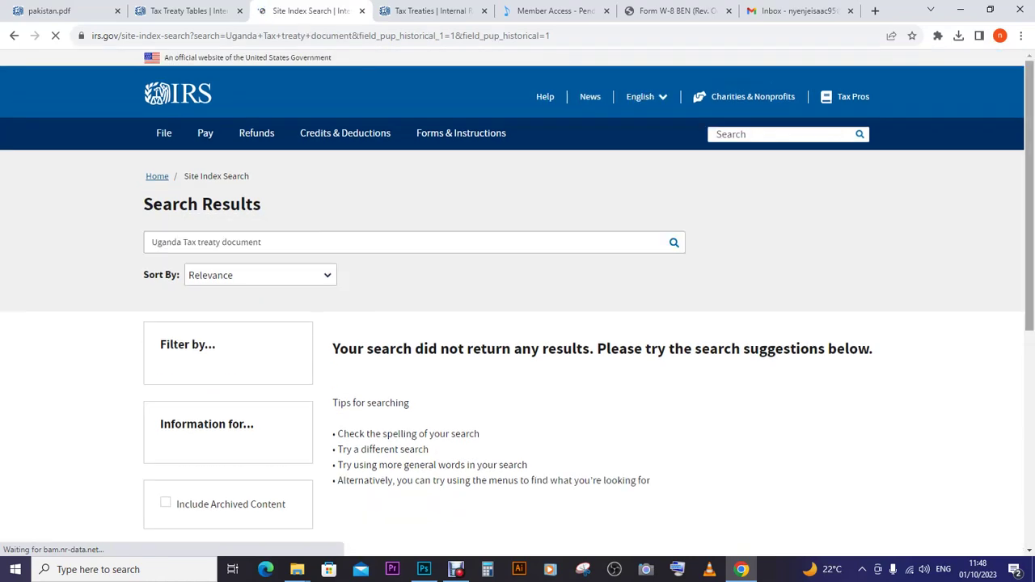
pyautogui.scroll(-5, 518, 324)
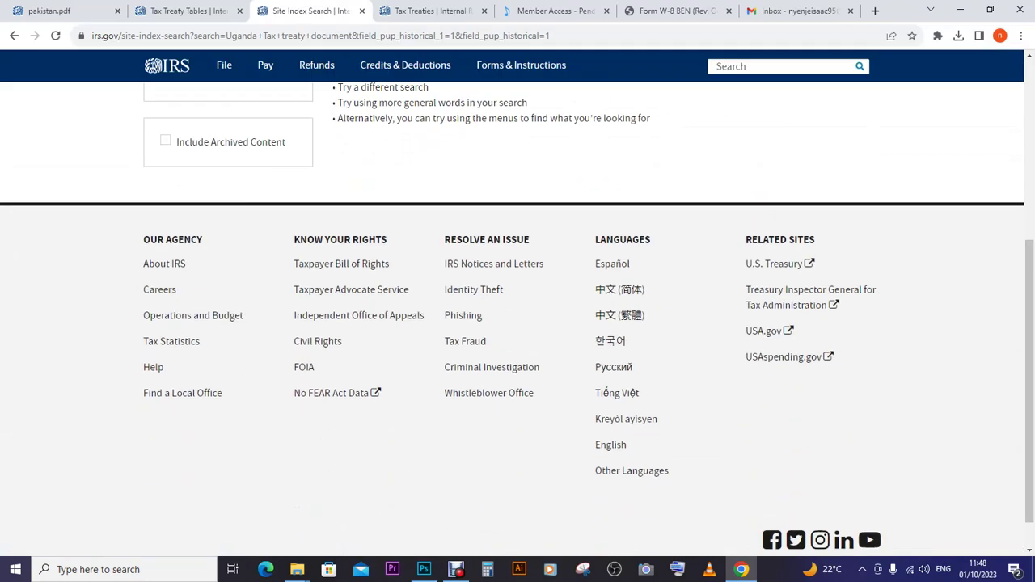
pyautogui.scroll(2, 518, 324)
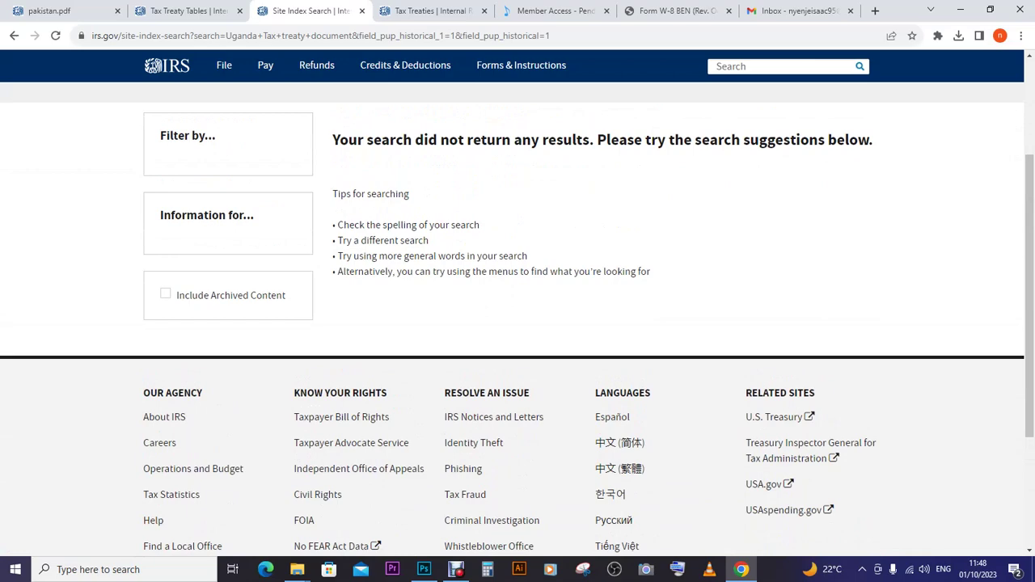
pyautogui.scroll(3, 517, 324)
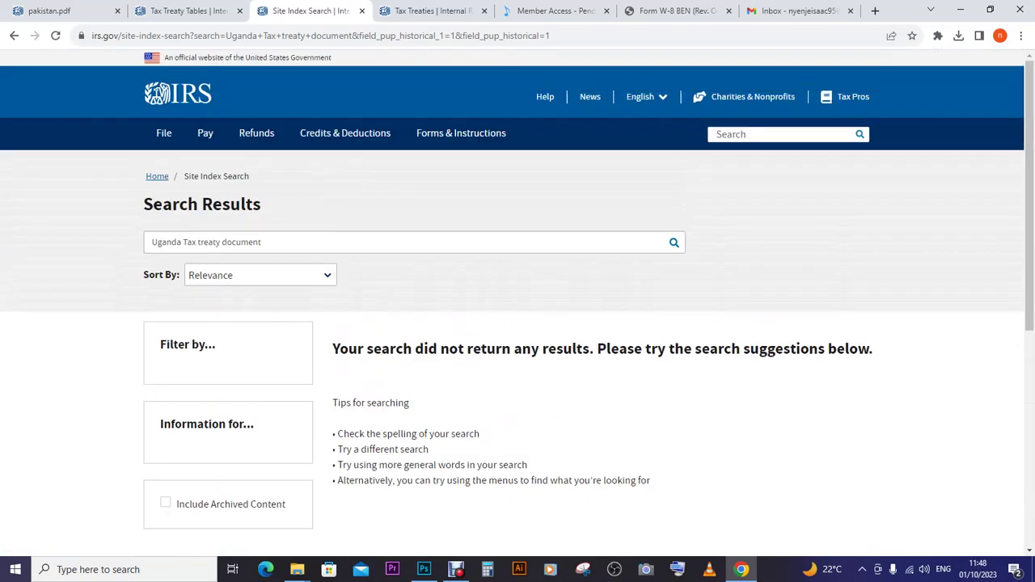
pyautogui.click(554, 10)
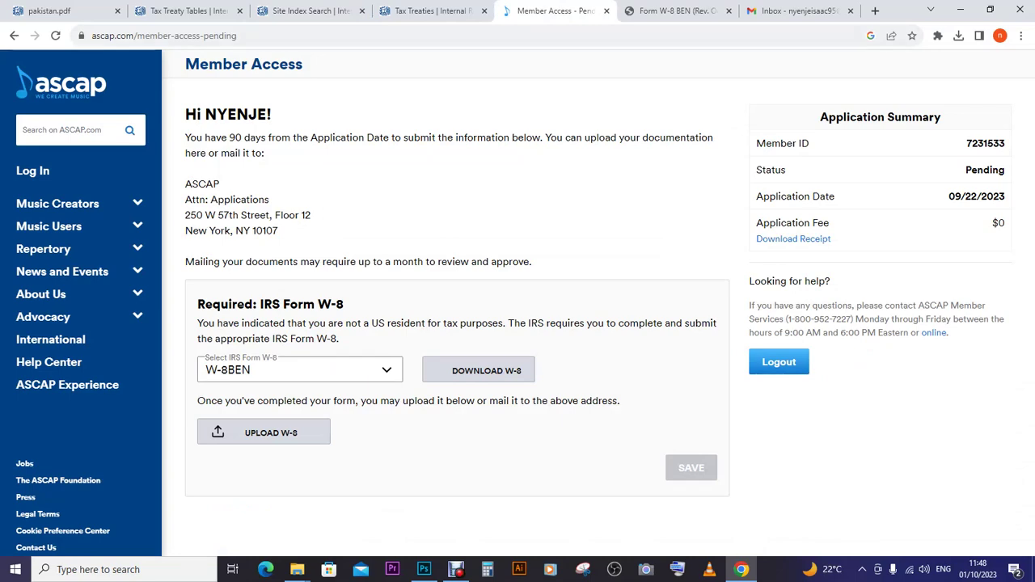
# - Compare the blank W-8BEN PDF with the filled-in form in Photoshop, then open pakistan.pdf
pyautogui.hotkey('ctrl', 'Tab')
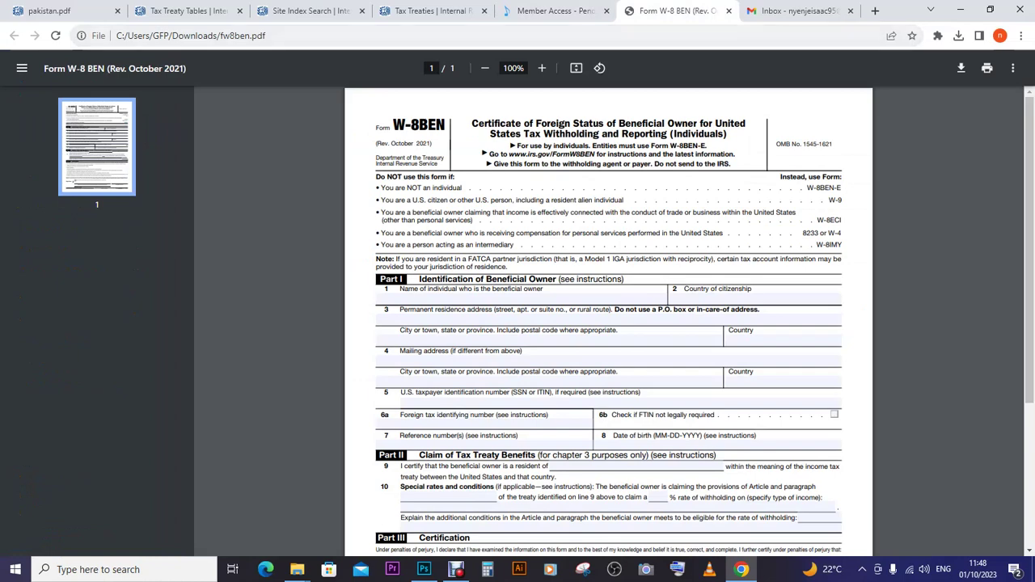
pyautogui.click(423, 569)
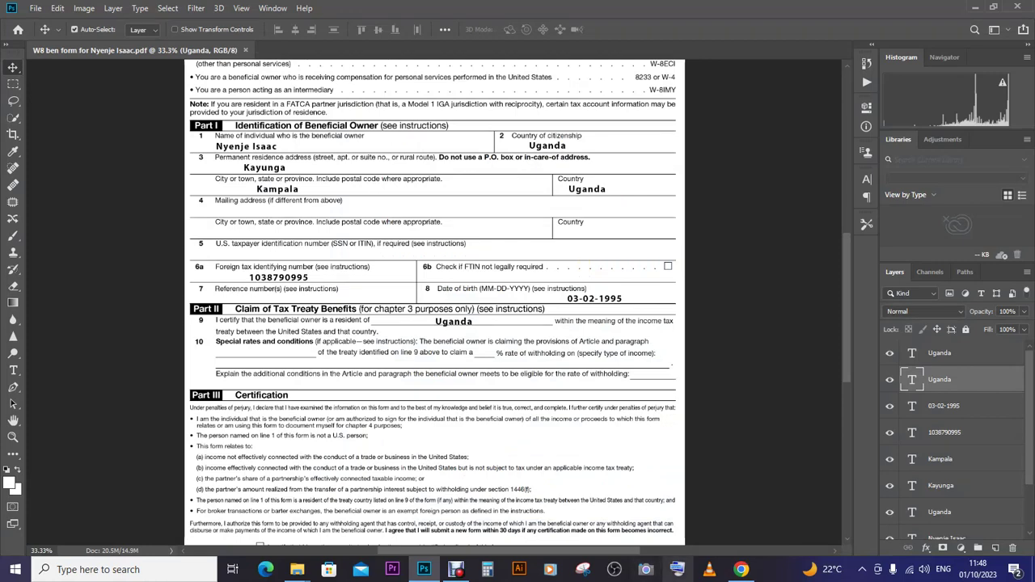
pyautogui.click(741, 570)
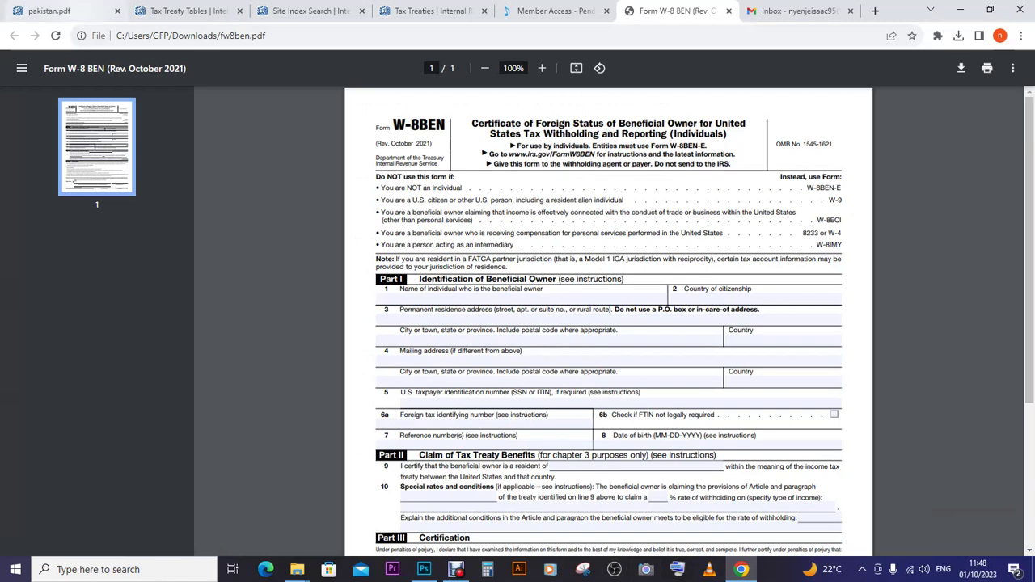
pyautogui.click(48, 10)
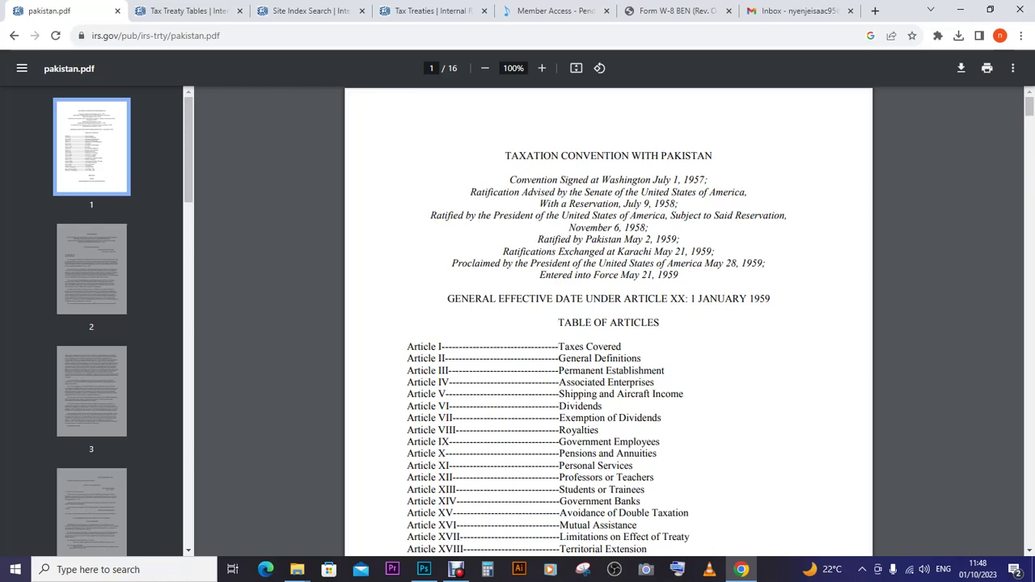
# - Jump to page 9 of the Pakistan treaty and select the Roman numeral VIII
pyautogui.write('9')
pyautogui.press('Return')
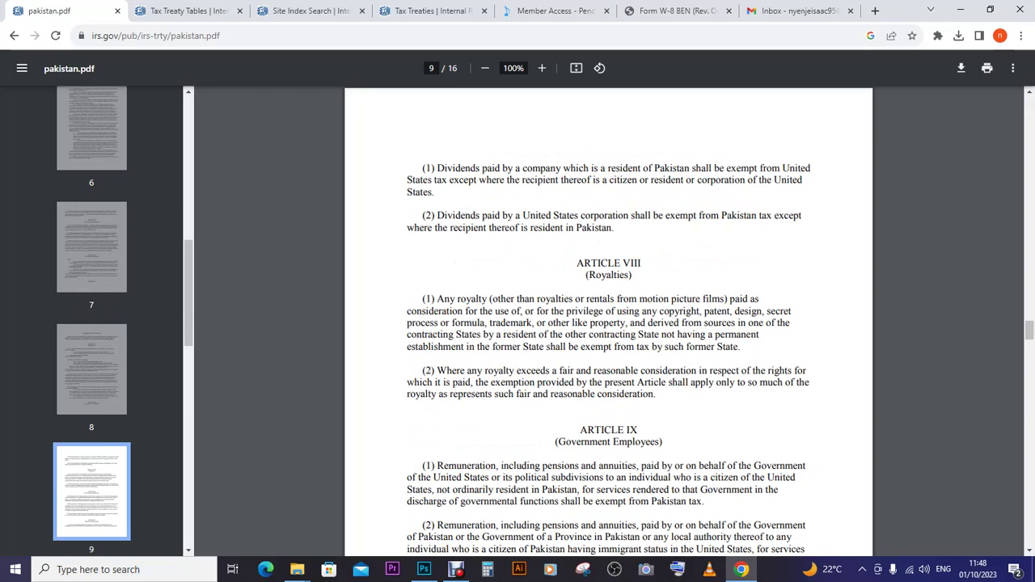
pyautogui.doubleClick(632, 263)
# - Google 'viii to number' in a new tab, then return to the treaty and Photoshop
pyautogui.hotkey('ctrl', 't')
pyautogui.write('viii')
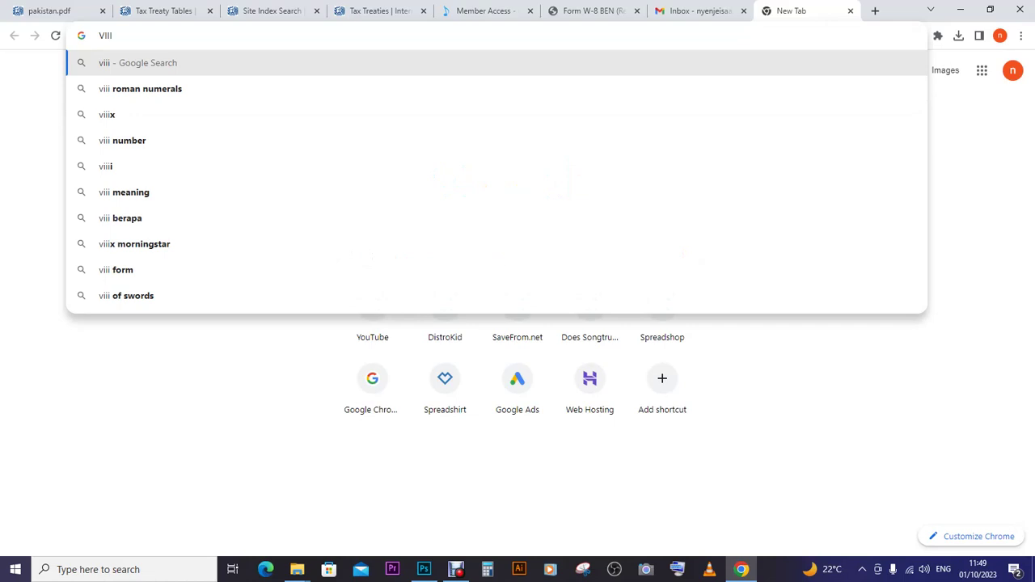
pyautogui.write('to num')
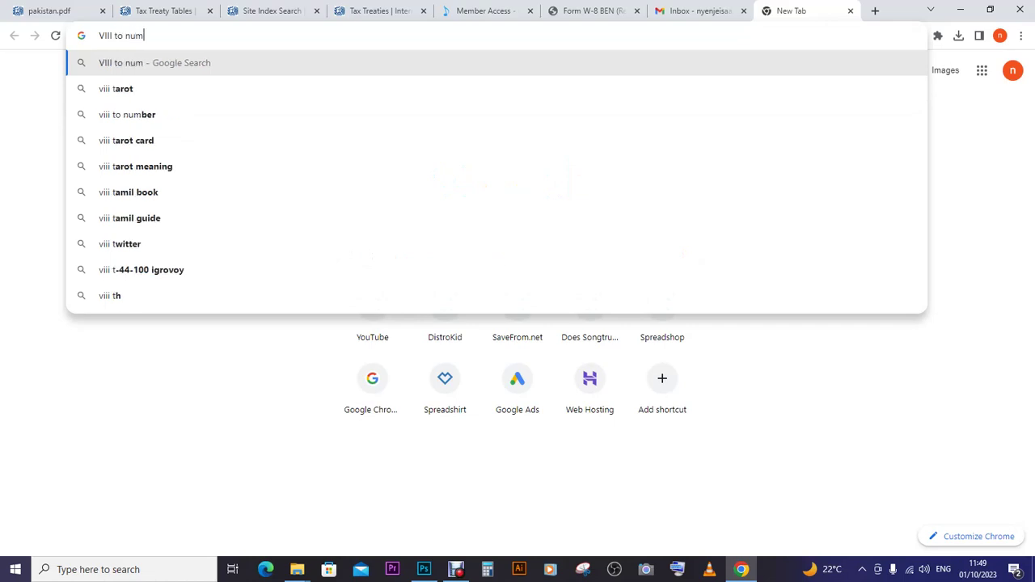
pyautogui.write('ber')
pyautogui.press('Return')
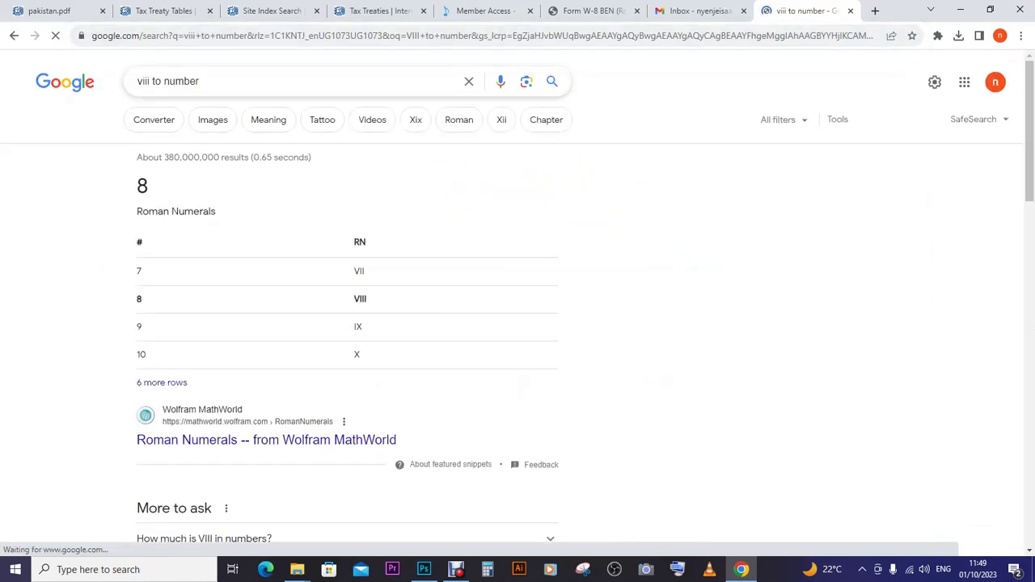
pyautogui.hotkey('ctrl', '1')
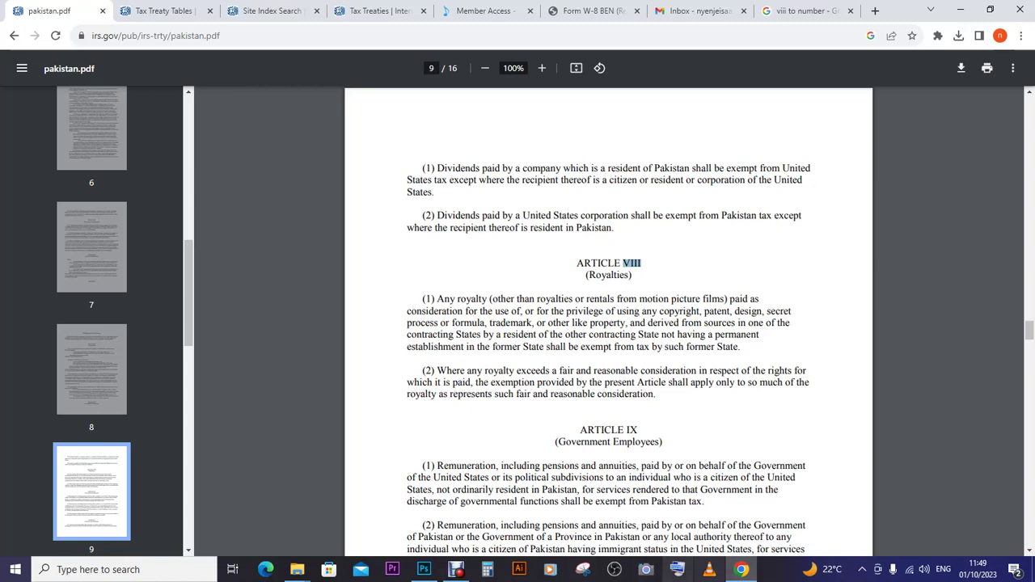
pyautogui.click(424, 570)
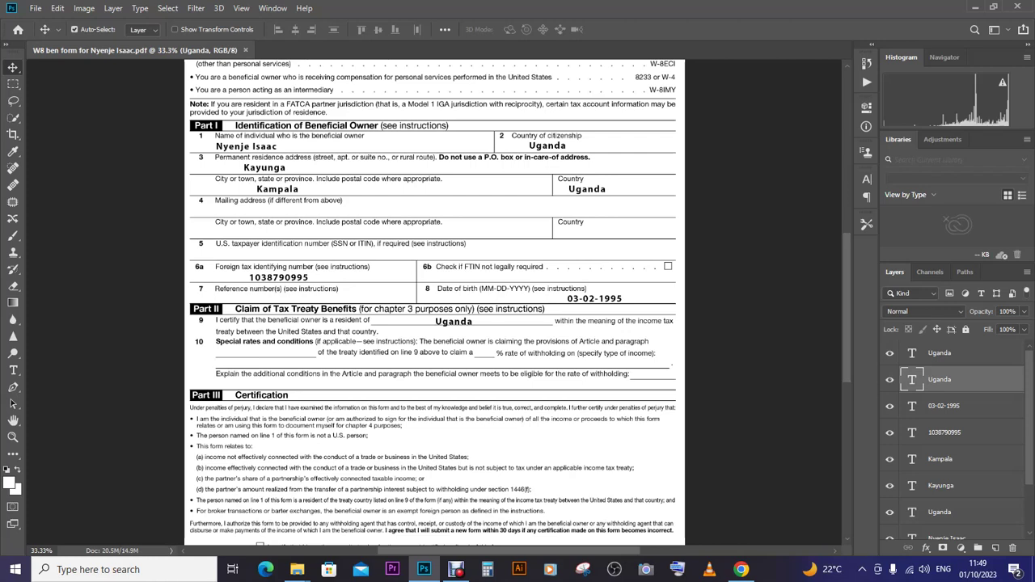
# - Duplicate the Uganda text layer onto line 10's blank and copy the ARTICLE VIII (Royalties) heading
pyautogui.moveTo(939, 380); pyautogui.dragTo(996, 547)
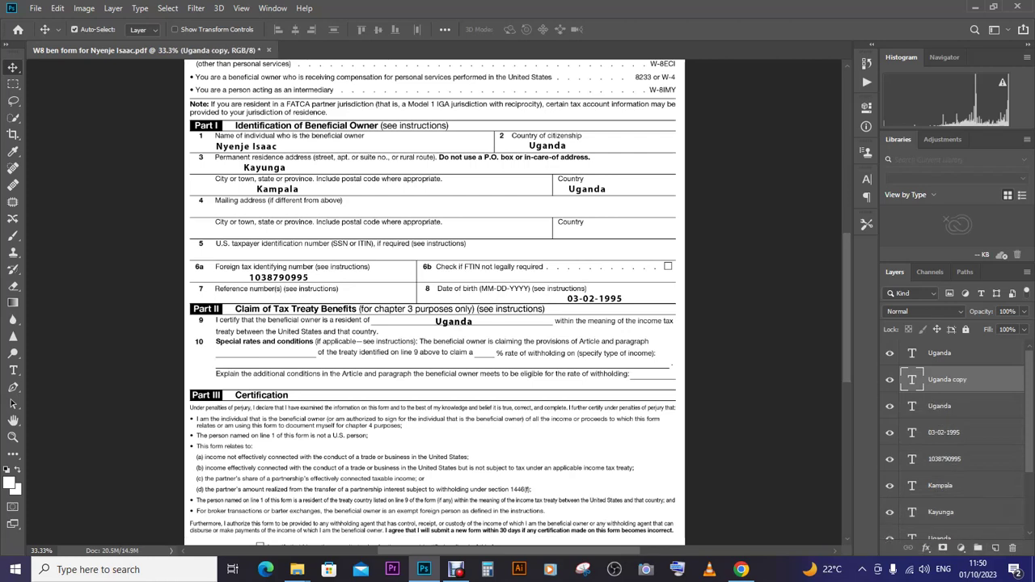
pyautogui.moveTo(469, 317); pyautogui.dragTo(274, 326)
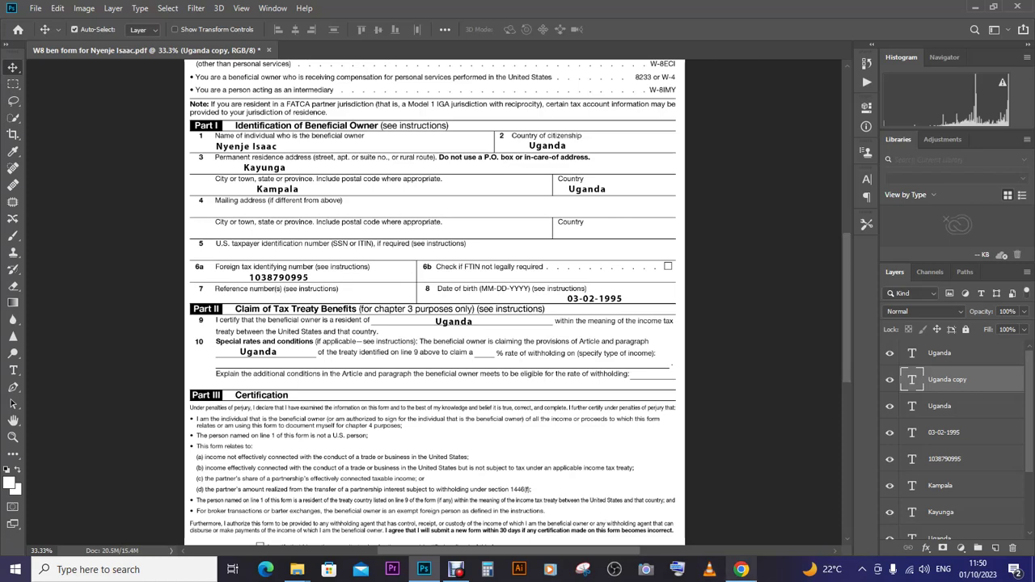
pyautogui.moveTo(741, 570)
pyautogui.click(741, 516)
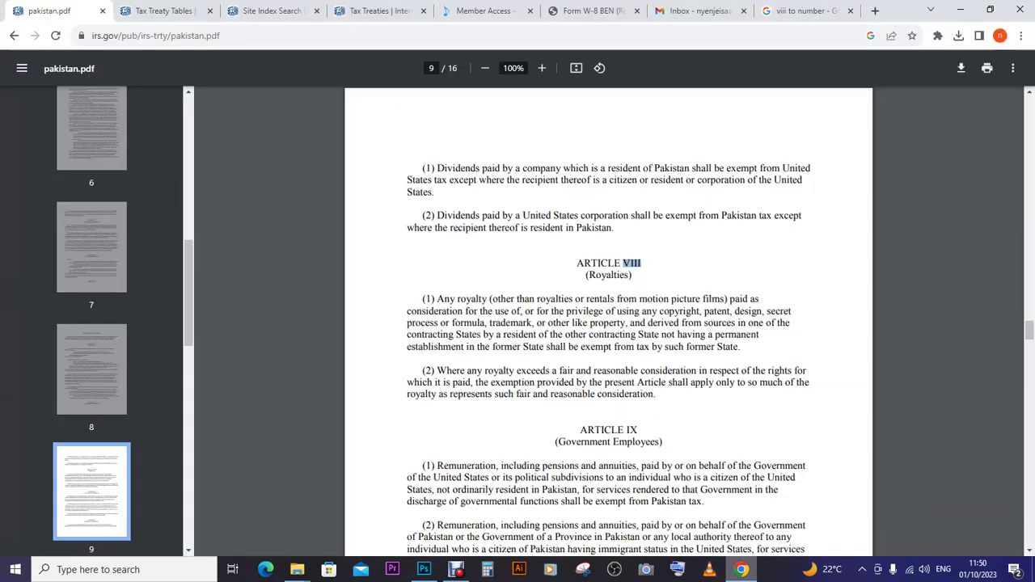
pyautogui.moveTo(577, 263); pyautogui.dragTo(632, 276)
pyautogui.hotkey('ctrl', 'c')
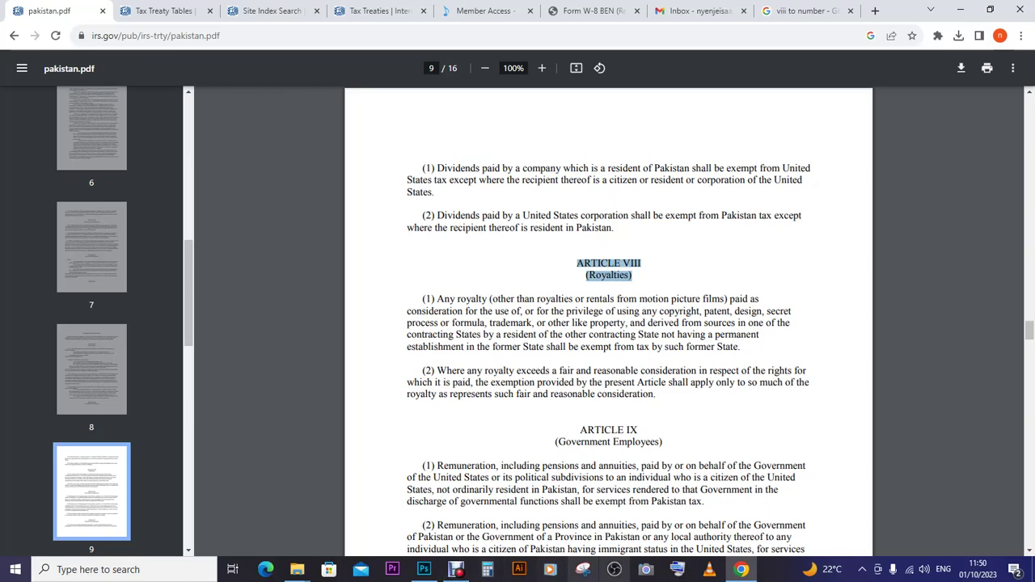
pyautogui.click(424, 569)
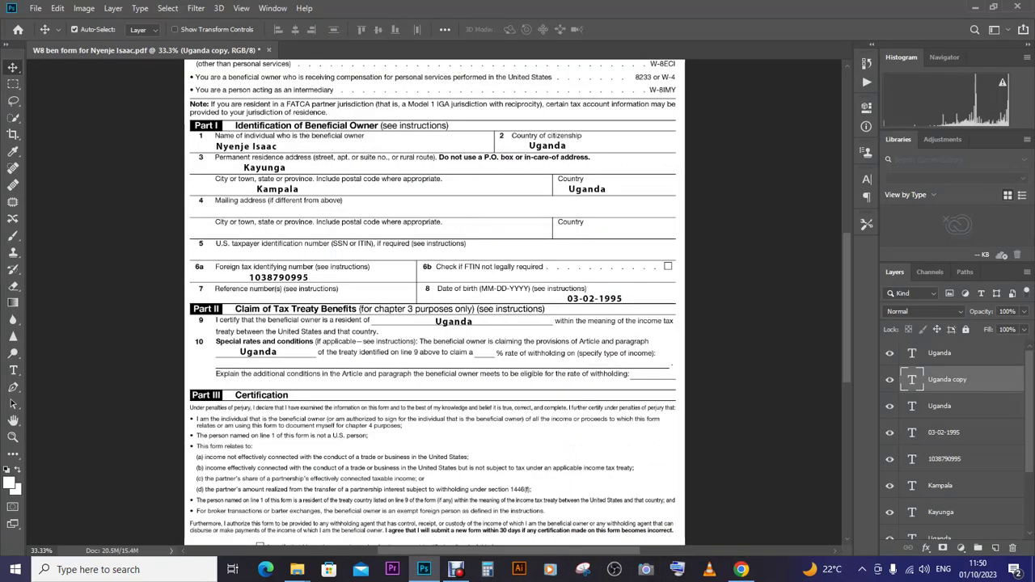
# - Replace the line-10 text with 'ARTICLE VIII (Royalties)' on a single line and commit
pyautogui.click(13, 371)
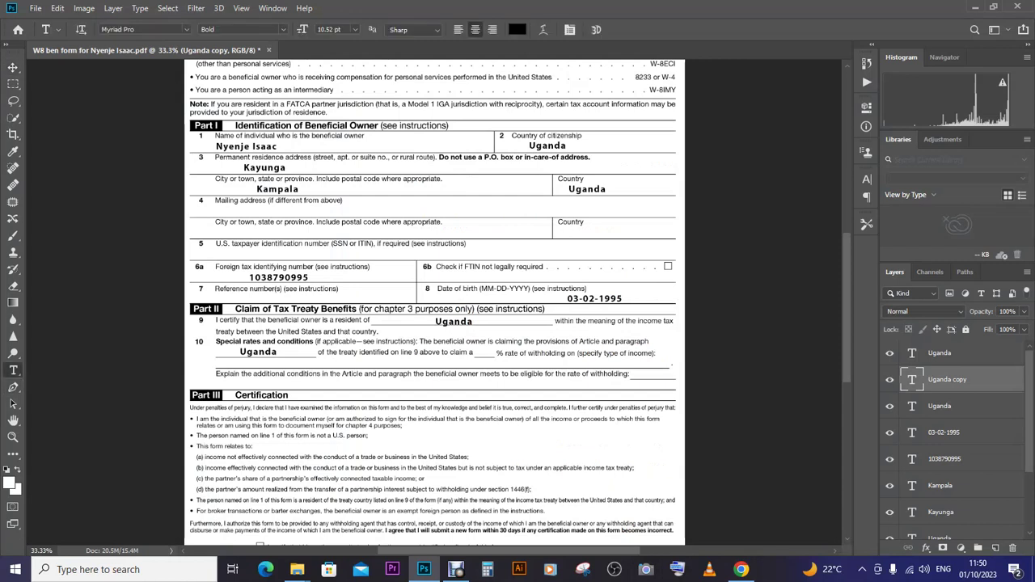
pyautogui.click(268, 353)
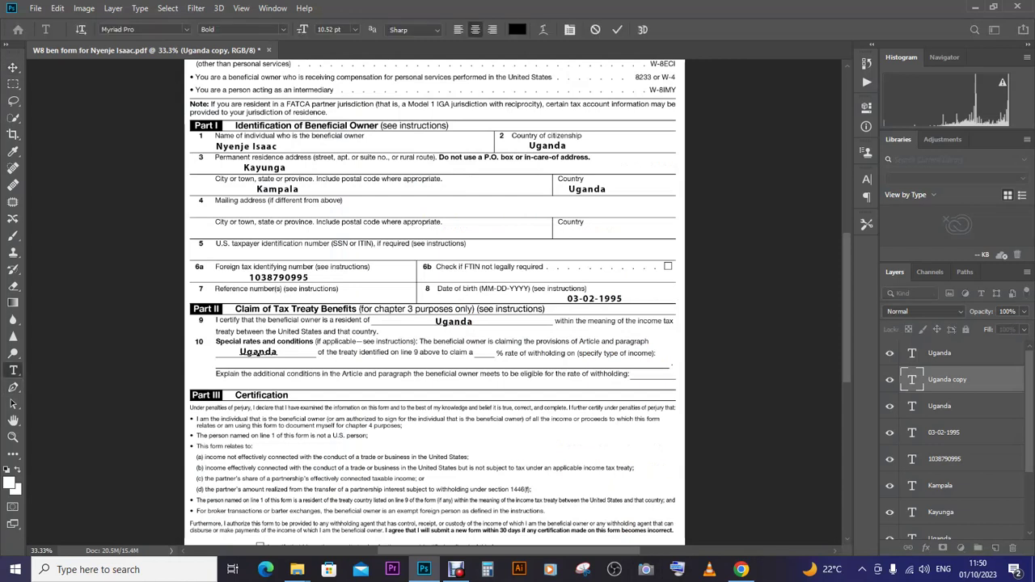
pyautogui.hotkey('ctrl', 'a')
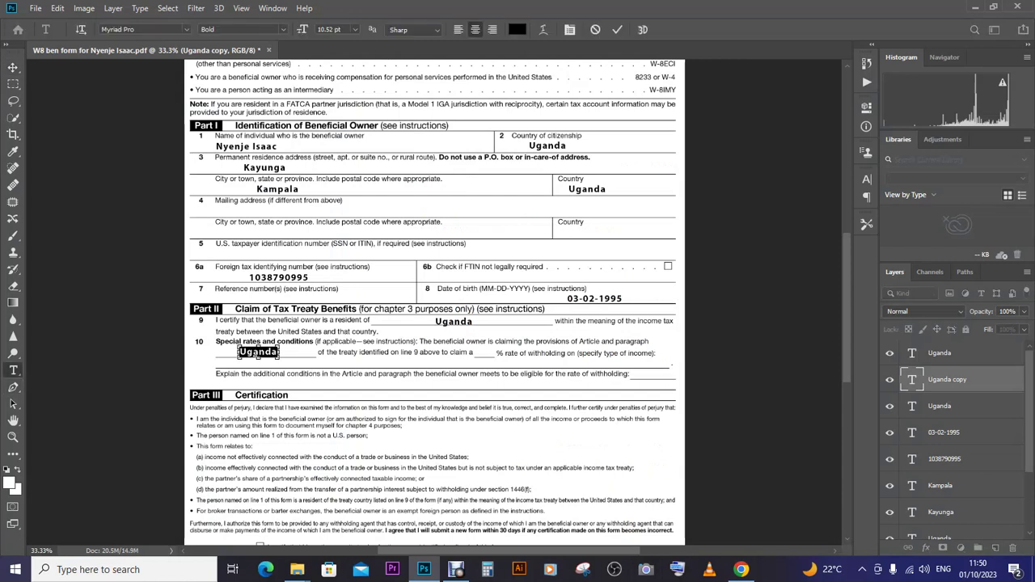
pyautogui.hotkey('ctrl', 'v')
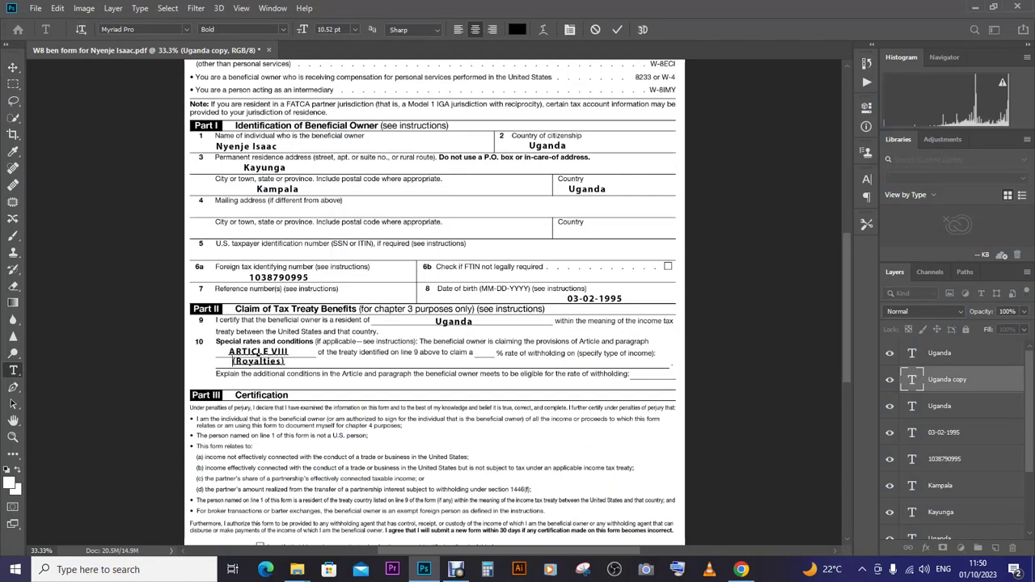
pyautogui.press('Home')
pyautogui.press('BackSpace')
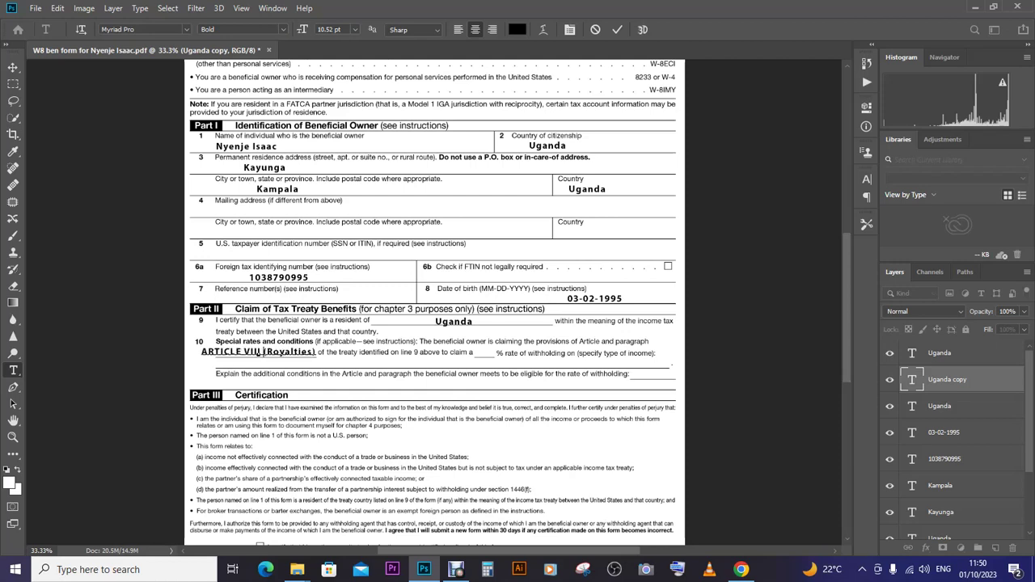
pyautogui.hotkey('ctrl', 'Return')
pyautogui.press('v')
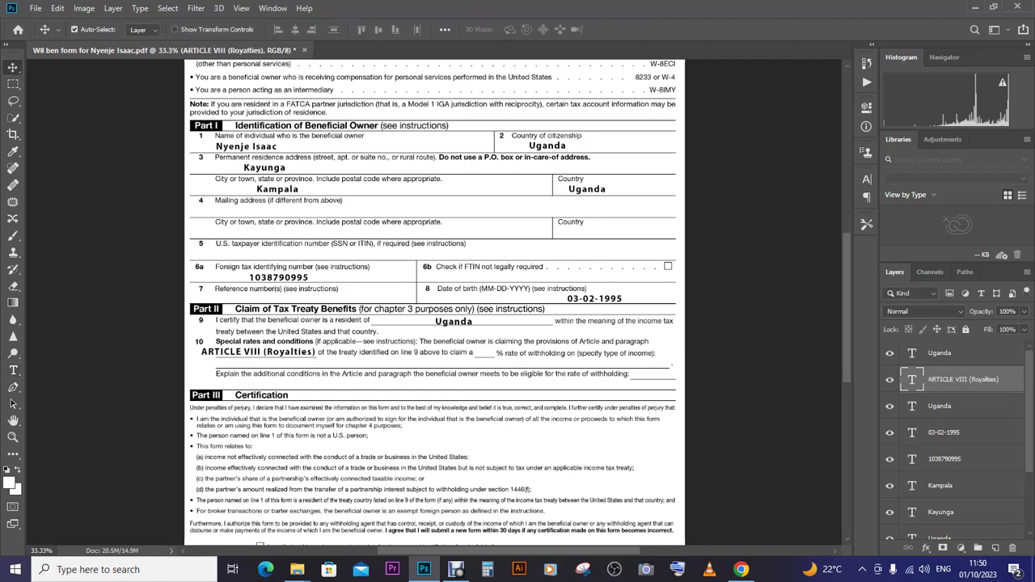
# - Shrink the article text to fit line 10 and append '(1) and (11)'
pyautogui.hotkey('ctrl', 't')
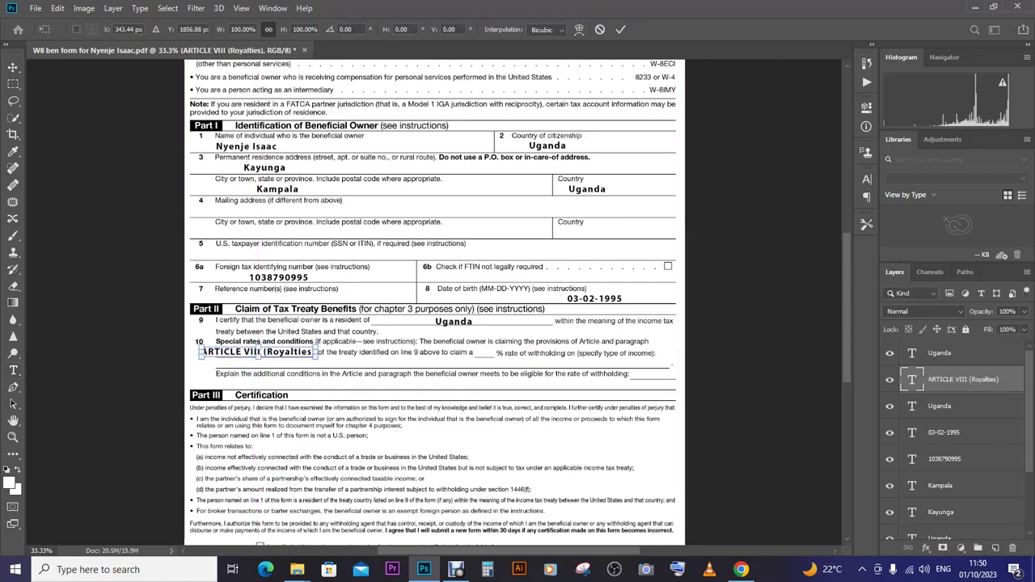
pyautogui.moveTo(317, 353); pyautogui.dragTo(275, 352)
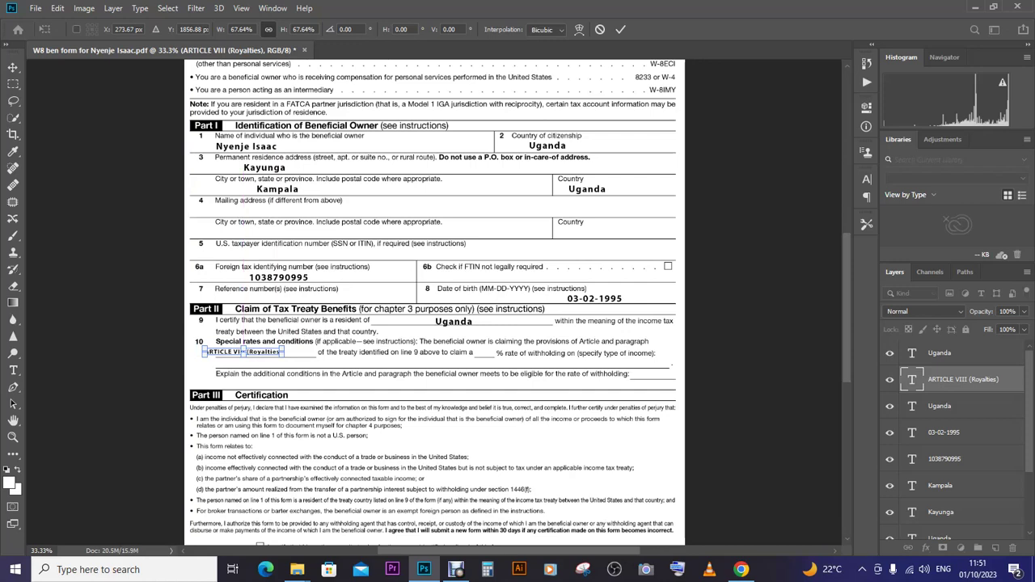
pyautogui.click(13, 370)
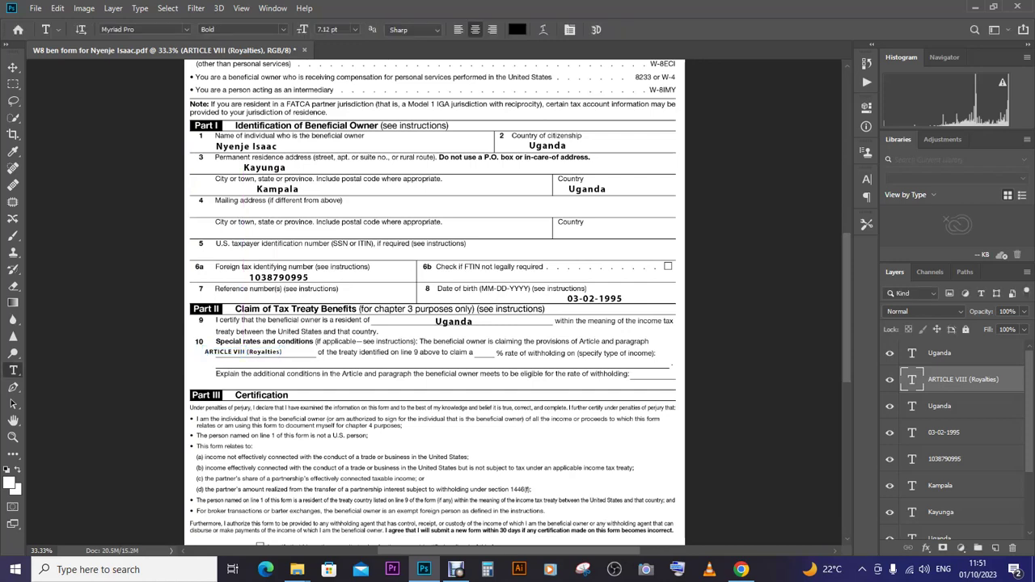
pyautogui.click(243, 353)
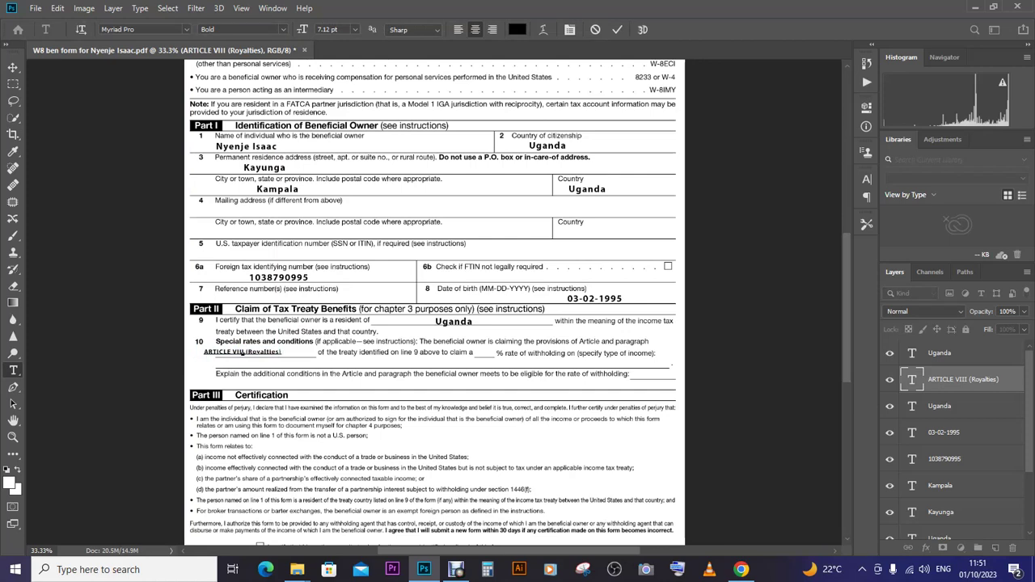
pyautogui.write('(1) and (11)')
pyautogui.click(13, 67)
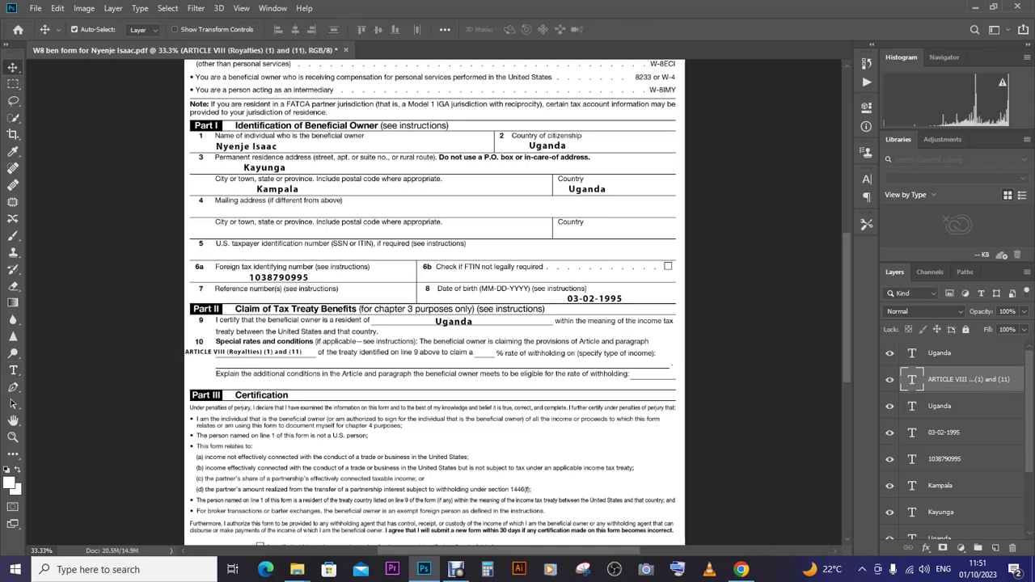
pyautogui.press('Right')
pyautogui.press('Right')
pyautogui.press('Right')
pyautogui.press('Right')
pyautogui.press('Right')
pyautogui.press('Right')
pyautogui.press('Right')
pyautogui.press('Right')
pyautogui.press('Right')
pyautogui.press('Right')
pyautogui.press('Right')
pyautogui.press('Right')
pyautogui.press('Right')
pyautogui.press('Right')
pyautogui.press('Right')
pyautogui.press('Right')
pyautogui.press('Right')
pyautogui.press('Right')
pyautogui.press('Right')
pyautogui.press('Right')
pyautogui.press('Right')
pyautogui.press('Right')
pyautogui.press('Right')
pyautogui.press('Right')
pyautogui.press('Right')
pyautogui.press('Right')
pyautogui.press('Right')
pyautogui.press('Right')
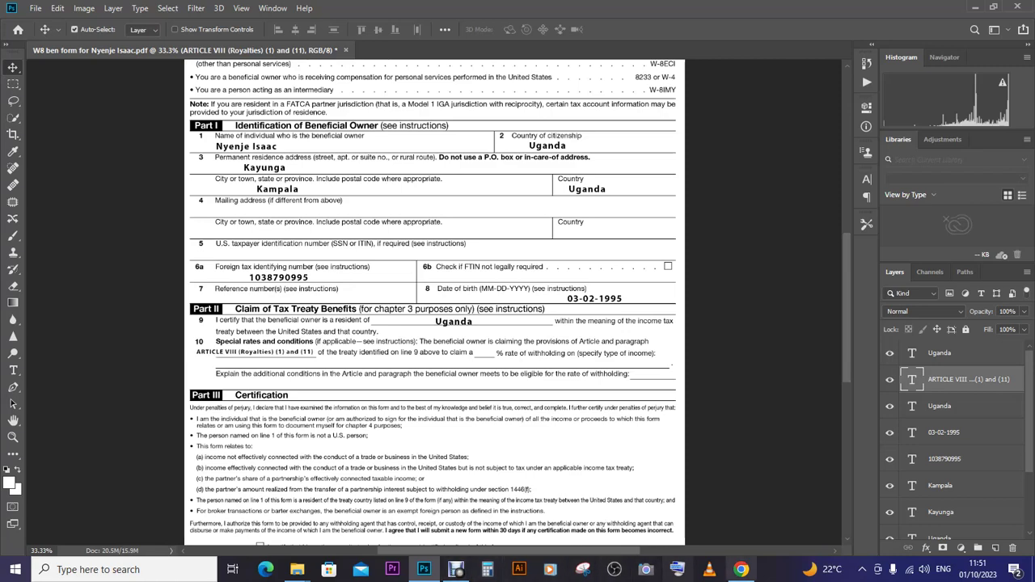
# - Check the treaty again and correct the paragraph reference to '(1) and (2)'
pyautogui.click(741, 570)
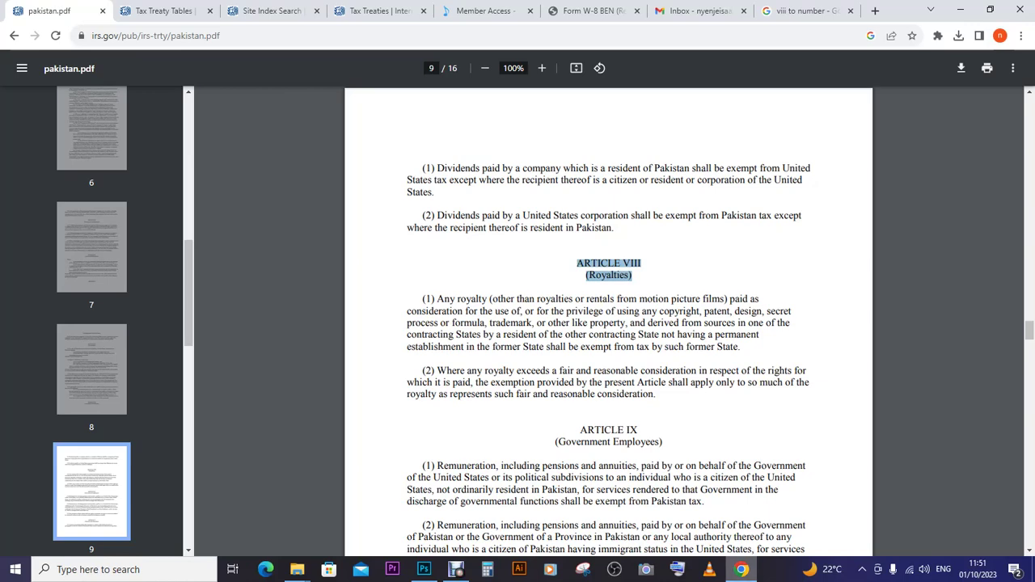
pyautogui.click(424, 570)
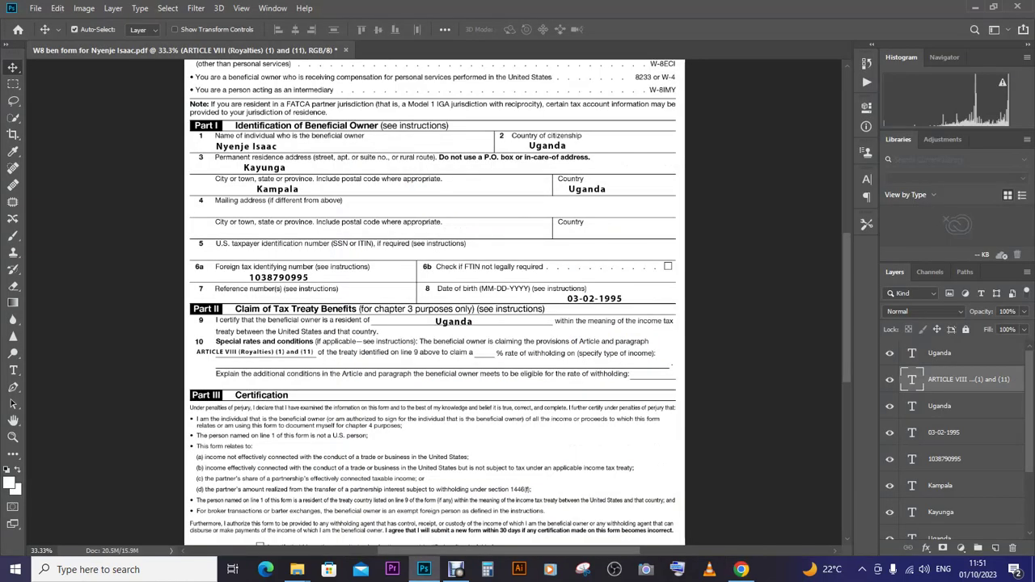
pyautogui.click(13, 369)
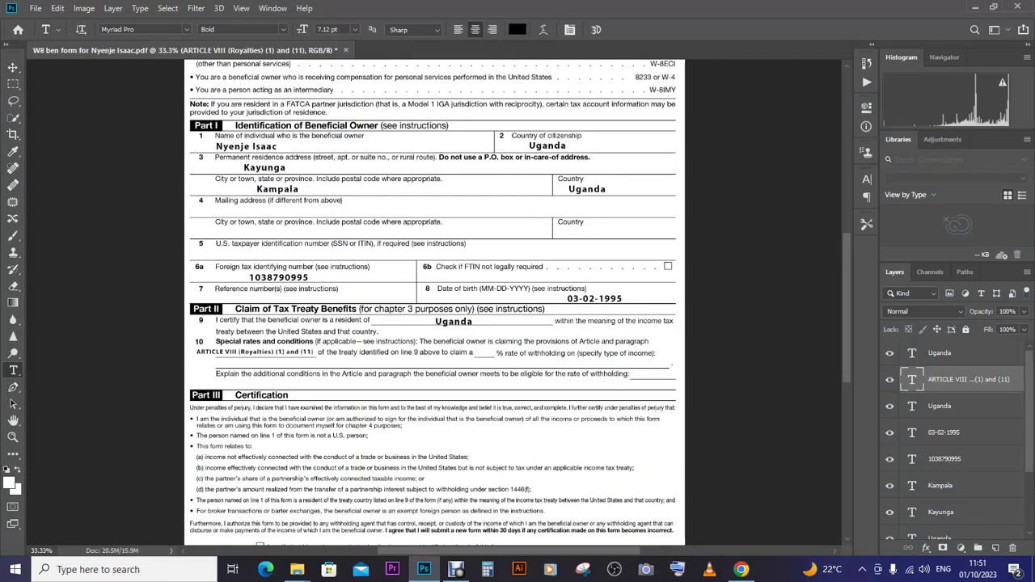
pyautogui.click(311, 353)
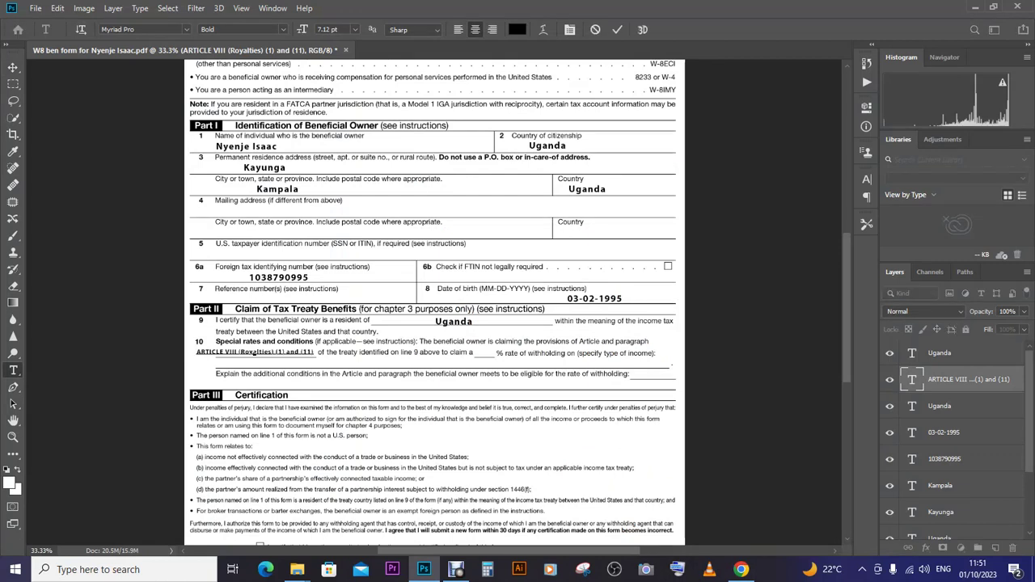
pyautogui.press('BackSpace')
pyautogui.press('BackSpace')
pyautogui.press('BackSpace')
pyautogui.press('BackSpace')
pyautogui.write('2')
pyautogui.hotkey('ctrl', 'Return')
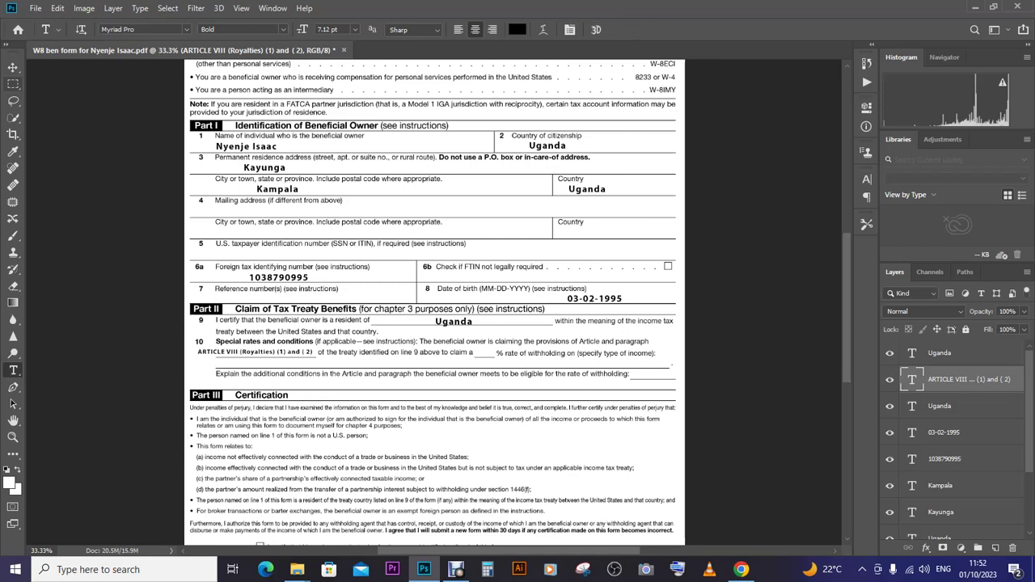
# - Save the form with Ctrl+S and duplicate the article text layer
pyautogui.click(13, 67)
pyautogui.hotkey('ctrl', 's')
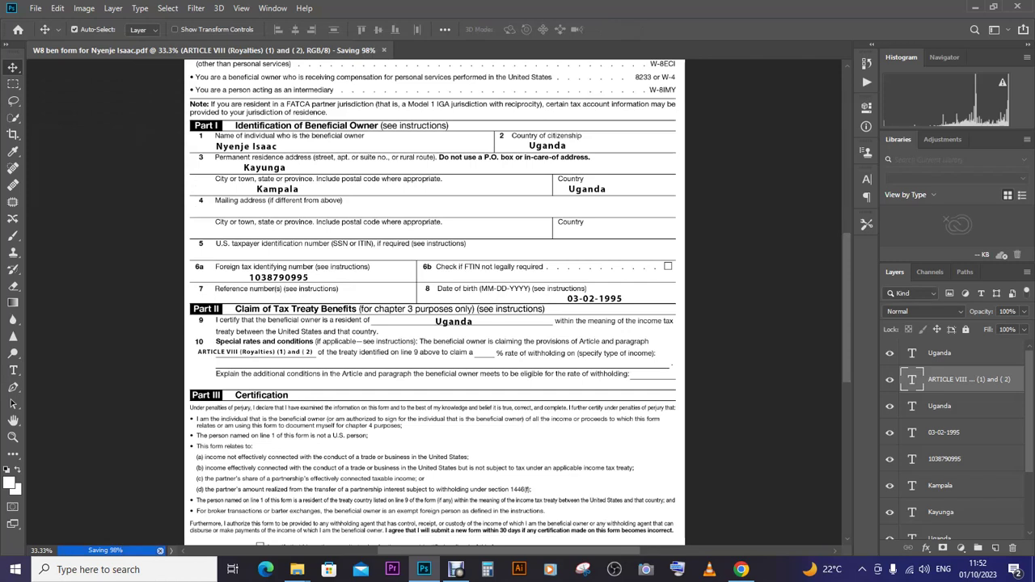
pyautogui.moveTo(969, 379); pyautogui.dragTo(995, 548)
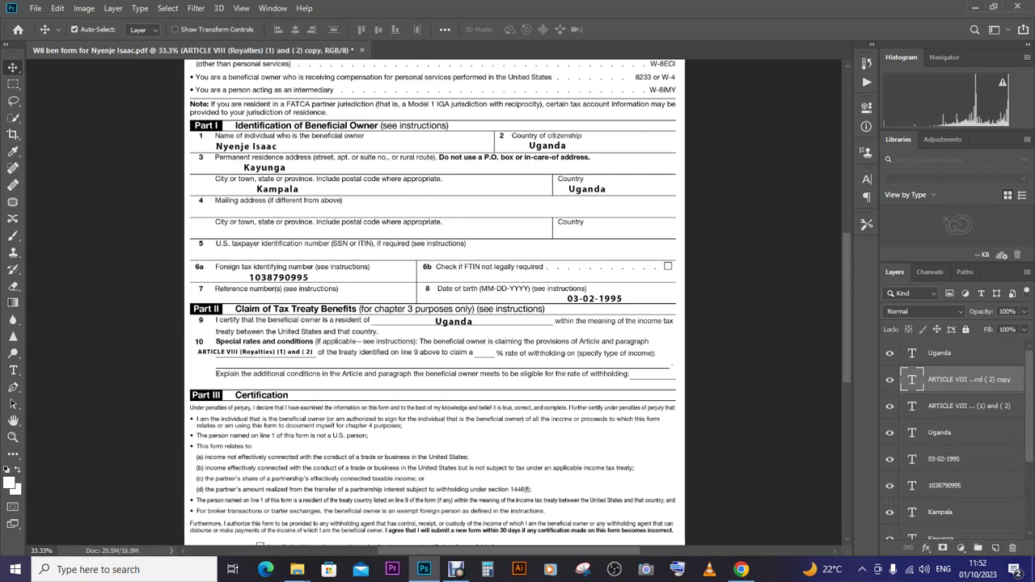
# - Move the copied text to line 10's withholding-rate blank and retype it as 0
pyautogui.moveTo(312, 353); pyautogui.dragTo(566, 328)
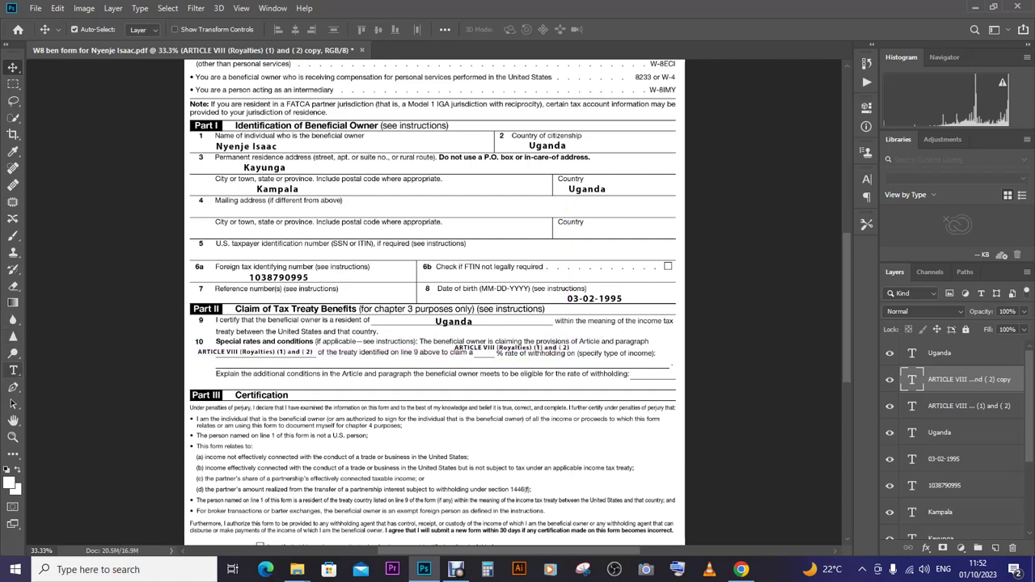
pyautogui.click(13, 370)
pyautogui.click(511, 348)
pyautogui.hotkey('ctrl', 'a')
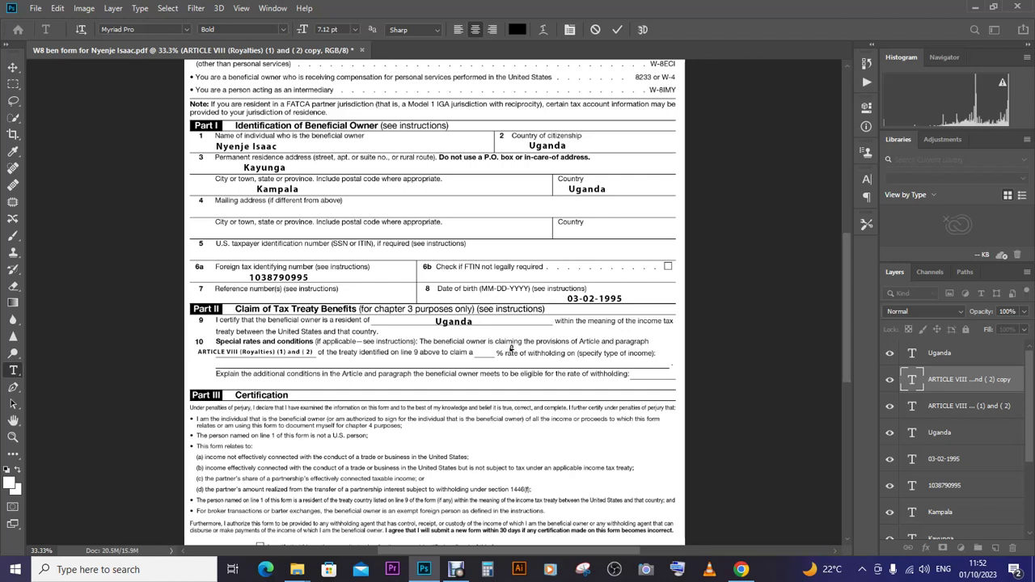
pyautogui.hotkey('ctrl', 'Return')
pyautogui.press('v')
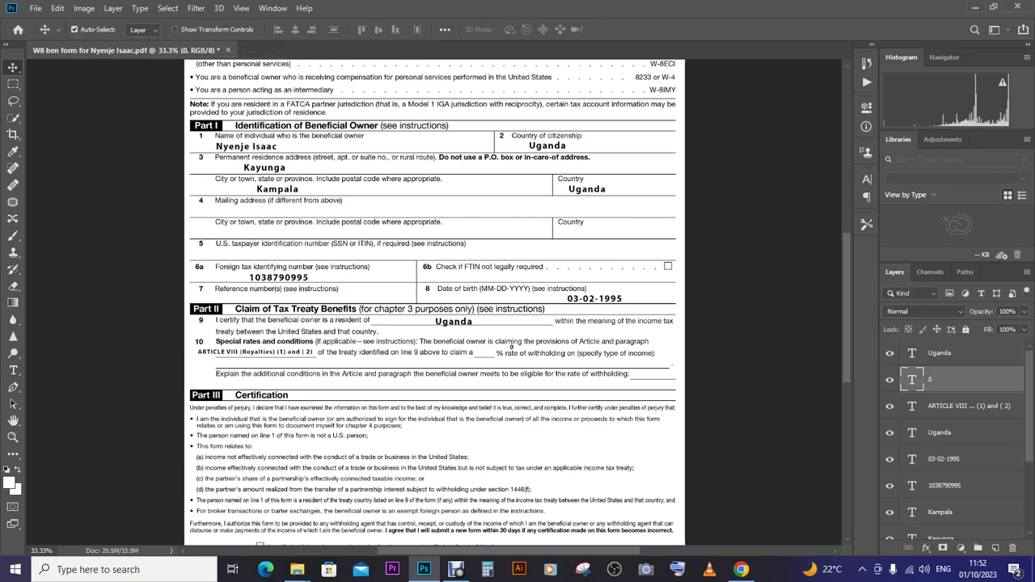
# - Enlarge the 0 to match the other entries and duplicate its text layer
pyautogui.hotkey('ctrl', 't')
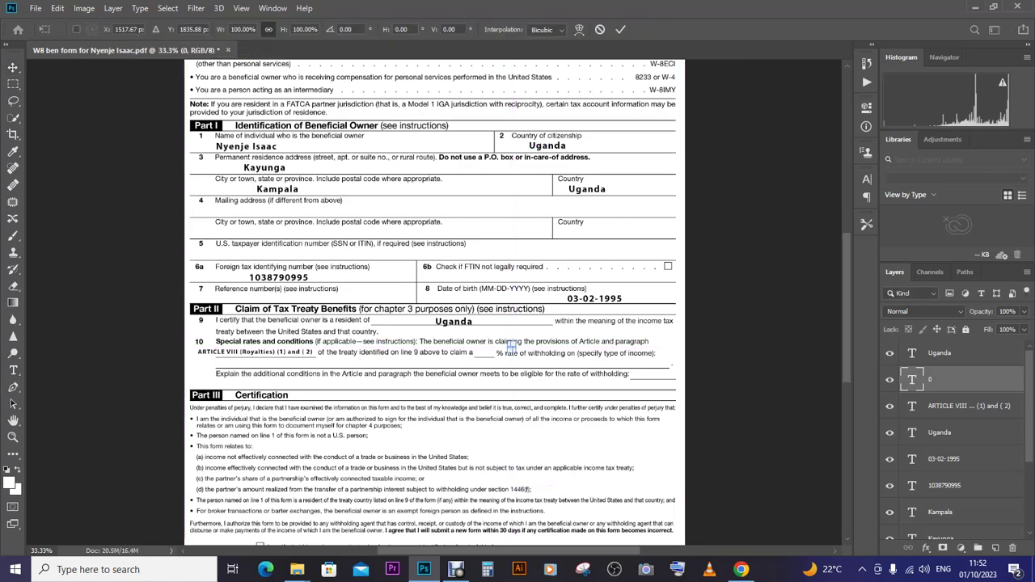
pyautogui.hotkey('ctrl', '+')
pyautogui.hotkey('ctrl', '+')
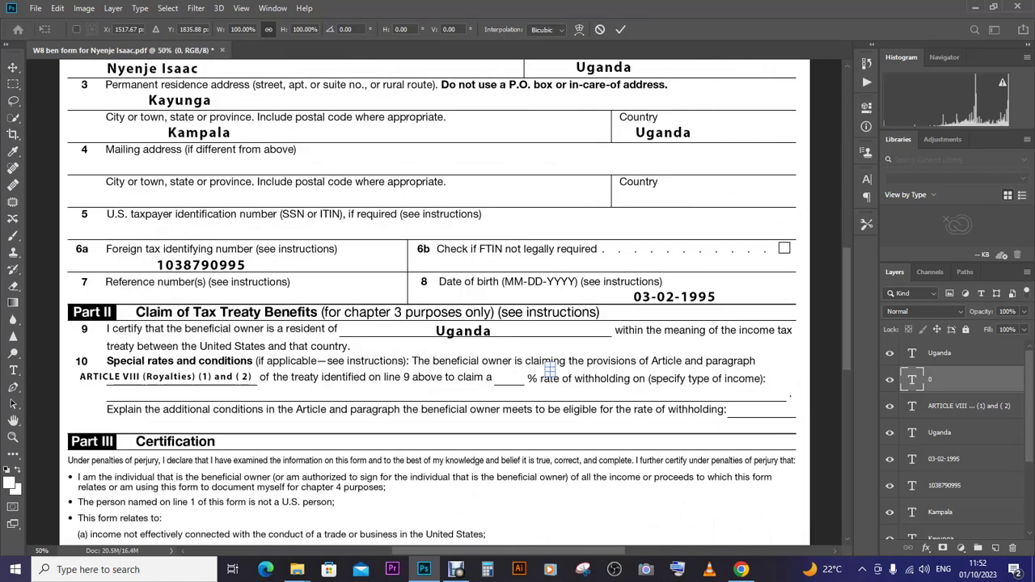
pyautogui.moveTo(550, 369); pyautogui.dragTo(516, 377)
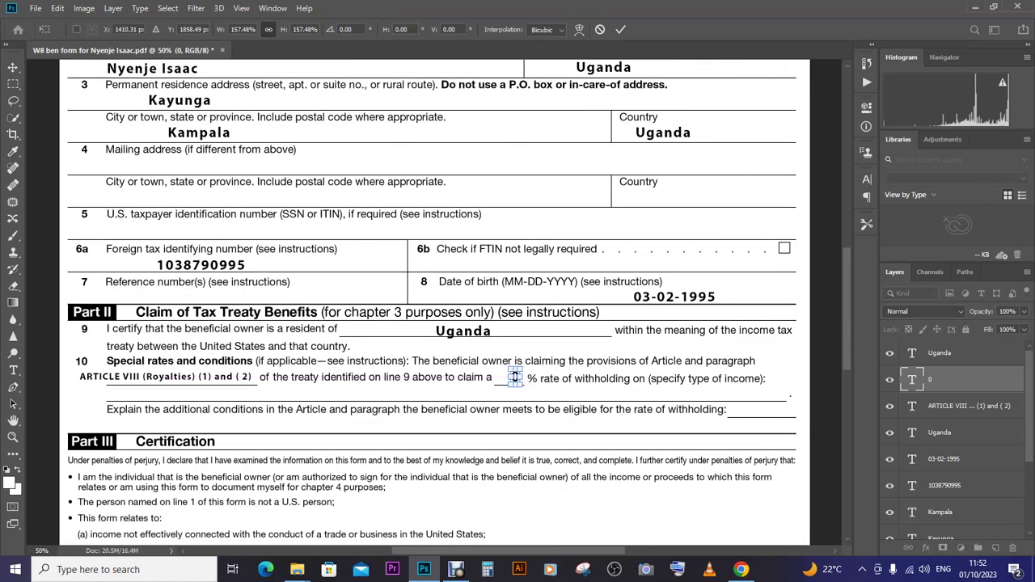
pyautogui.press('Return')
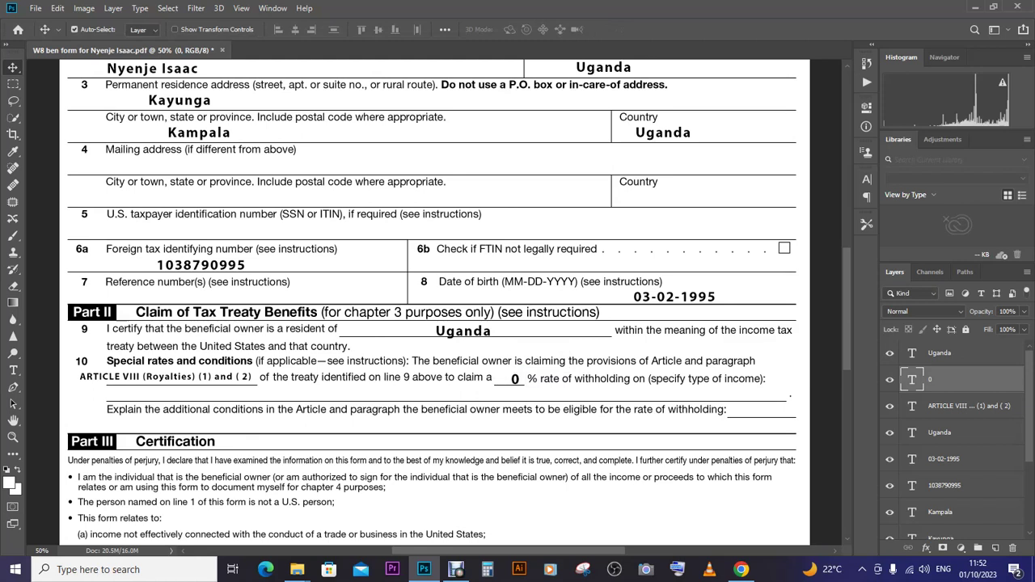
pyautogui.moveTo(912, 380); pyautogui.dragTo(996, 548)
pyautogui.moveTo(515, 379); pyautogui.dragTo(516, 379)
# - Move the copied 0 just below line 10, then switch to the Pakistan treaty PDF in Chrome
pyautogui.hotkey('ctrl', '-')
pyautogui.hotkey('ctrl', '-')
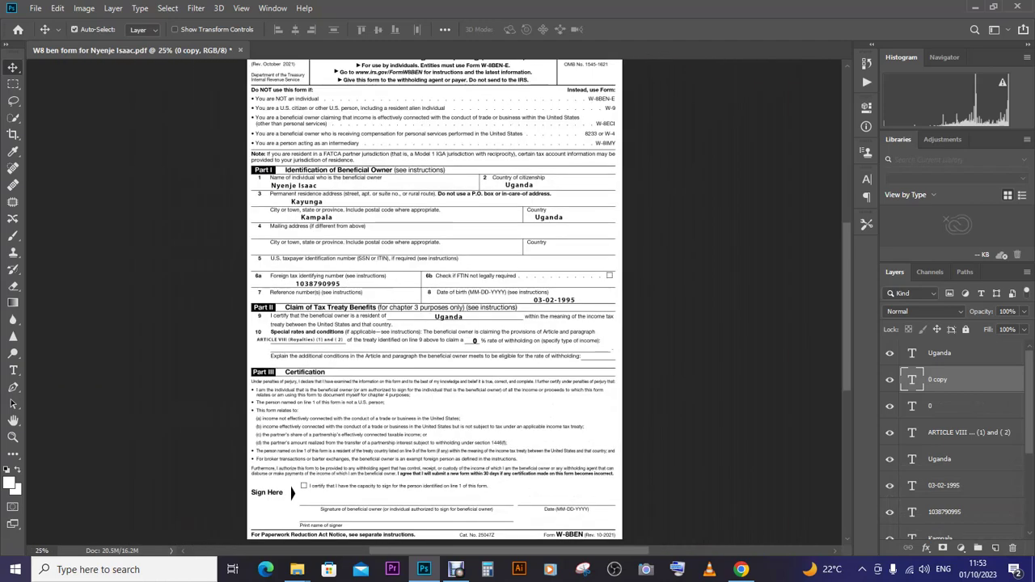
pyautogui.moveTo(476, 341); pyautogui.dragTo(285, 364)
pyautogui.hotkey('alt', 'Tab')
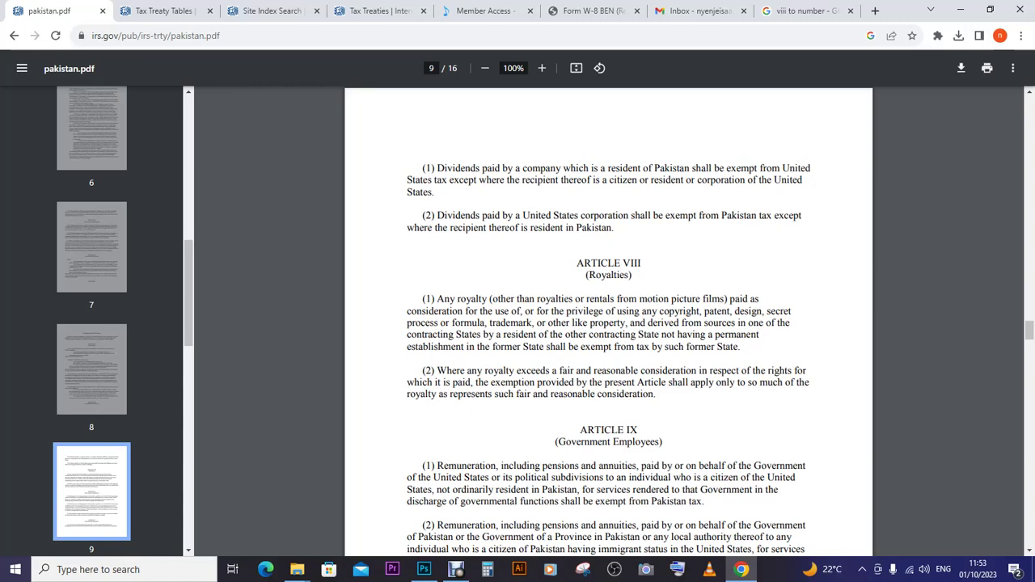
# - Check Article VIII (Royalties) in the treaty PDF, then return to the W-8BEN in Photoshop
pyautogui.moveTo(741, 570)
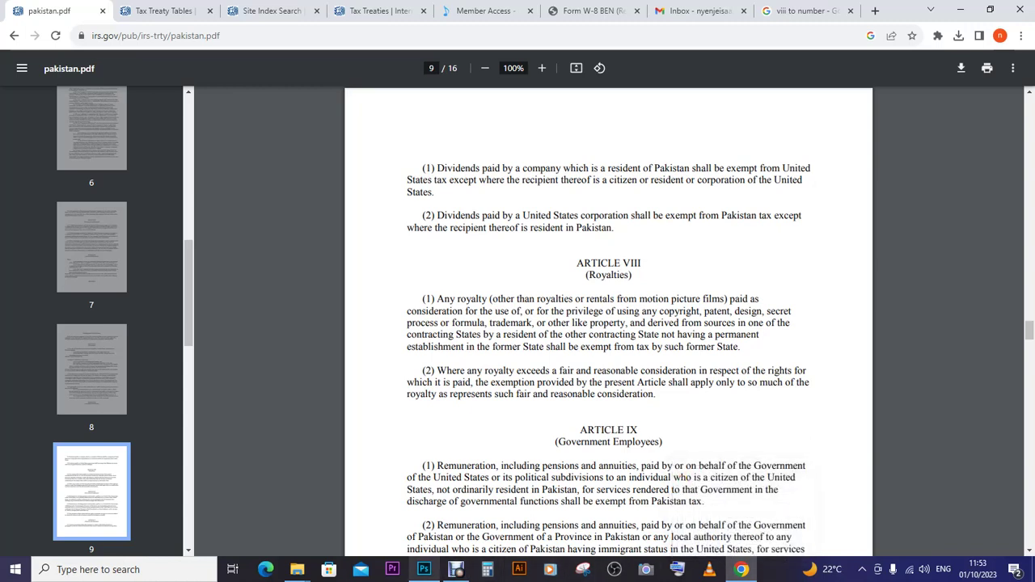
pyautogui.click(421, 518)
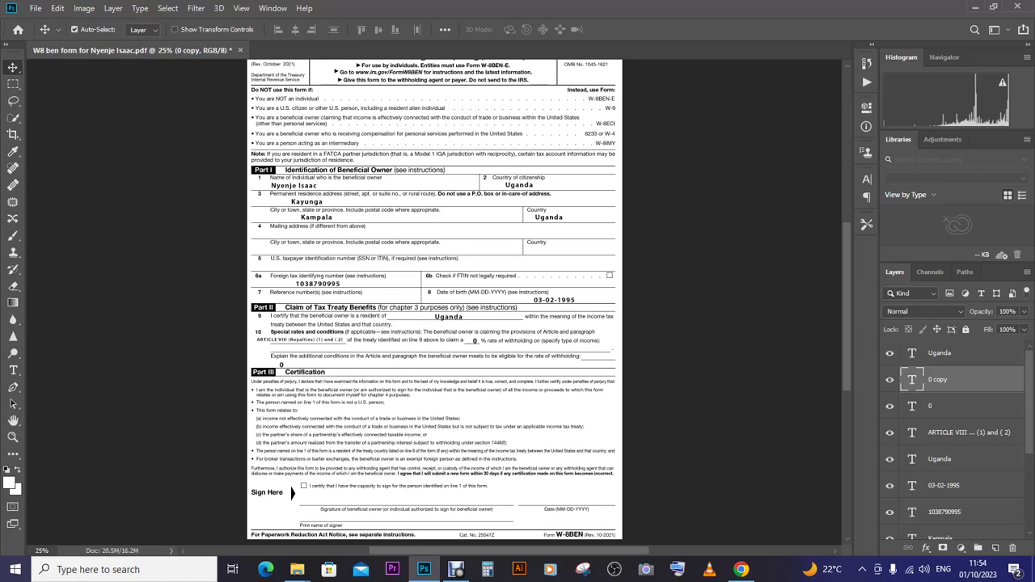
# - Turn the copied 0 into 'Royalties' on the income-type line, scaled up slightly and nudged down
pyautogui.moveTo(281, 365); pyautogui.dragTo(379, 346)
pyautogui.press('t')
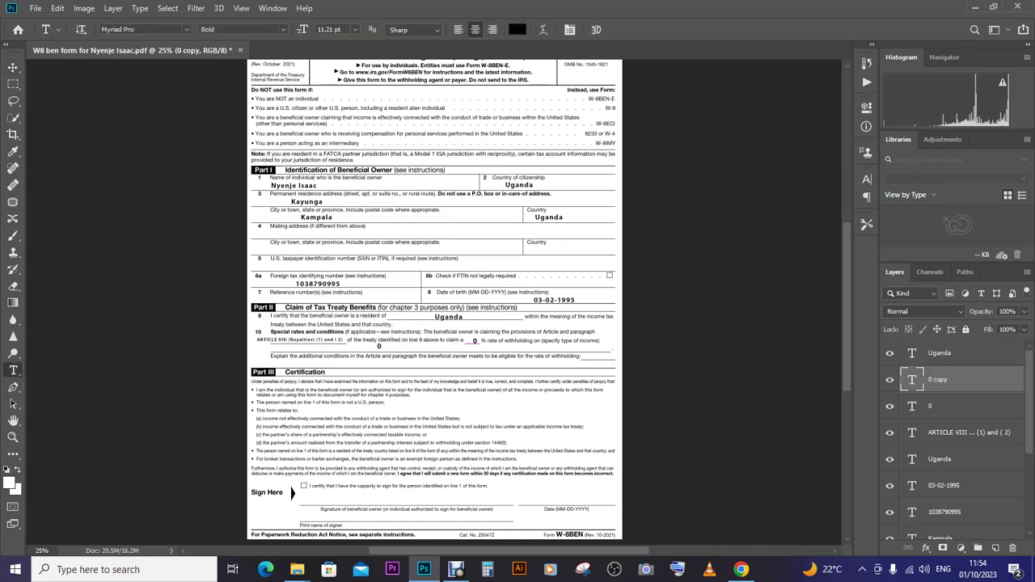
pyautogui.click(379, 346)
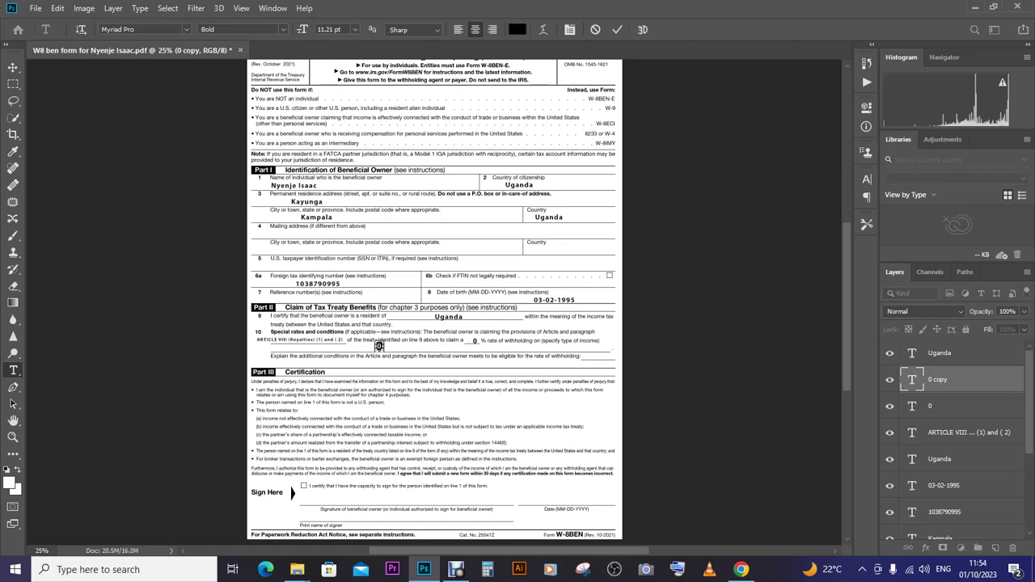
pyautogui.write('Royalities')
pyautogui.click(13, 68)
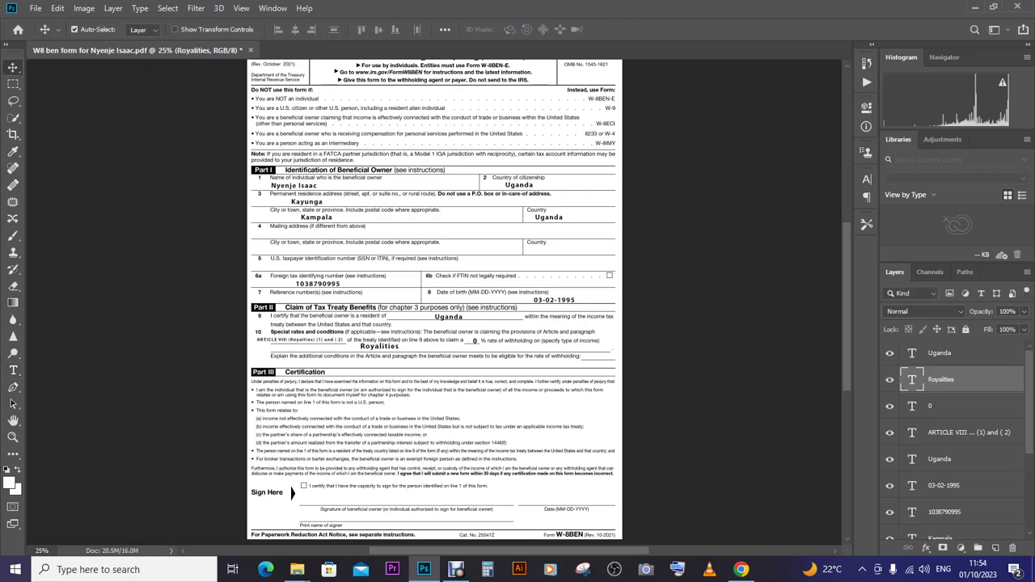
pyautogui.hotkey('ctrl', '+')
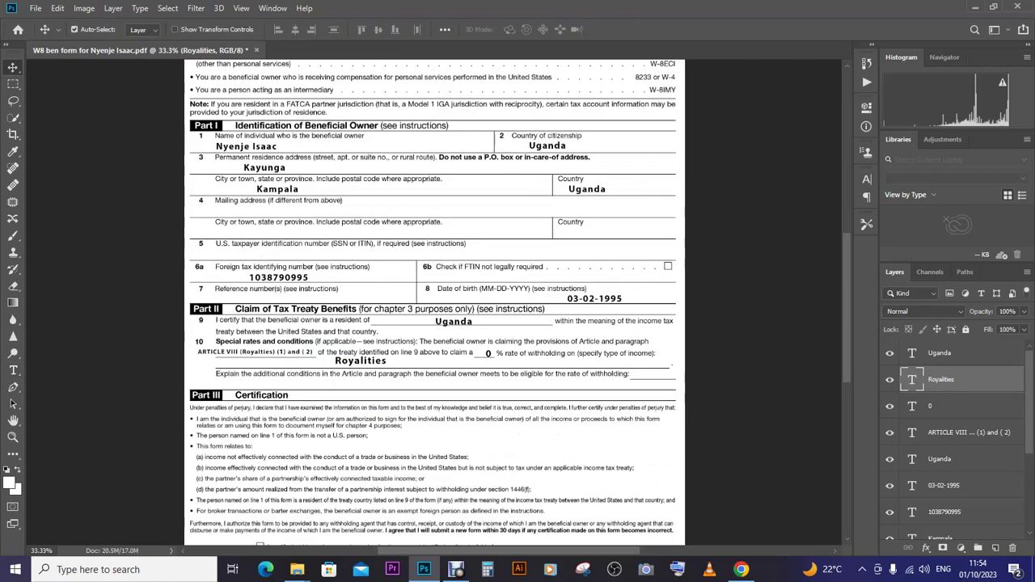
pyautogui.hotkey('ctrl', 't')
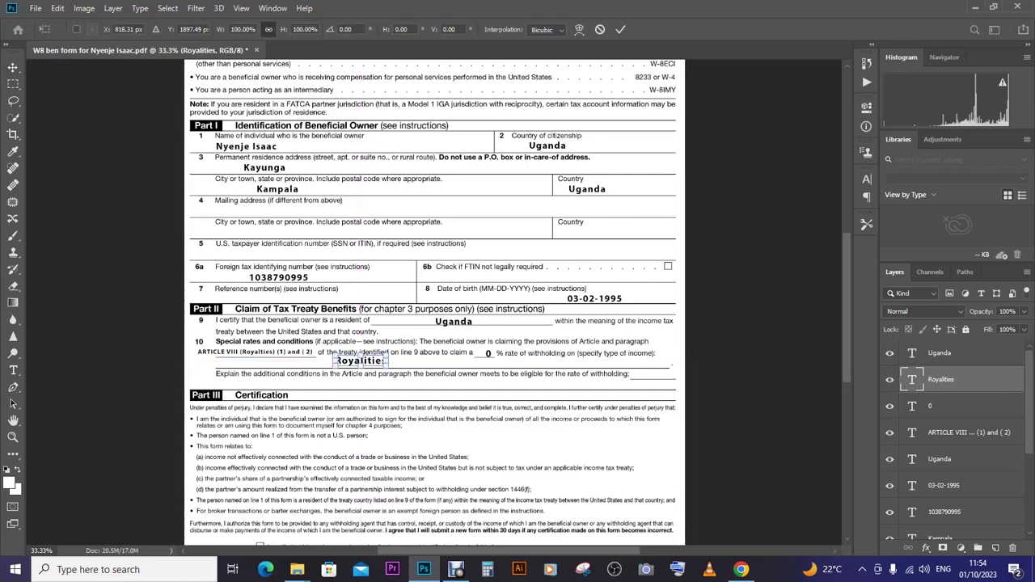
pyautogui.moveTo(388, 368); pyautogui.dragTo(398, 371)
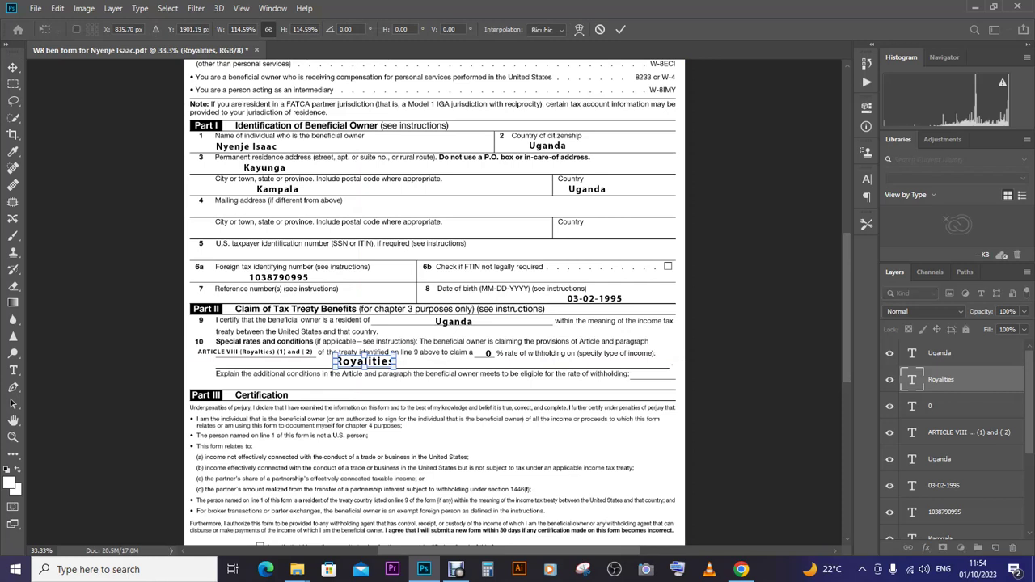
pyautogui.press('Return')
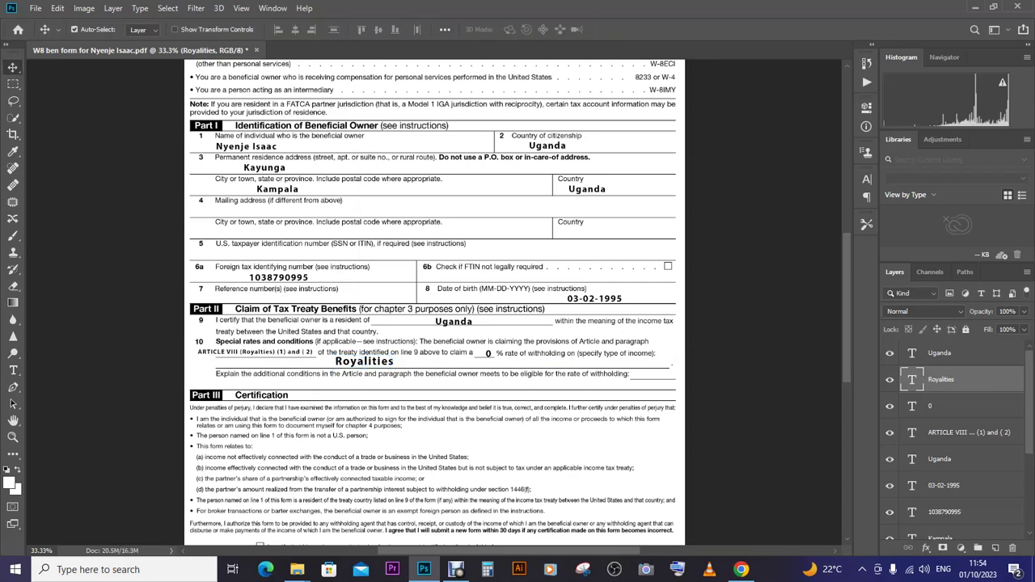
pyautogui.press('Down')
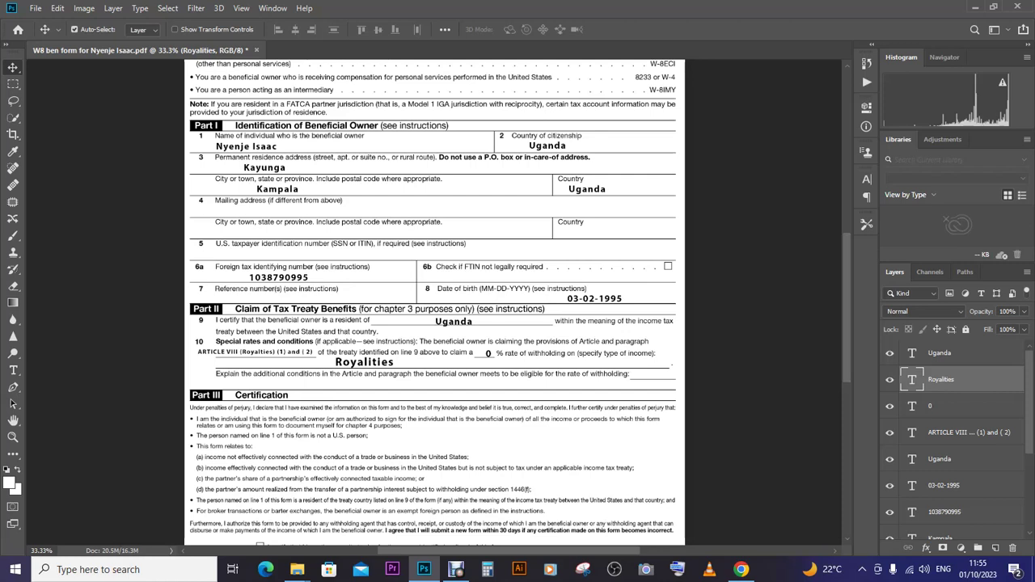
# - Duplicate the Royalties text onto the additional-conditions line, then switch to the treaty PDF
pyautogui.hotkey('ctrl', 'j')
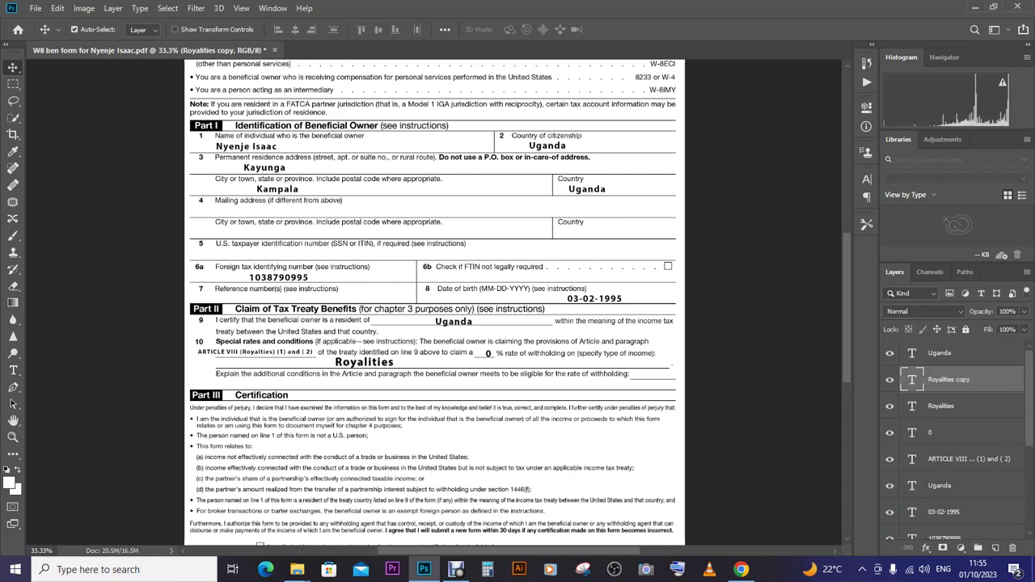
pyautogui.moveTo(380, 361); pyautogui.dragTo(296, 356)
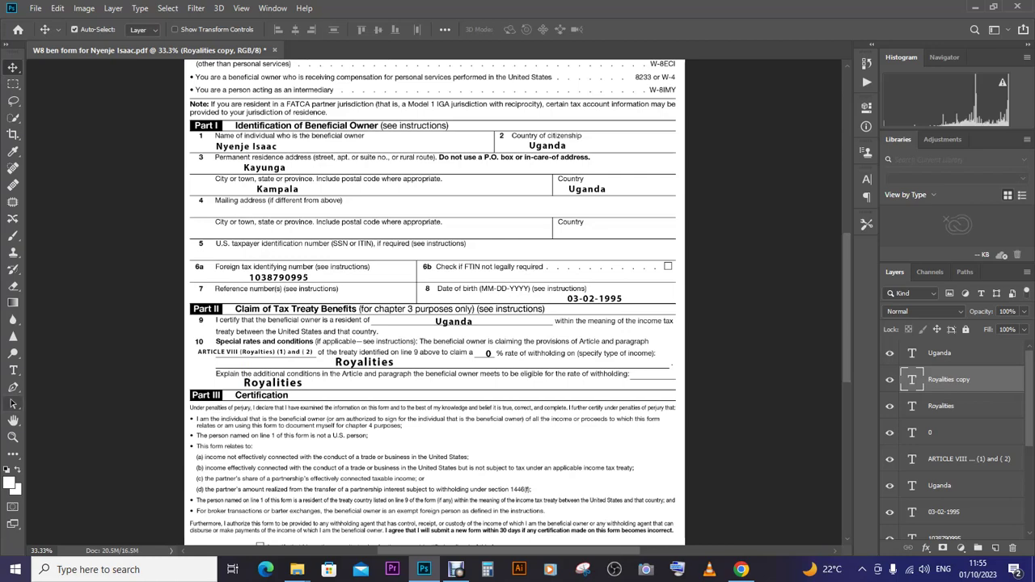
pyautogui.click(13, 370)
pyautogui.click(274, 383)
pyautogui.click(741, 570)
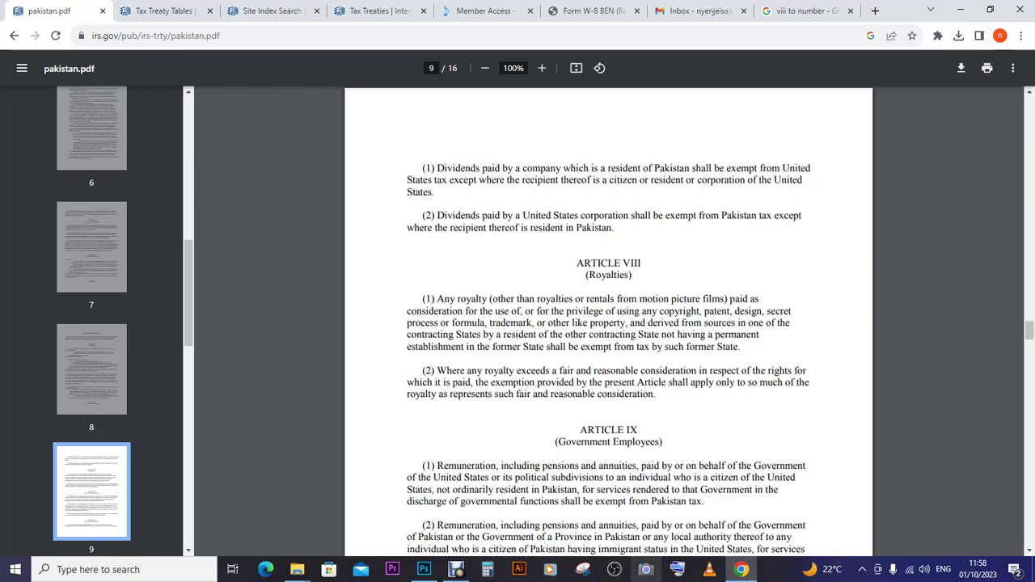
# - Leave the treaty PDF and bring the W-8BEN form in Photoshop back to the front
pyautogui.click(456, 569)
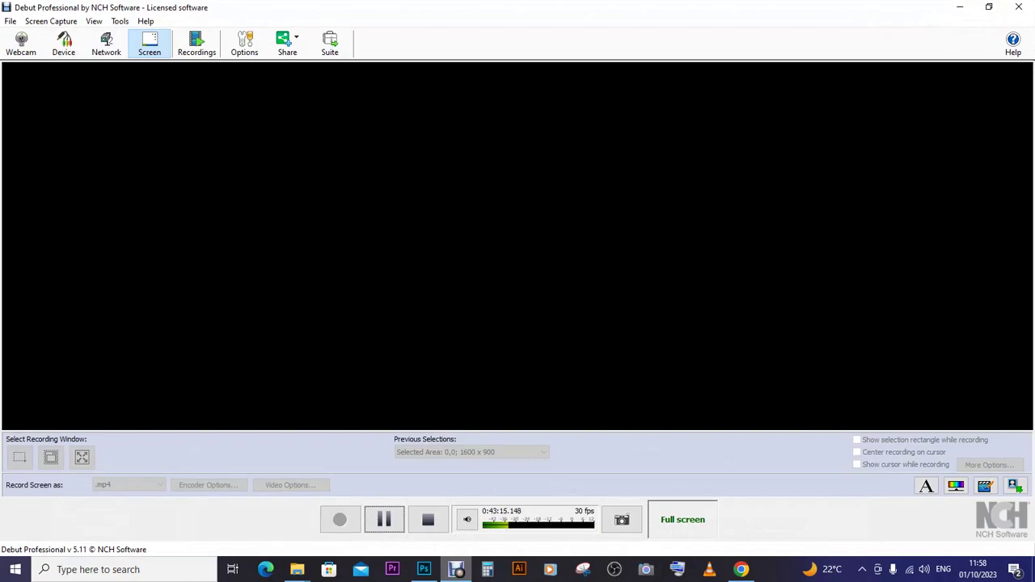
pyautogui.click(456, 569)
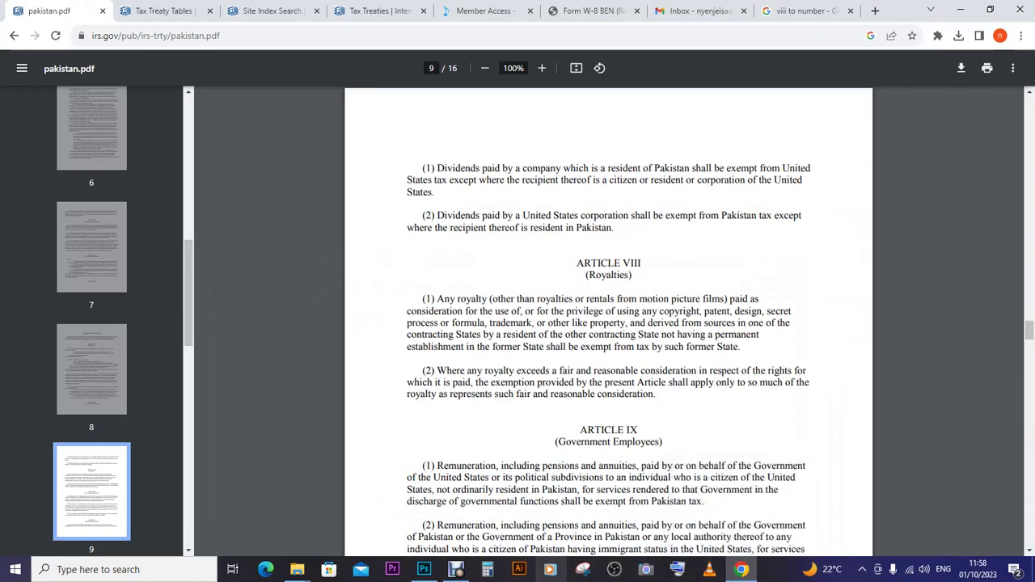
pyautogui.click(424, 570)
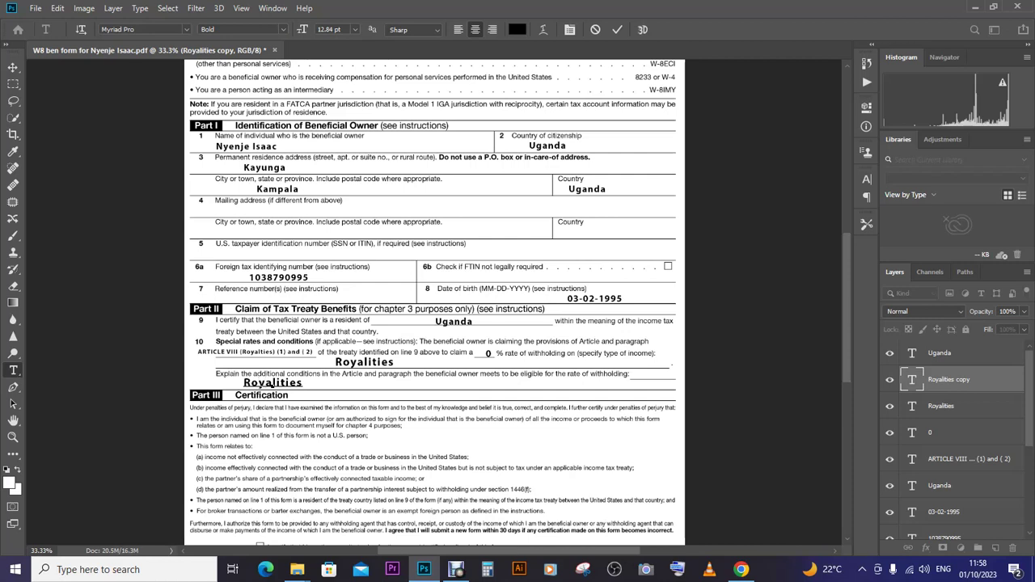
# - Replace the copied Royalties word with 'The Beneficial has permanent establishment in', fixing typos
pyautogui.doubleClick(267, 383)
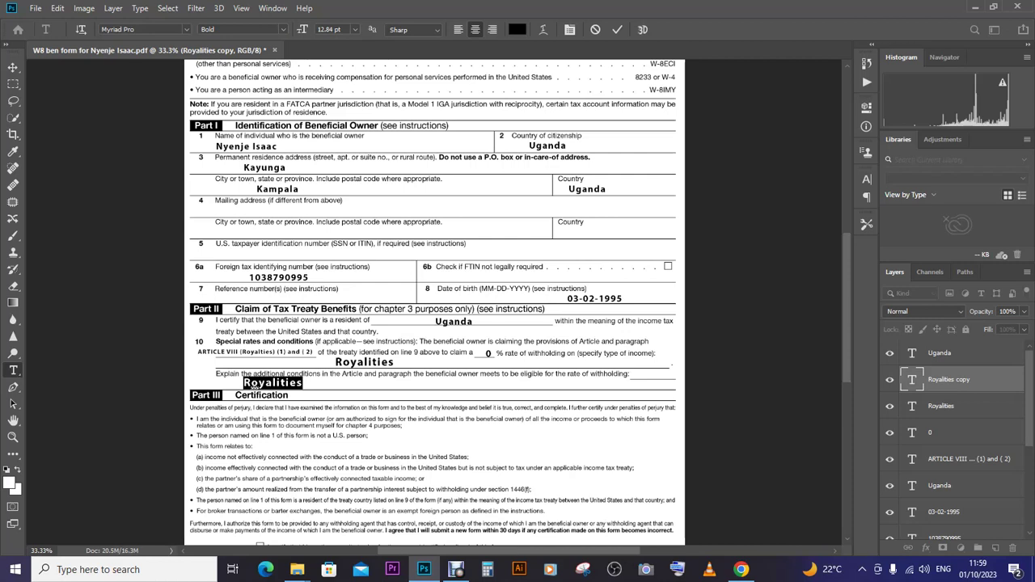
pyautogui.write('The')
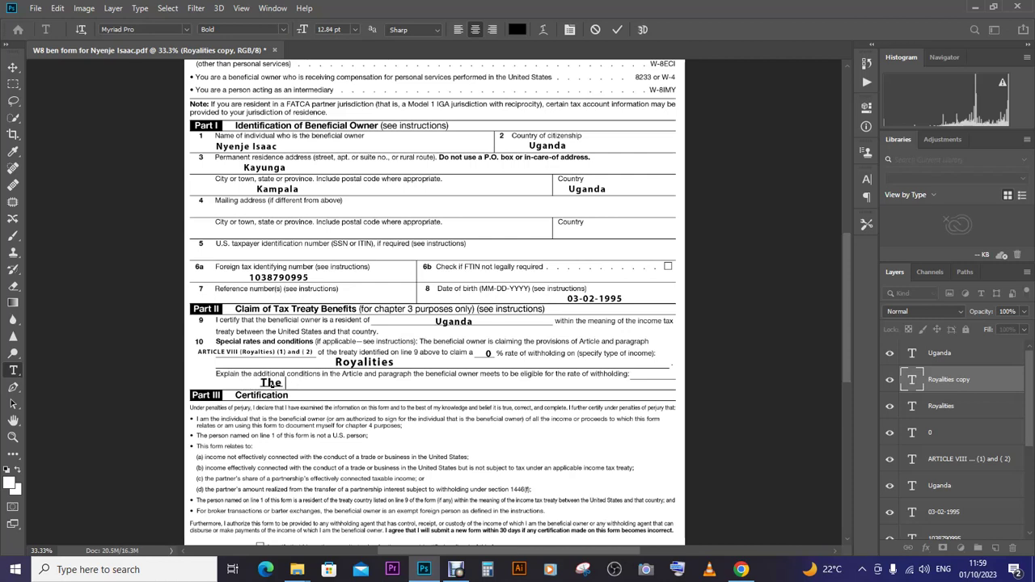
pyautogui.write(' Beneficial of this')
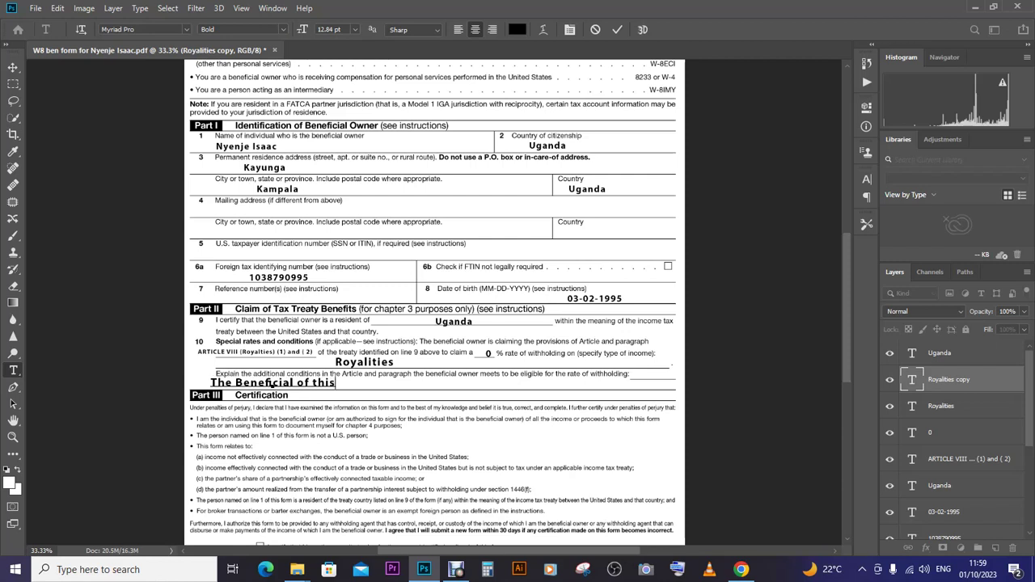
pyautogui.press('BackSpace')
pyautogui.press('BackSpace')
pyautogui.press('BackSpace')
pyautogui.press('BackSpace')
pyautogui.press('BackSpace')
pyautogui.press('BackSpace')
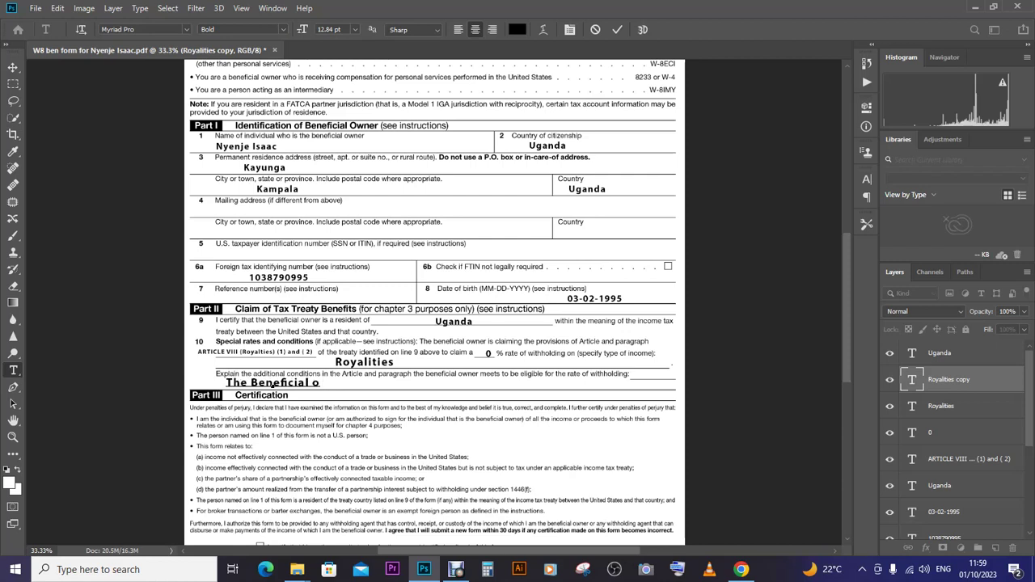
pyautogui.press('BackSpace')
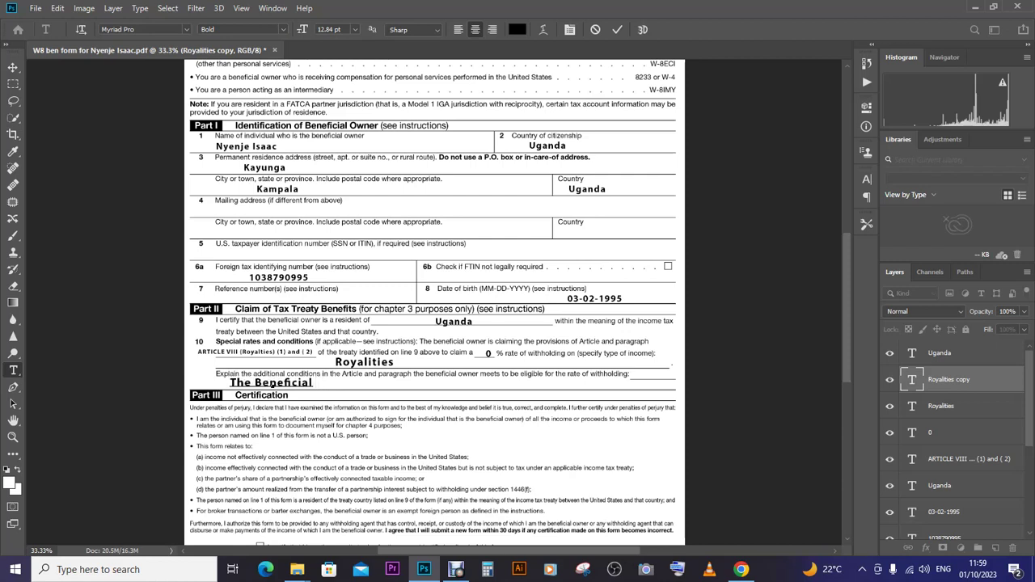
pyautogui.write('has pa')
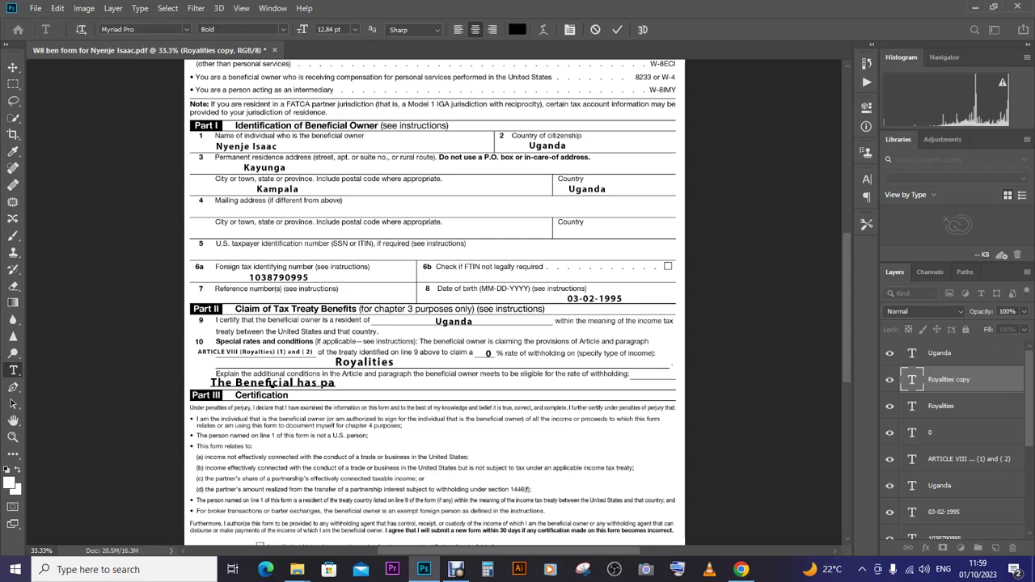
pyautogui.write('rma')
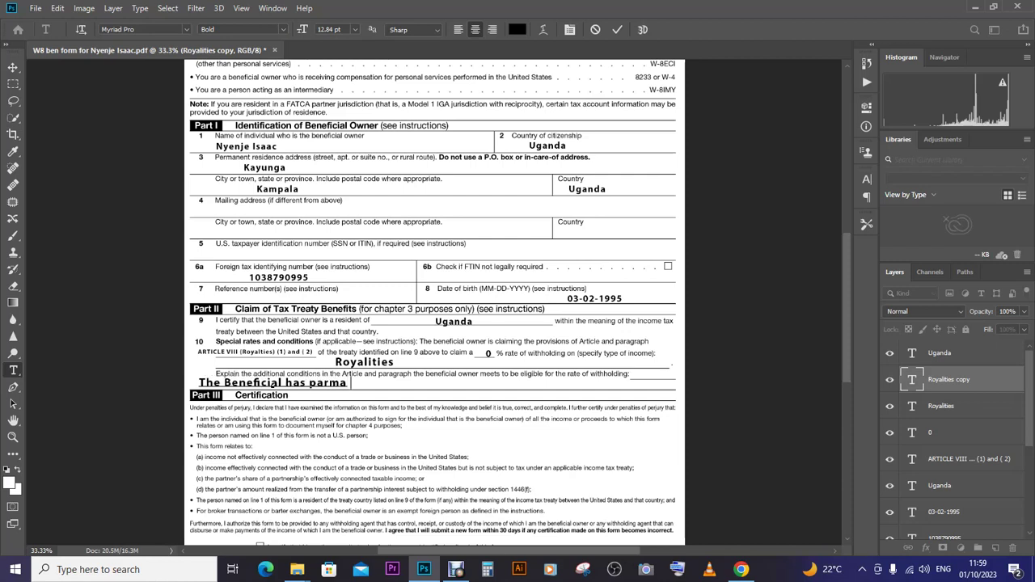
pyautogui.write('n et')
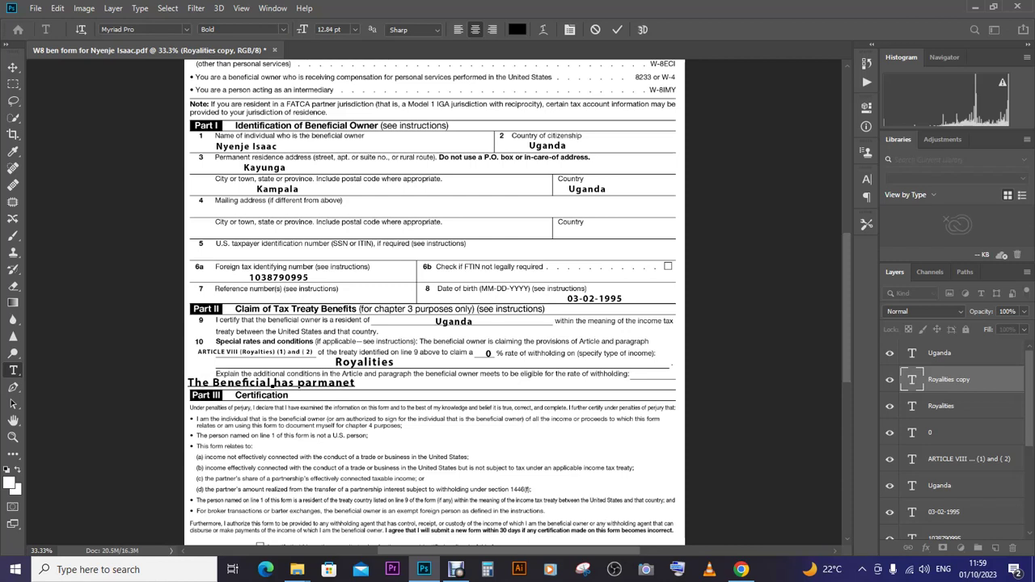
pyautogui.write('estab')
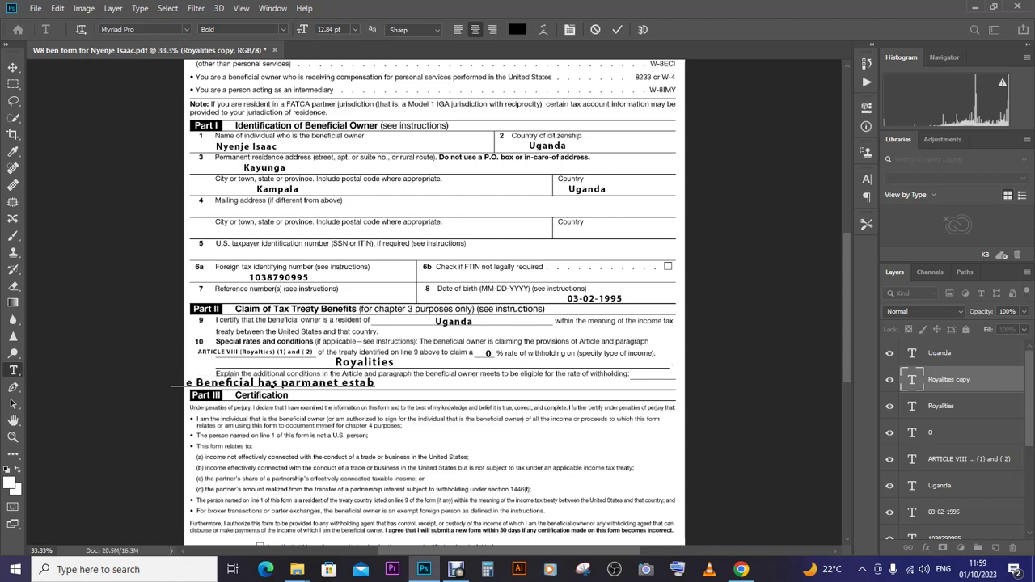
pyautogui.write('lisg')
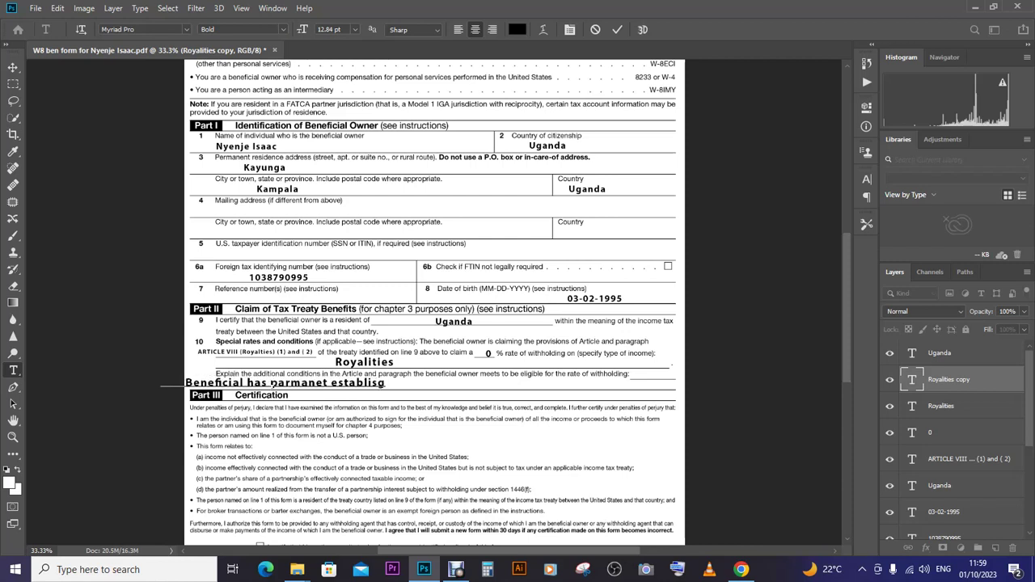
pyautogui.press('BackSpace')
pyautogui.write('hm')
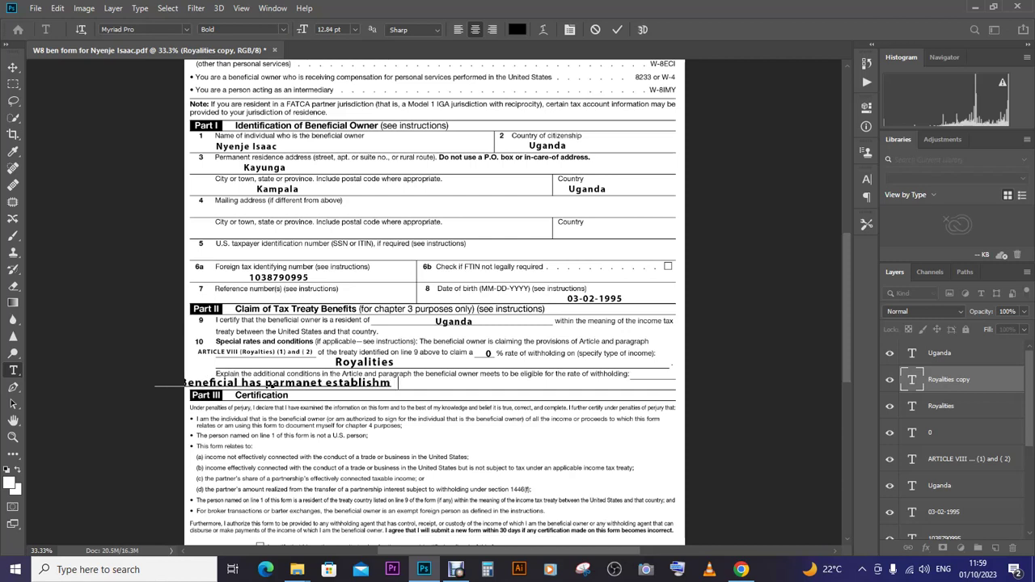
pyautogui.write('ent in')
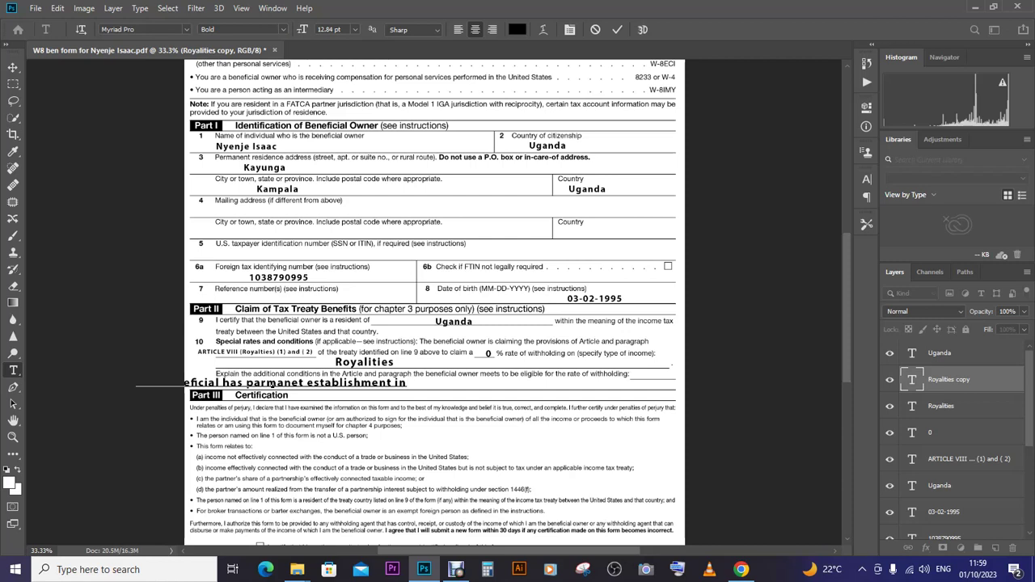
# - Continue the sentence with 'Uganda Performed in Uganda as Stated in article Viii'
pyautogui.write('u')
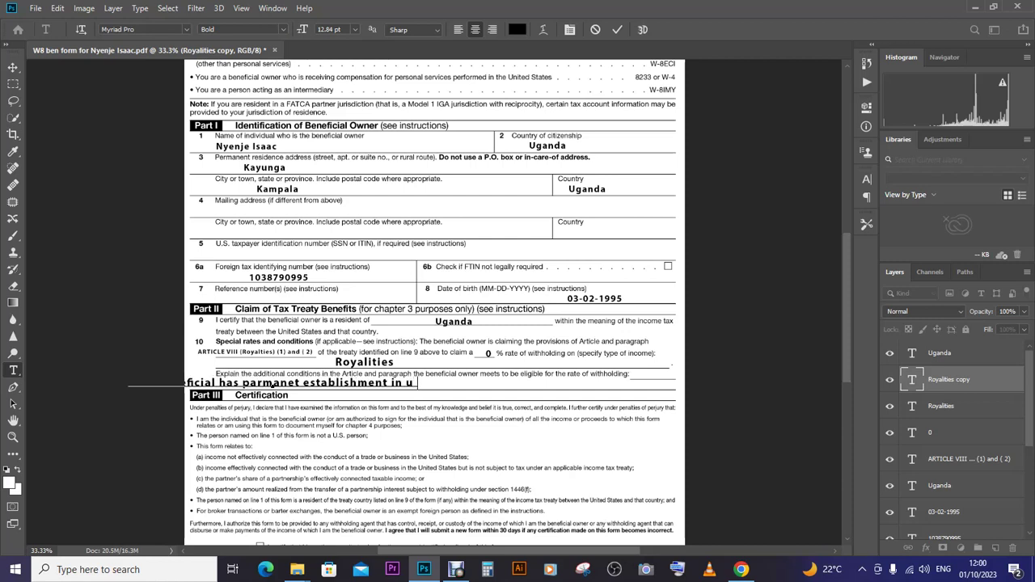
pyautogui.write('GANDA')
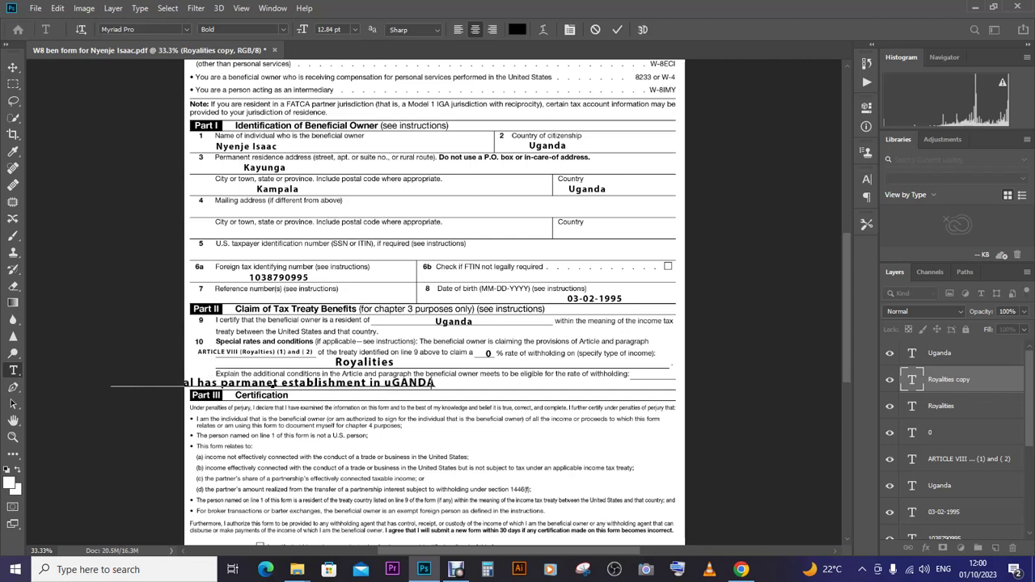
pyautogui.press('BackSpace')
pyautogui.press('BackSpace')
pyautogui.press('BackSpace')
pyautogui.press('BackSpace')
pyautogui.press('BackSpace')
pyautogui.press('BackSpace')
pyautogui.press('BackSpace')
pyautogui.press('BackSpace')
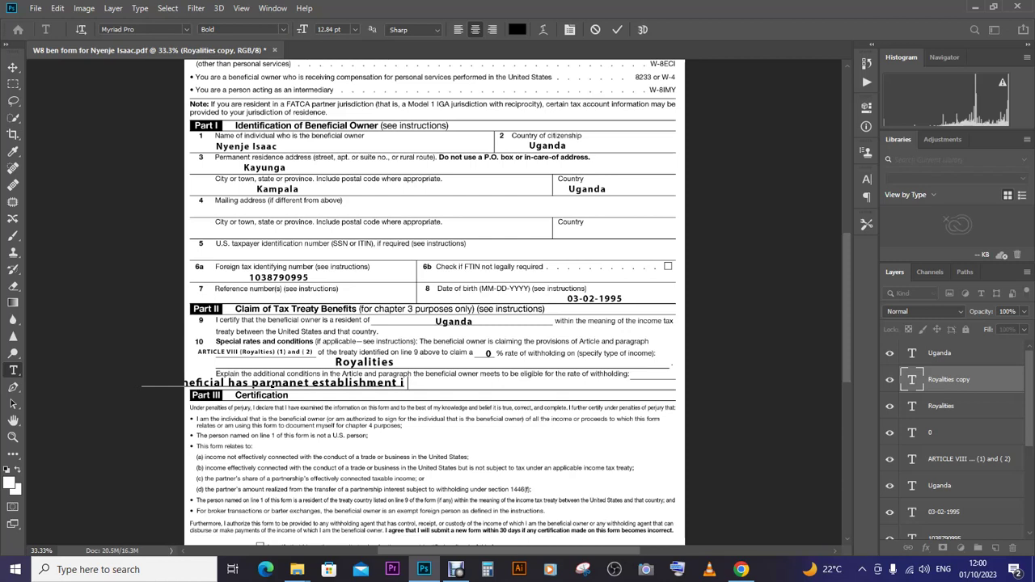
pyautogui.write('n')
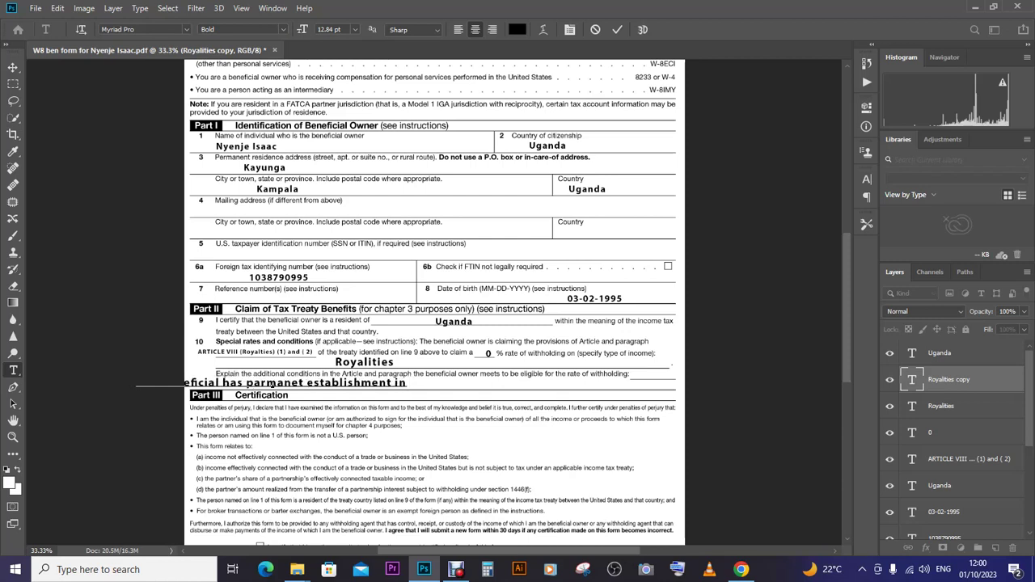
pyautogui.write(' Uganda')
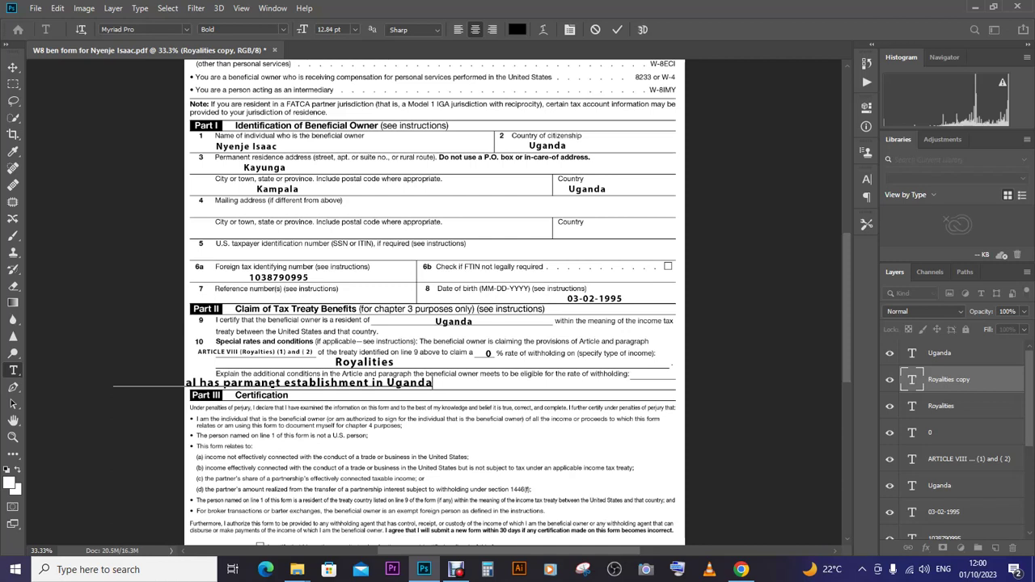
pyautogui.write('Performed in ')
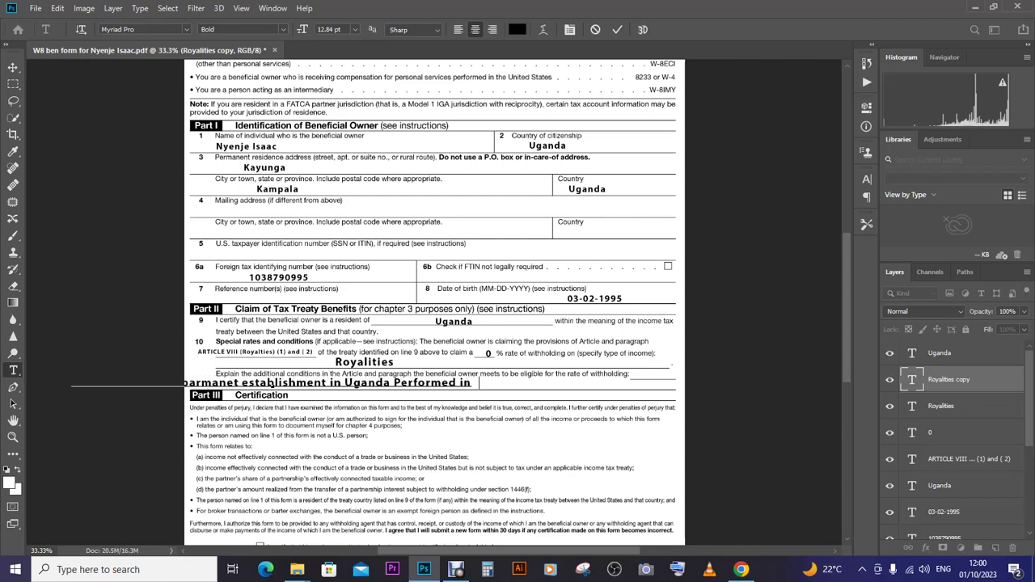
pyautogui.write('Uganda as')
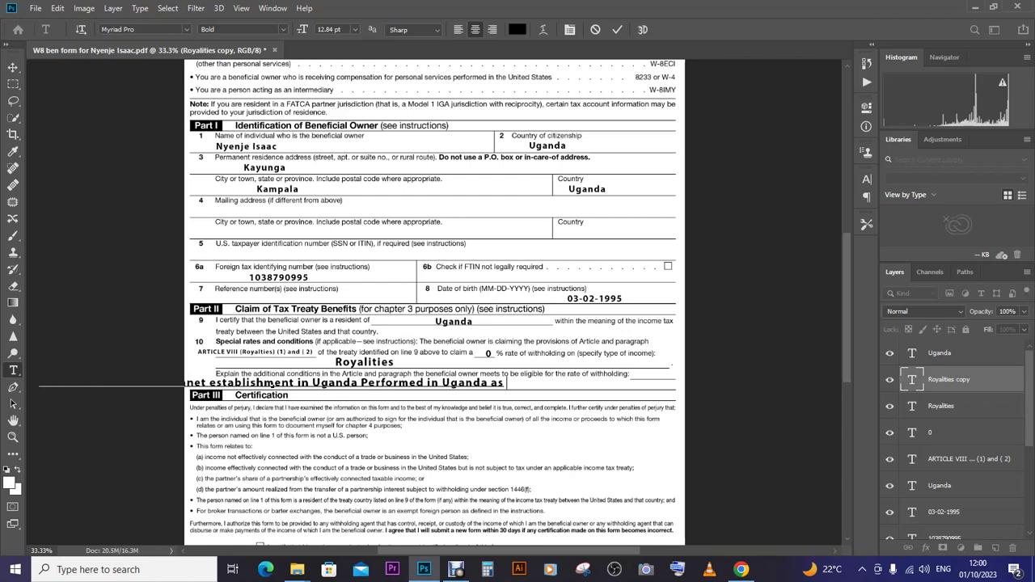
pyautogui.write(' Sta')
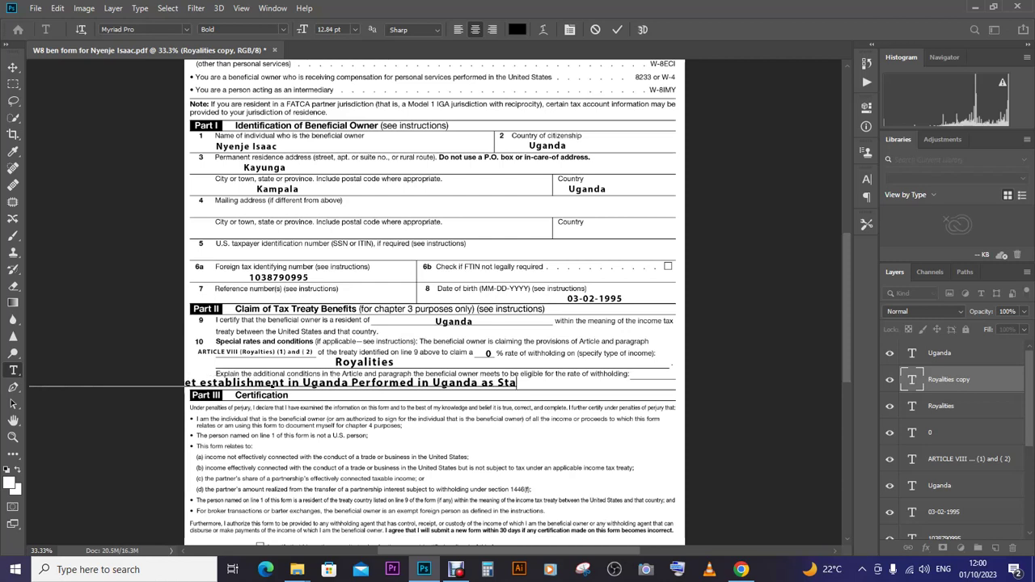
pyautogui.write('ted in art')
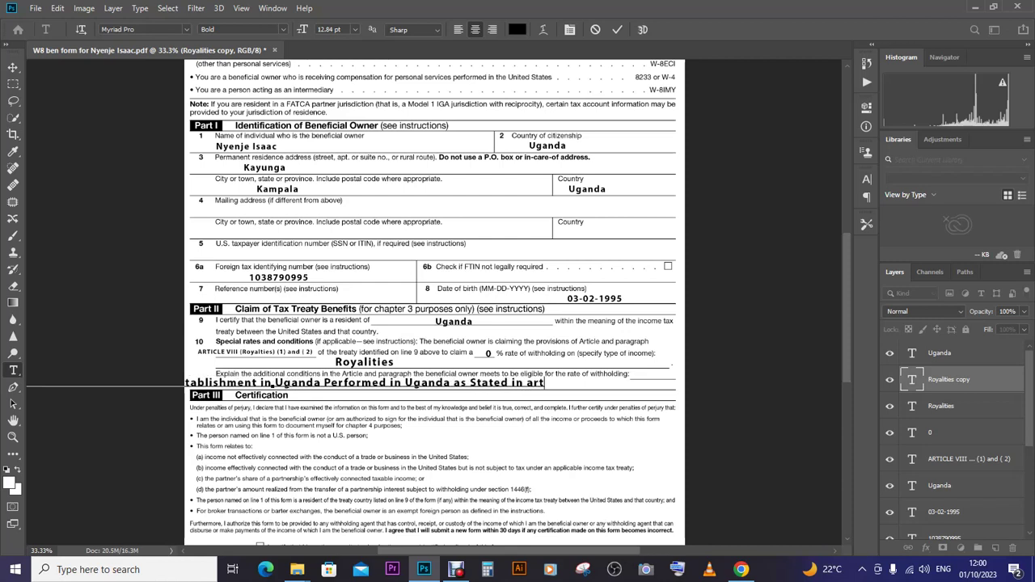
pyautogui.write('icle')
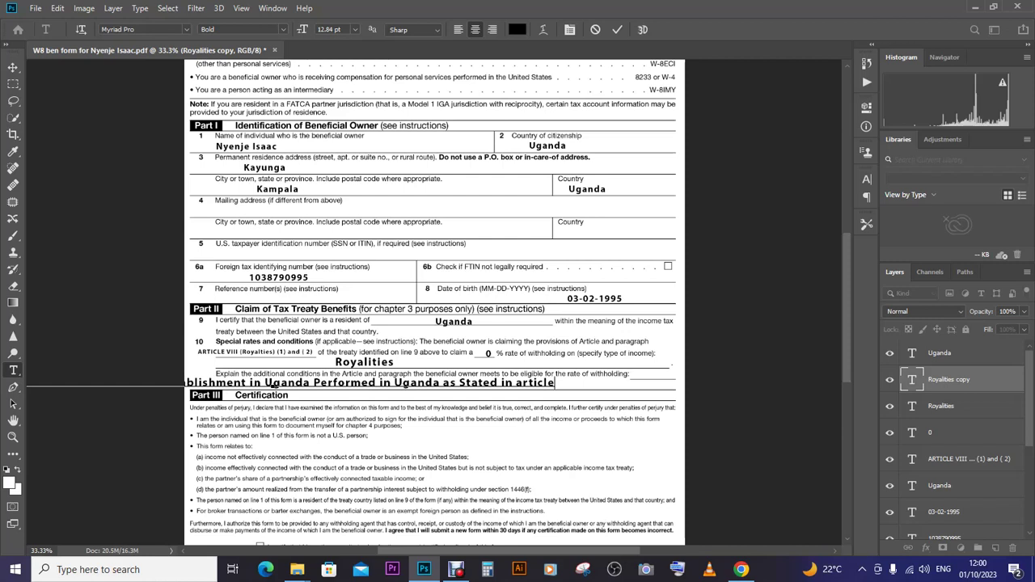
pyautogui.write('V')
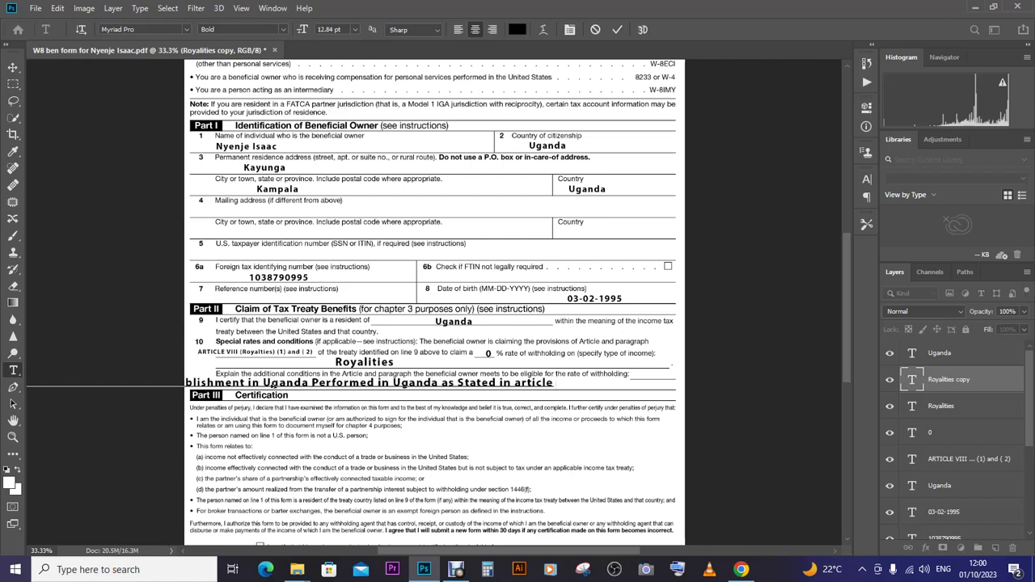
pyautogui.write('ii')
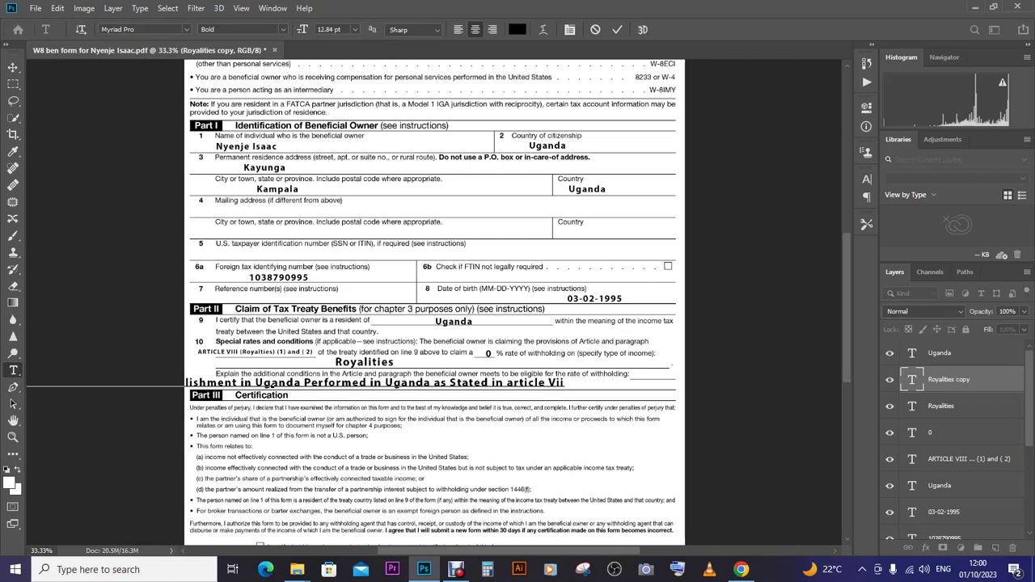
pyautogui.write('i')
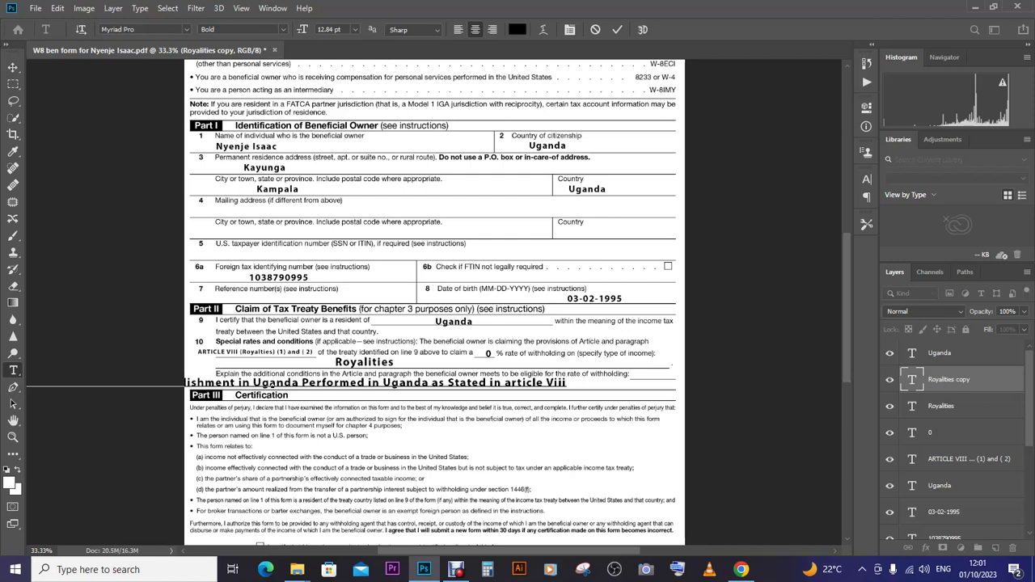
# - Commit the explanation and reduce its width to about 72% so it fits the line
pyautogui.click(13, 68)
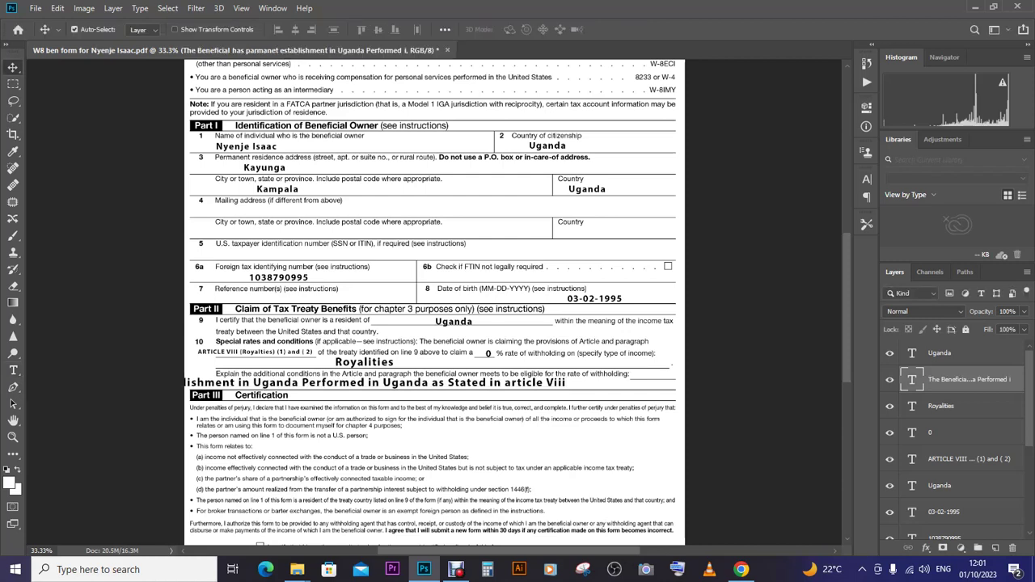
pyautogui.hotkey('ctrl', 't')
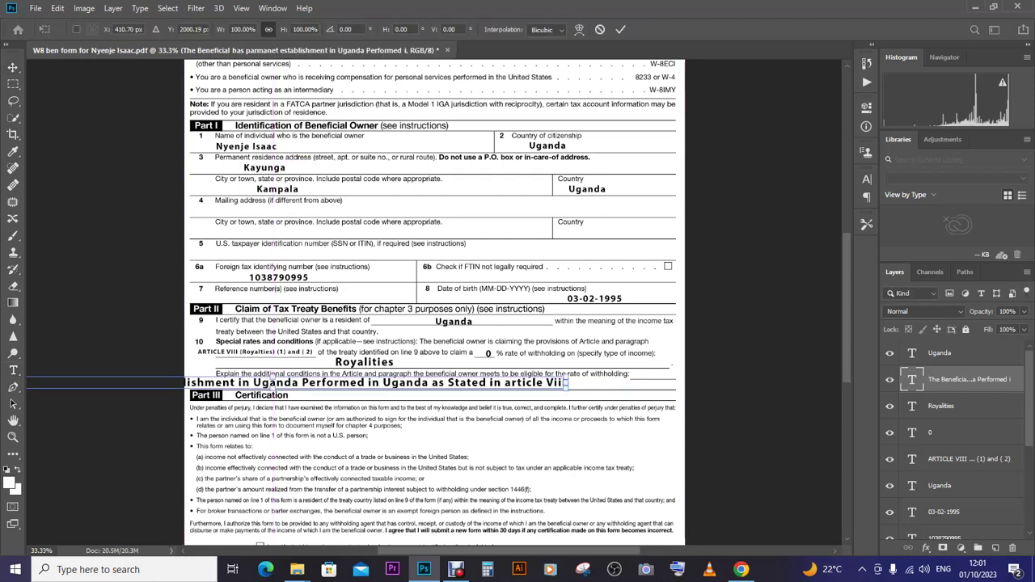
pyautogui.moveTo(569, 383); pyautogui.dragTo(632, 383)
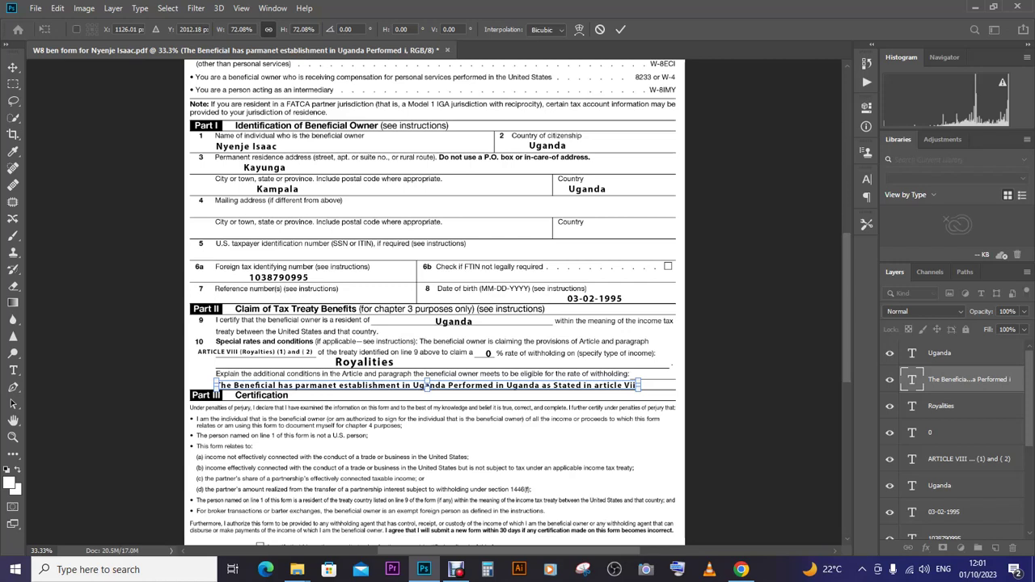
pyautogui.click(13, 370)
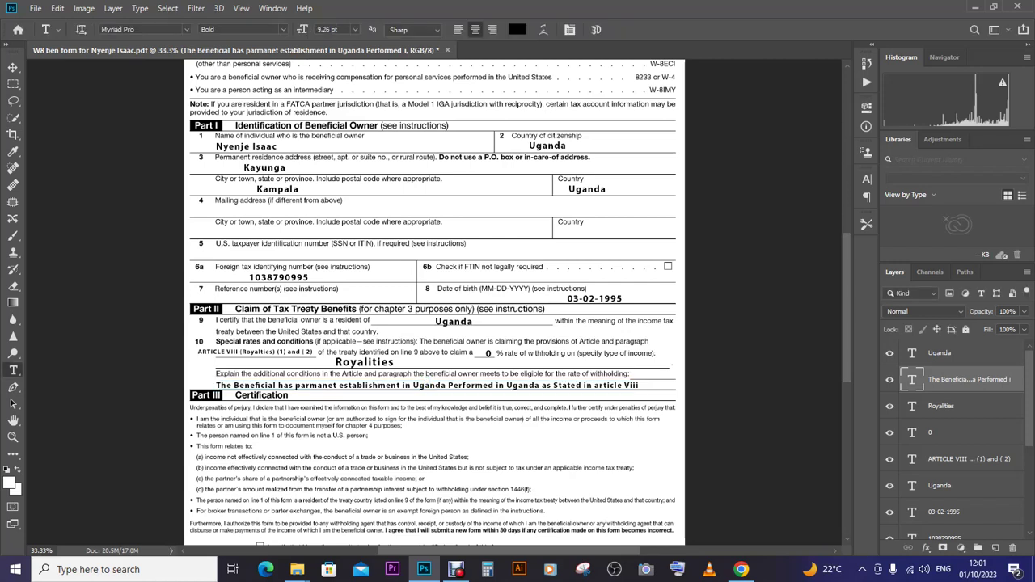
# - Change the explanation's ending from 'article Viii' to 'article 12'
pyautogui.click(633, 385)
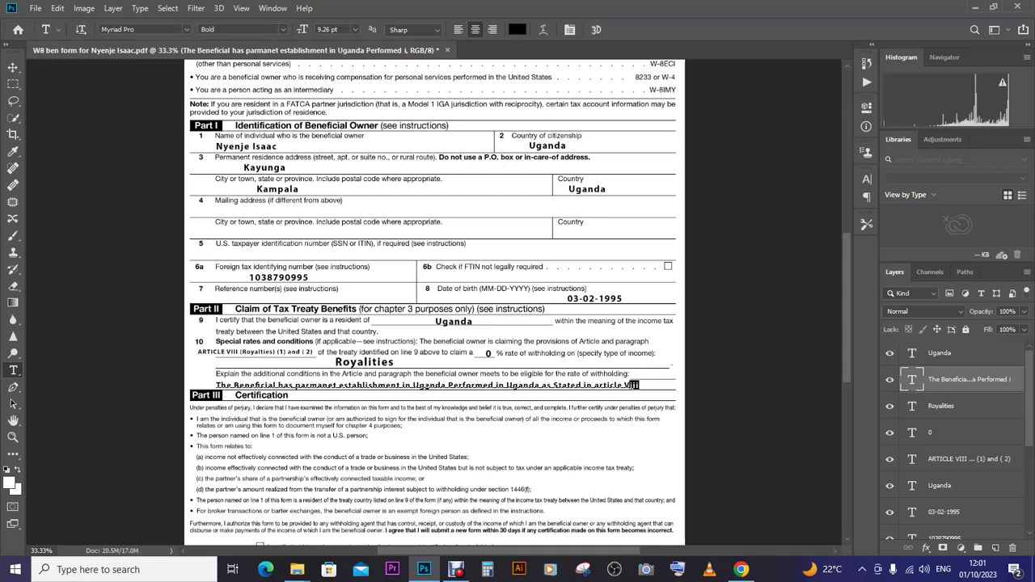
pyautogui.press('BackSpace')
pyautogui.press('BackSpace')
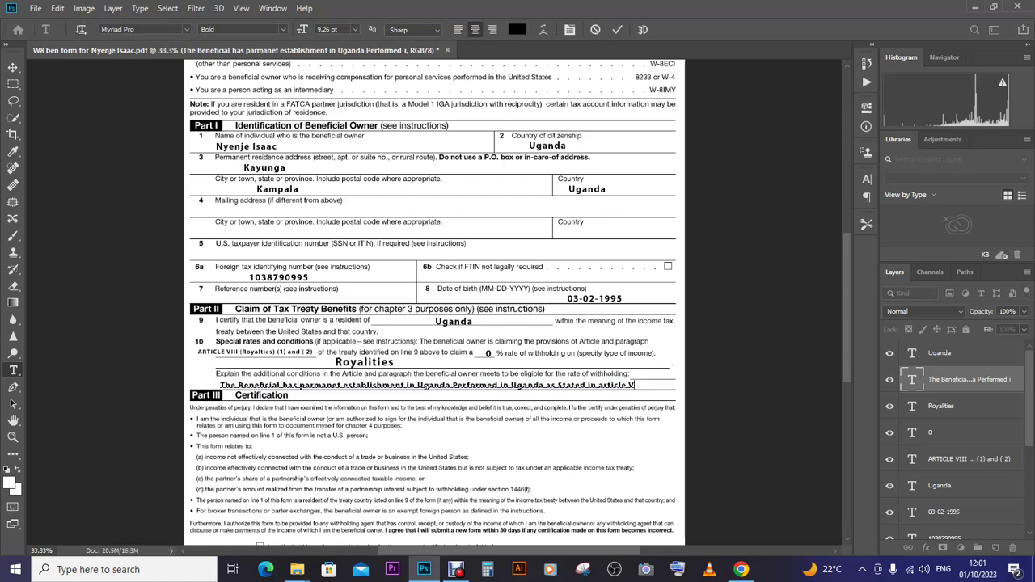
pyautogui.click(13, 67)
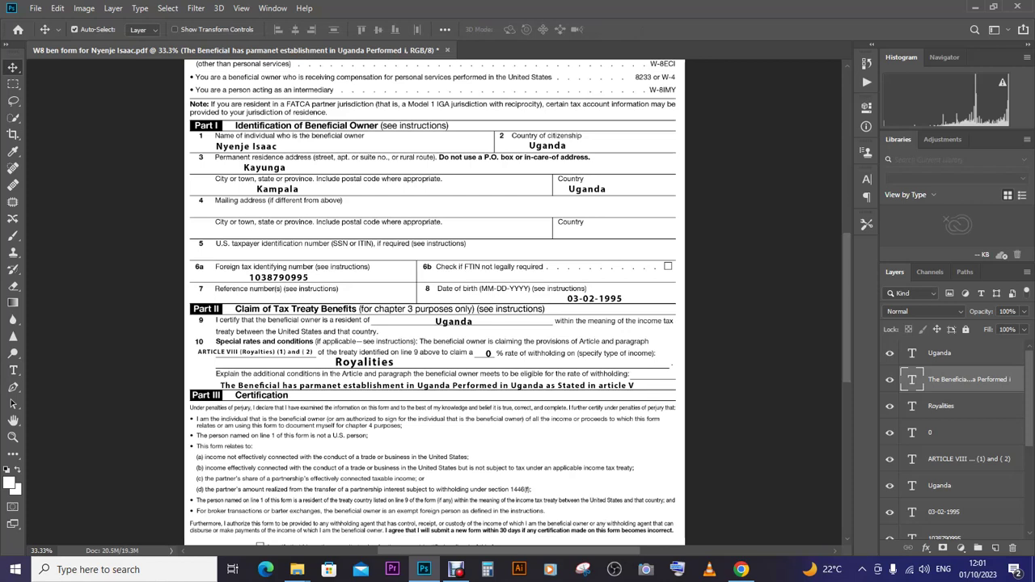
pyautogui.click(13, 371)
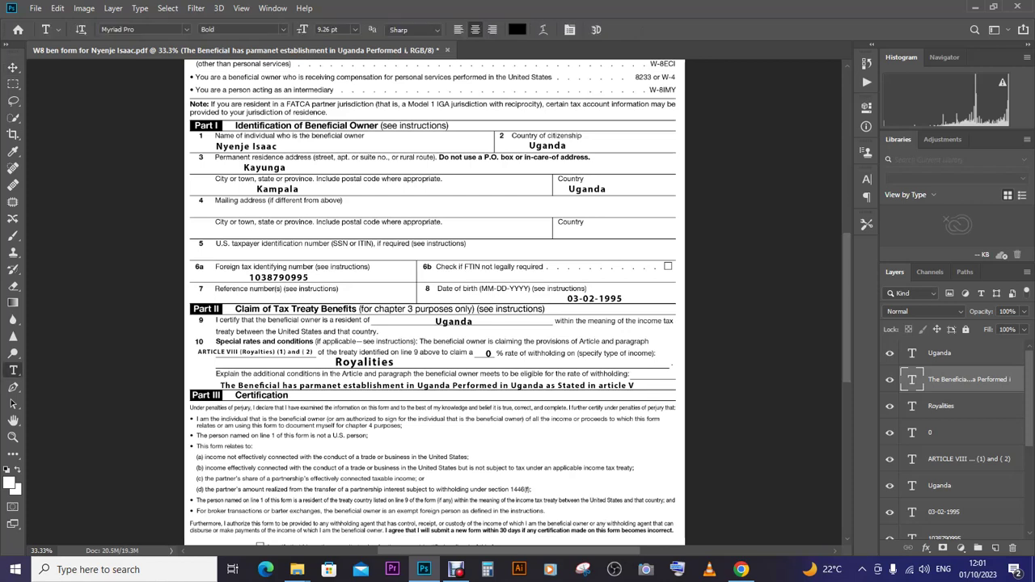
pyautogui.click(253, 353)
pyautogui.hotkey('ctrl', 'a')
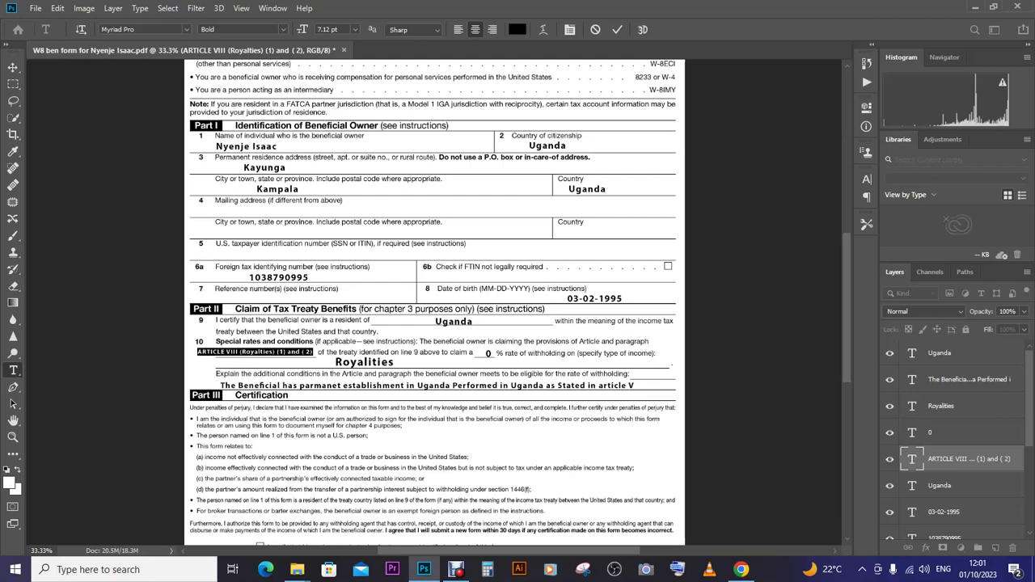
pyautogui.hotkey('ctrl', 'Return')
pyautogui.doubleClick(632, 385)
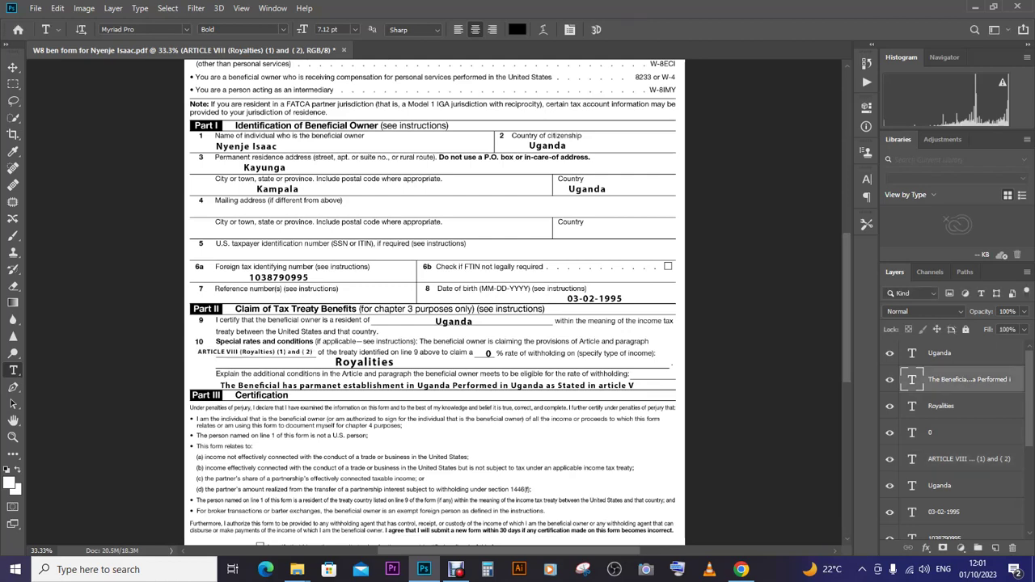
pyautogui.write('12')
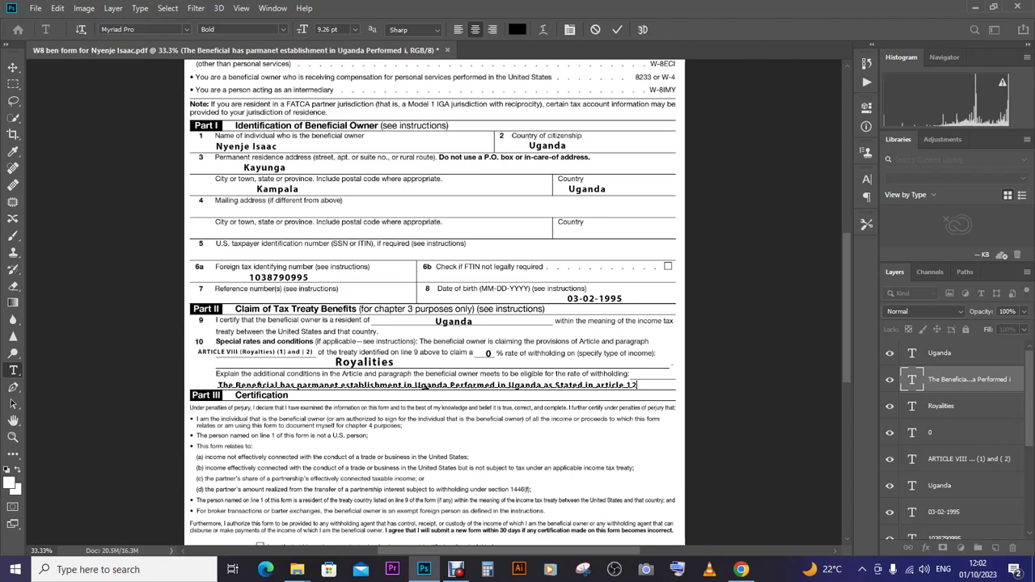
pyautogui.hotkey('ctrl', 'Return')
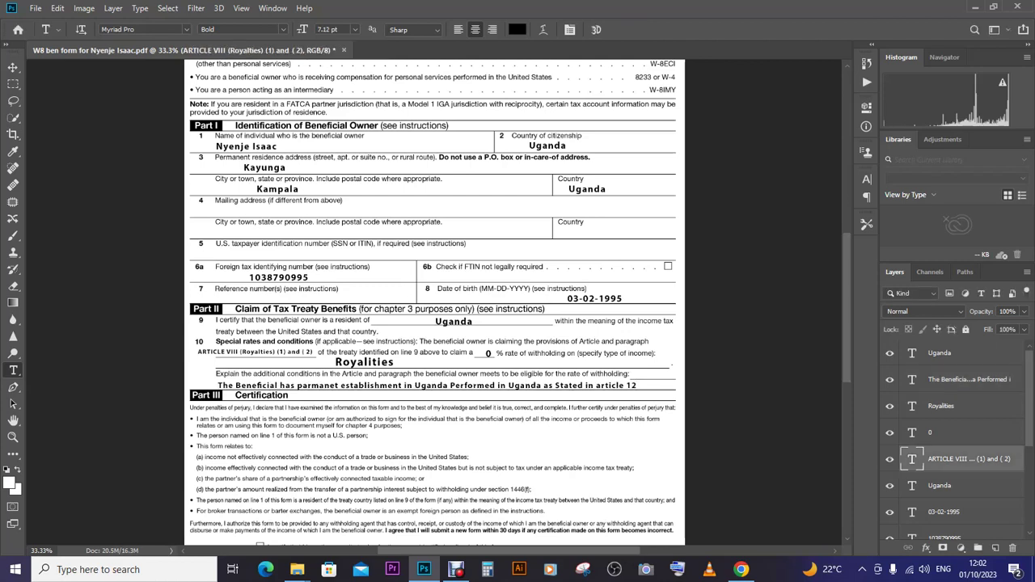
# - Remove a stray 'z' text layer accidentally created near line 10
pyautogui.click(215, 356)
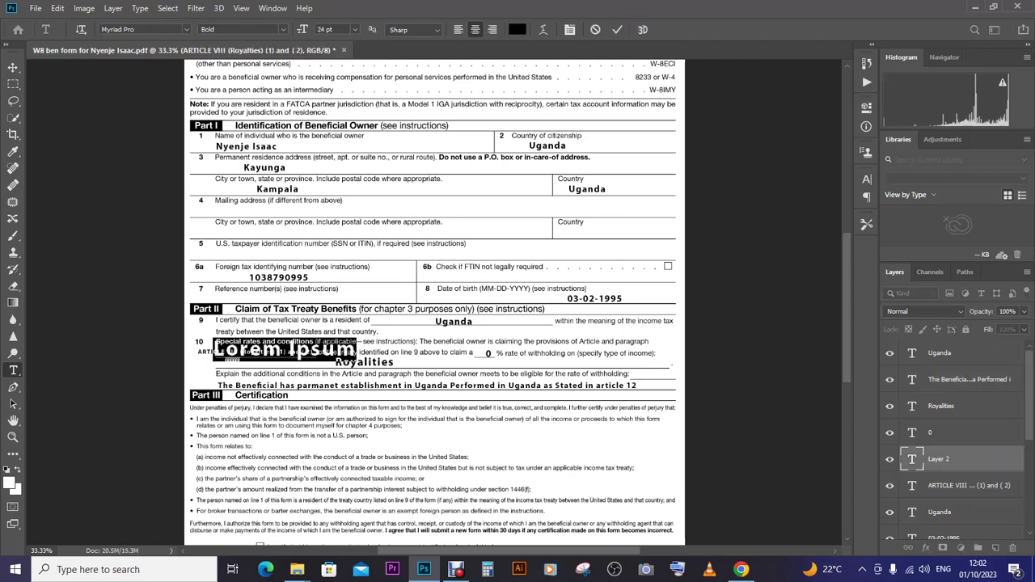
pyautogui.press('BackSpace')
pyautogui.write('z')
pyautogui.click(13, 67)
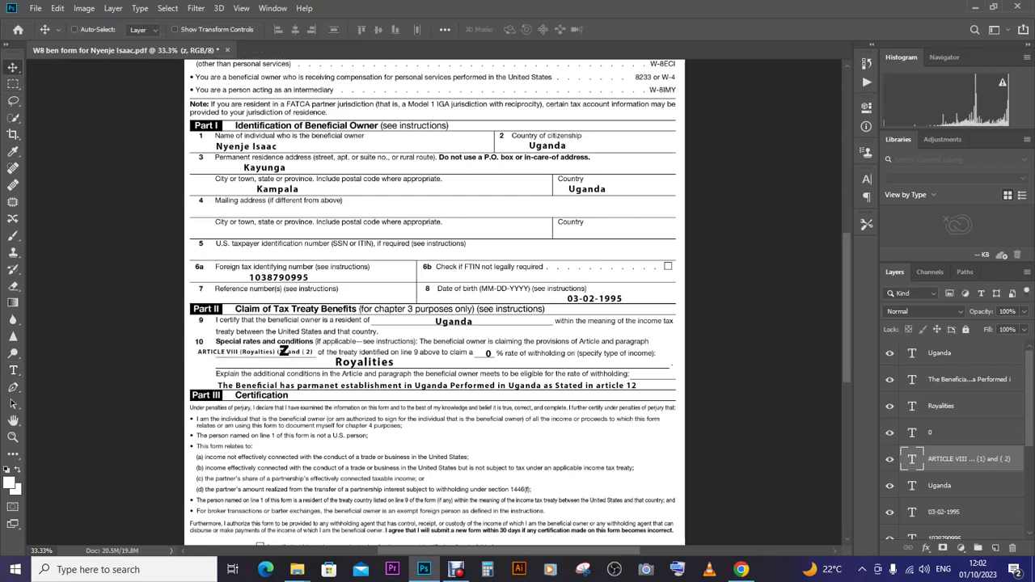
pyautogui.press('Delete')
pyautogui.click(74, 29)
pyautogui.click(13, 370)
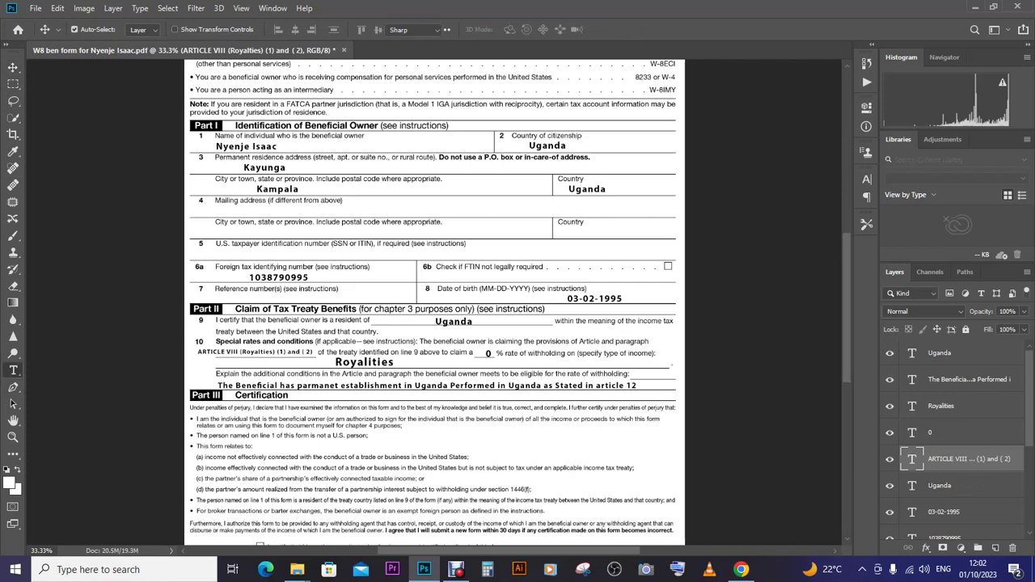
# - Replace line 10's ARTICLE VIII citation with '12 (2) (II)'
pyautogui.click(253, 353)
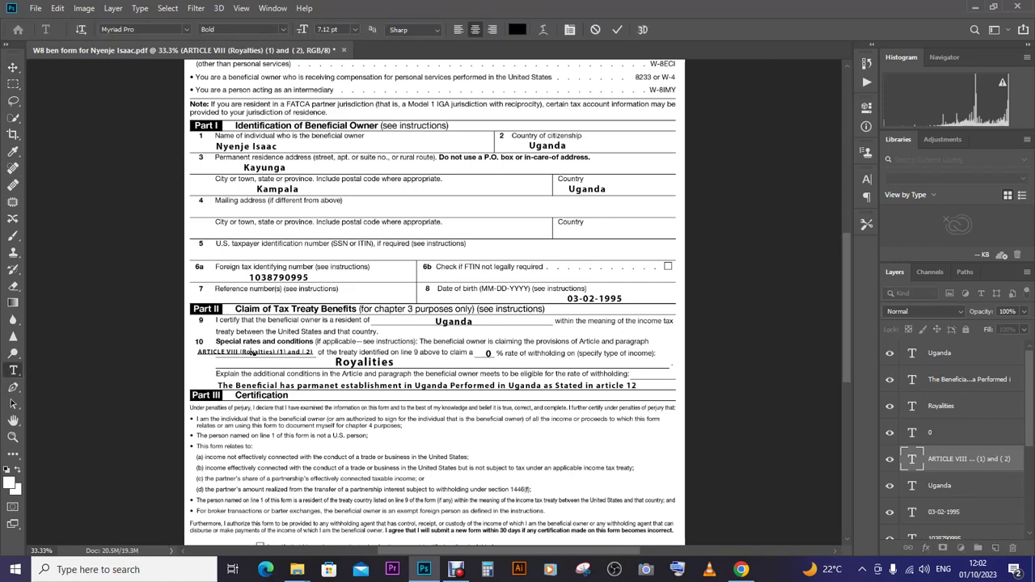
pyautogui.hotkey('ctrl', 'a')
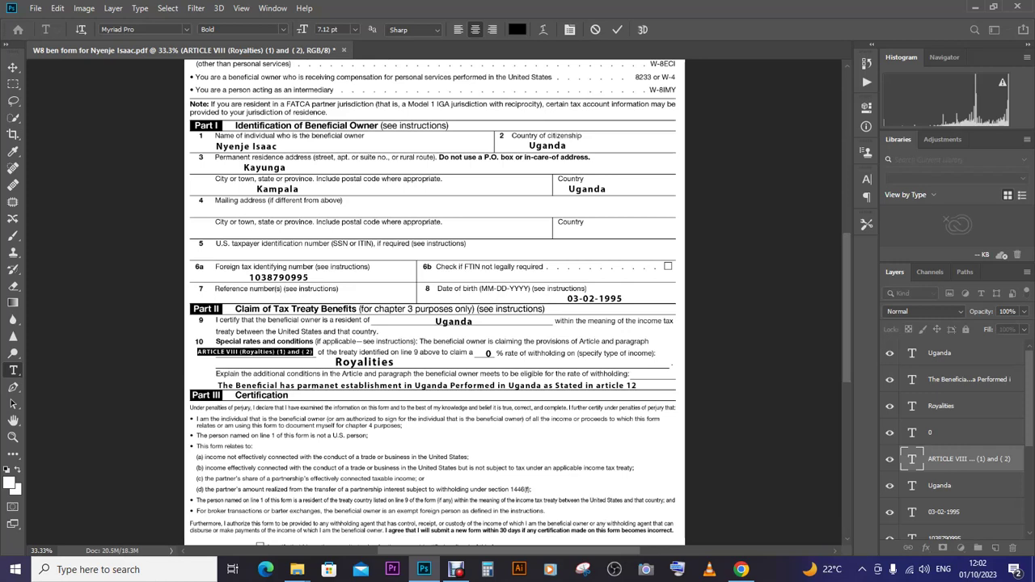
pyautogui.press('BackSpace')
pyautogui.write('(1')
pyautogui.write(')')
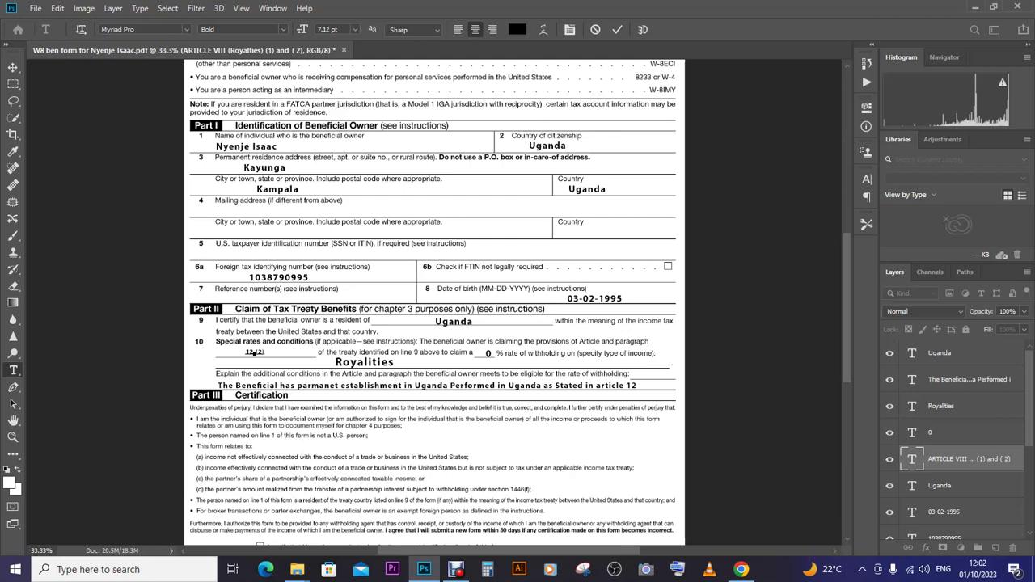
pyautogui.write('(i)')
pyautogui.write('i)')
pyautogui.press('BackSpace')
pyautogui.write('ii)')
pyautogui.click(13, 67)
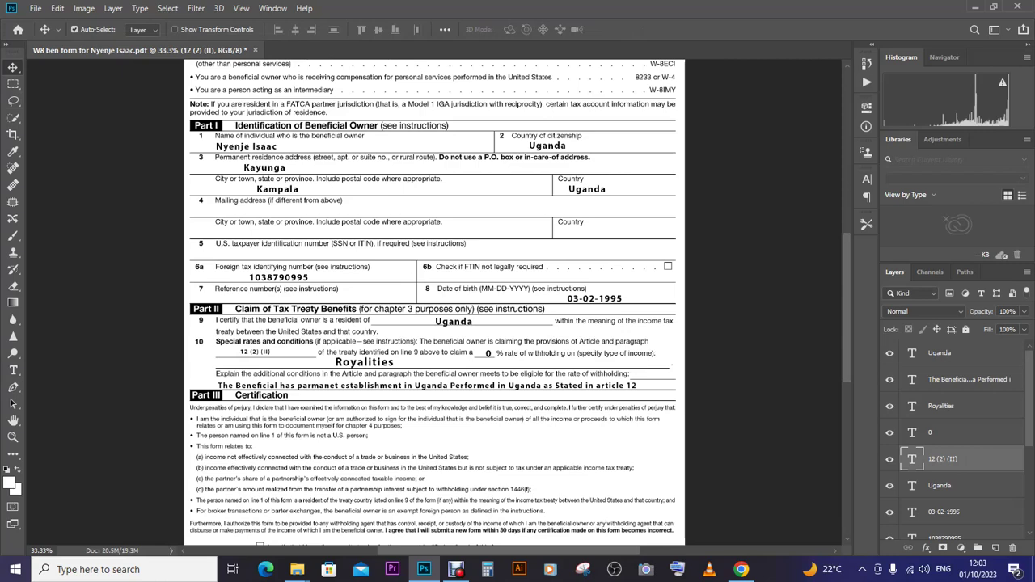
# - Switch to Chrome and go to the IRS Tax Treaty Tables tab
pyautogui.click(741, 570)
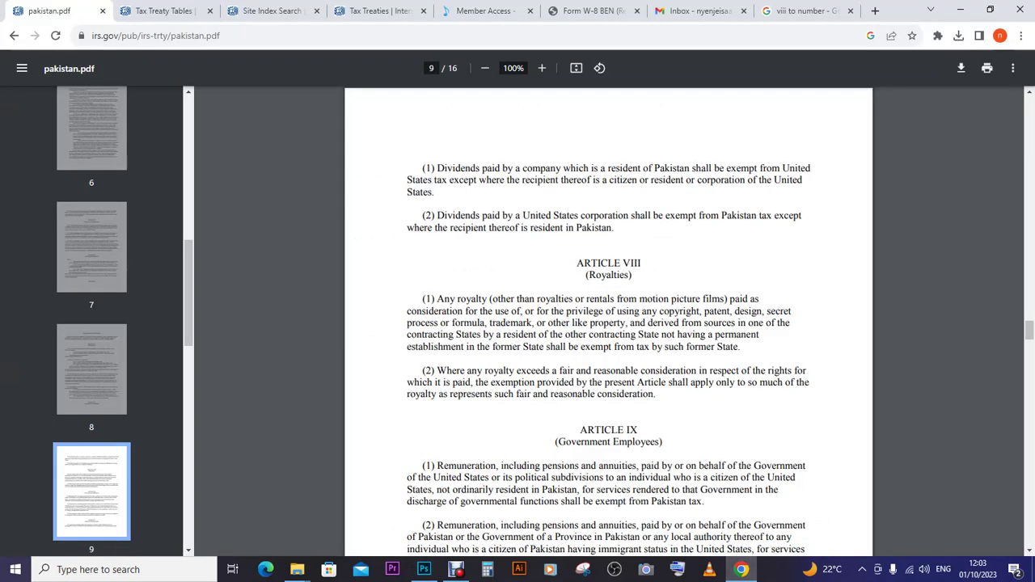
pyautogui.hotkey('ctrl', '6')
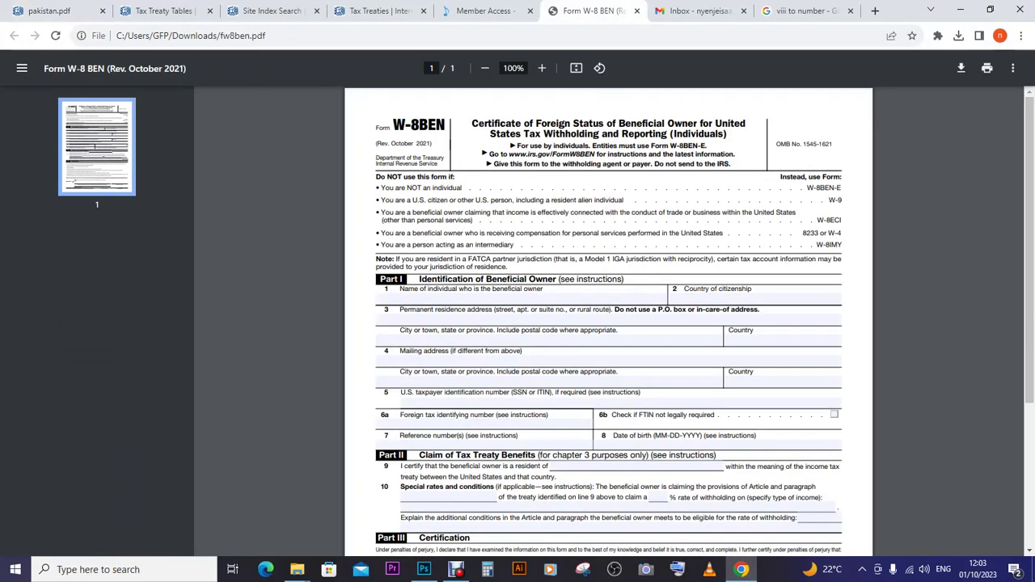
pyautogui.hotkey('ctrl', 'shift', 'Tab')
pyautogui.hotkey('ctrl', 'shift', 'Tab')
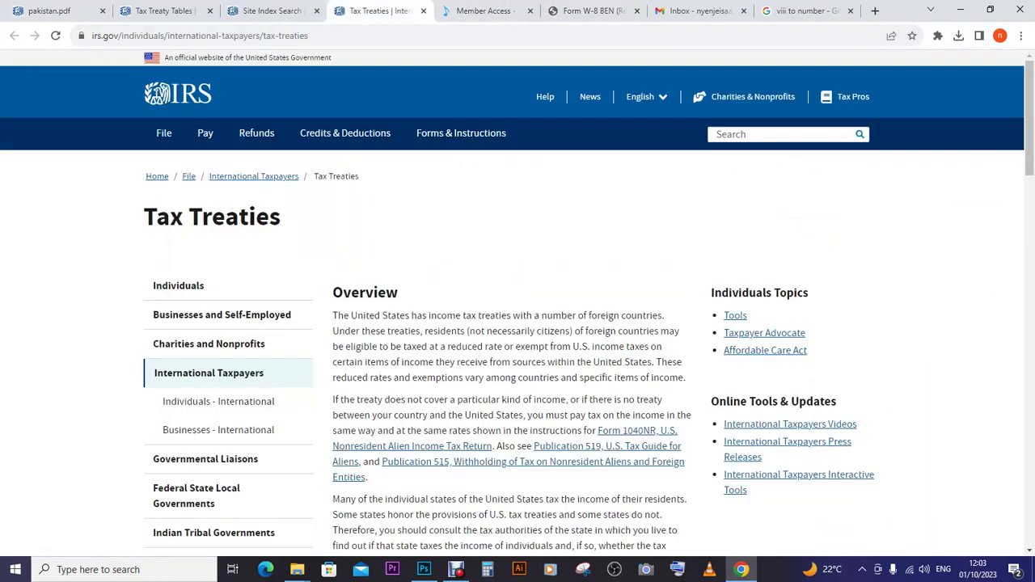
pyautogui.hotkey('ctrl', 'shift', 'Tab')
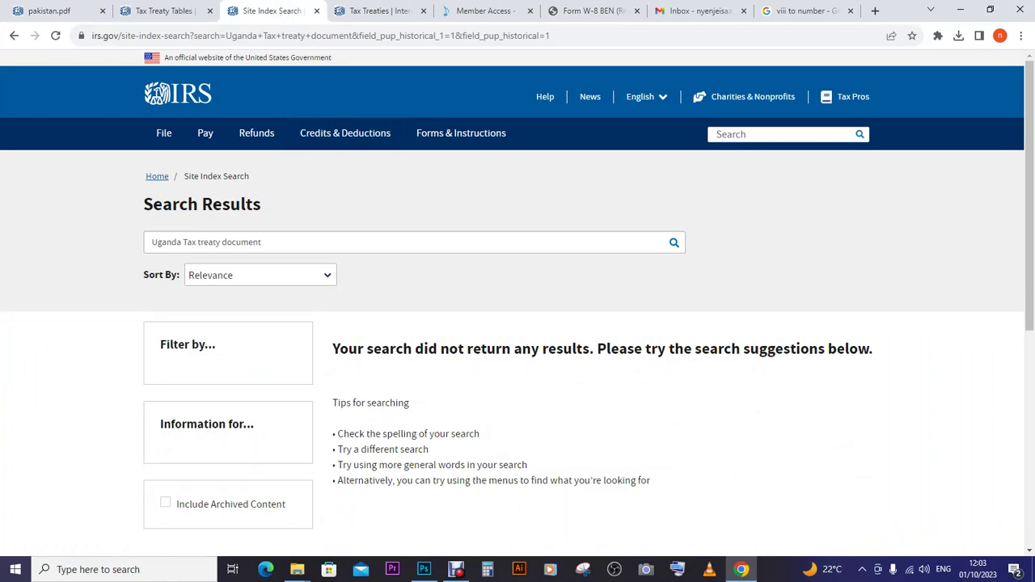
pyautogui.click(165, 10)
pyautogui.moveTo(266, 65)
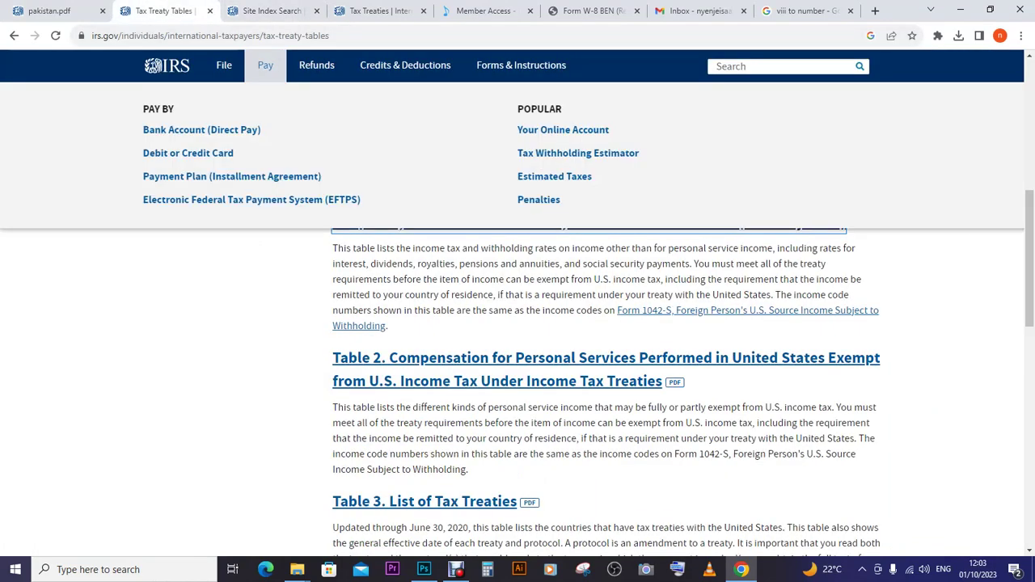
# - Open the Table 2 and Table 3 treaty PDFs in new tabs
pyautogui.rightClick(418, 367)
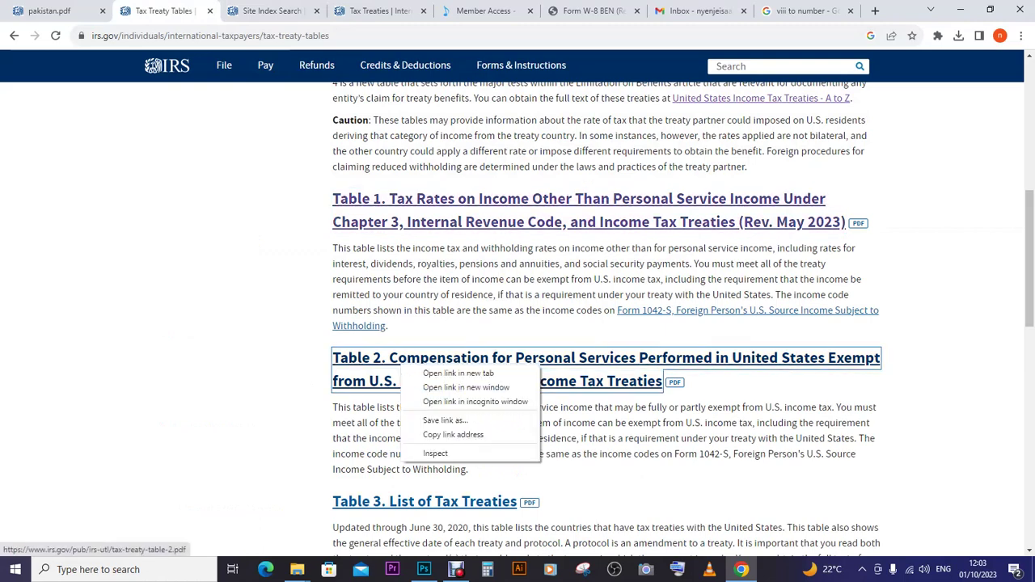
pyautogui.click(458, 373)
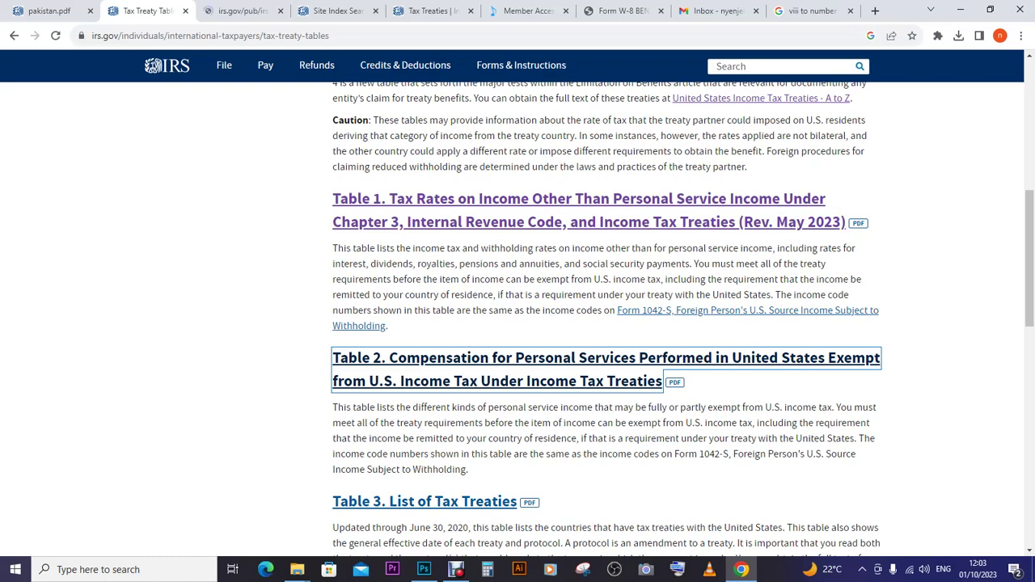
pyautogui.rightClick(455, 500)
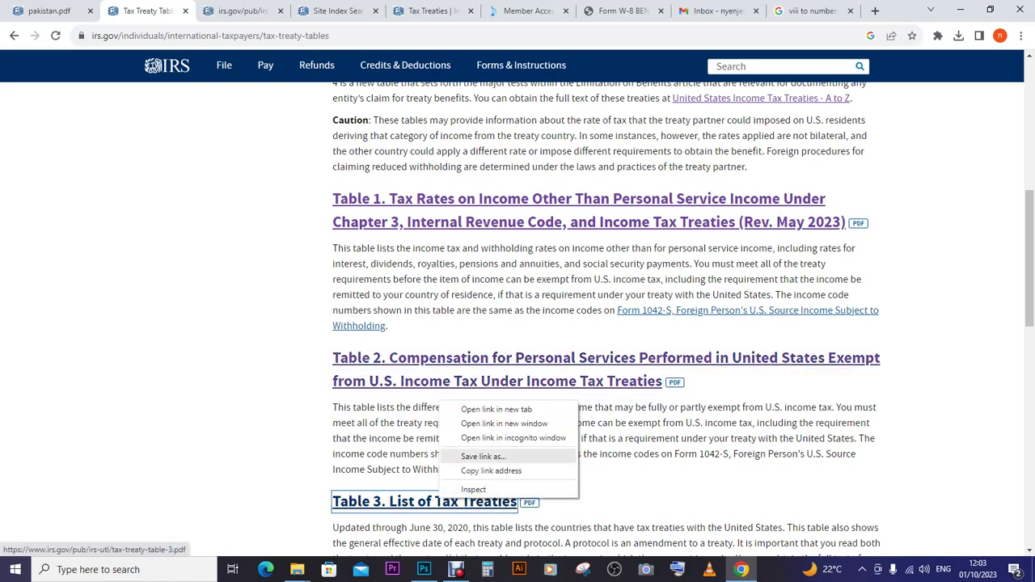
pyautogui.click(486, 408)
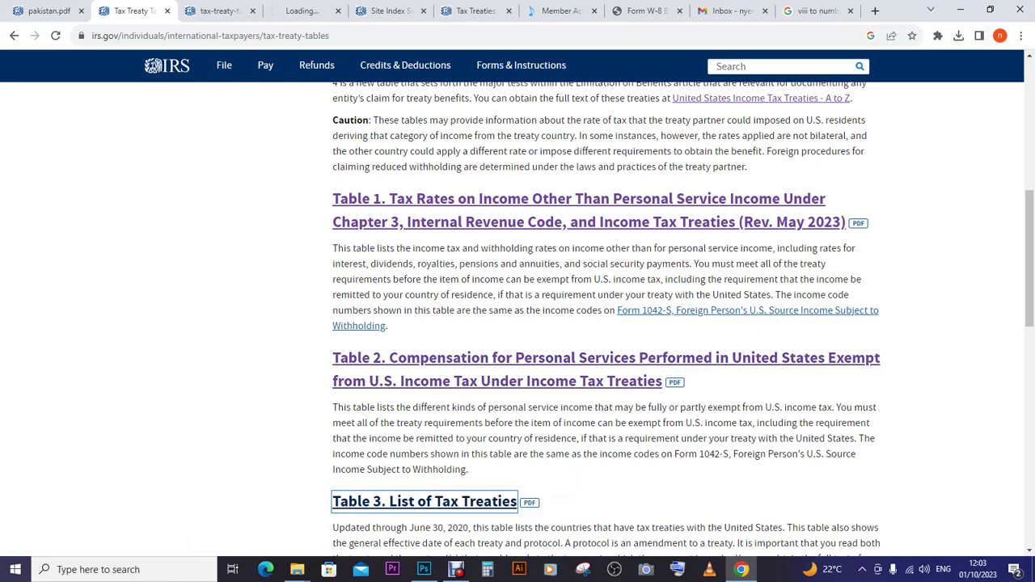
pyautogui.scroll(-1, 607, 316)
pyautogui.scroll(-3, 606, 315)
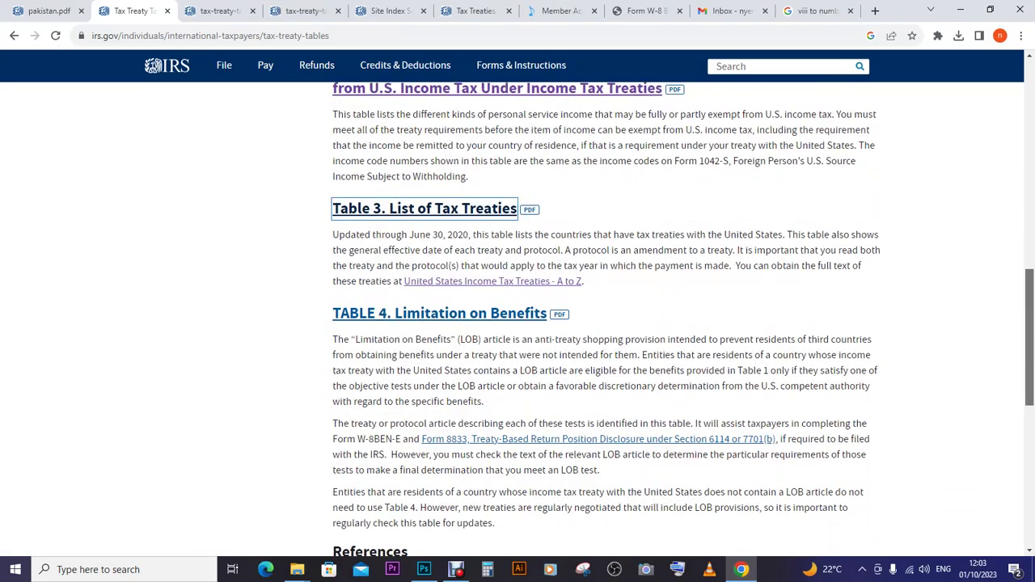
pyautogui.scroll(-2, 607, 316)
pyautogui.scroll(-1, 606, 315)
pyautogui.scroll(15, 607, 315)
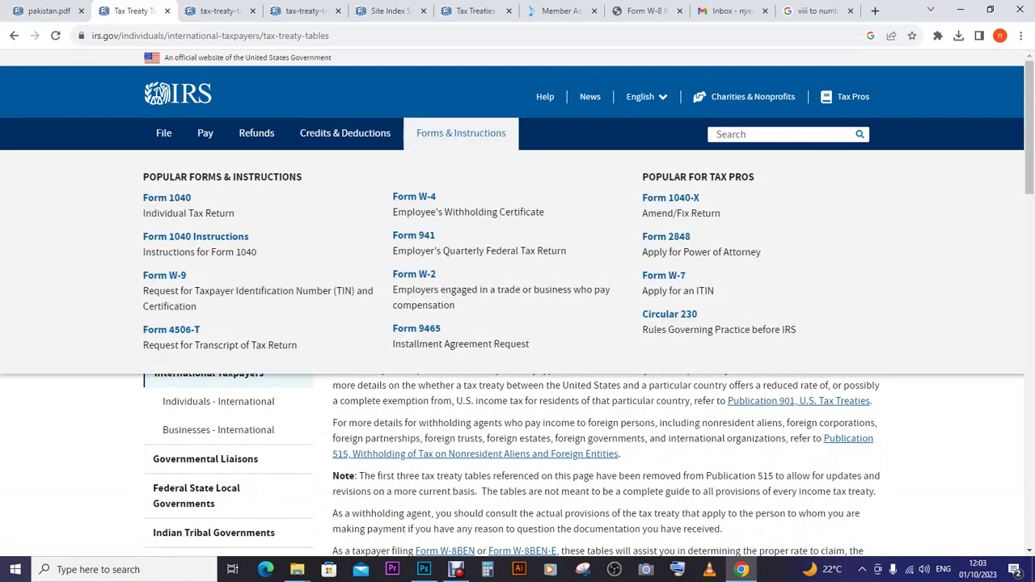
pyautogui.scroll(-2, 518, 307)
pyautogui.scroll(-4, 518, 307)
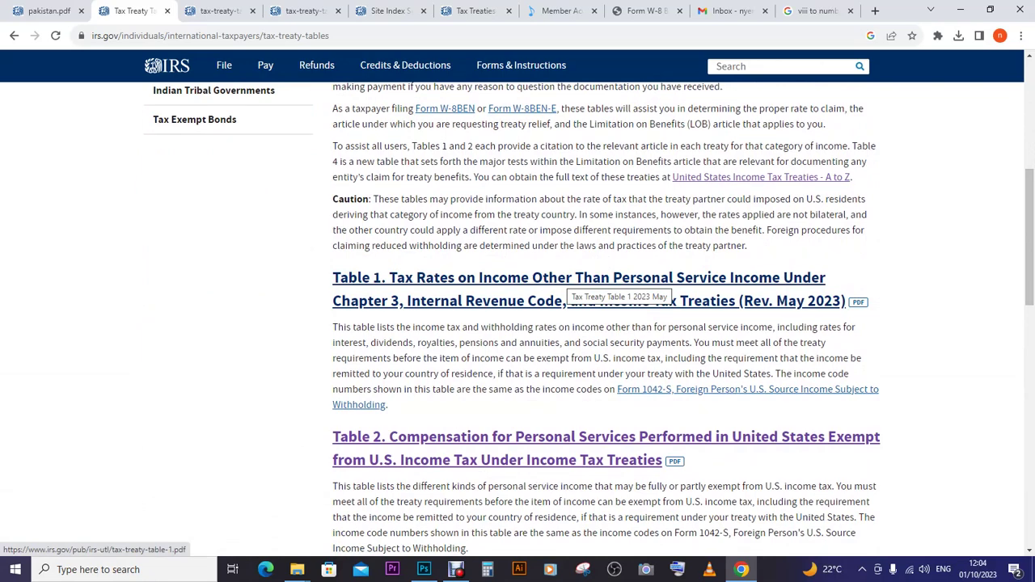
# - Open the Table 1 tax-rates PDF, review the page 5 royalties rates, then return to Photoshop
pyautogui.click(570, 279)
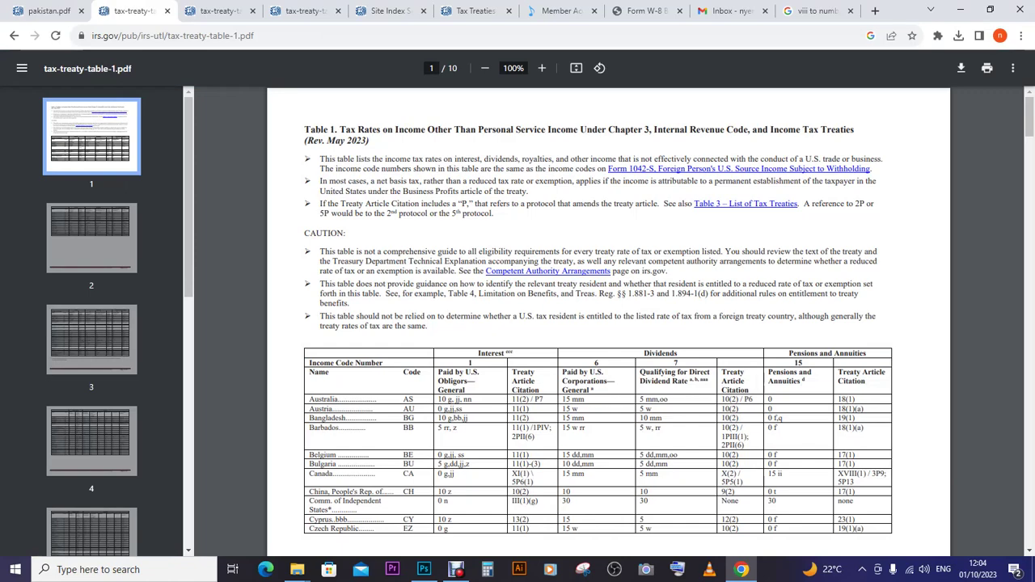
pyautogui.scroll(-5, 609, 324)
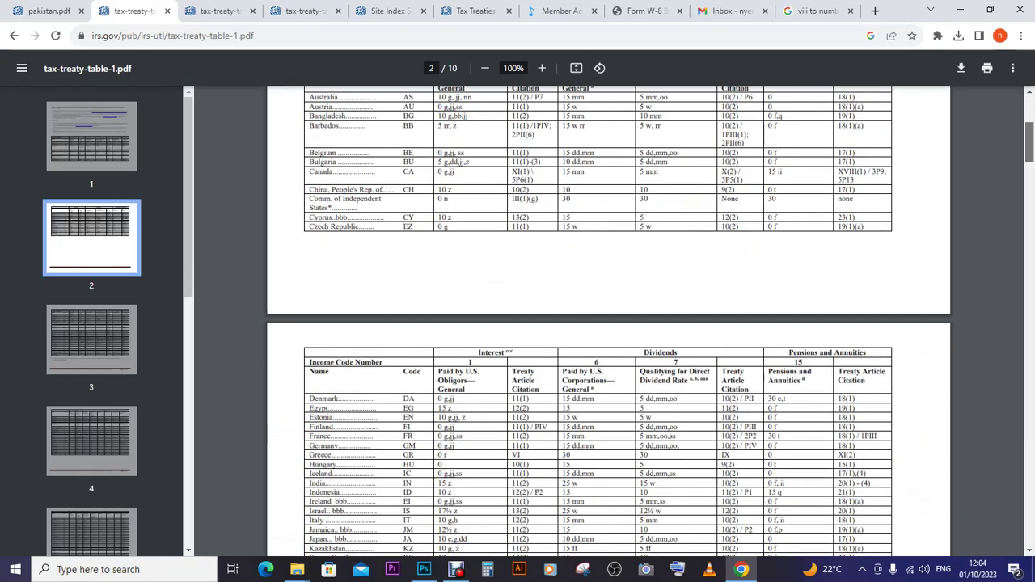
pyautogui.scroll(-6, 609, 323)
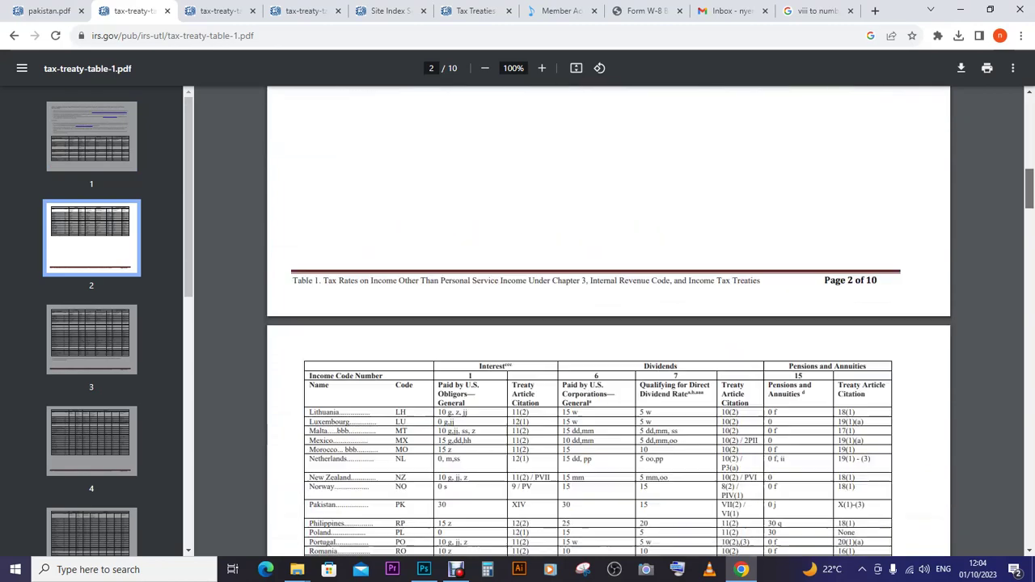
pyautogui.scroll(-3, 609, 324)
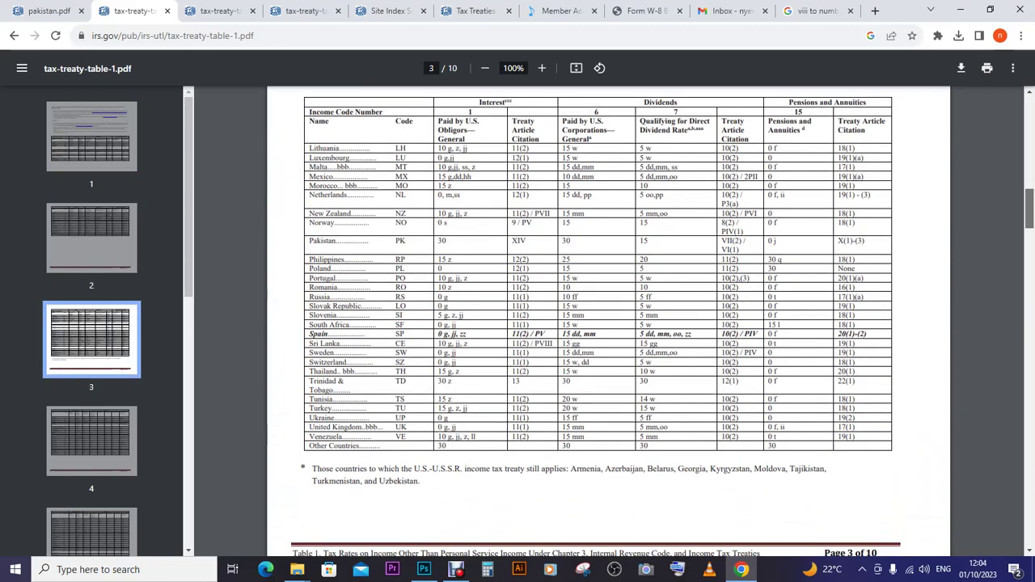
pyautogui.scroll(-20, 608, 324)
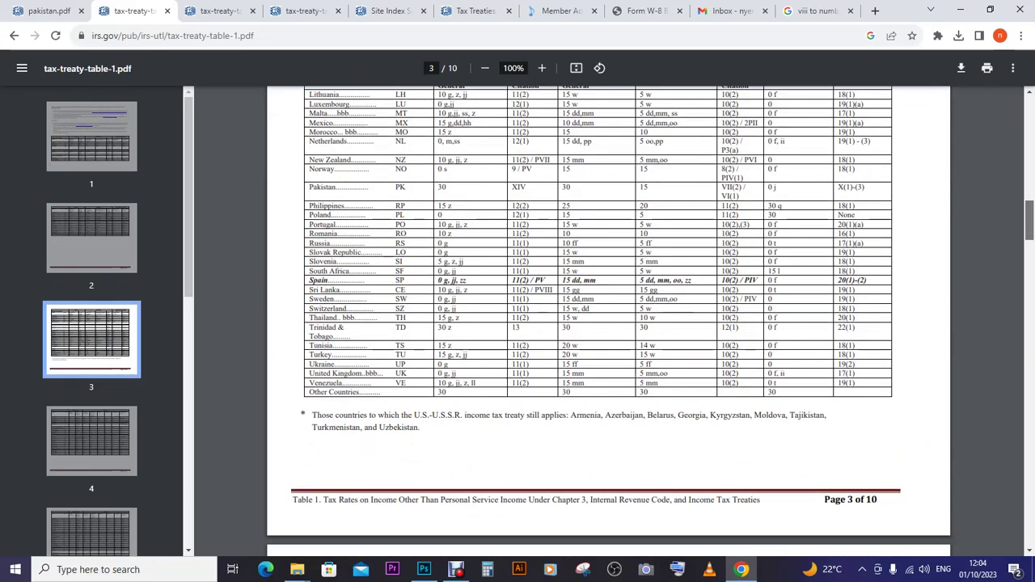
pyautogui.scroll(-10, 608, 324)
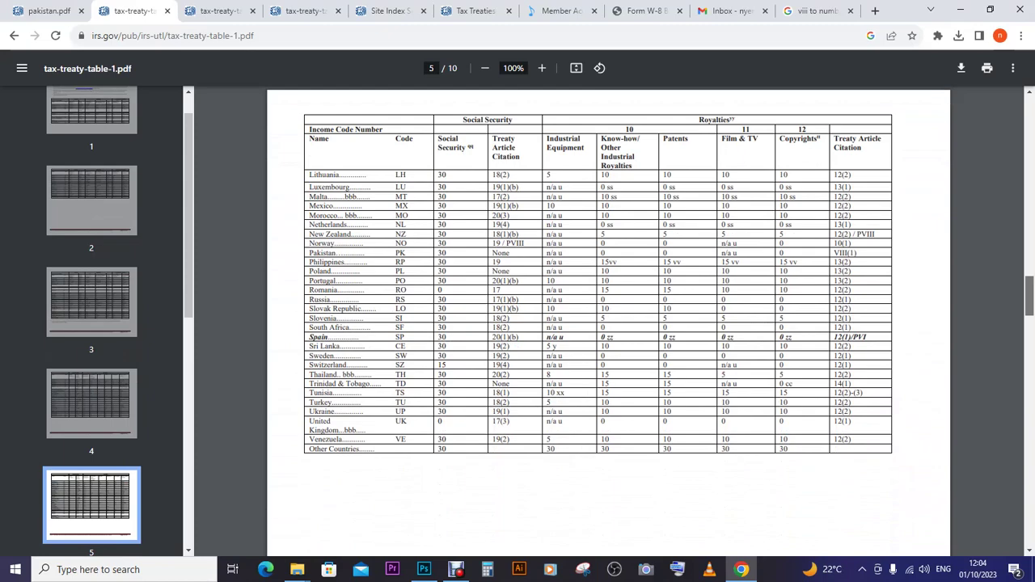
pyautogui.scroll(-5, 608, 324)
pyautogui.scroll(3, 608, 324)
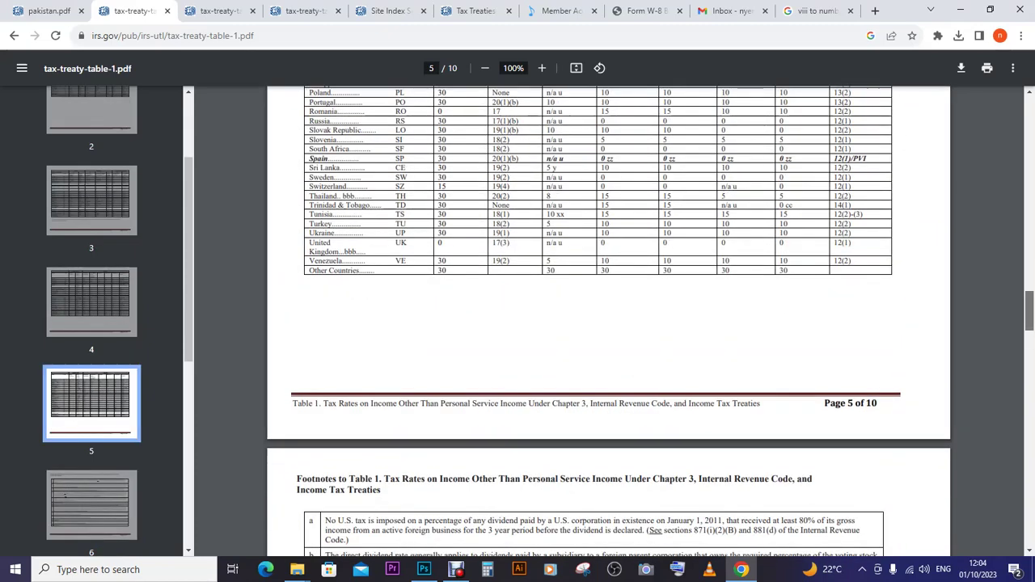
pyautogui.scroll(3, 609, 323)
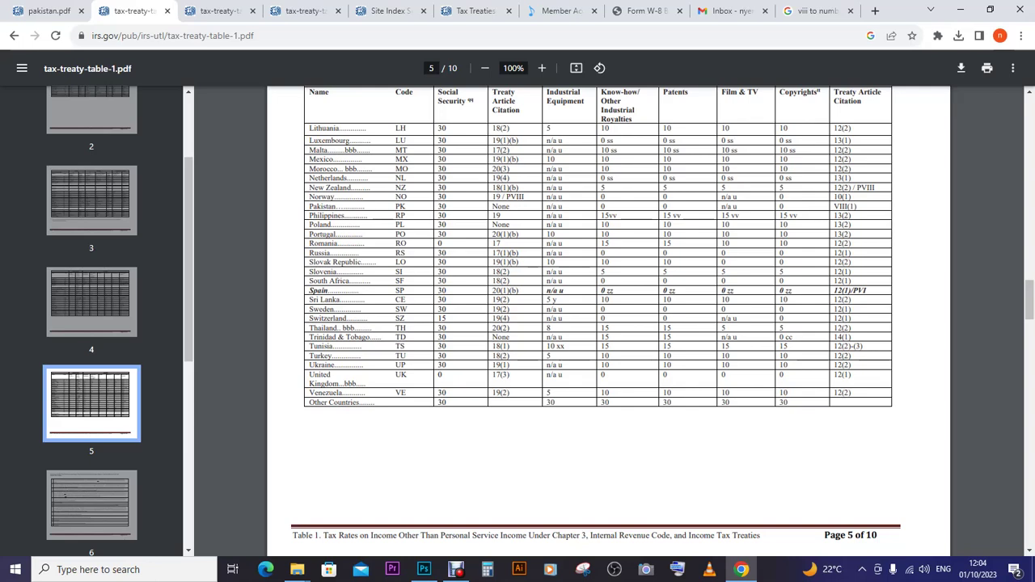
pyautogui.scroll(2, 609, 296)
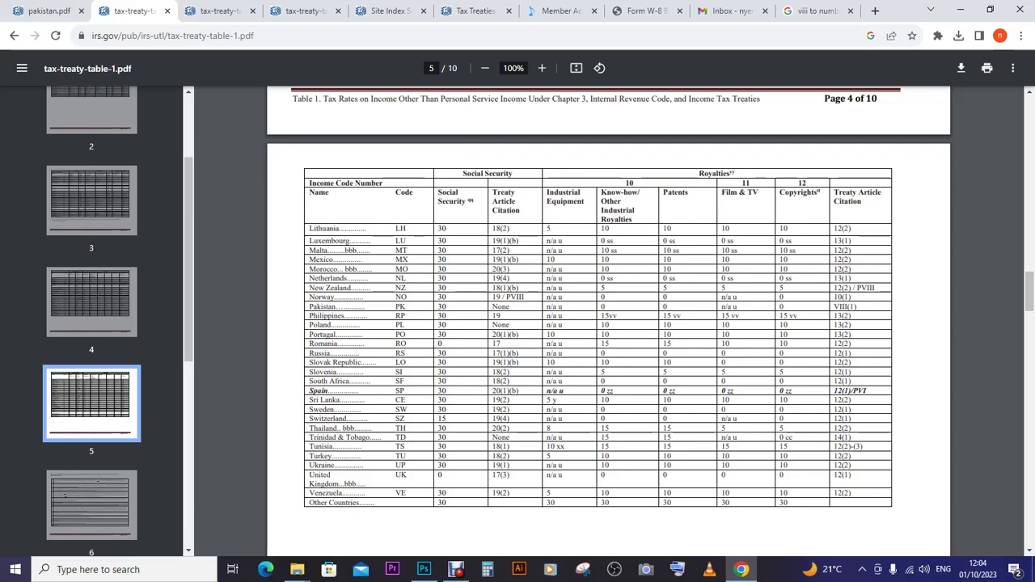
pyautogui.click(424, 570)
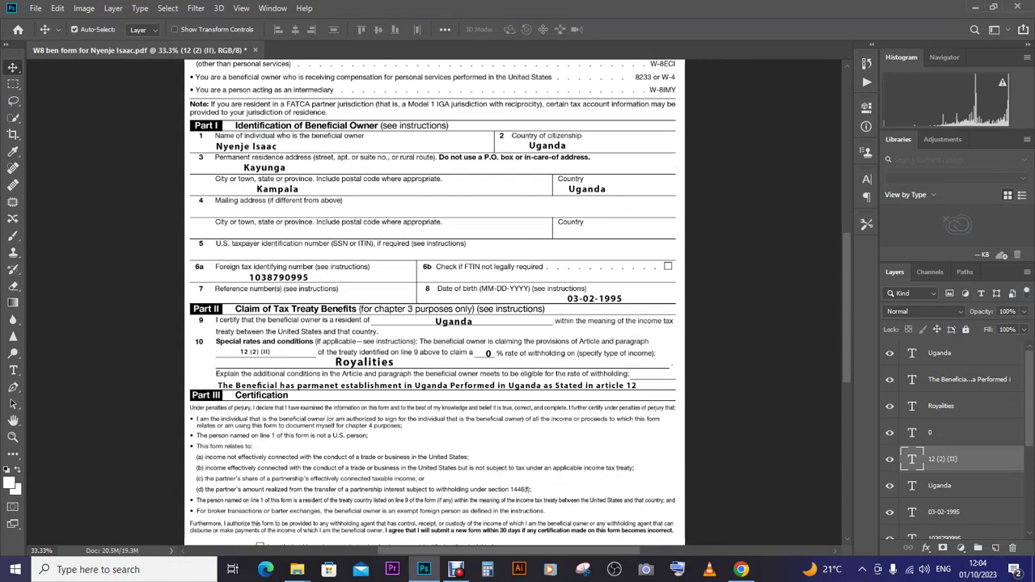
# - Add a new empty layer above Layer 1 for the check mark
pyautogui.scroll(-5, 435, 299)
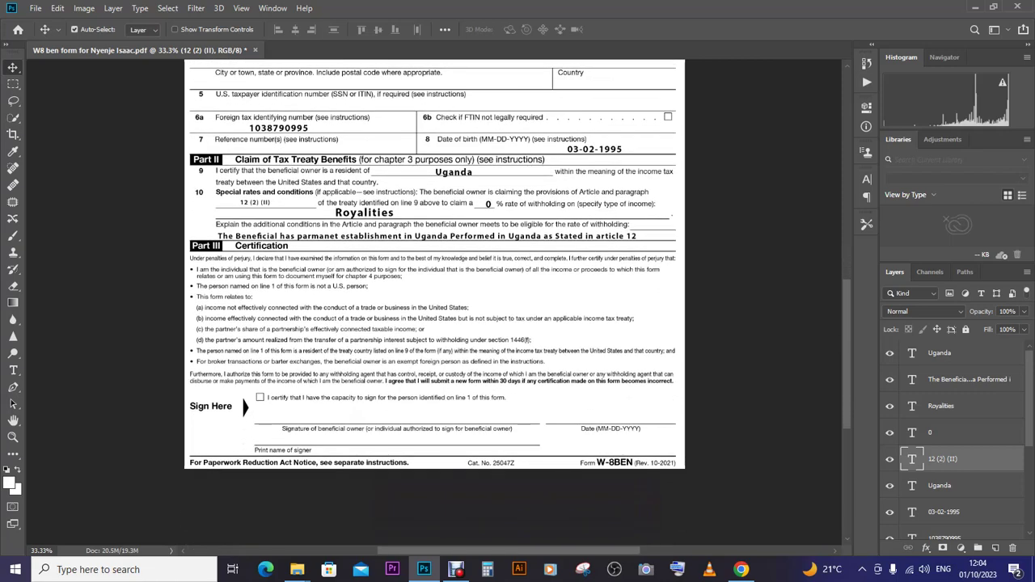
pyautogui.click(940, 526)
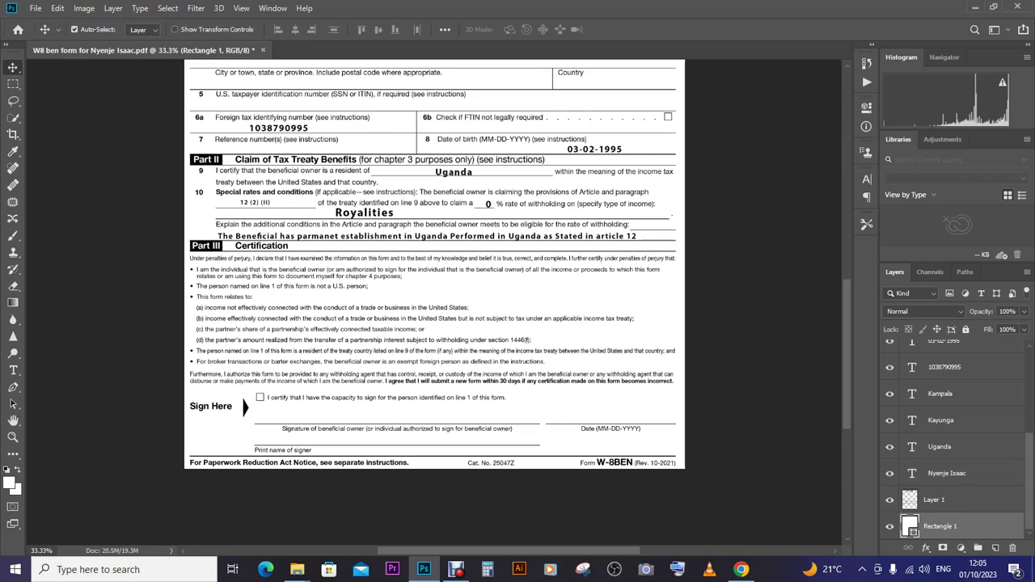
pyautogui.click(13, 236)
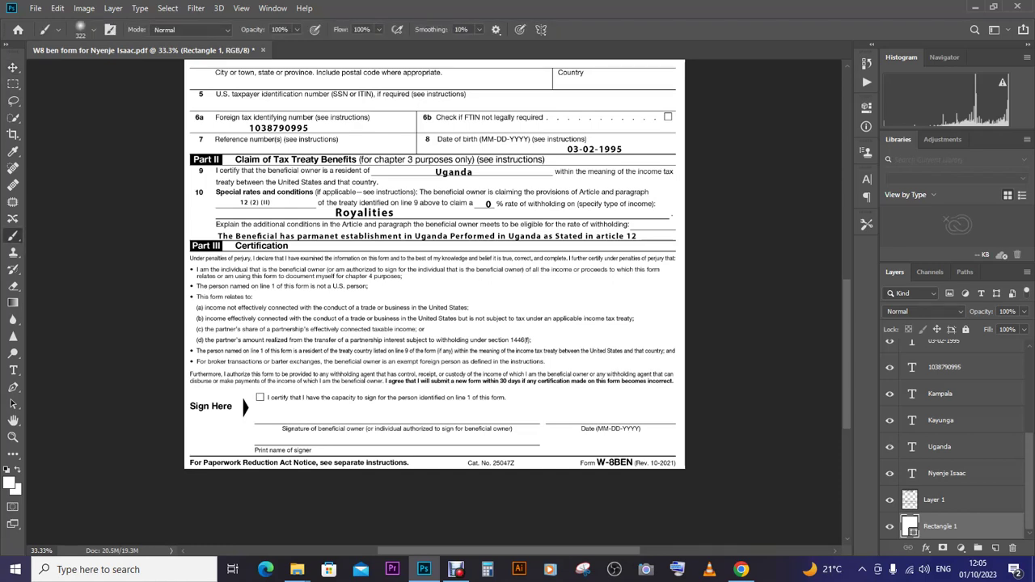
pyautogui.click(938, 500)
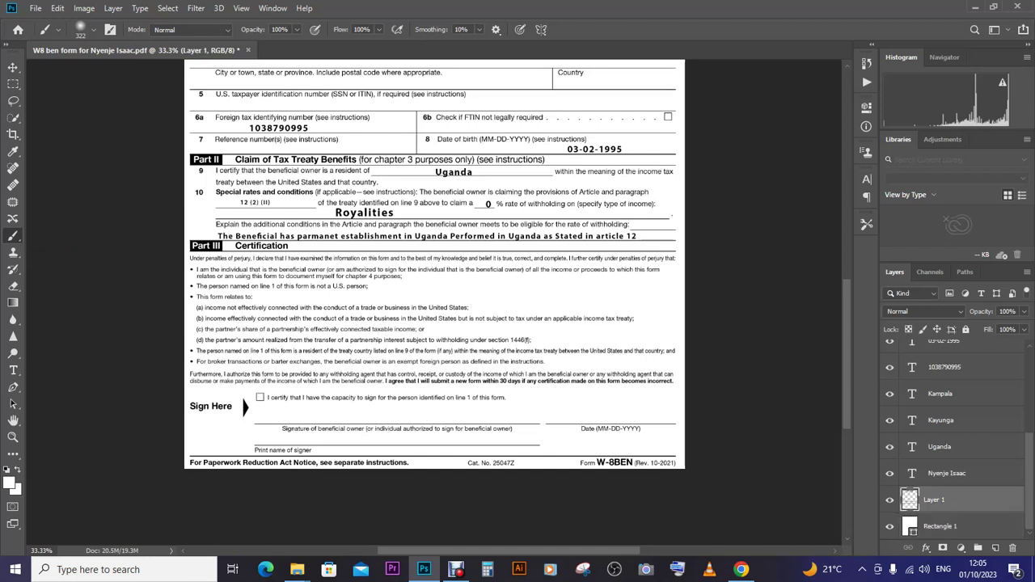
pyautogui.click(996, 547)
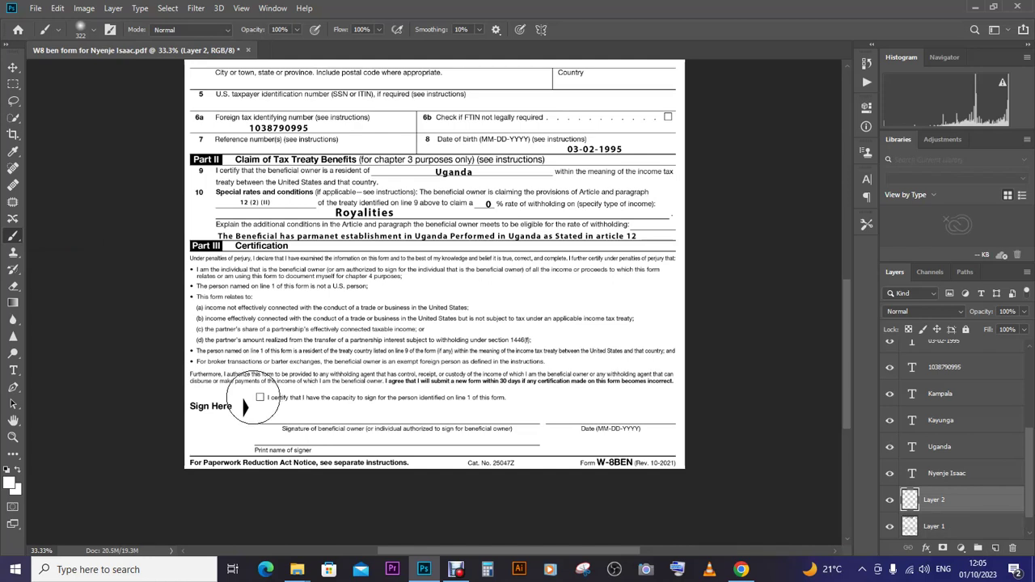
# - Set up a small round brush of about 7 px with 100% hardness
pyautogui.rightClick(278, 397)
pyautogui.write('45')
pyautogui.write('25')
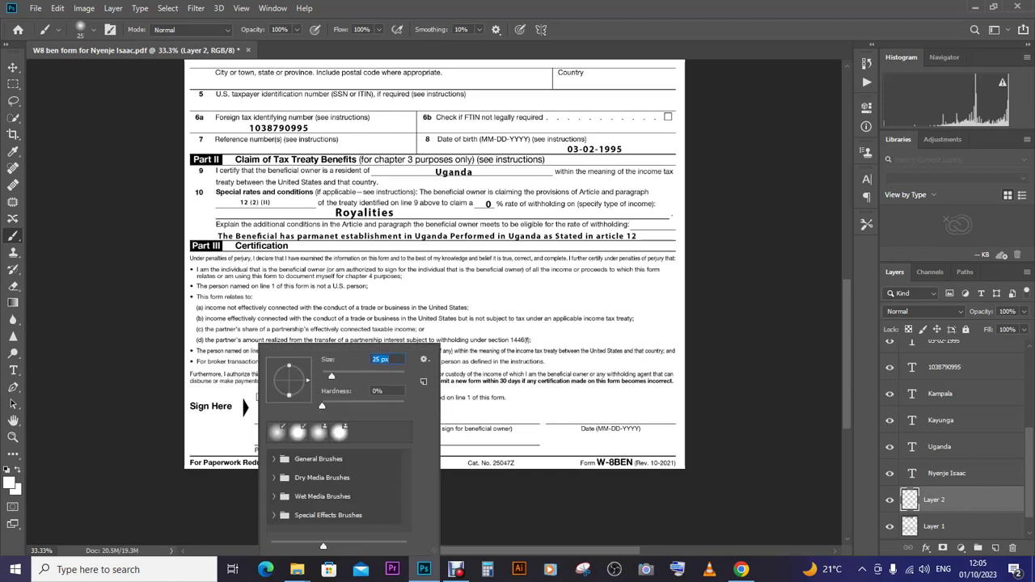
pyautogui.click(298, 433)
pyautogui.press('Tab')
pyautogui.write('0')
pyautogui.write('100')
pyautogui.press('Tab')
pyautogui.write('6')
pyautogui.press('Return')
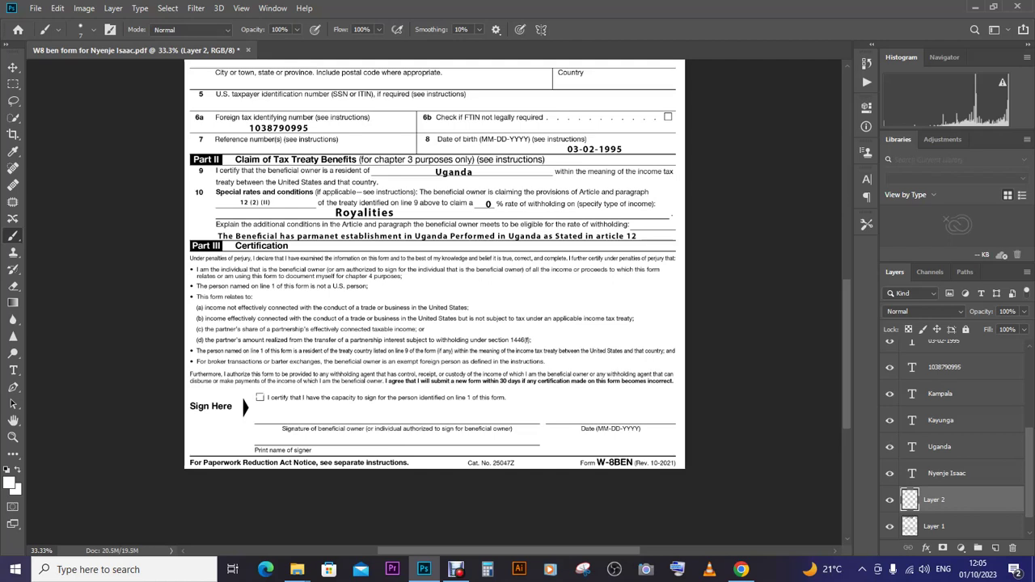
# - Set the foreground colour to black #000000 and brush a tick into the Part III certification checkbox
pyautogui.click(9, 483)
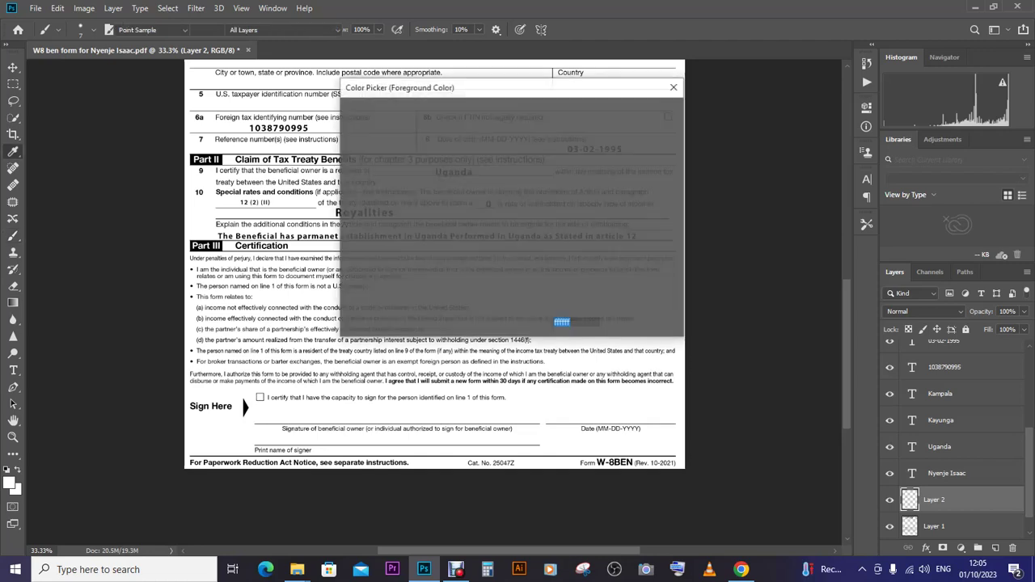
pyautogui.write('993162')
pyautogui.click(425, 281)
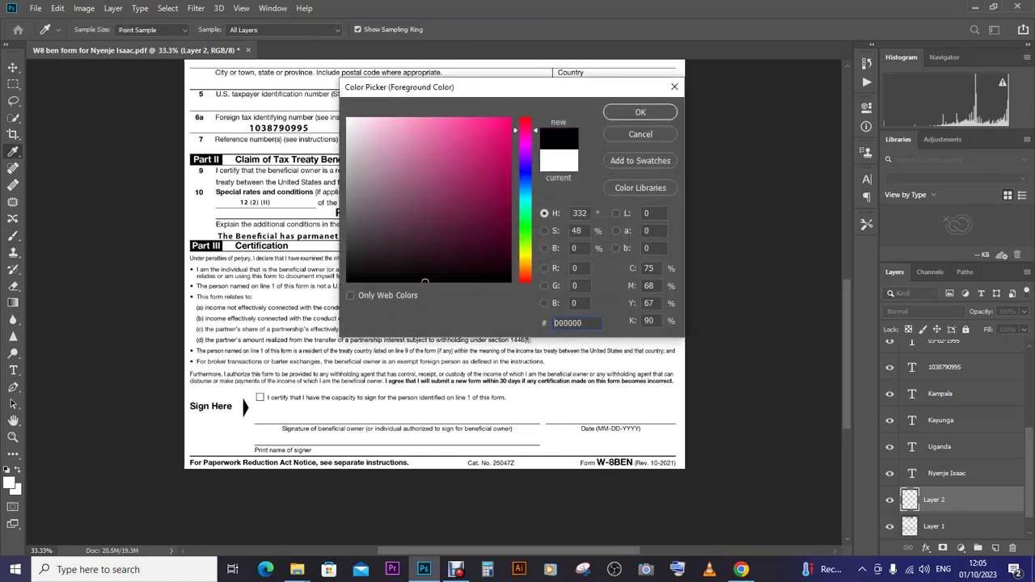
pyautogui.click(640, 111)
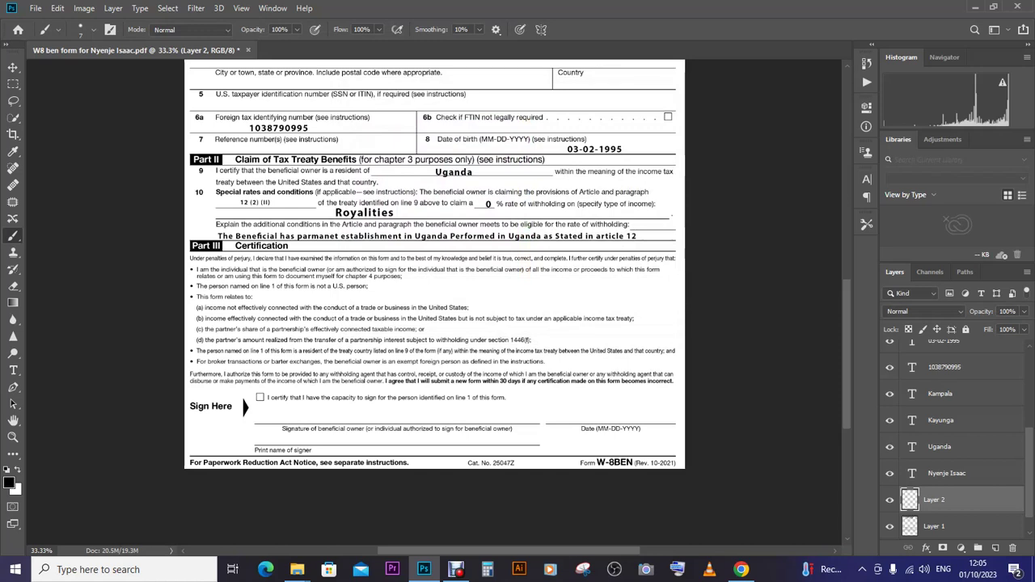
pyautogui.moveTo(257, 396); pyautogui.dragTo(264, 394)
pyautogui.click(13, 68)
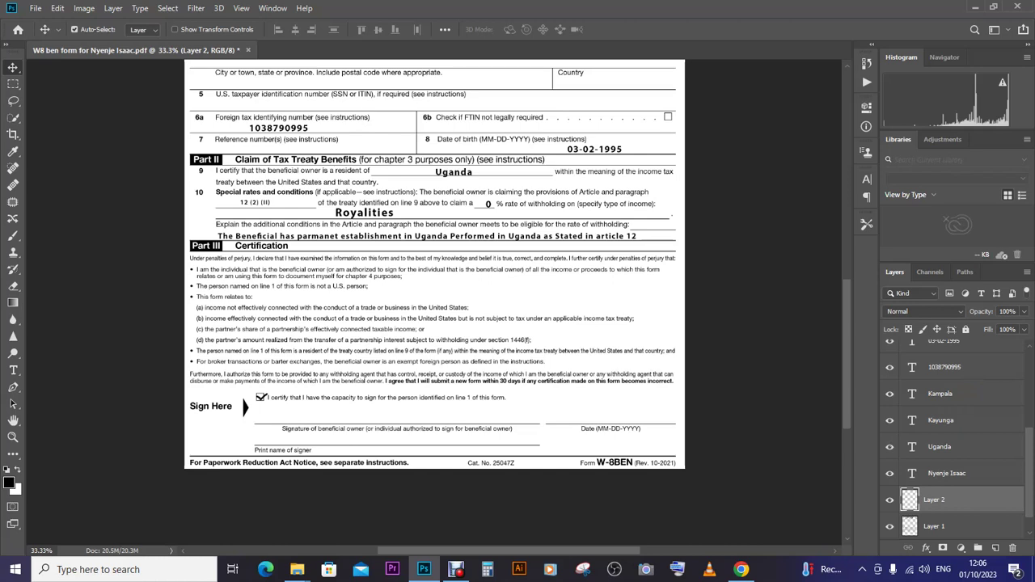
pyautogui.click(942, 367)
# - Duplicate the tax identifying number text layer and move the copy to the signature line
pyautogui.click(996, 548)
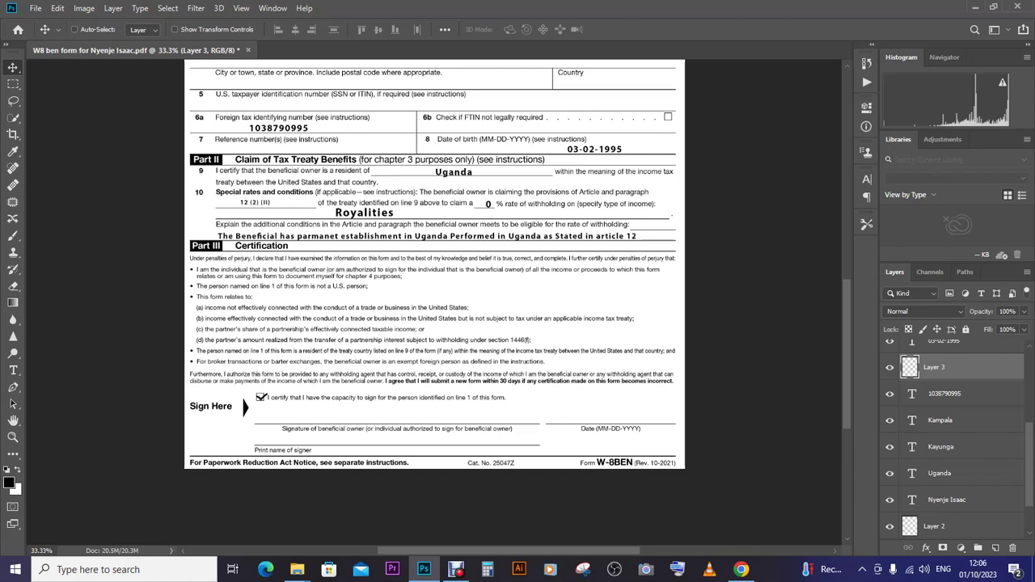
pyautogui.press('Delete')
pyautogui.moveTo(944, 367); pyautogui.dragTo(995, 548)
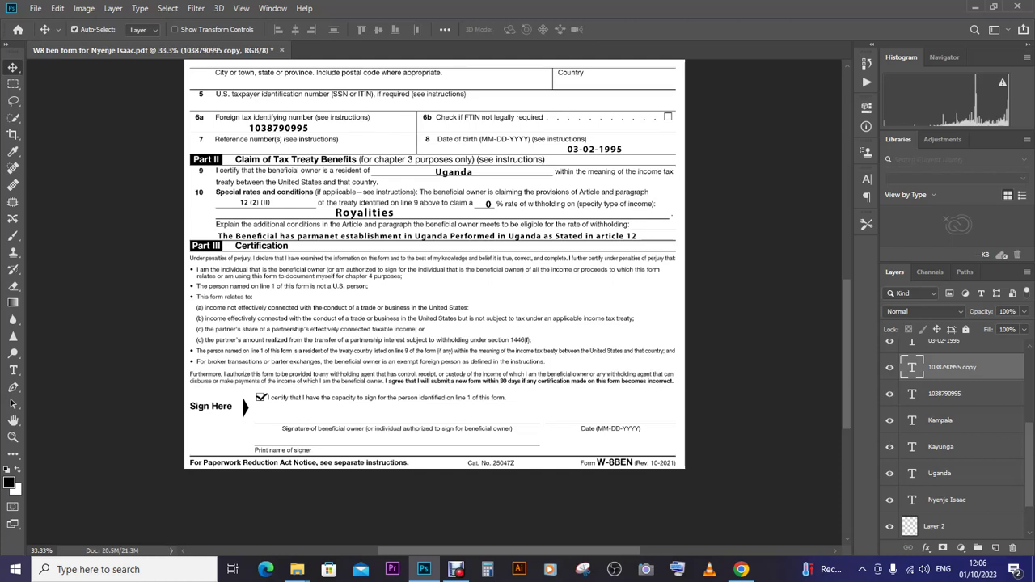
pyautogui.moveTo(298, 127)
pyautogui.mouseDown()
pyautogui.moveTo(344, 374)
pyautogui.moveTo(370, 408)
pyautogui.mouseUp()
# - Replace the copied text with the signer's full name
pyautogui.click(13, 370)
pyautogui.click(347, 423)
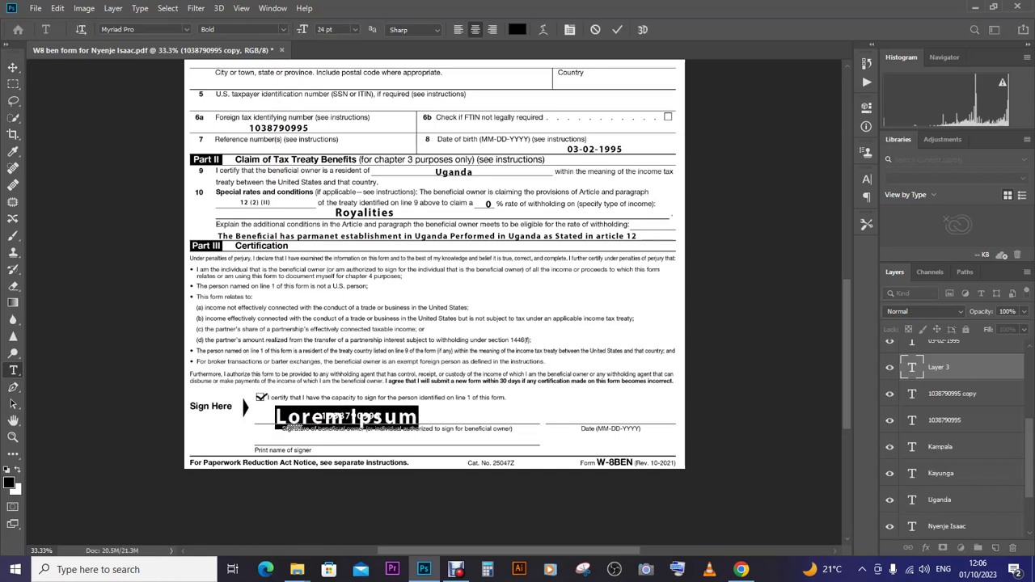
pyautogui.click(13, 68)
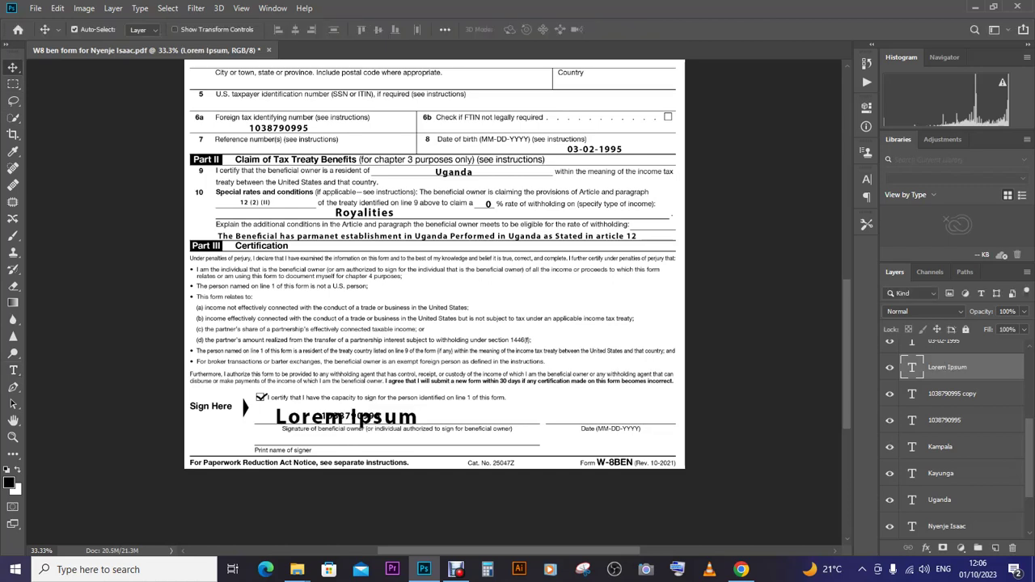
pyautogui.hotkey('ctrl', 'z')
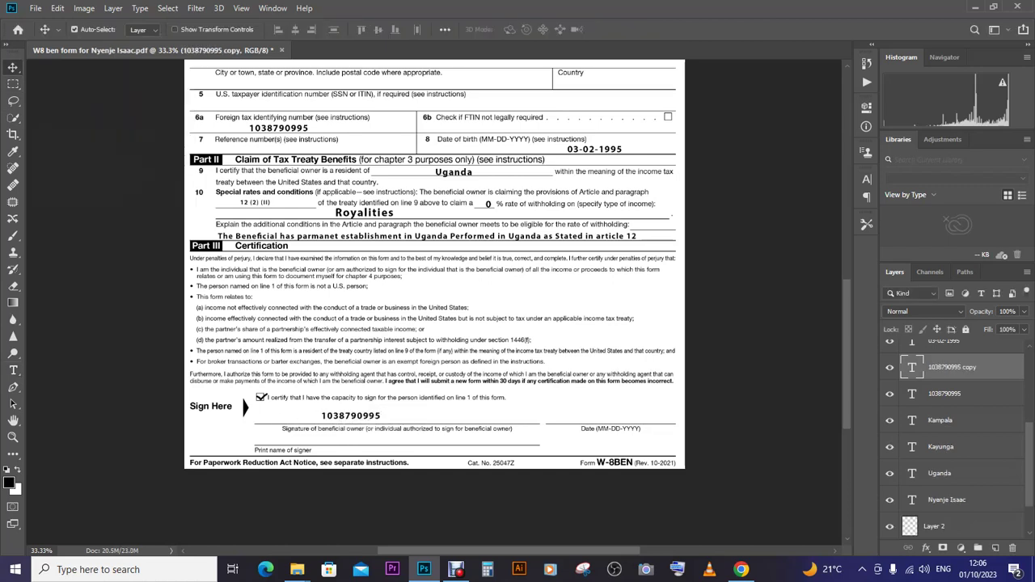
pyautogui.click(13, 370)
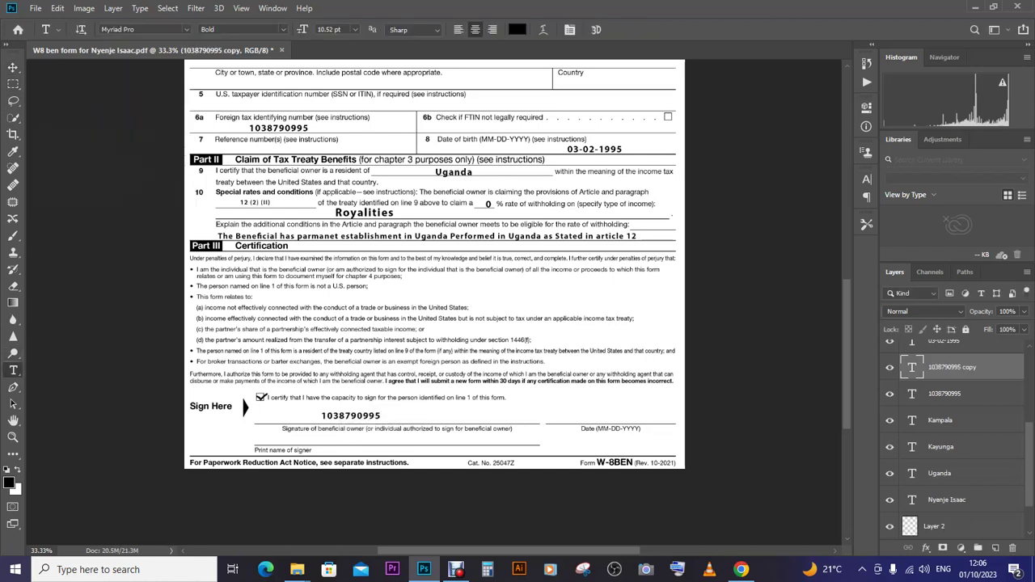
pyautogui.doubleClick(352, 416)
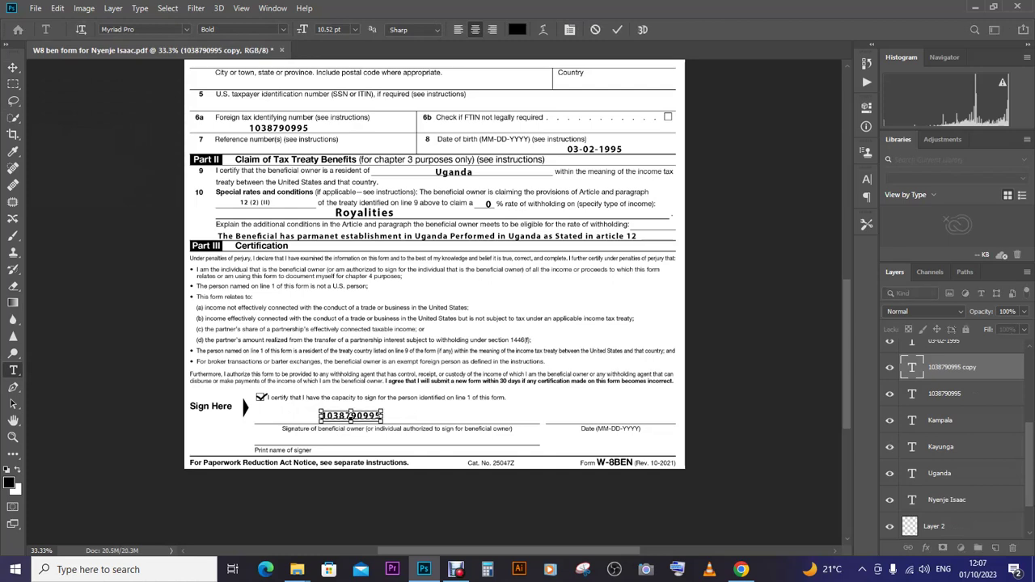
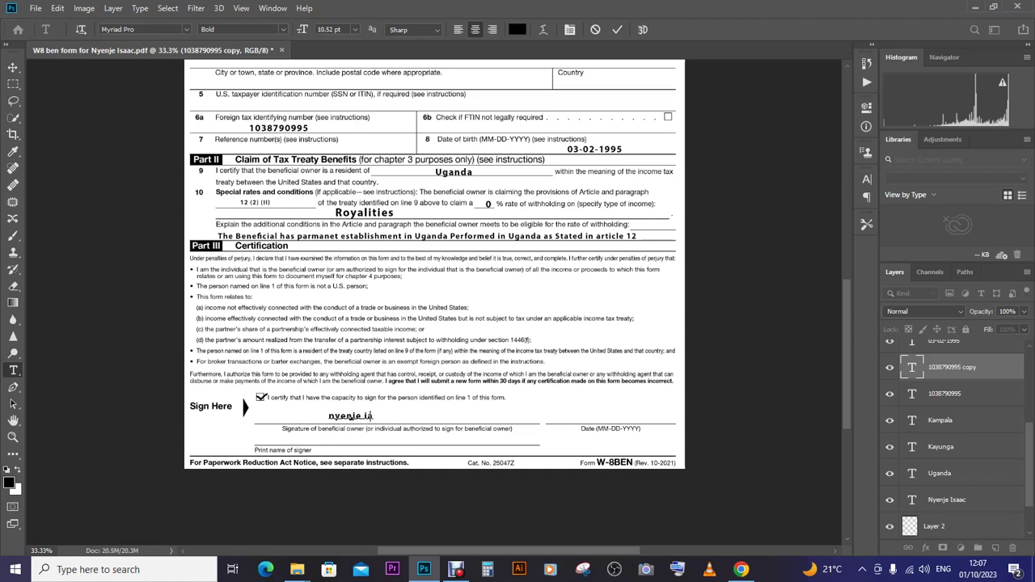
# - Commit the signature name, duplicate its layer and move the copy onto the Date line
pyautogui.press('Escape')
pyautogui.press('v')
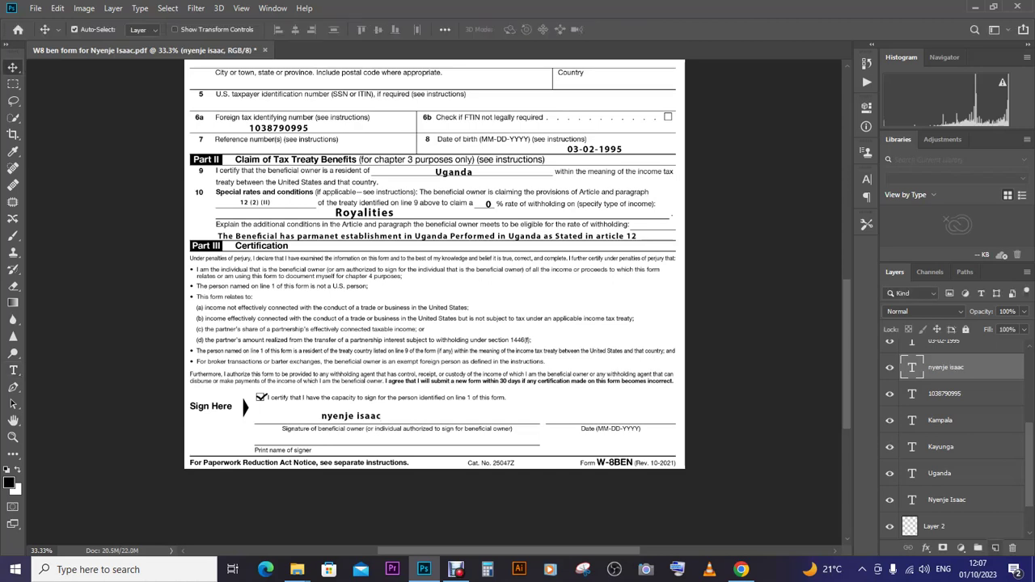
pyautogui.click(995, 548)
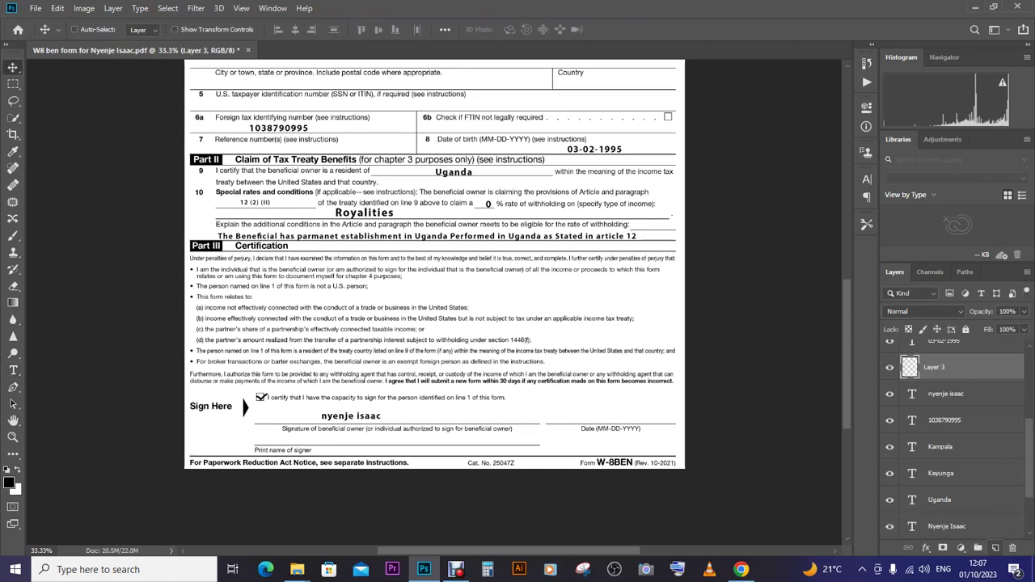
pyautogui.press('Delete')
pyautogui.moveTo(946, 367); pyautogui.dragTo(996, 548)
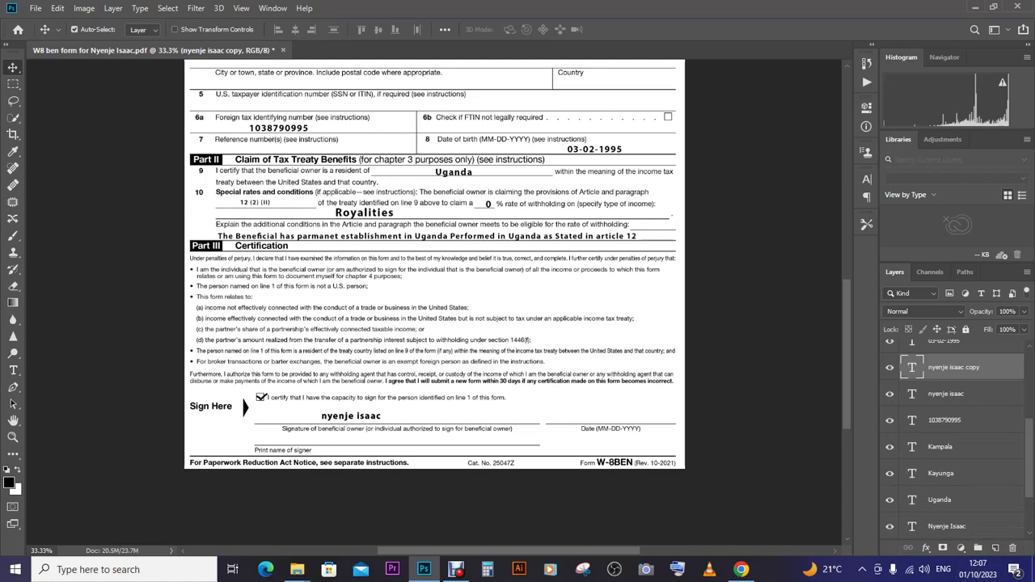
pyautogui.moveTo(351, 416)
pyautogui.mouseDown()
pyautogui.moveTo(639, 413)
pyautogui.moveTo(608, 426)
pyautogui.moveTo(605, 416)
pyautogui.mouseUp()
# - Replace the copied text with the date 01-10-2023 and commit it
pyautogui.press('t')
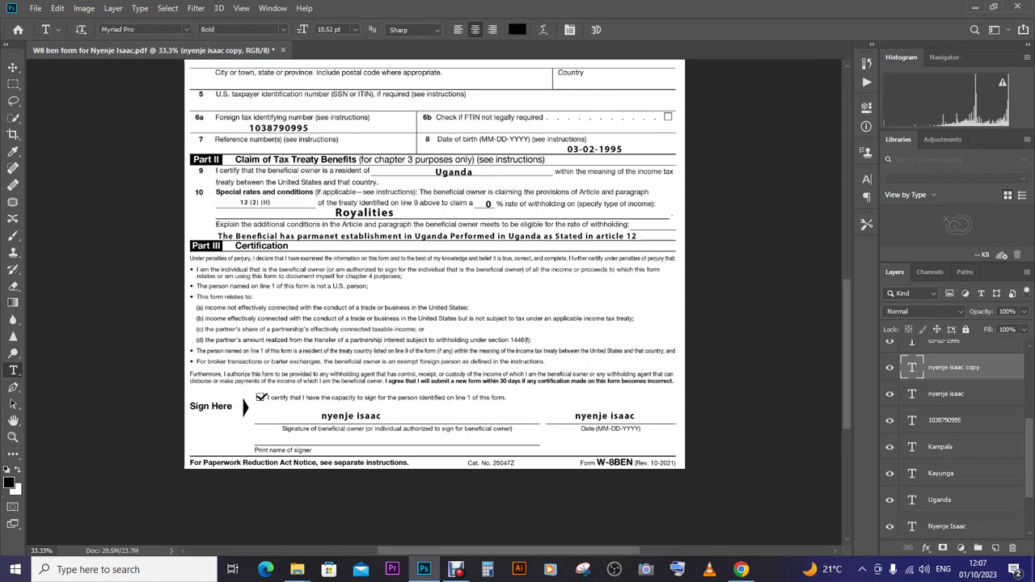
pyautogui.click(605, 416)
pyautogui.hotkey('ctrl', 'a')
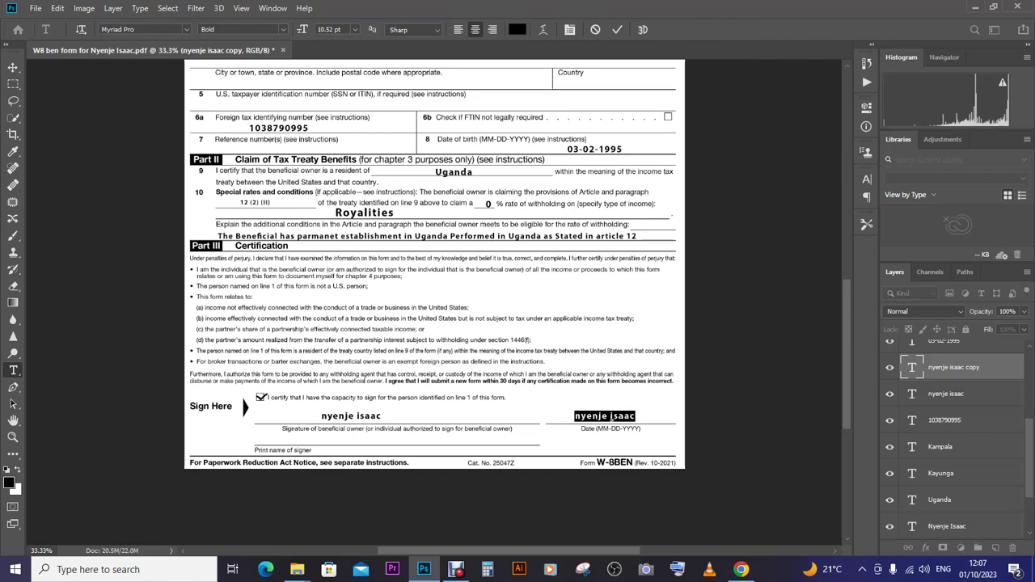
pyautogui.write('0')
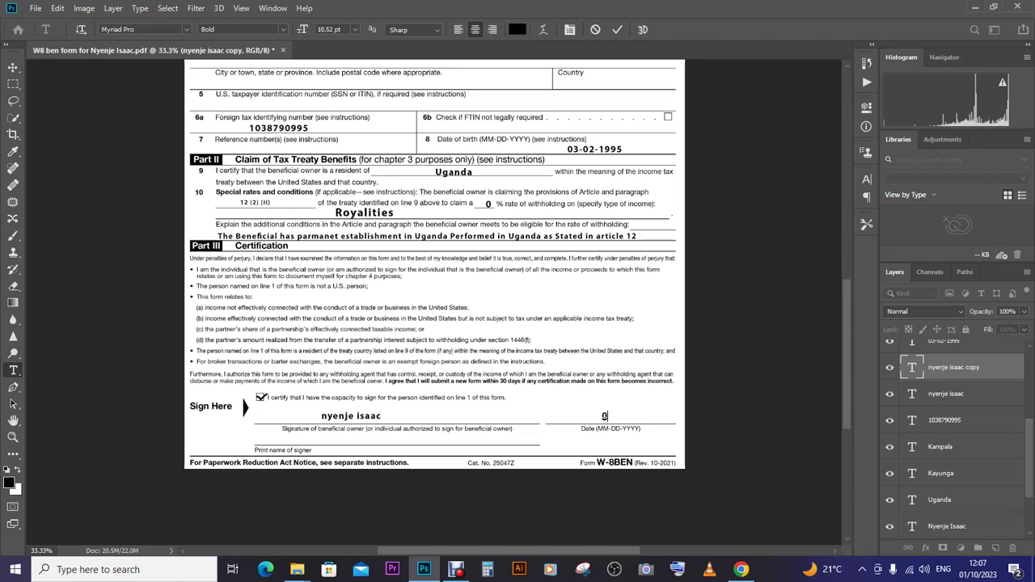
pyautogui.write('1-10-')
pyautogui.write('2023')
pyautogui.click(12, 67)
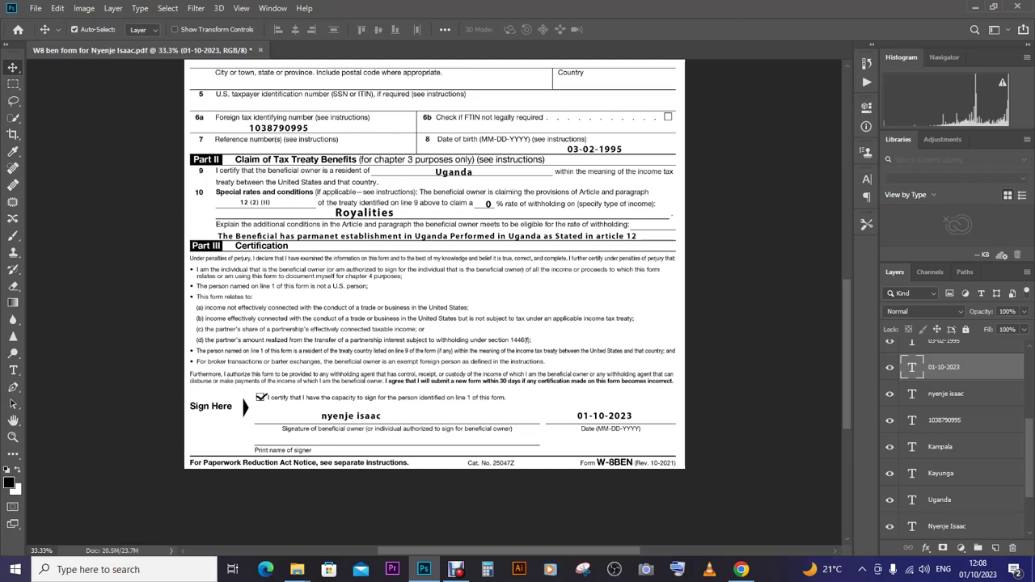
# - Copy the signer's name layer with Ctrl+J and move it onto the Print name of signer line
pyautogui.click(947, 394)
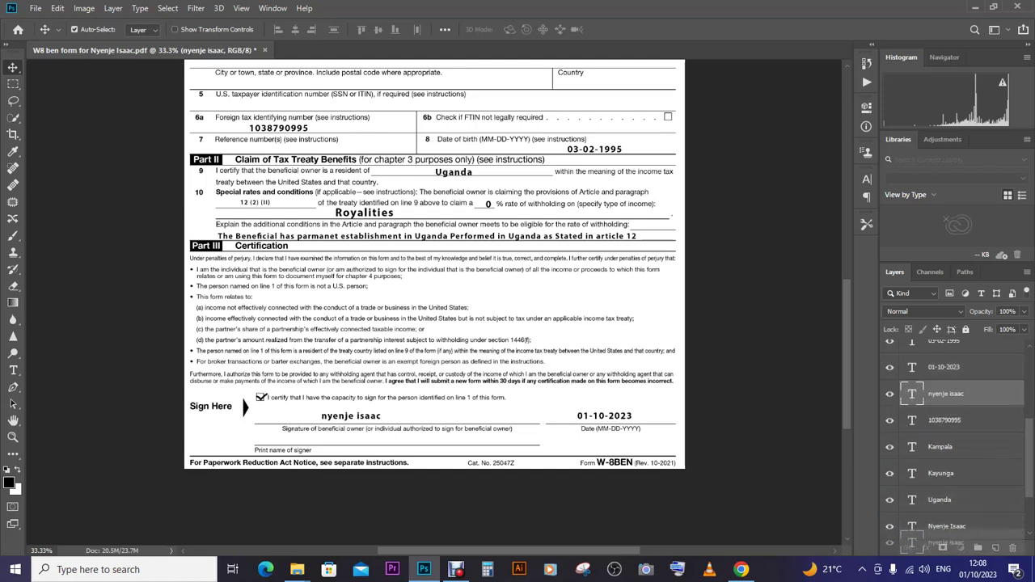
pyautogui.hotkey('ctrl', 'j')
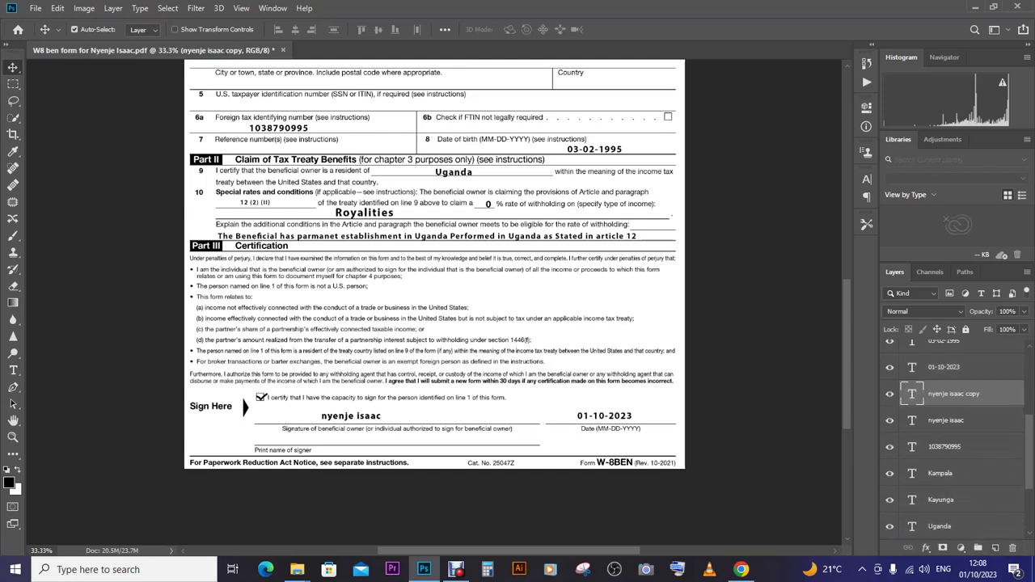
pyautogui.moveTo(360, 417); pyautogui.dragTo(375, 439)
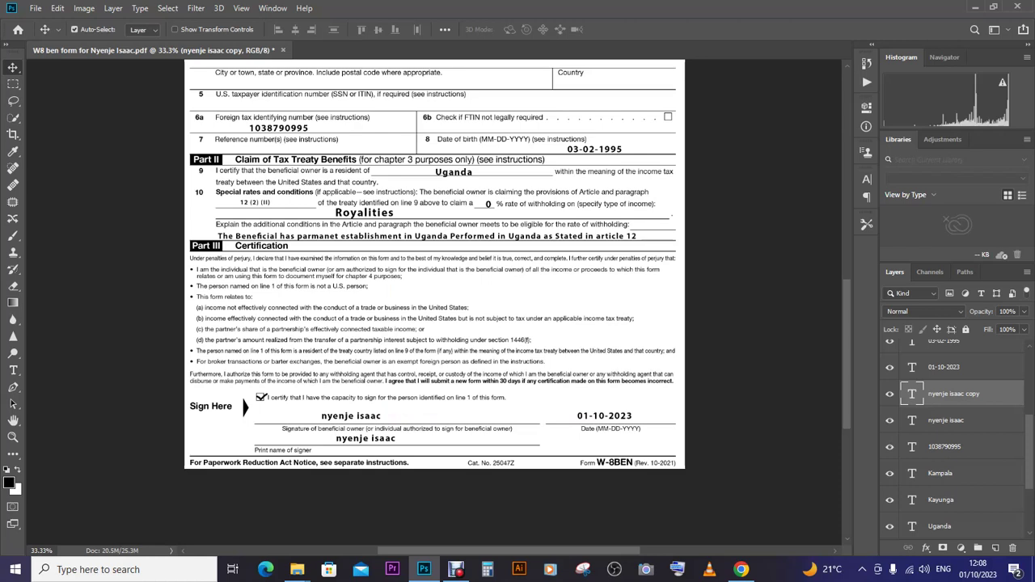
pyautogui.click(13, 369)
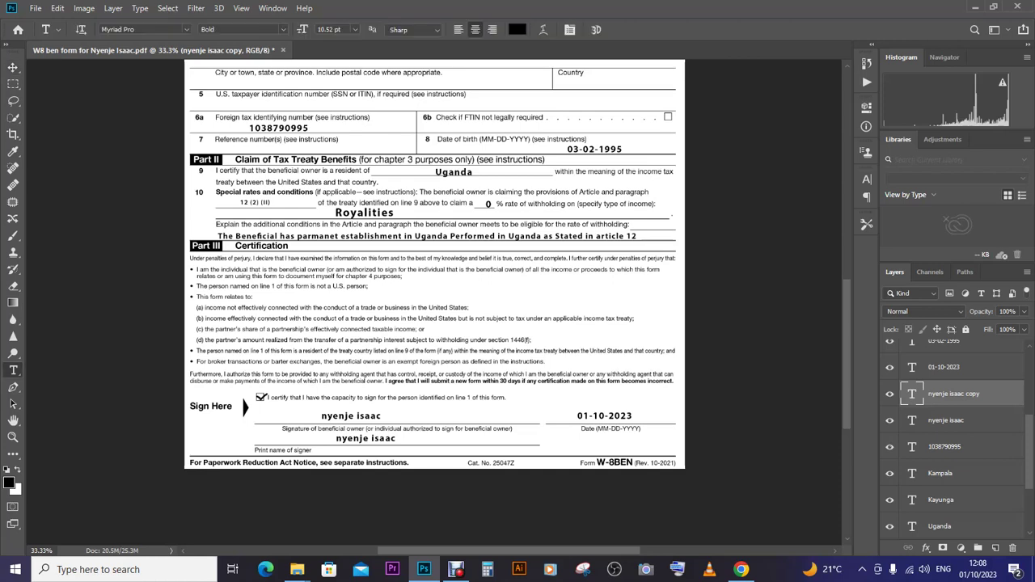
pyautogui.click(489, 204)
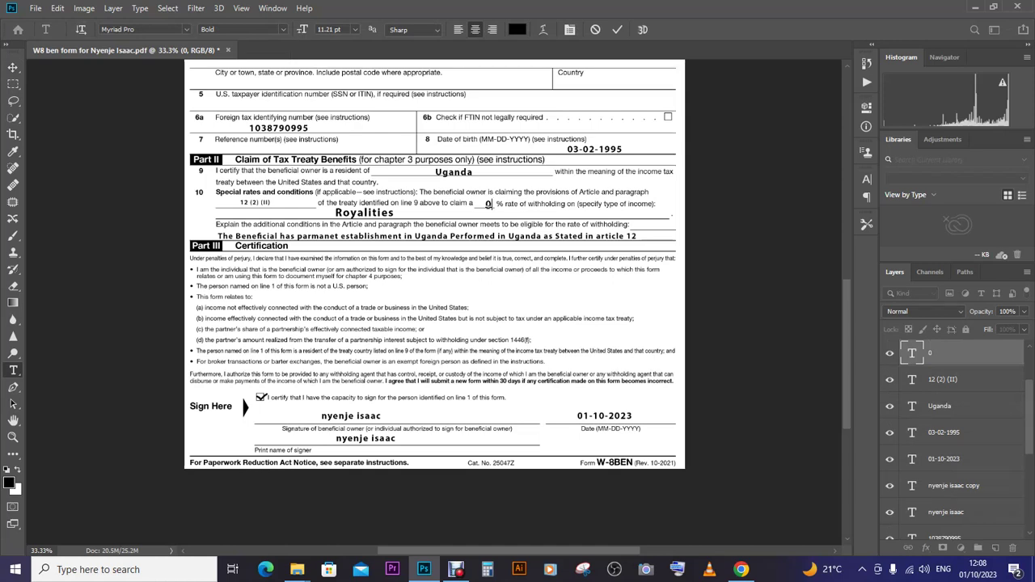
# - Change the line 10 withholding rate from 0 to 15%
pyautogui.press('BackSpace')
pyautogui.write('5')
pyautogui.click(13, 67)
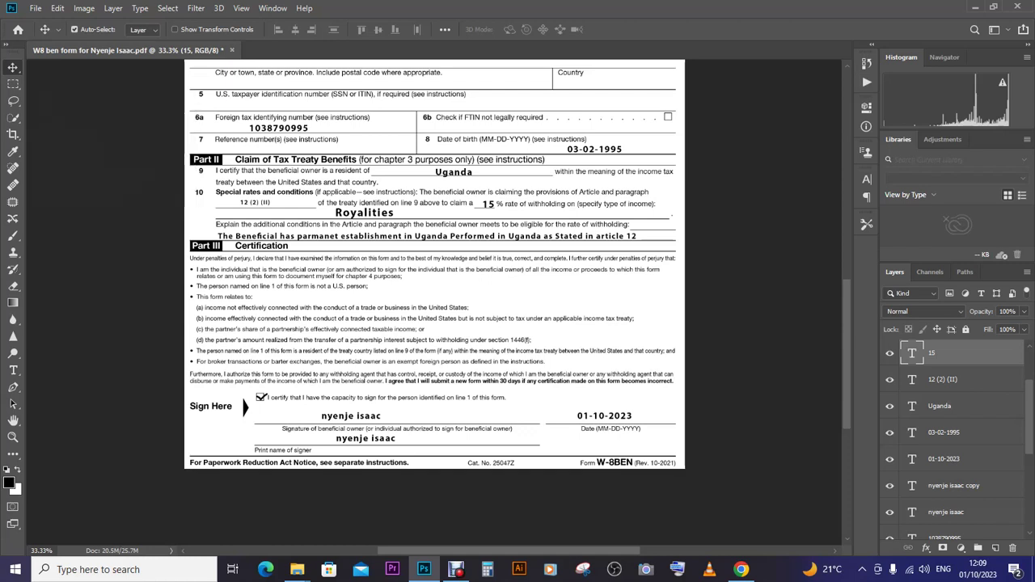
# - Bring up the Save As dialog to save the form under a new name
pyautogui.hotkey('alt', 'f')
pyautogui.press('Down')
pyautogui.press('Down')
pyautogui.press('Down')
pyautogui.press('Down')
pyautogui.press('Down')
pyautogui.press('Down')
pyautogui.press('Down')
pyautogui.press('Down')
pyautogui.press('Down')
pyautogui.press('Down')
pyautogui.press('Down')
pyautogui.press('Return')
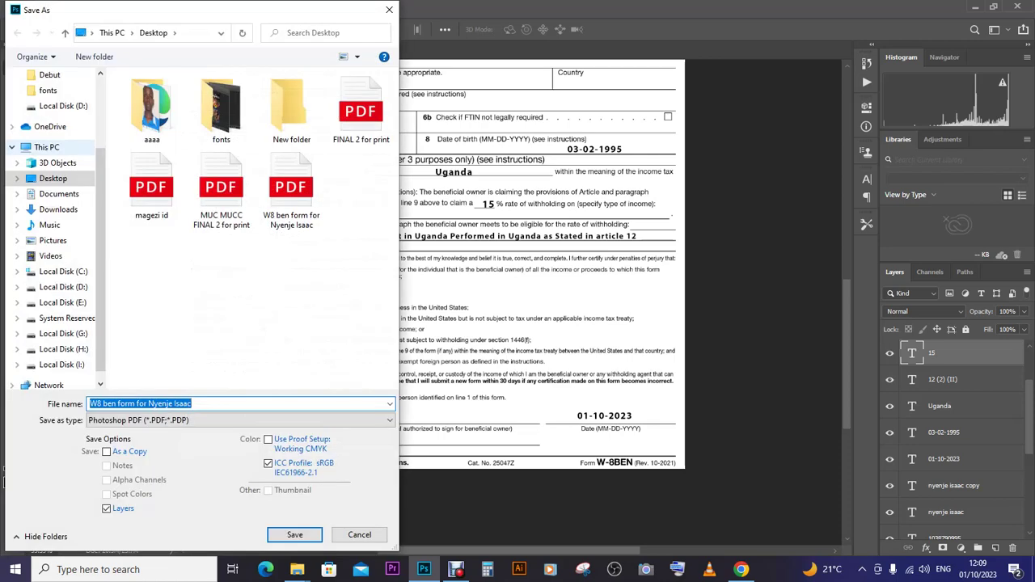
# - Save the form as a Photoshop PDF with 'note' appended to its file name
pyautogui.press('End')
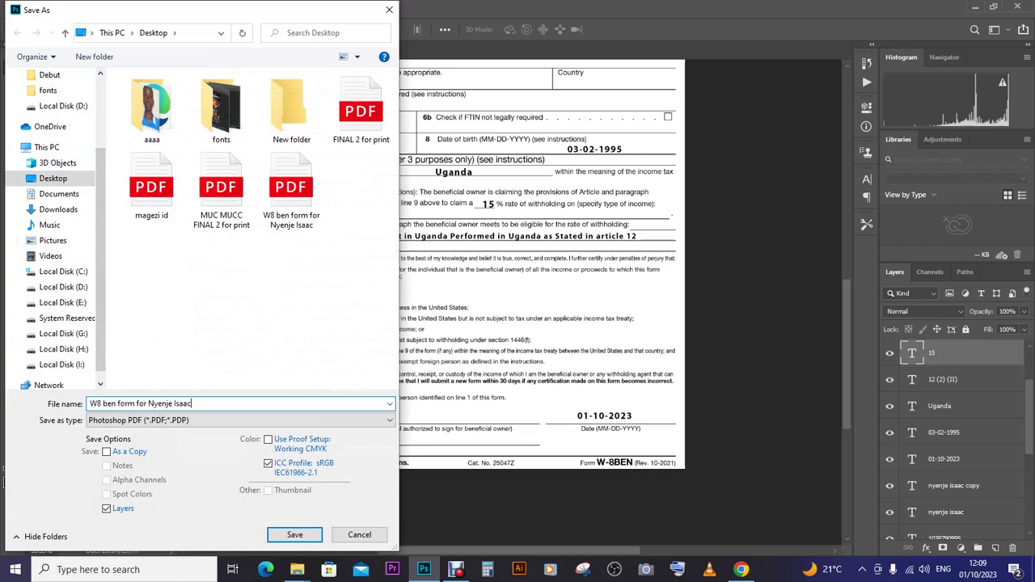
pyautogui.write('note')
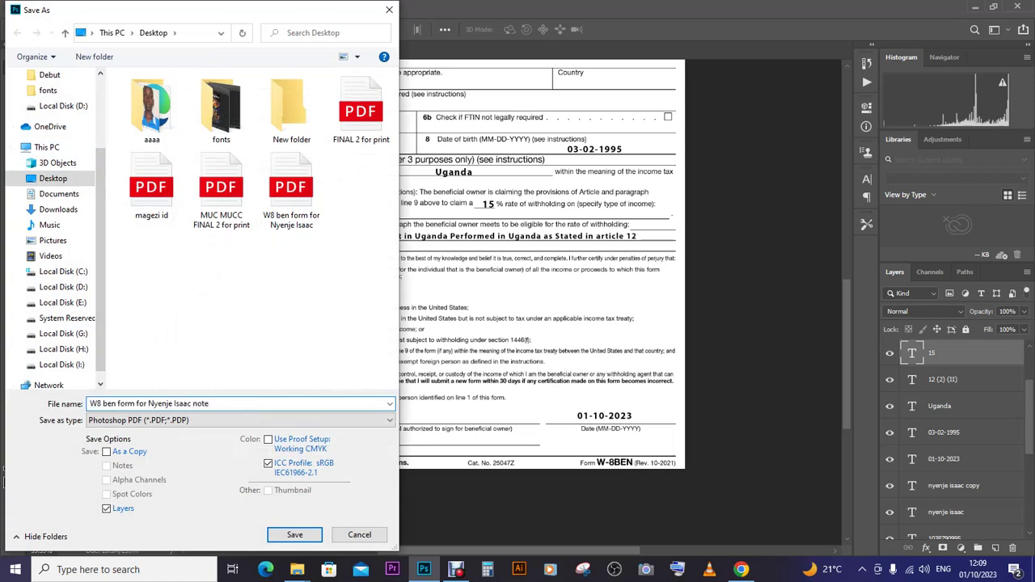
pyautogui.press('Return')
pyautogui.press('Return')
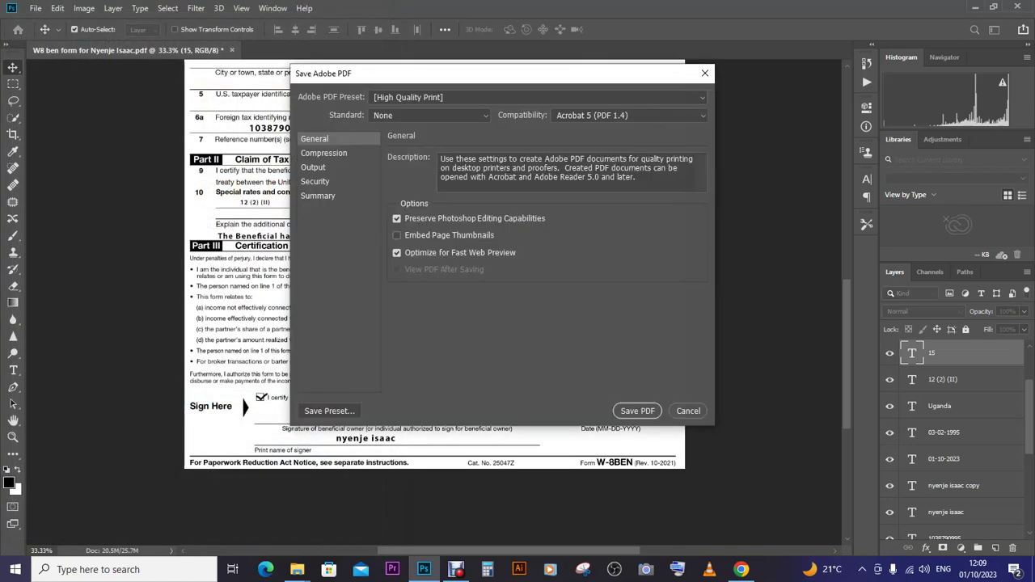
pyautogui.press('Return')
pyautogui.press('Return')
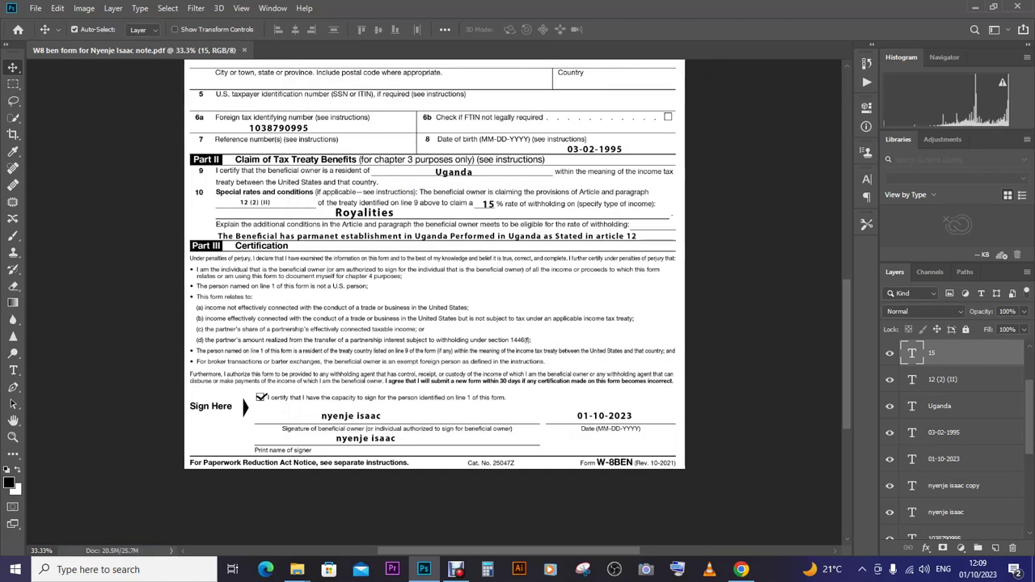
# - Re-save the PDF under the 'note' name, replacing the existing file, then minimize Photoshop and Chrome
pyautogui.click(36, 8)
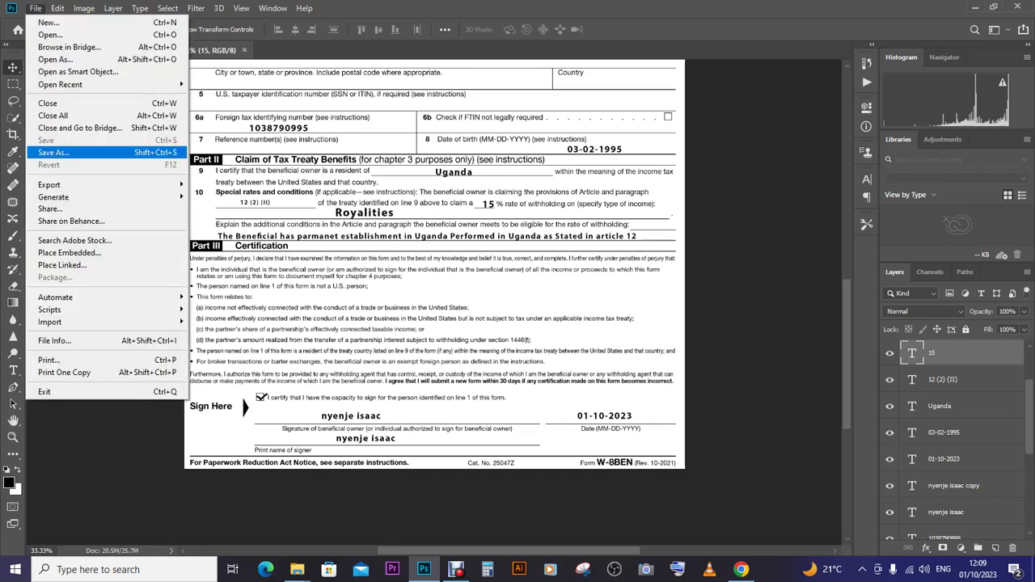
pyautogui.click(41, 151)
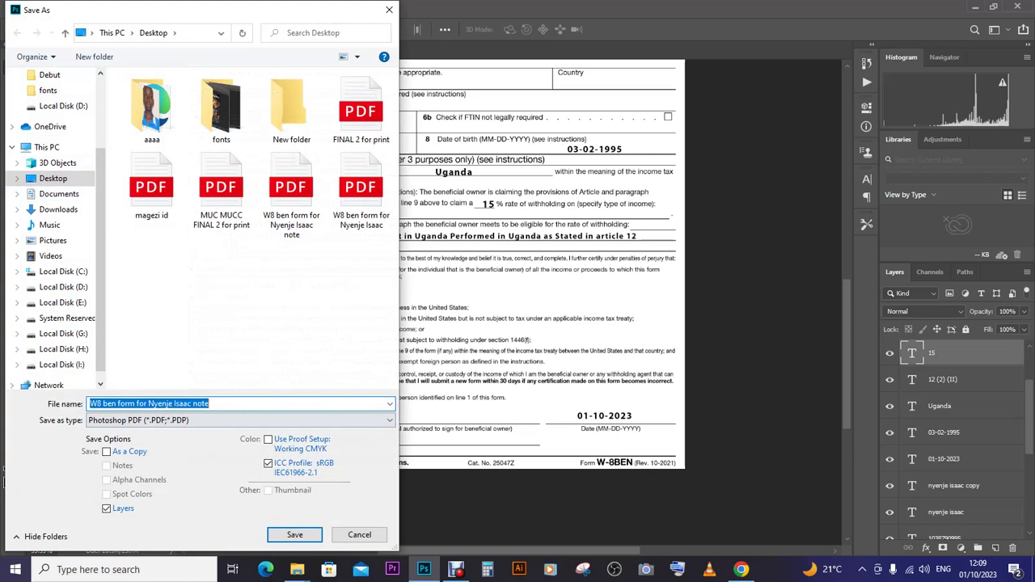
pyautogui.press('End')
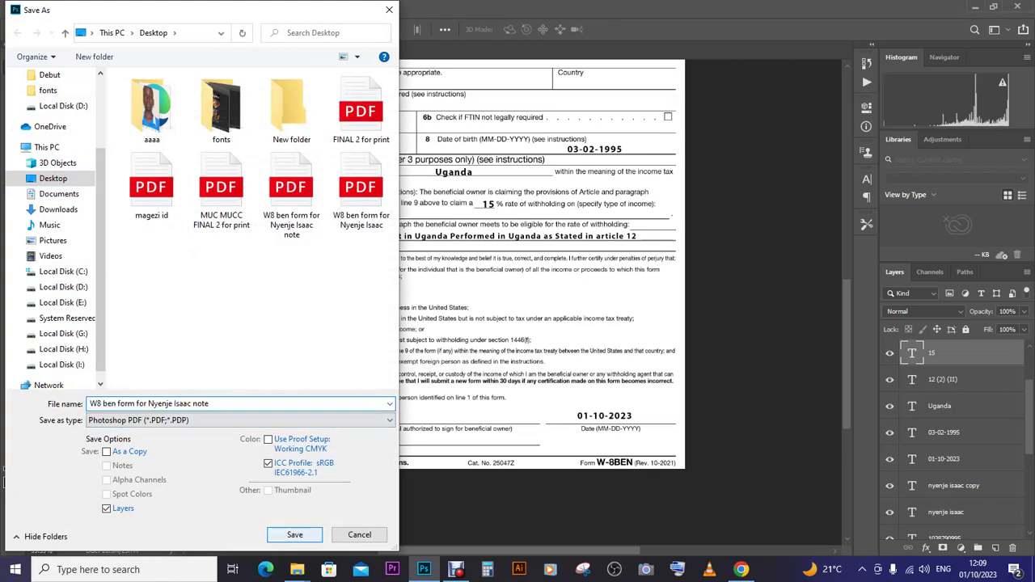
pyautogui.press('Return')
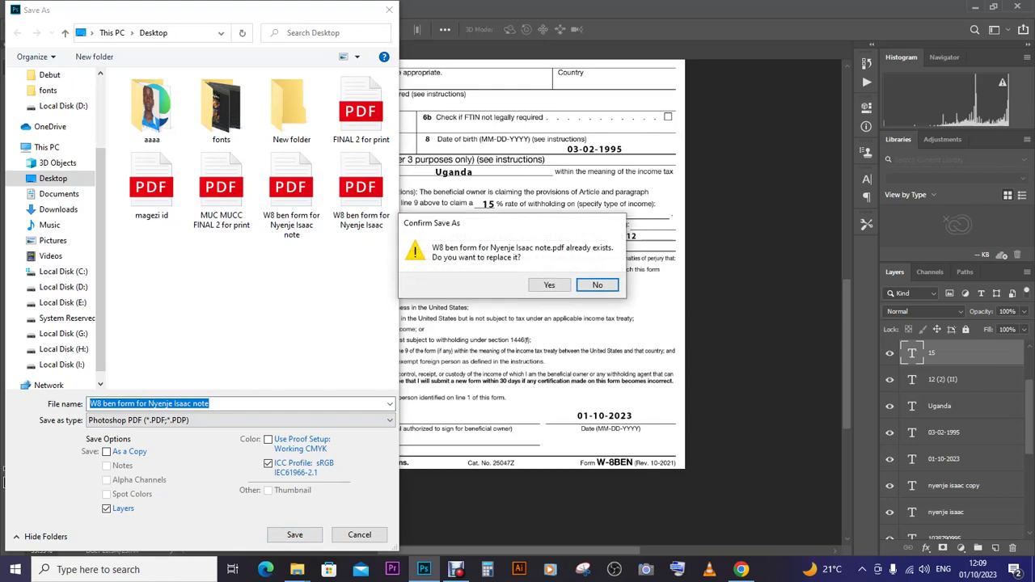
pyautogui.press('Left')
pyautogui.press('Return')
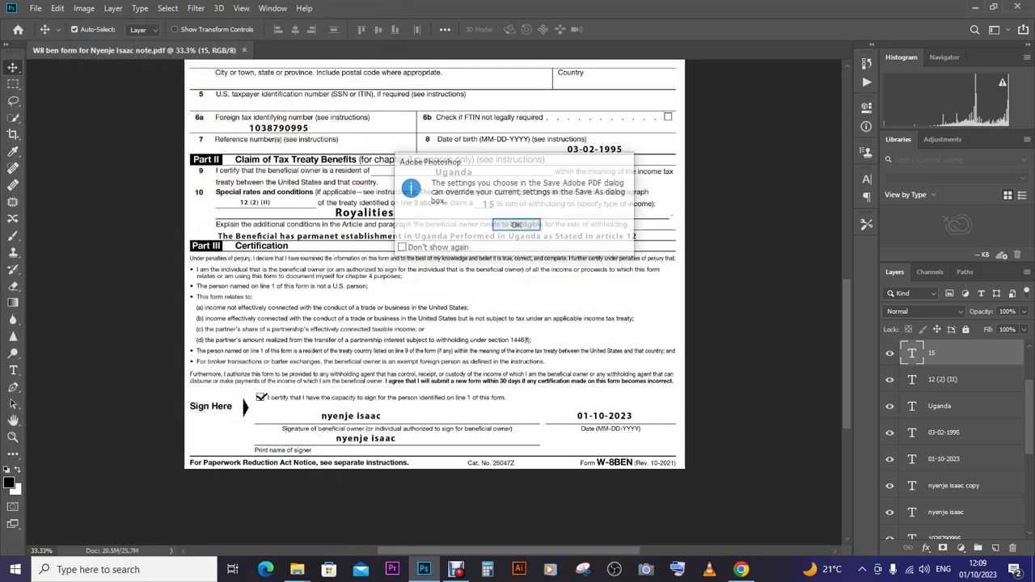
pyautogui.press('Return')
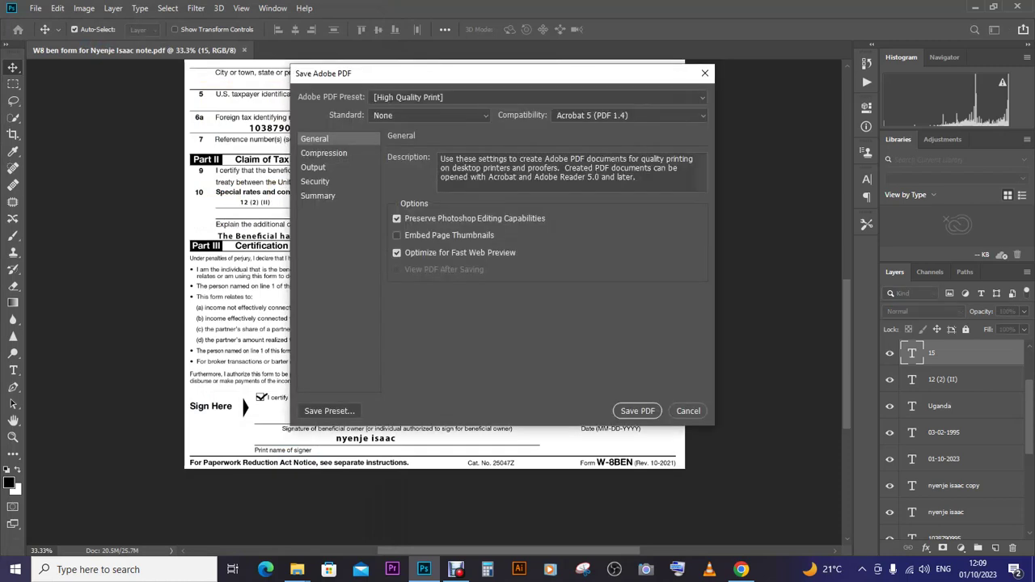
pyautogui.press('Return')
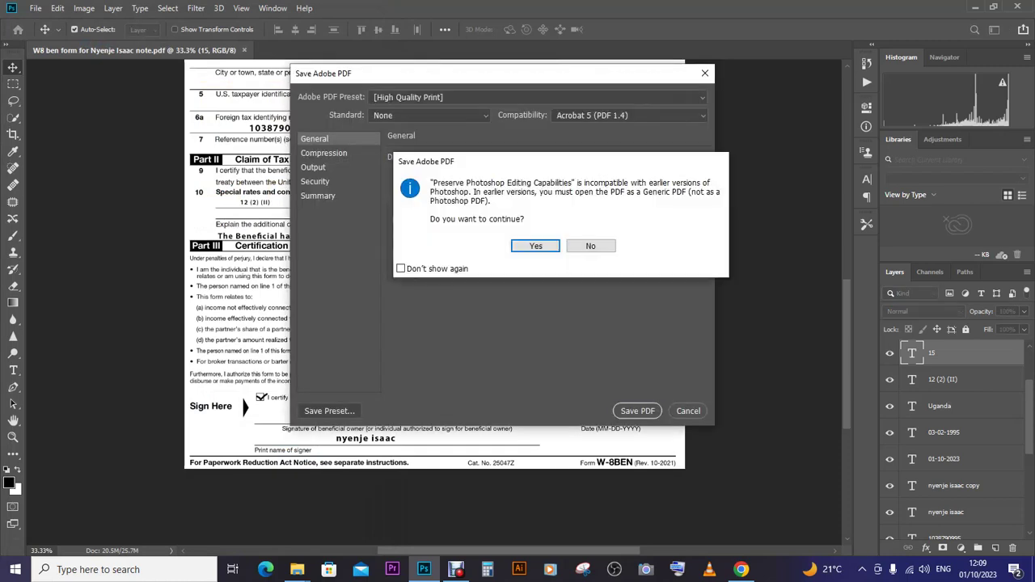
pyautogui.press('Return')
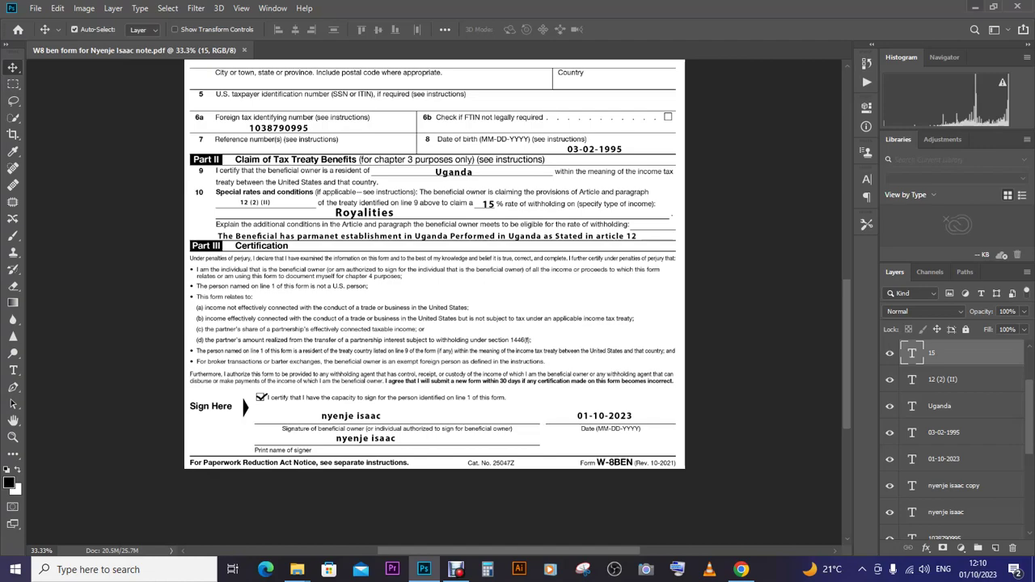
pyautogui.click(975, 6)
pyautogui.click(961, 10)
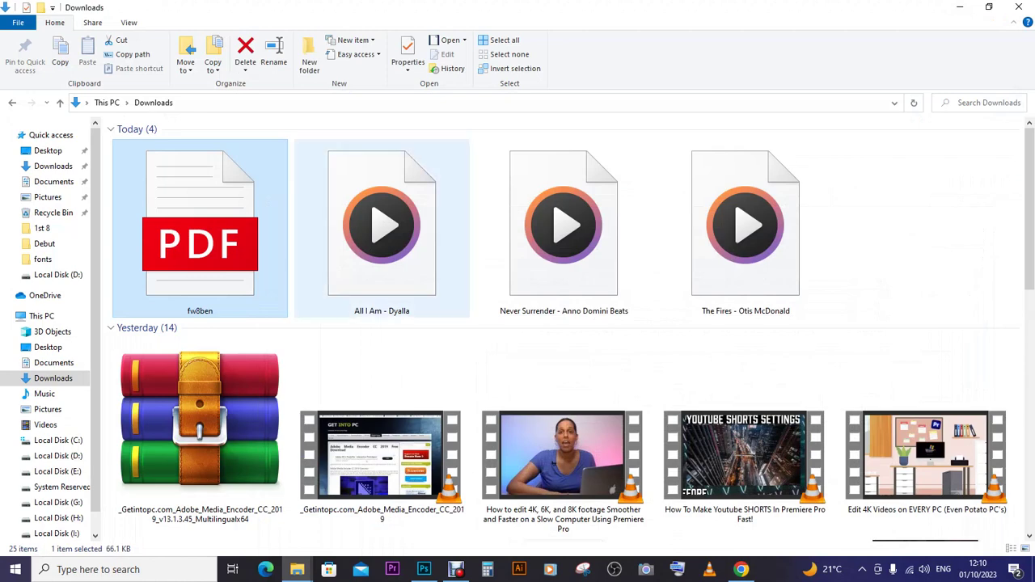
# - Find and select the W8 ben form note PDF in the Desktop folder, then return to Chrome
pyautogui.click(48, 151)
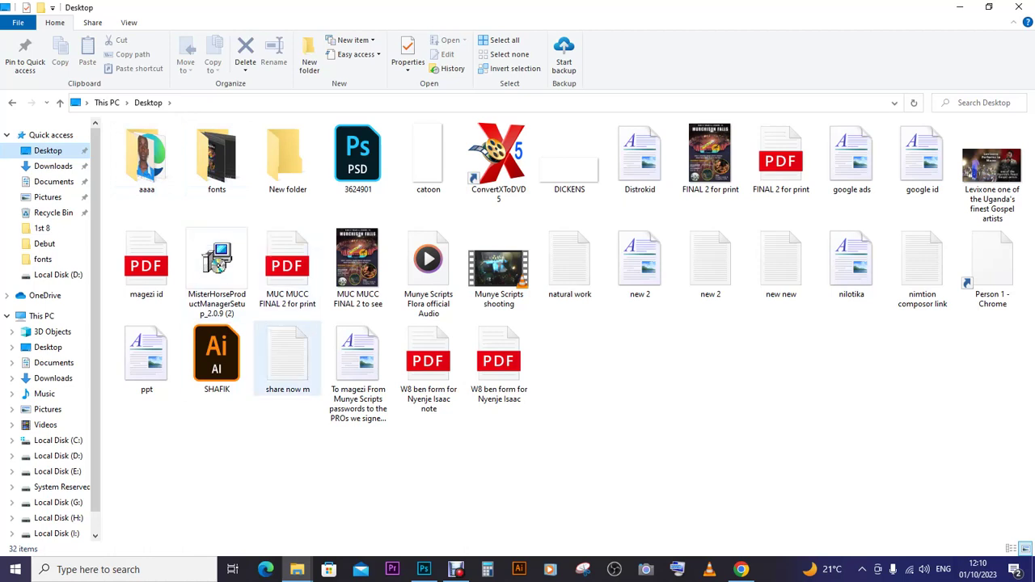
pyautogui.click(429, 364)
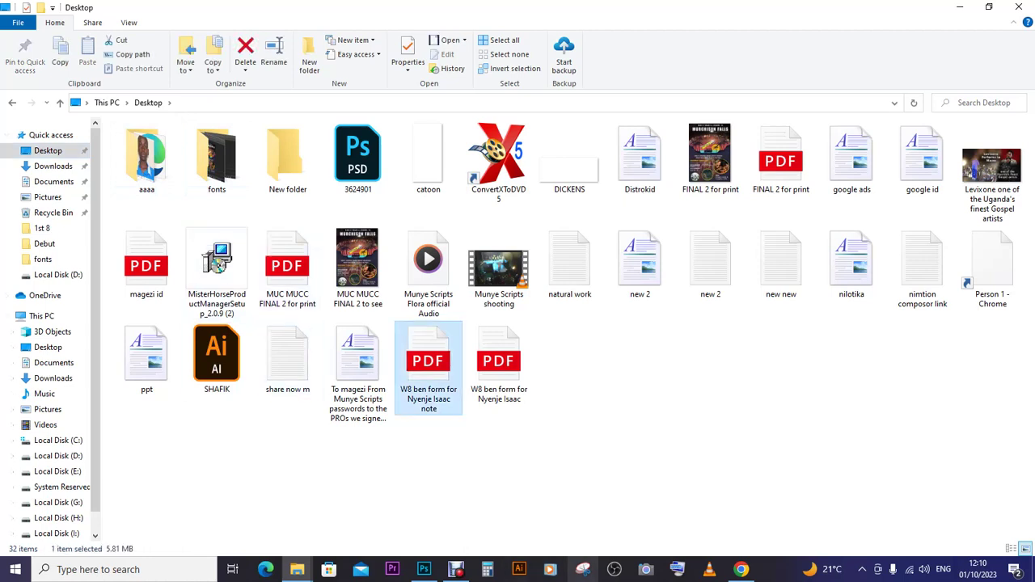
pyautogui.click(741, 570)
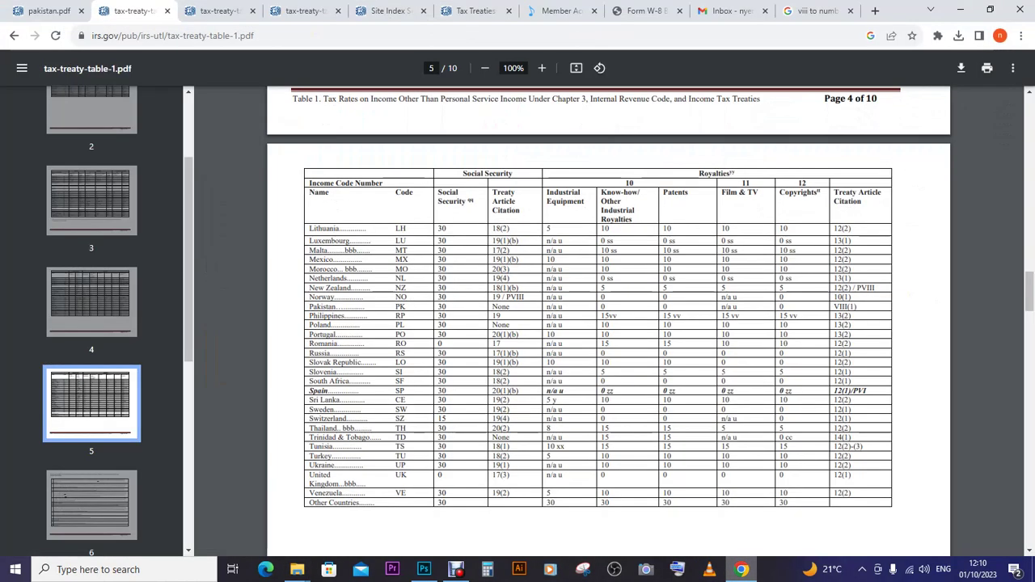
# - Close the tax-treaty, Site Index and Tax Treaties tabs and return to ASCAP Member Access
pyautogui.click(338, 10)
pyautogui.click(338, 10)
pyautogui.click(338, 10)
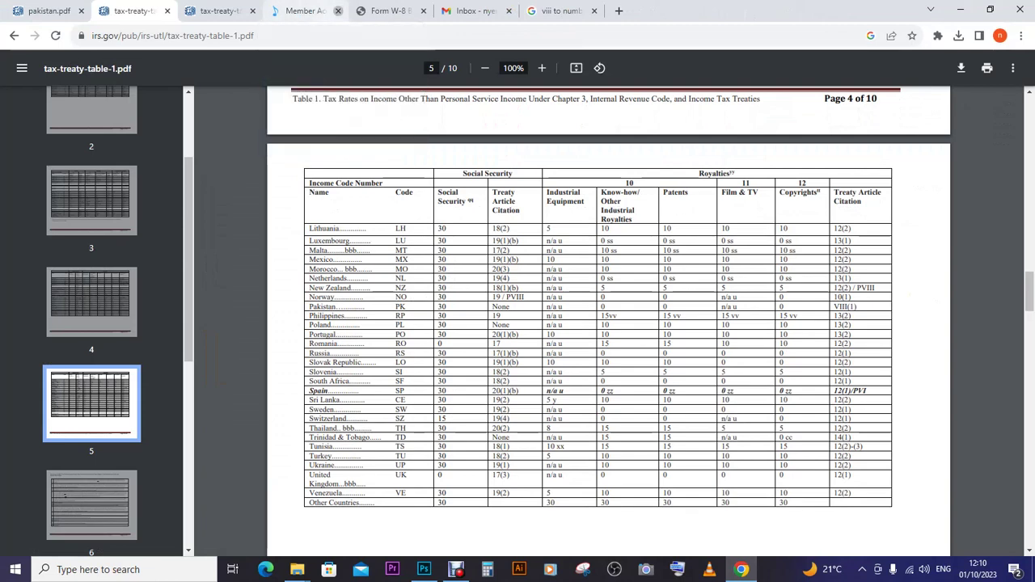
pyautogui.click(303, 10)
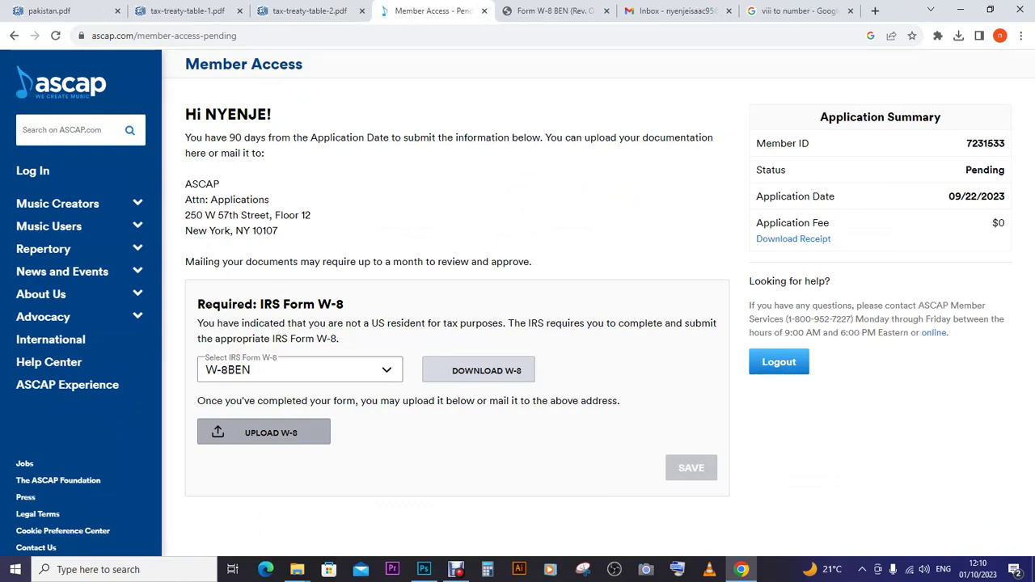
# - Attach the Desktop PDF 'W8 ben form note' as the W-8 upload and save the submission
pyautogui.click(264, 432)
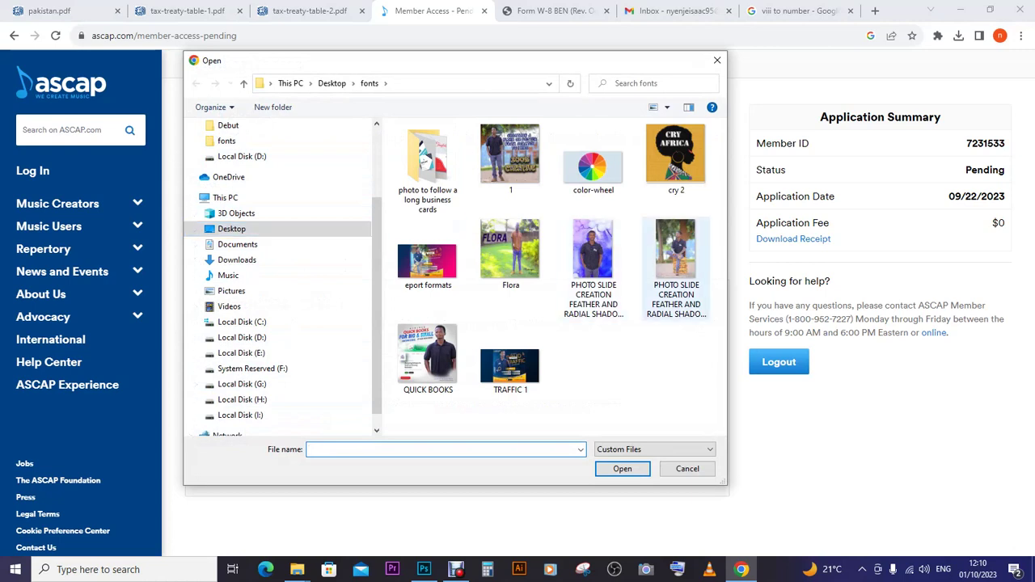
pyautogui.click(592, 259)
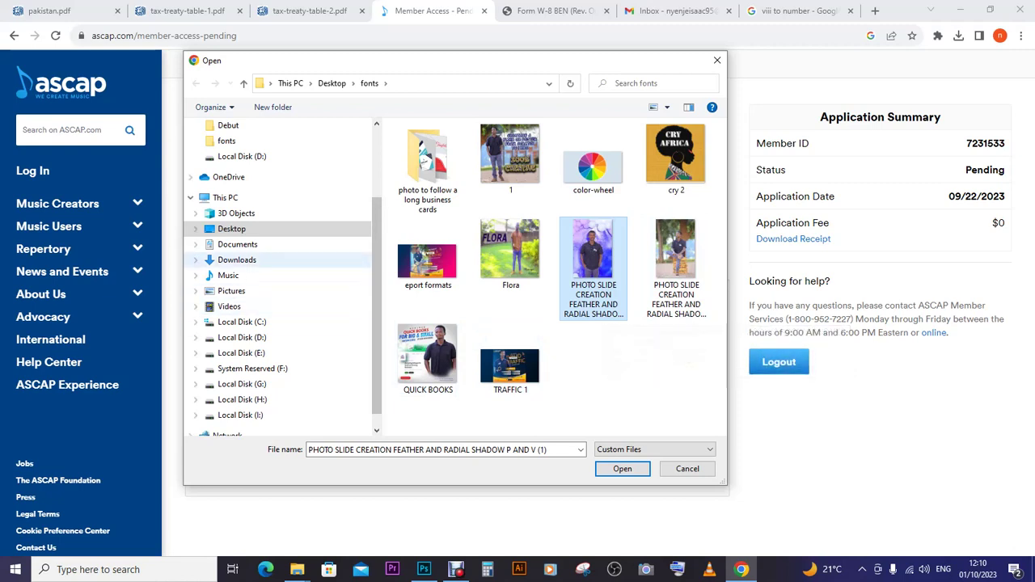
pyautogui.click(231, 229)
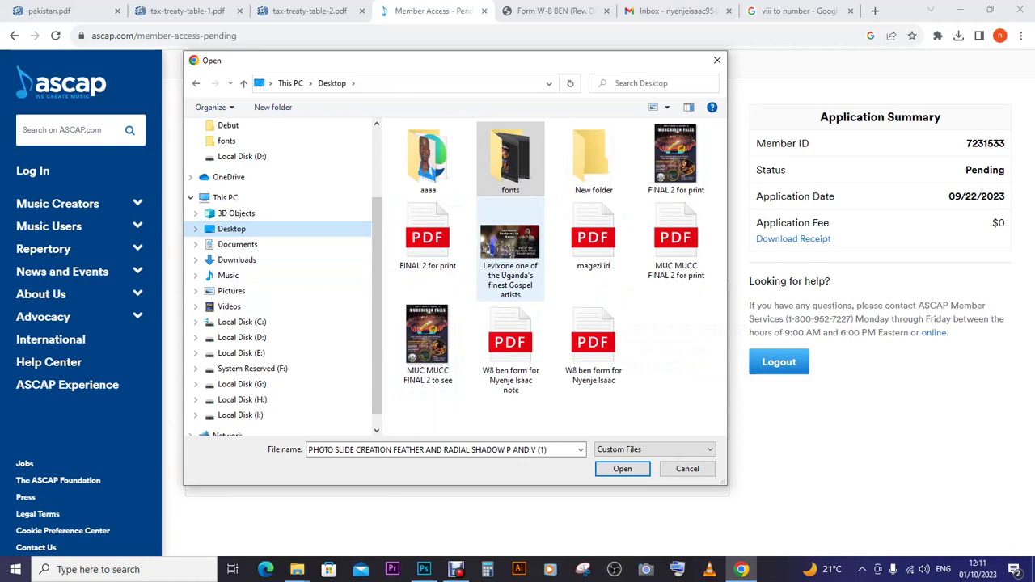
pyautogui.click(510, 347)
pyautogui.click(622, 469)
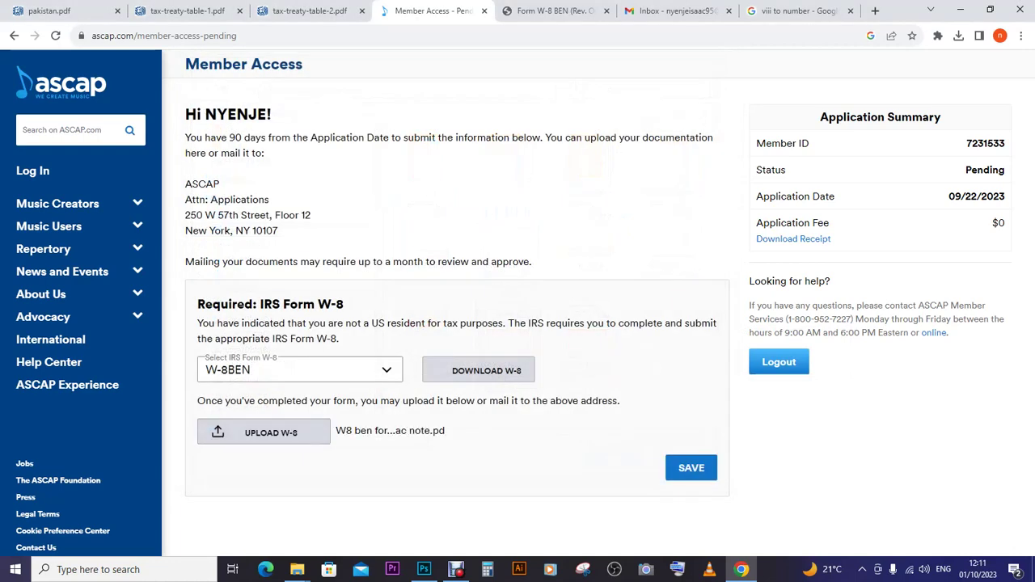
pyautogui.click(691, 467)
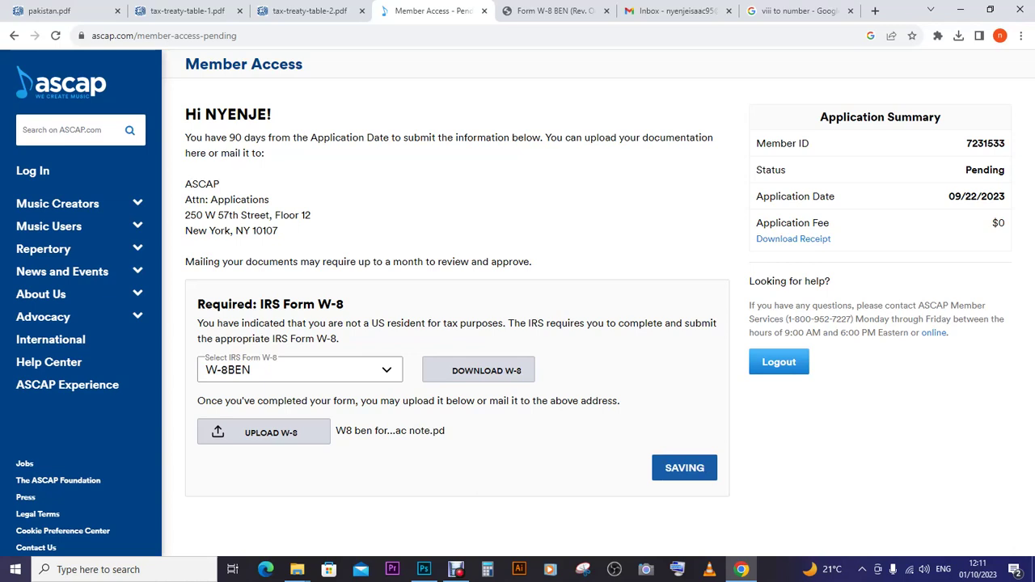